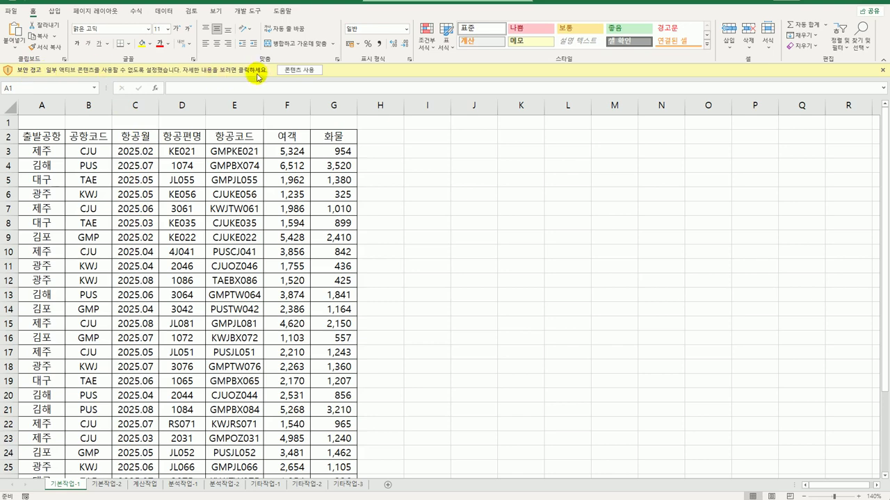
Step: Enable the workbook's blocked active content
{"action": "left_click", "coordinate": [296, 72]}
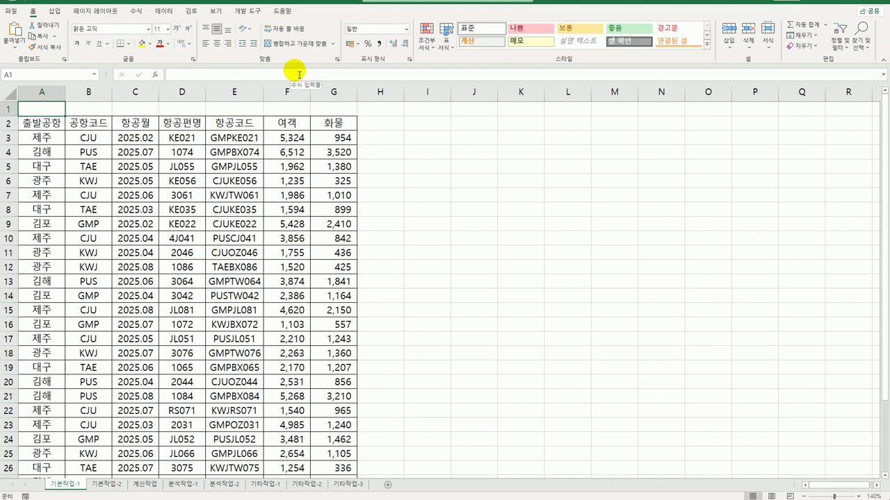
Step: Examine the extent of the flight table A2:G32, its 항공편명 and 출발공항 columns, and the empty criteria cells I2:I3
{"action": "left_click", "coordinate": [49, 123]}
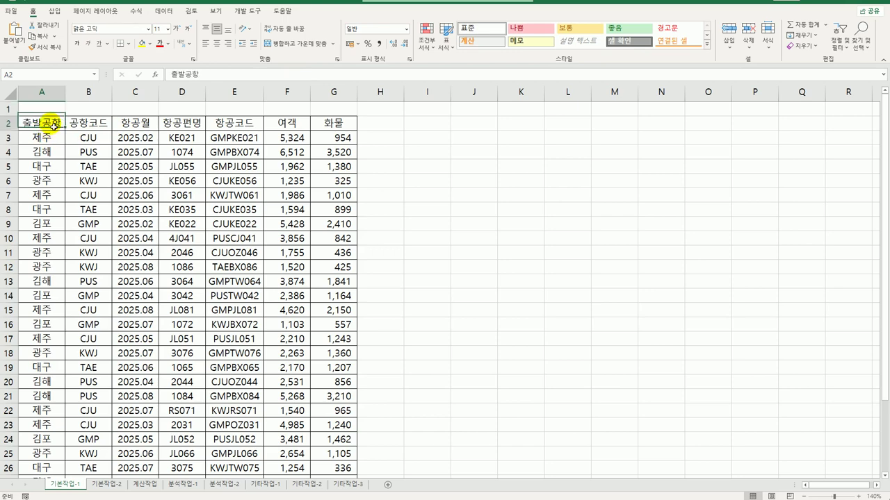
{"action": "scroll", "coordinate": [291, 353], "scroll_direction": "down", "scroll_amount": 1}
{"action": "scroll", "coordinate": [291, 353], "scroll_direction": "down", "scroll_amount": 2}
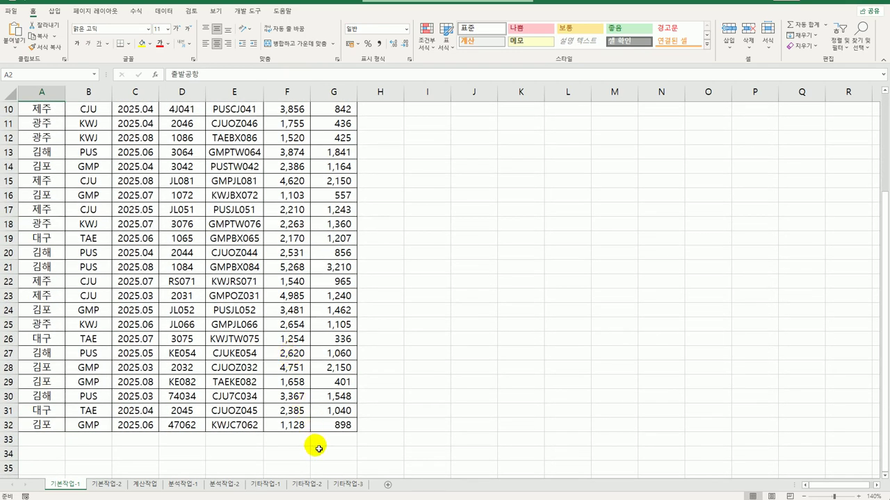
{"action": "left_click", "coordinate": [344, 427]}
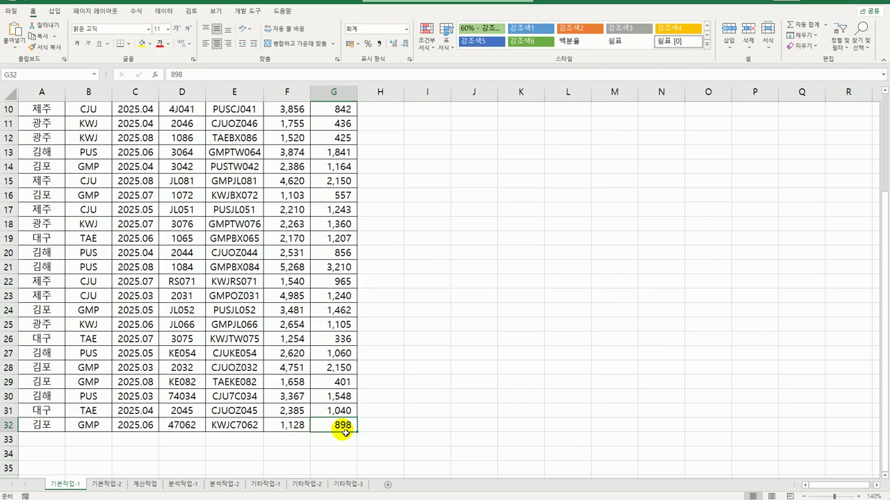
{"action": "scroll", "coordinate": [346, 432], "scroll_direction": "up", "scroll_amount": 3}
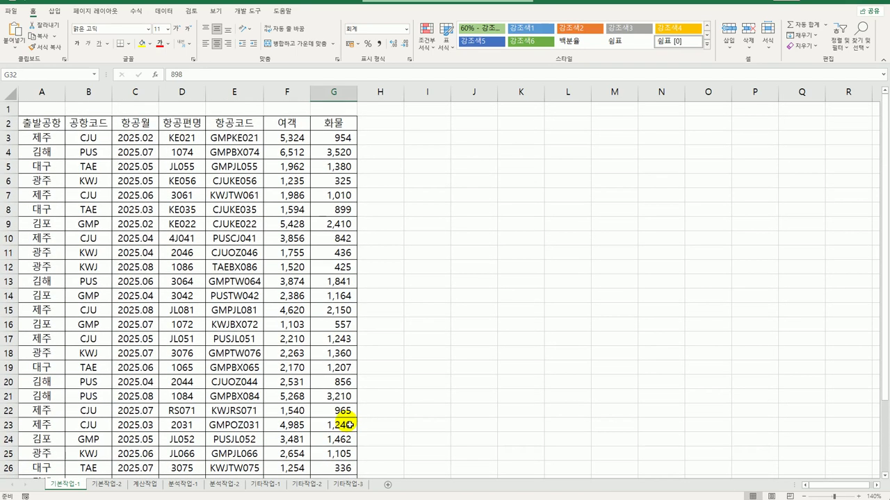
{"action": "left_click", "coordinate": [431, 198]}
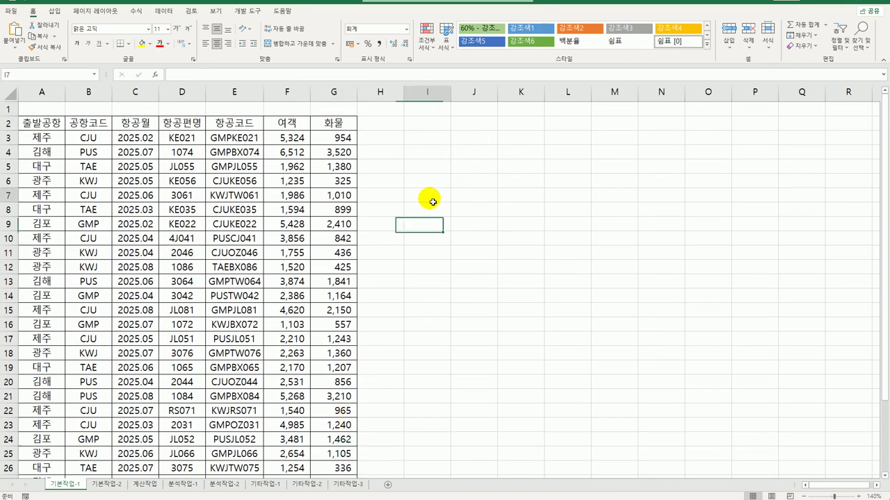
{"action": "left_click", "coordinate": [433, 184]}
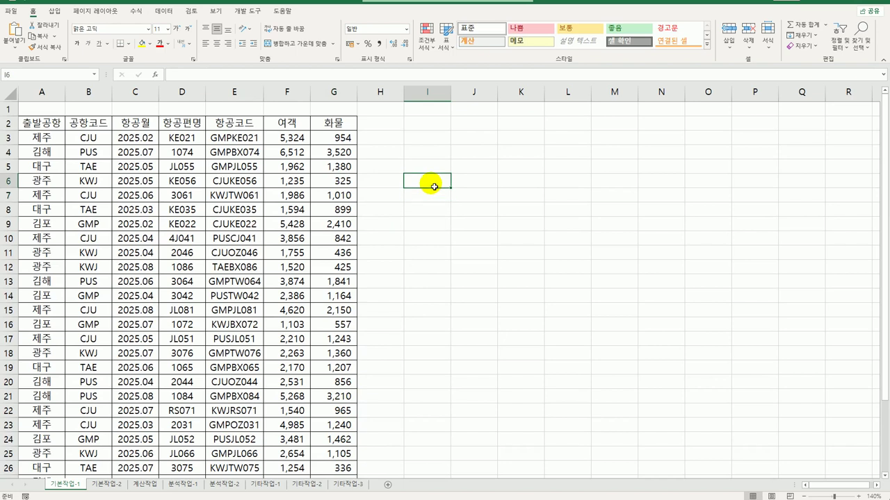
{"action": "key", "text": "Up"}
{"action": "left_click_drag", "start_coordinate": [429, 124], "coordinate": [431, 137]}
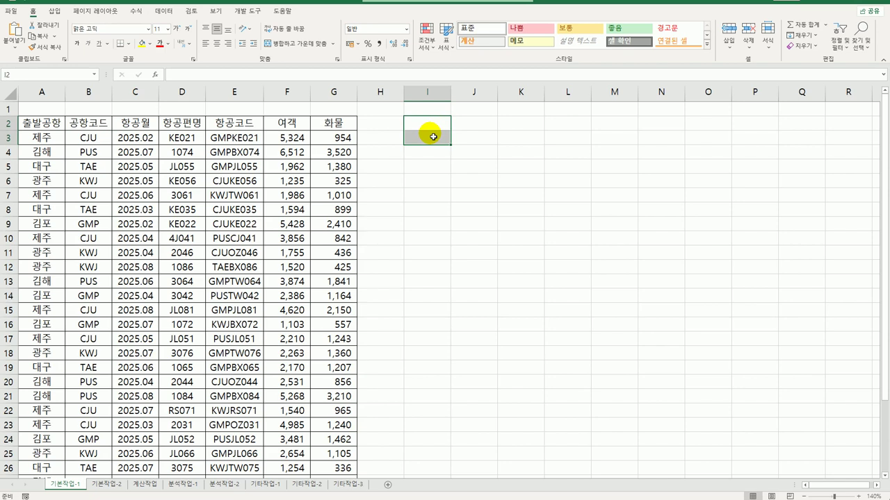
{"action": "left_click", "coordinate": [173, 125]}
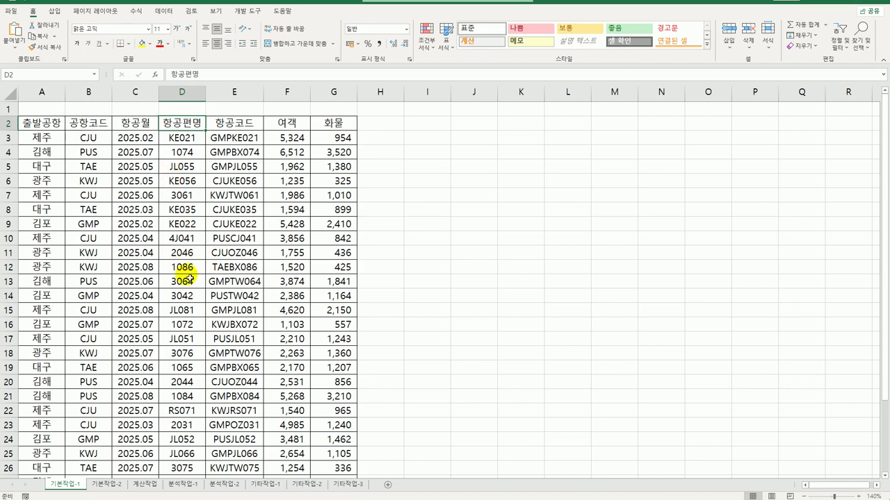
{"action": "left_click", "coordinate": [184, 138]}
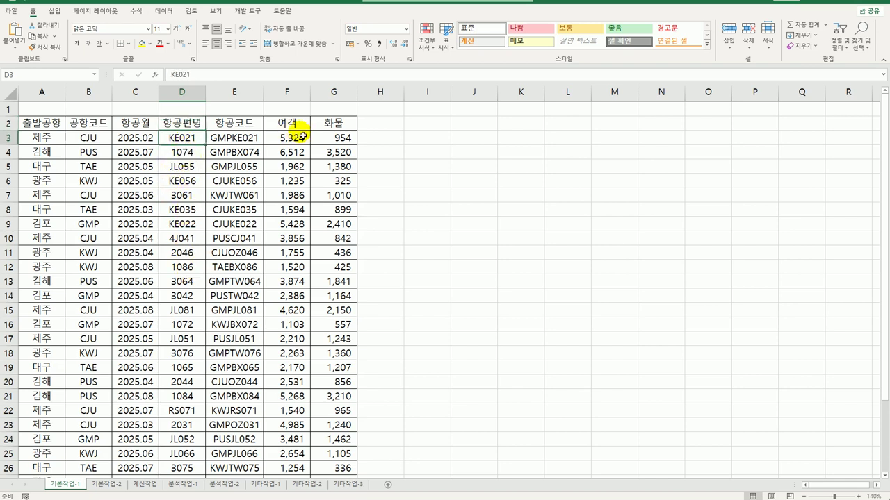
{"action": "left_click", "coordinate": [59, 126]}
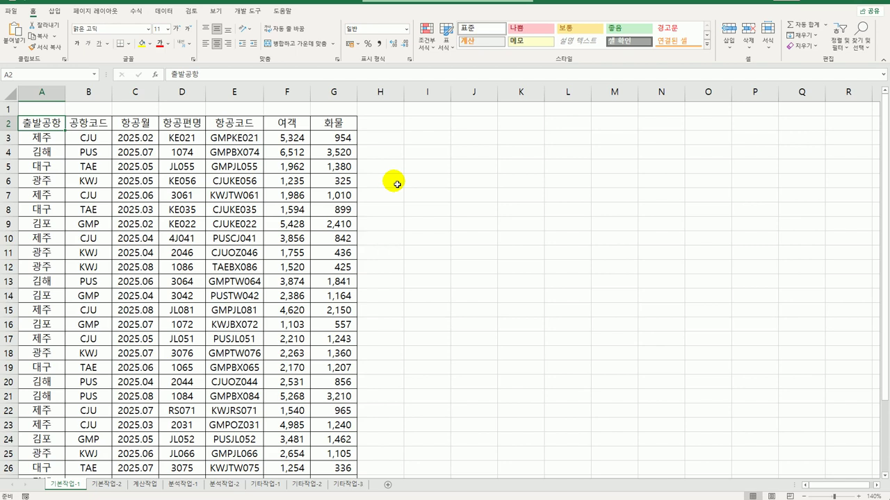
Step: Enter the criteria heading 조건 in cell I2
{"action": "left_click", "coordinate": [419, 122]}
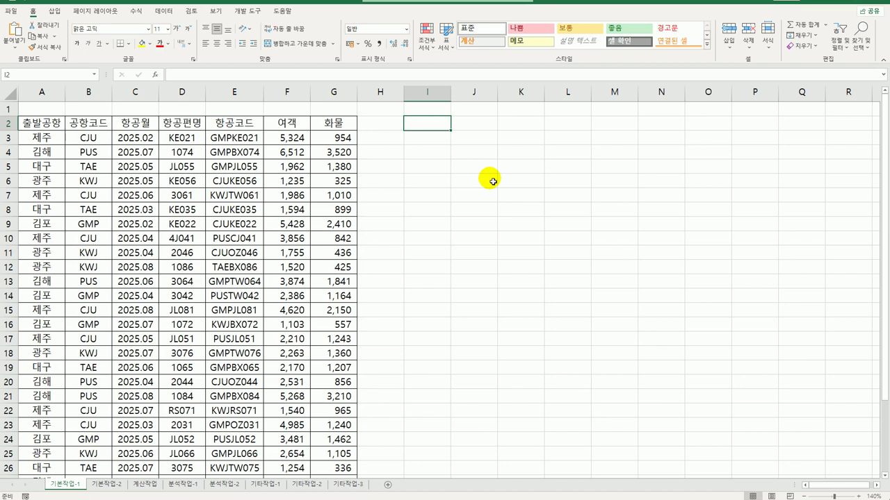
{"action": "type", "text": "조건"}
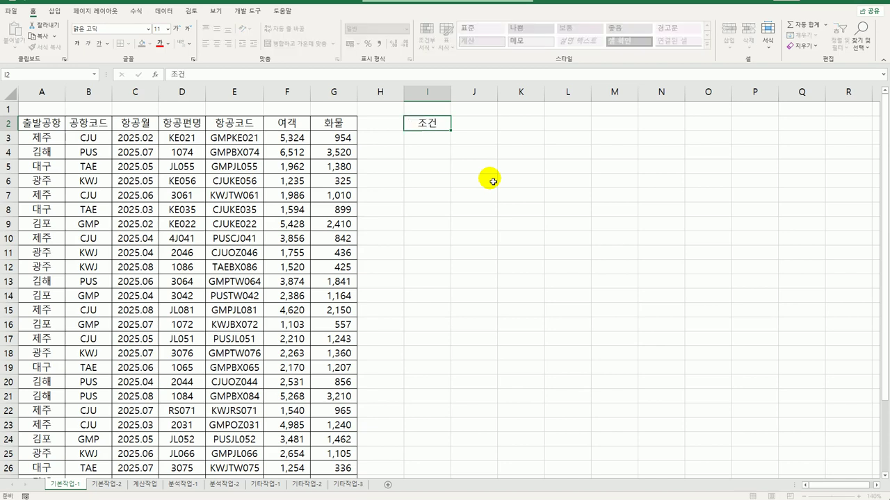
{"action": "key", "text": "Return"}
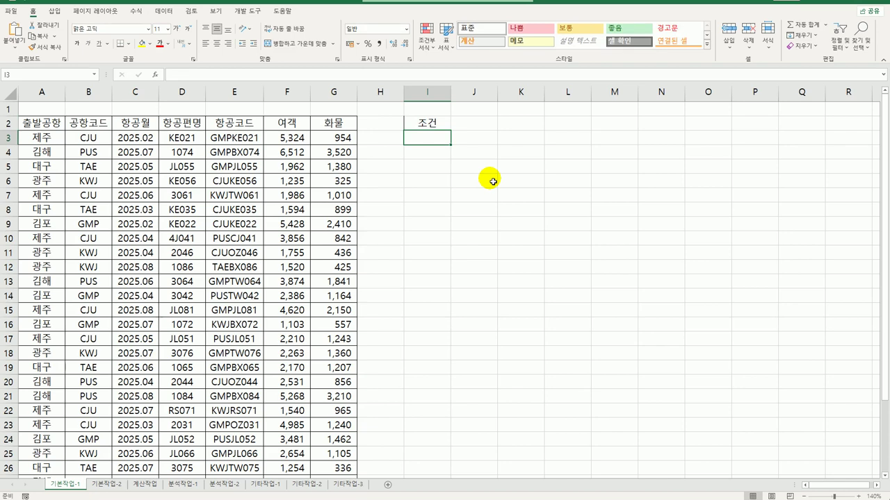
Step: Begin a criteria formula in I3 with AND, using ISNUMBER(D3) as the first condition to test the 항공편명 value
{"action": "type", "text": "="}
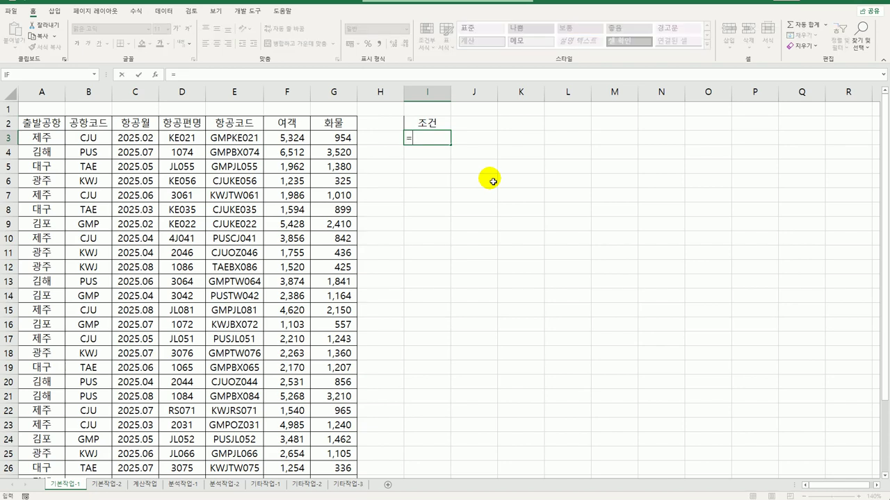
{"action": "type", "text": "AND("}
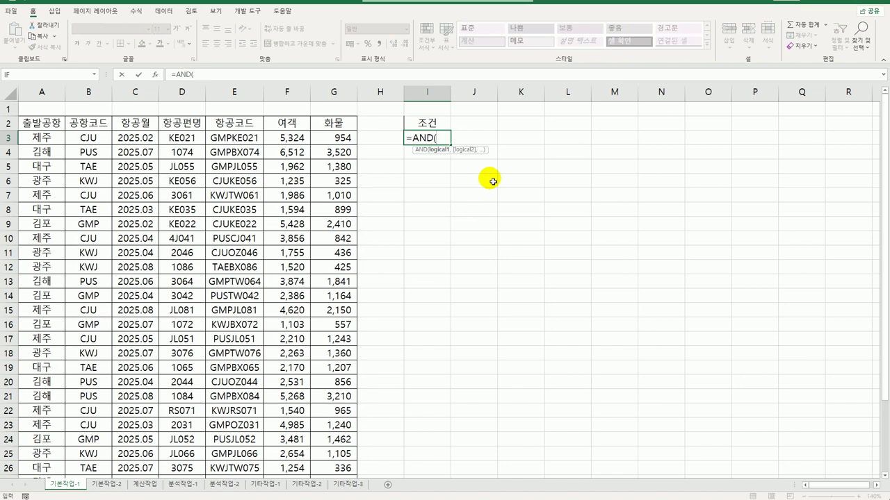
{"action": "type", "text": "i"}
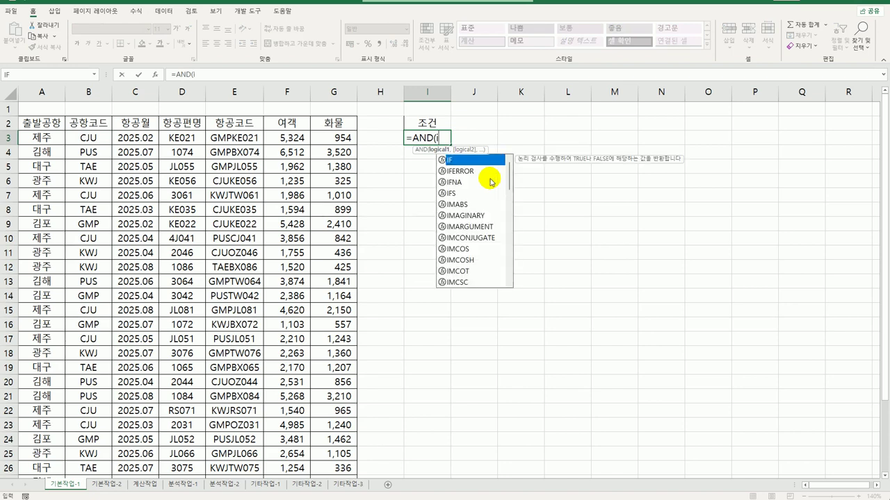
{"action": "type", "text": "sn"}
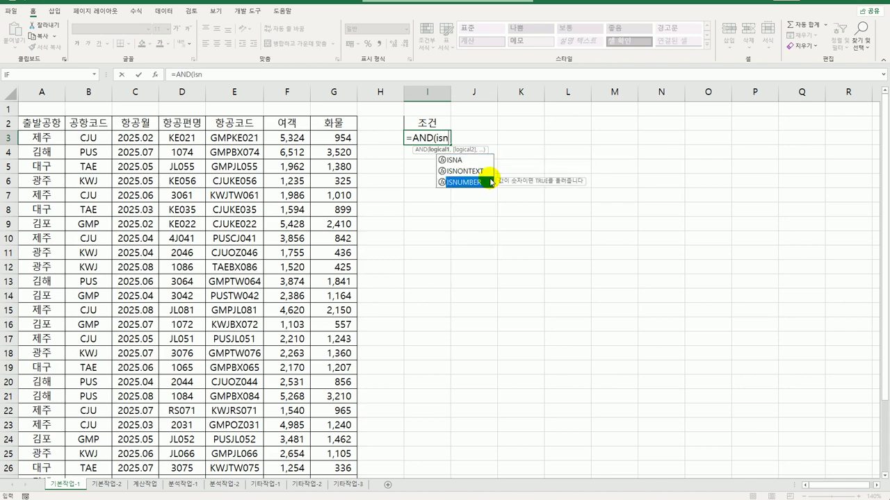
{"action": "double_click", "coordinate": [491, 182]}
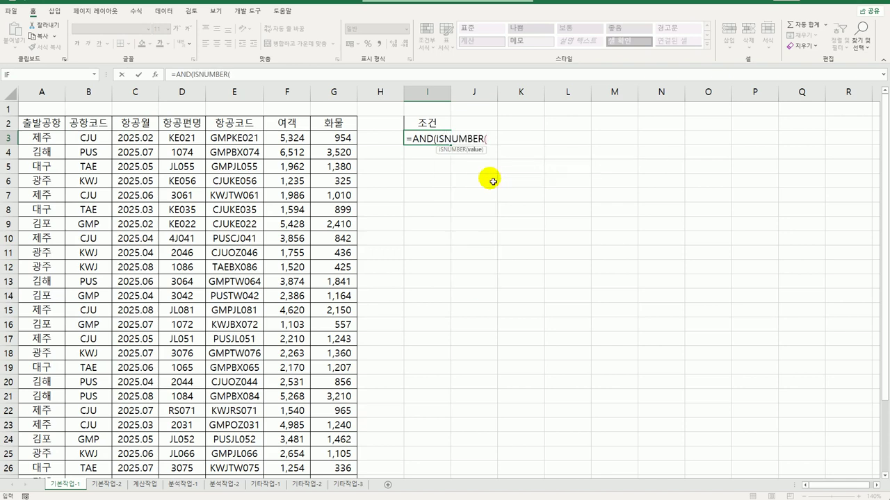
{"action": "left_click", "coordinate": [189, 138]}
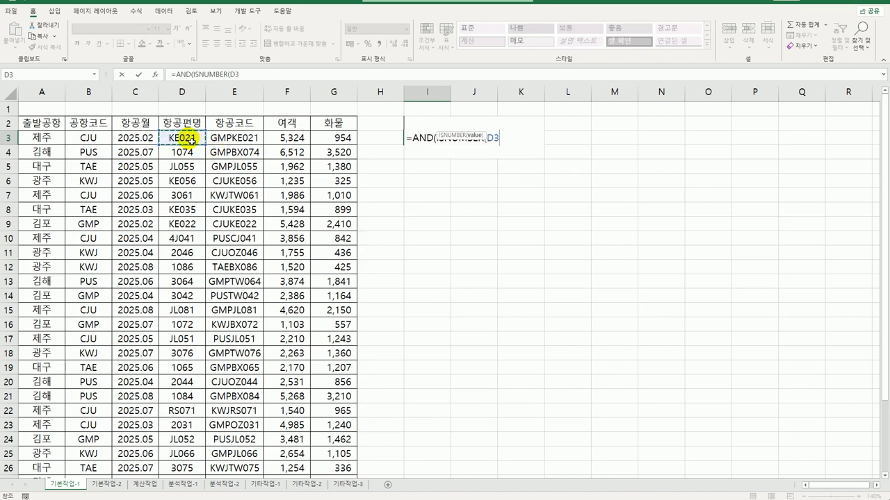
{"action": "type", "text": ")"}
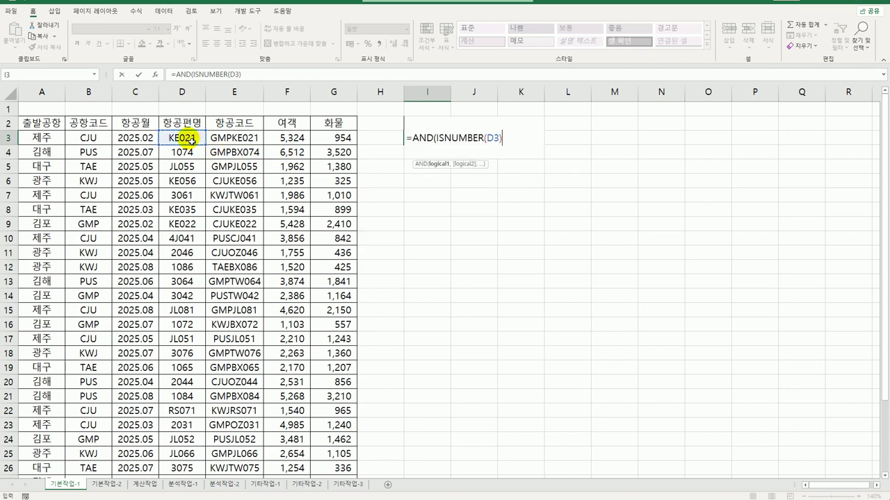
Step: Wrap the ISNUMBER(D3) test in NOT so the first condition becomes NOT(ISNUMBER(D3))
{"action": "left_click", "coordinate": [436, 141]}
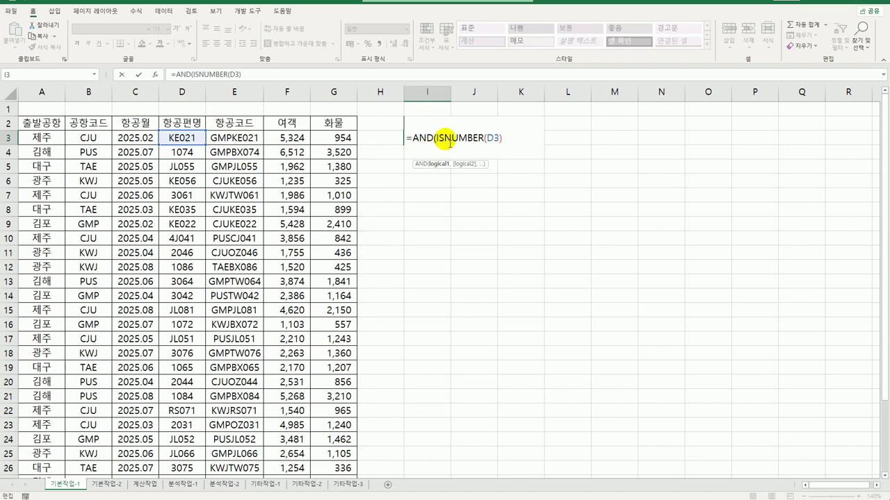
{"action": "type", "text": "not"}
{"action": "key", "text": "Tab"}
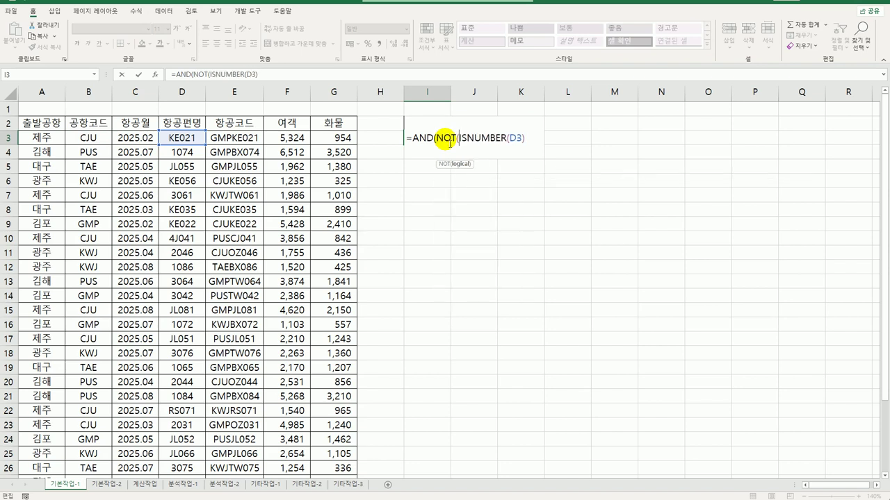
{"action": "key", "text": "End"}
{"action": "type", "text": ")"}
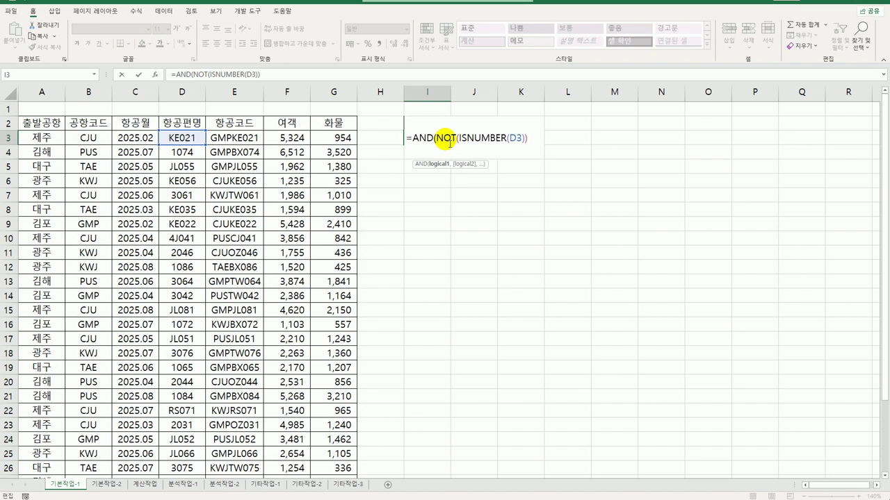
Step: Add the second condition A3<>"제주" to the AND formula in I3 and complete the formula
{"action": "type", "text": ","}
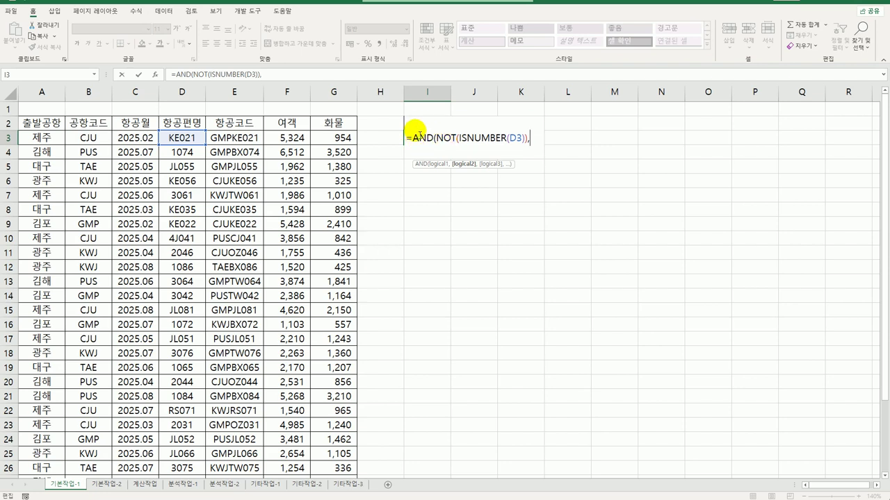
{"action": "left_click", "coordinate": [41, 139]}
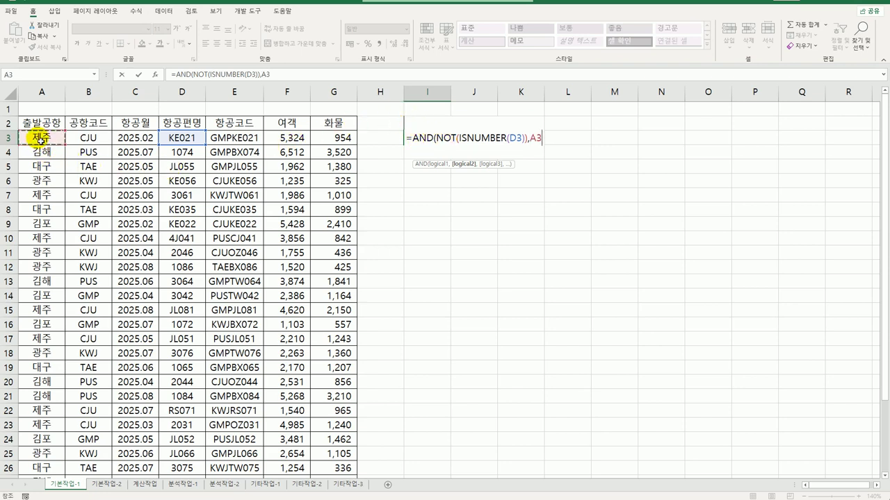
{"action": "type", "text": "<>"}
{"action": "type", "text": "\""}
{"action": "type", "text": "wp"}
{"action": "key", "text": "BackSpace"}
{"action": "key", "text": "BackSpace"}
{"action": "type", "text": "제주"}
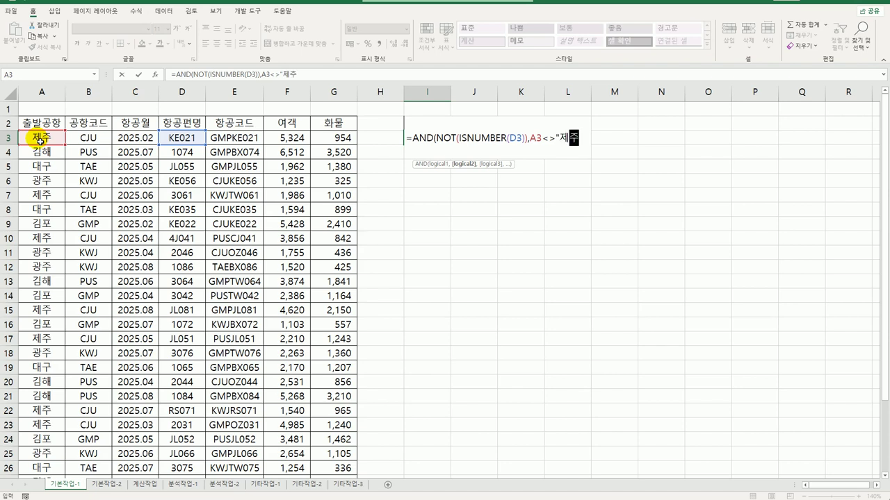
{"action": "type", "text": "\""}
{"action": "key", "text": "Return"}
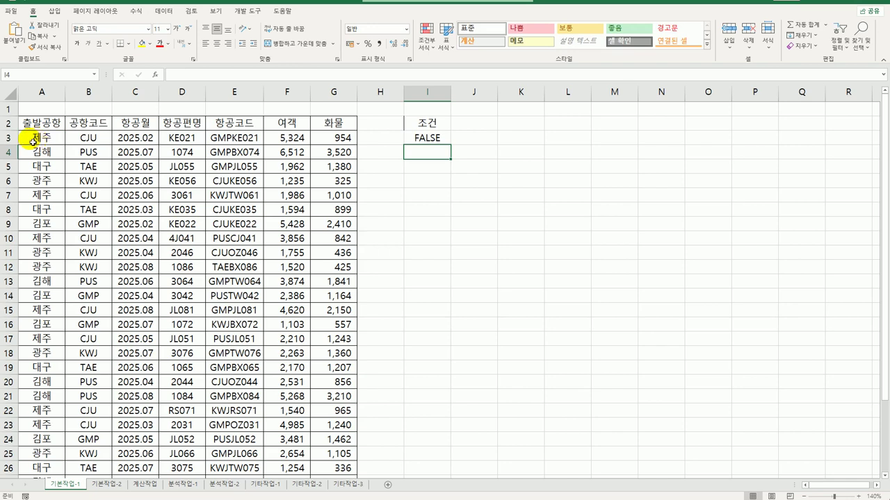
Step: Copy the headers 항공월, 항공편명, 여객 and 화물 from row 2 to the output range starting at I6
{"action": "left_click", "coordinate": [141, 126]}
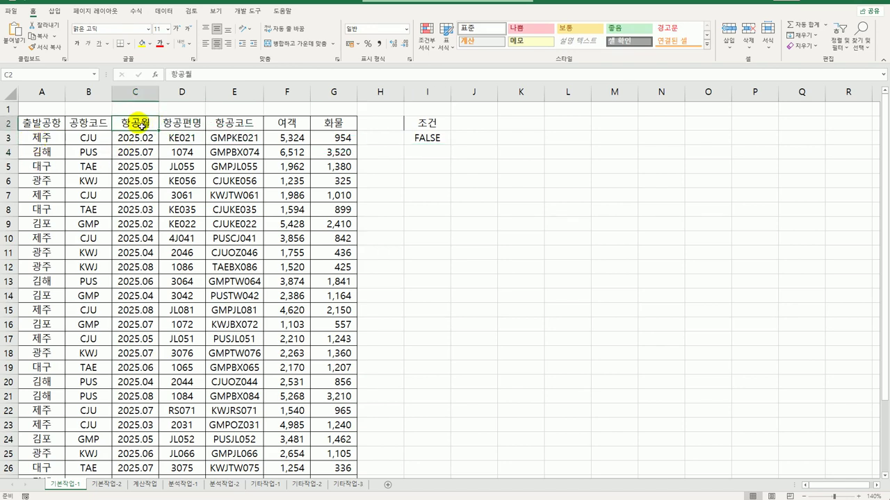
{"action": "left_click", "coordinate": [185, 125], "text": "ctrl"}
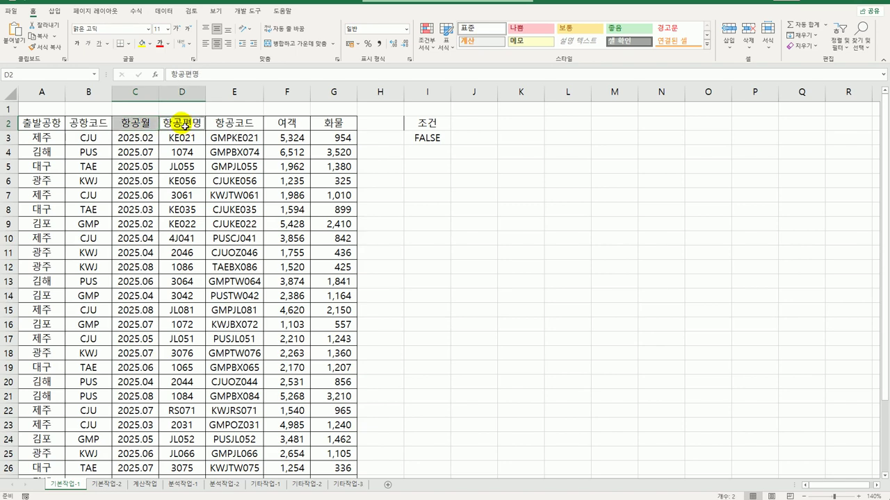
{"action": "left_click", "coordinate": [290, 129], "text": "ctrl"}
{"action": "left_click", "coordinate": [340, 125], "text": "ctrl"}
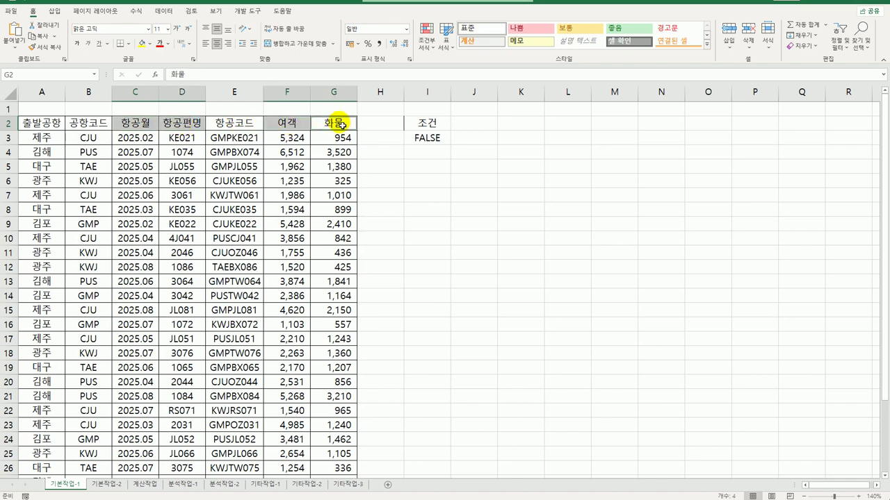
{"action": "key", "text": "ctrl+c"}
{"action": "left_click", "coordinate": [441, 182]}
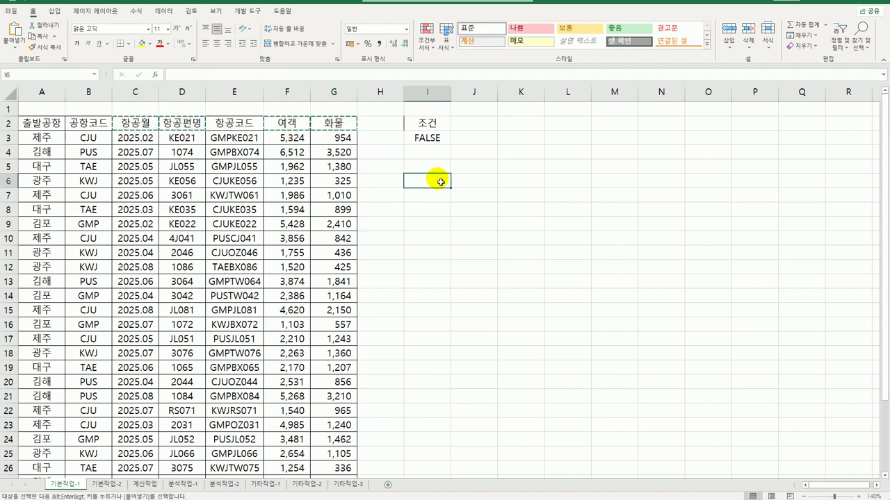
{"action": "key", "text": "ctrl+v"}
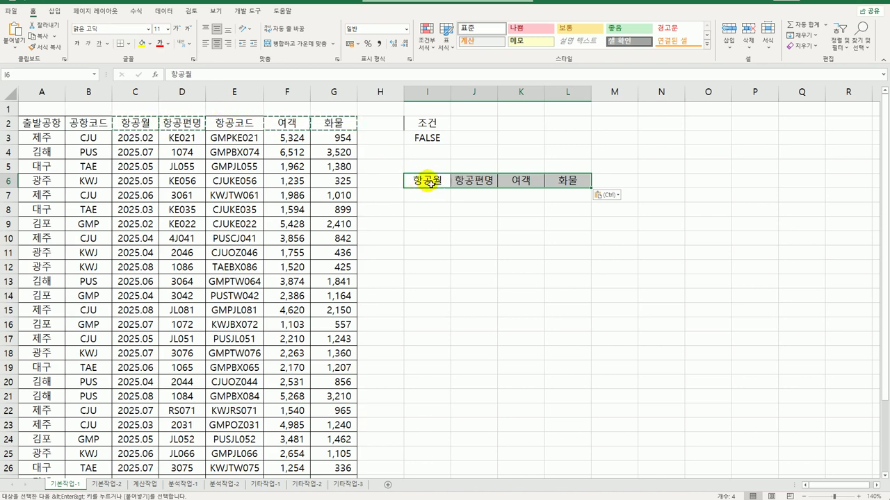
Step: Start an advanced filter on the flight table with list range A2:G32 and set the criteria range to I2:I3
{"action": "left_click", "coordinate": [154, 137]}
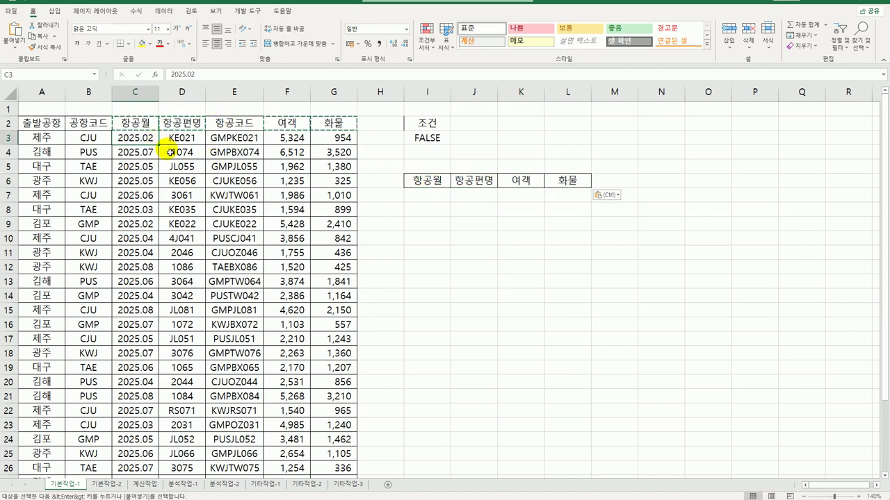
{"action": "left_click", "coordinate": [164, 11]}
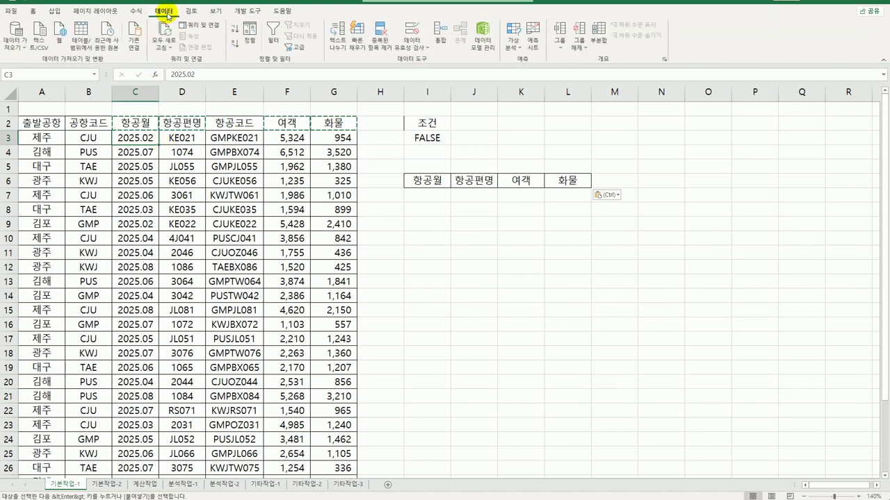
{"action": "left_click", "coordinate": [295, 48]}
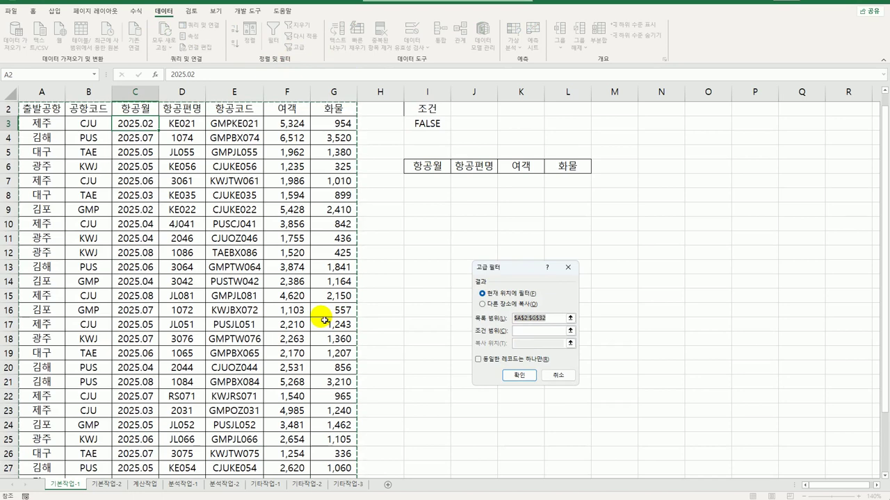
{"action": "scroll", "coordinate": [321, 319], "scroll_direction": "down", "scroll_amount": 2}
{"action": "scroll", "coordinate": [321, 319], "scroll_direction": "down", "scroll_amount": 2}
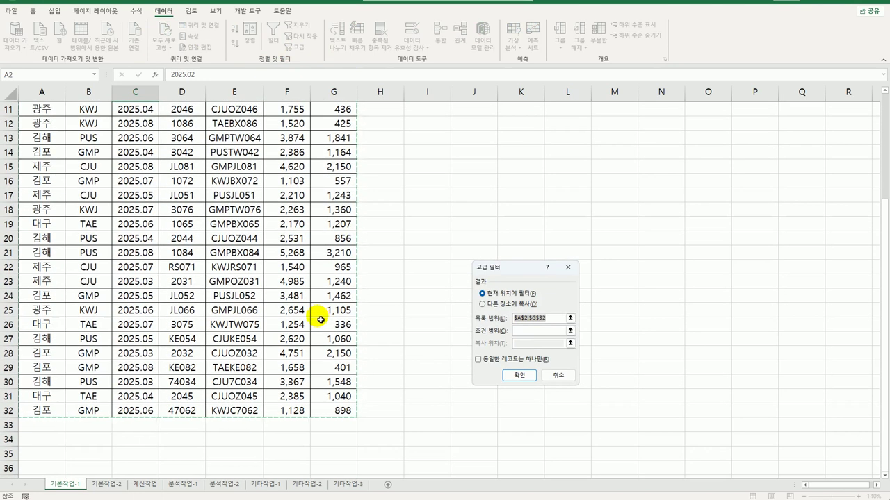
{"action": "left_click", "coordinate": [519, 331]}
{"action": "scroll", "coordinate": [514, 333], "scroll_direction": "up", "scroll_amount": 4}
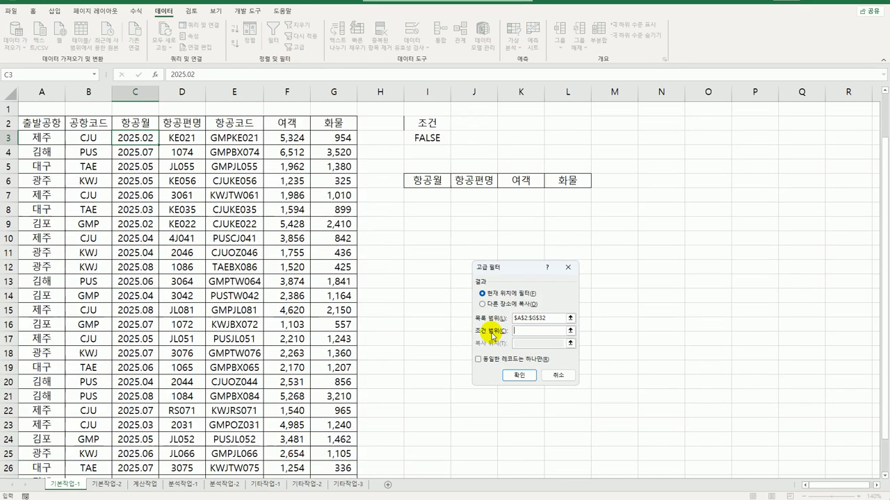
{"action": "left_click_drag", "start_coordinate": [427, 123], "coordinate": [423, 138]}
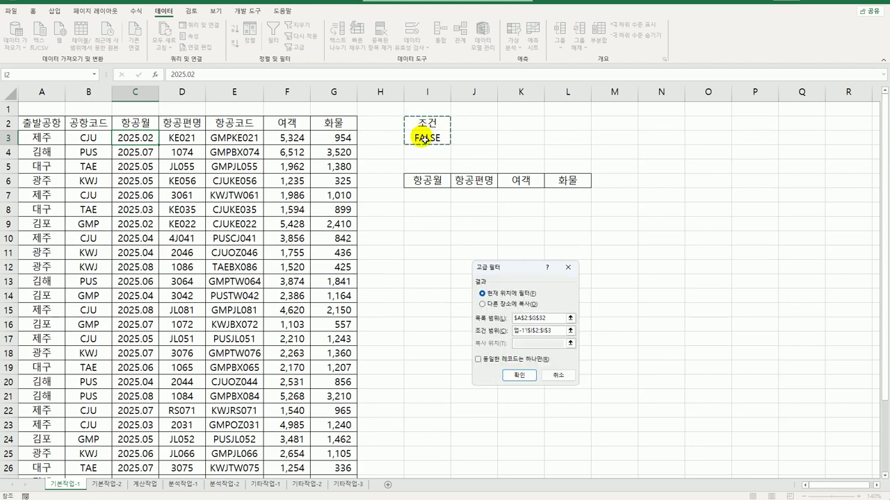
Step: Set the advanced filter to copy results to another location, with I6:L6 as the destination, and run it
{"action": "left_click", "coordinate": [518, 303]}
{"action": "left_click", "coordinate": [528, 343]}
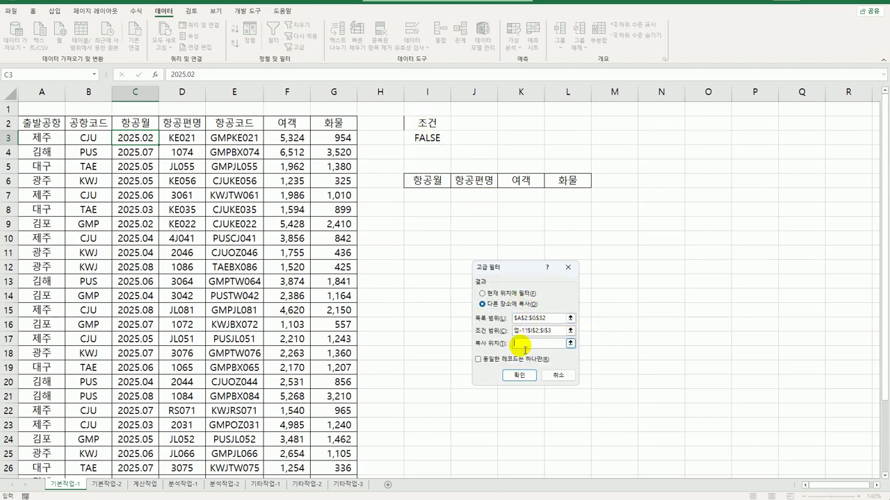
{"action": "left_click_drag", "start_coordinate": [424, 179], "coordinate": [567, 182]}
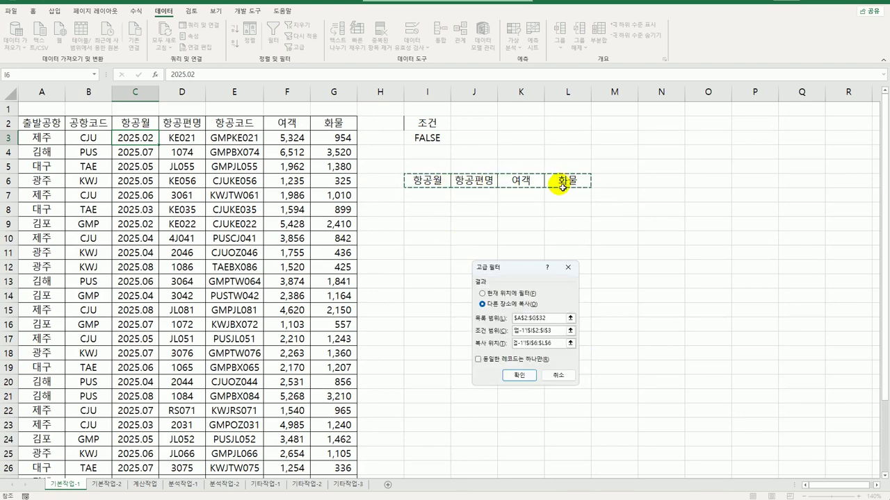
{"action": "left_click", "coordinate": [518, 376]}
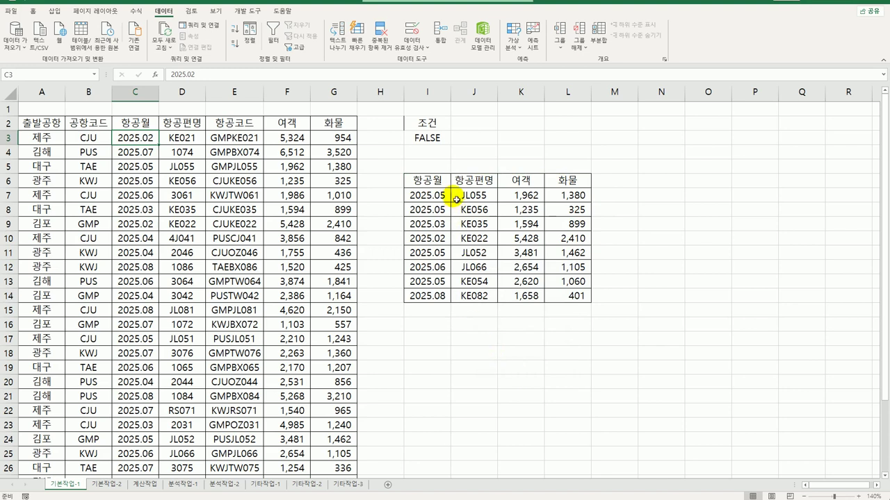
Step: Create a new conditional formatting rule for A3:G32 that uses a formula to determine which cells to format
{"action": "left_click", "coordinate": [440, 143]}
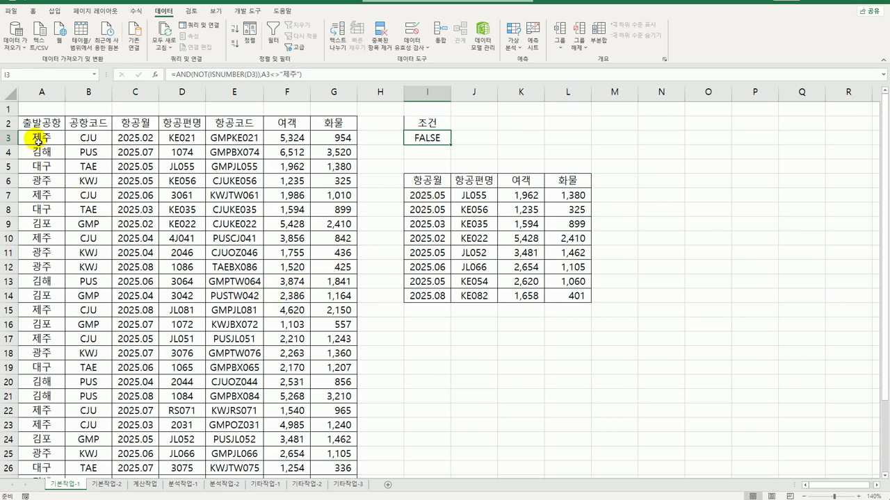
{"action": "left_click_drag", "start_coordinate": [38, 141], "coordinate": [321, 457]}
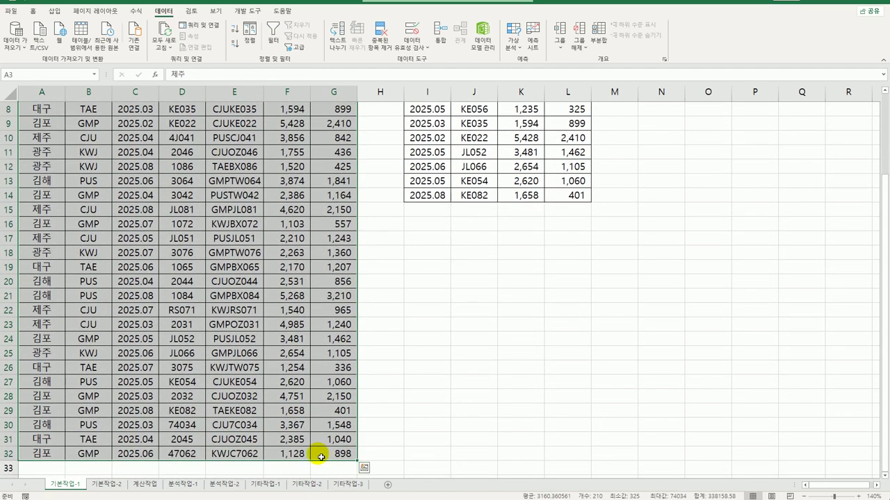
{"action": "scroll", "coordinate": [320, 453], "scroll_direction": "up", "scroll_amount": 3}
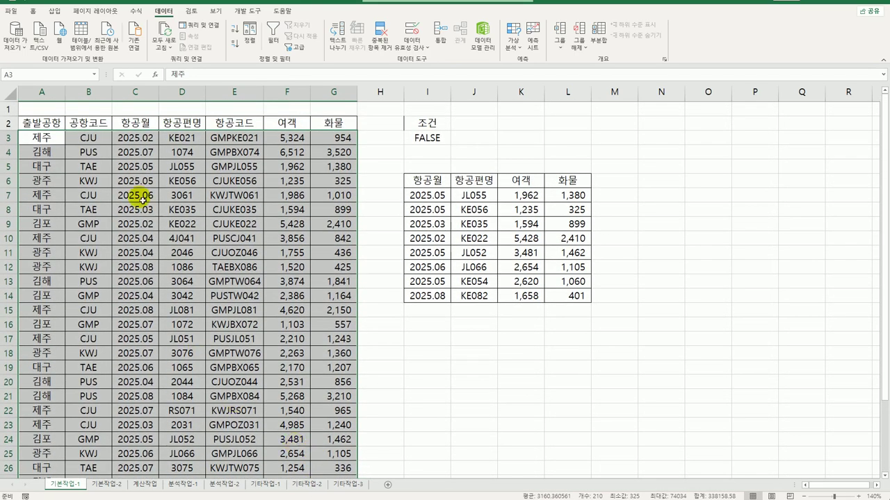
{"action": "left_click", "coordinate": [33, 11]}
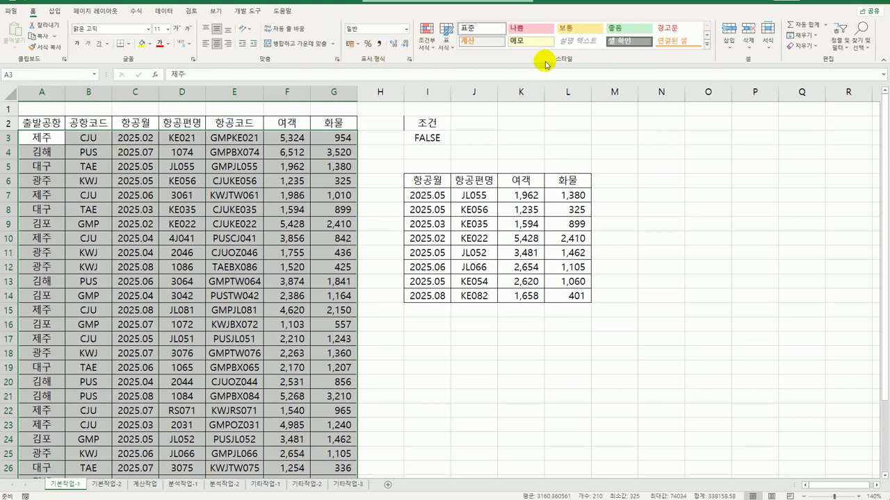
{"action": "left_click", "coordinate": [426, 38]}
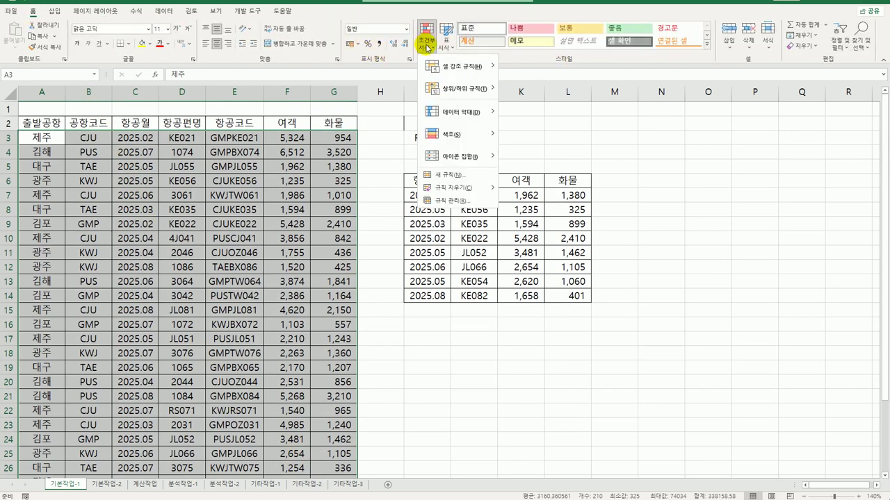
{"action": "left_click", "coordinate": [449, 175]}
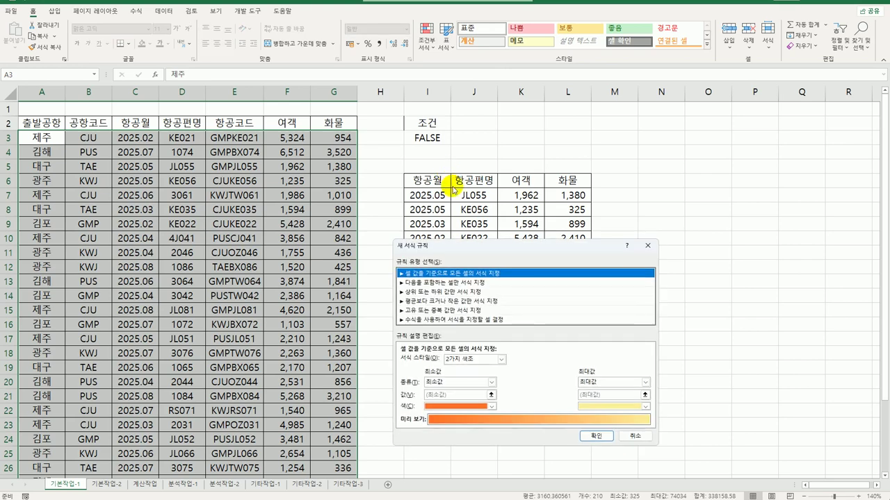
{"action": "left_click_drag", "start_coordinate": [464, 237], "coordinate": [444, 119]}
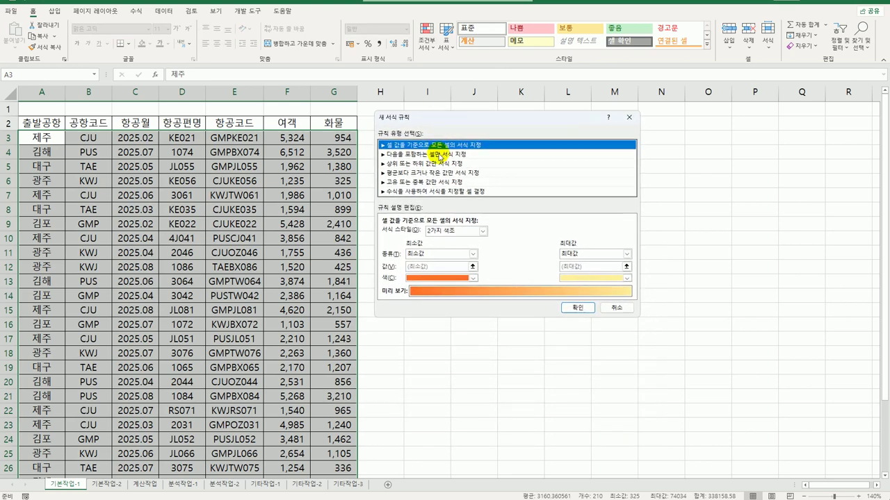
{"action": "left_click", "coordinate": [425, 191]}
{"action": "left_click", "coordinate": [421, 233]}
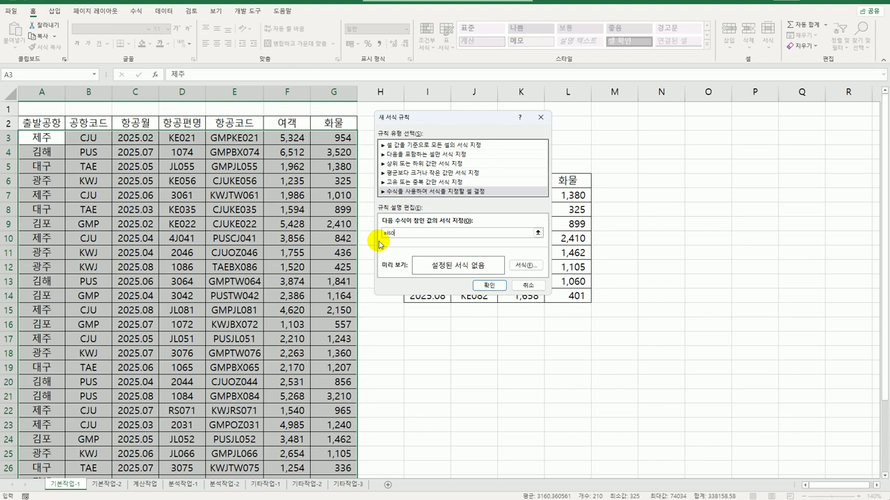
Step: Enter the rule formula =isodd(right($C3,2)) to match rows whose 항공월 ends in an odd month
{"action": "type", "text": "dd(right("}
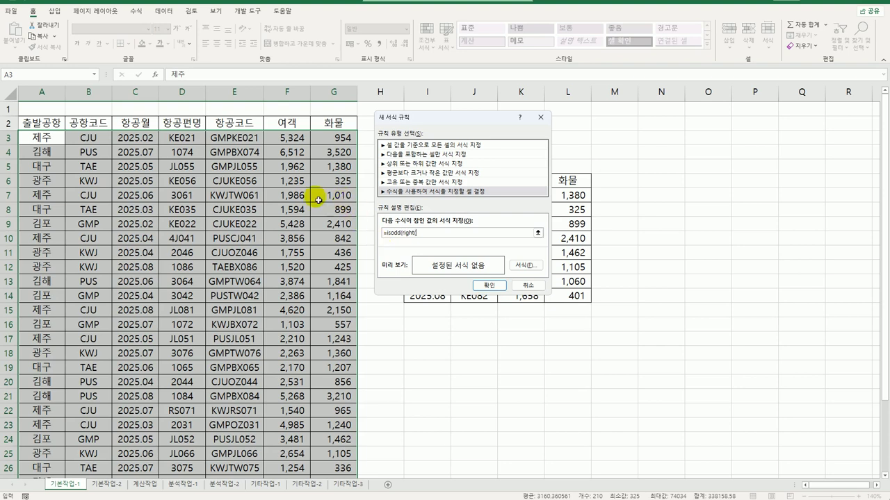
{"action": "left_click", "coordinate": [132, 144]}
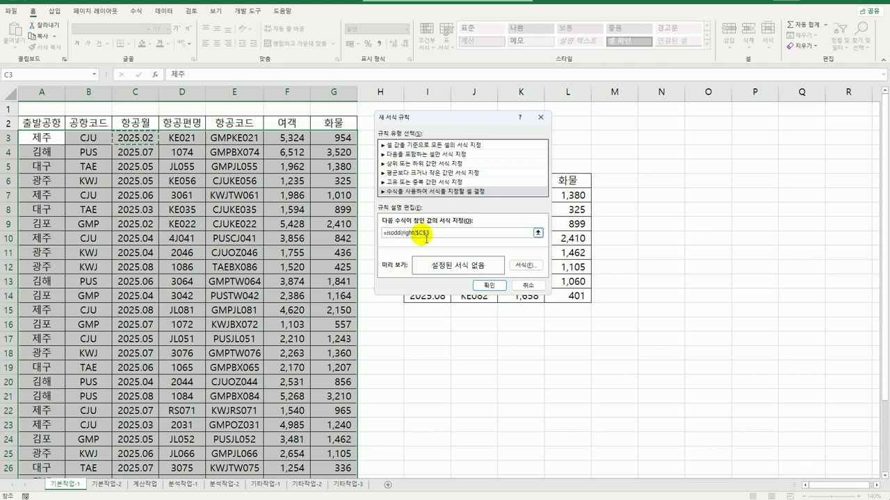
{"action": "key", "text": "F4"}
{"action": "key", "text": "F4"}
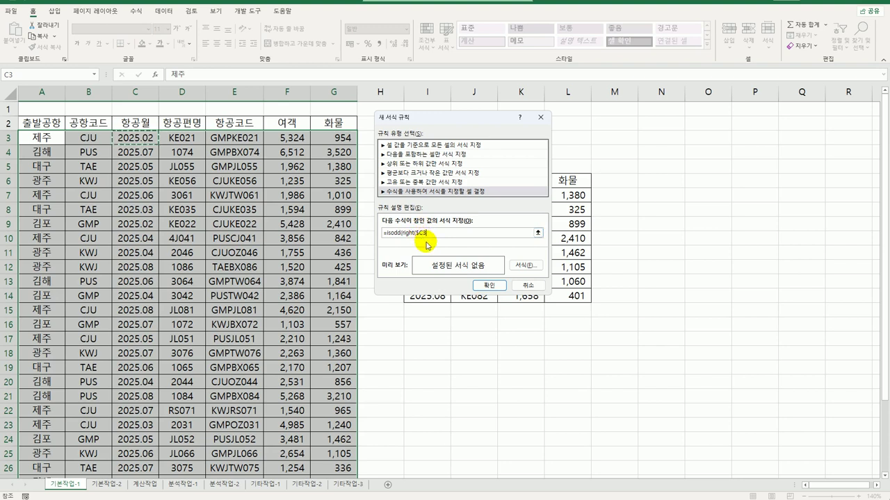
{"action": "type", "text": ",2"}
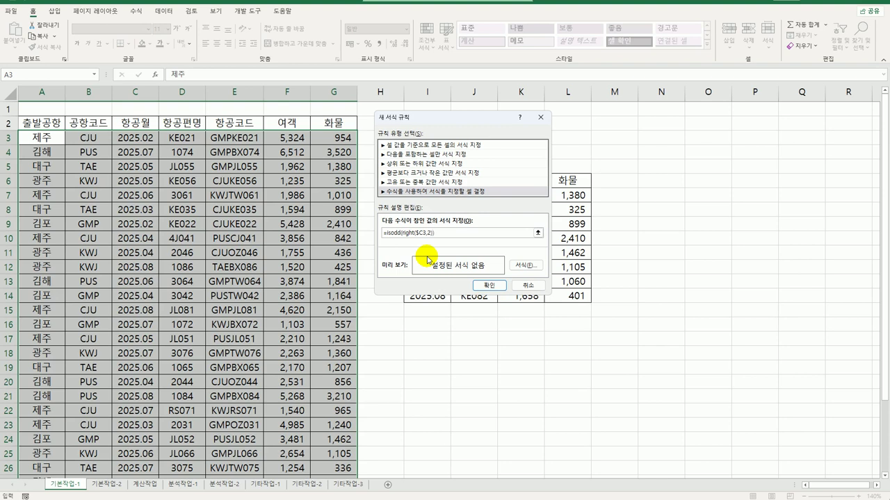
Step: Set the rule's font style to 굵은 기울임꼴 and its color to standard blue, and apply the rule to the table
{"action": "left_click", "coordinate": [526, 266]}
{"action": "left_click", "coordinate": [562, 265]}
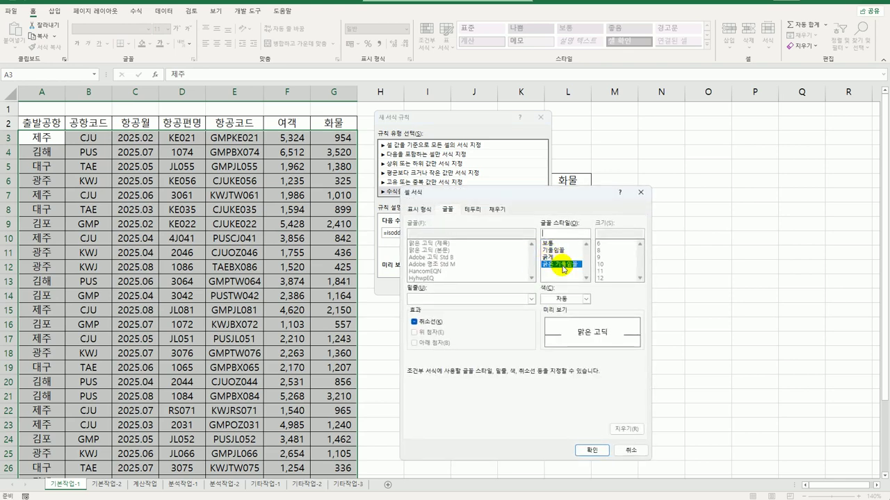
{"action": "left_click", "coordinate": [562, 298]}
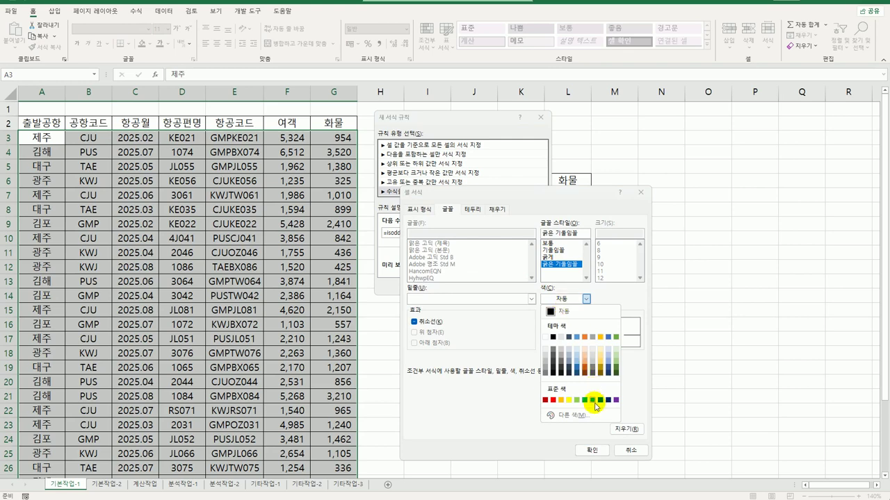
{"action": "left_click", "coordinate": [600, 401]}
{"action": "left_click", "coordinate": [592, 450]}
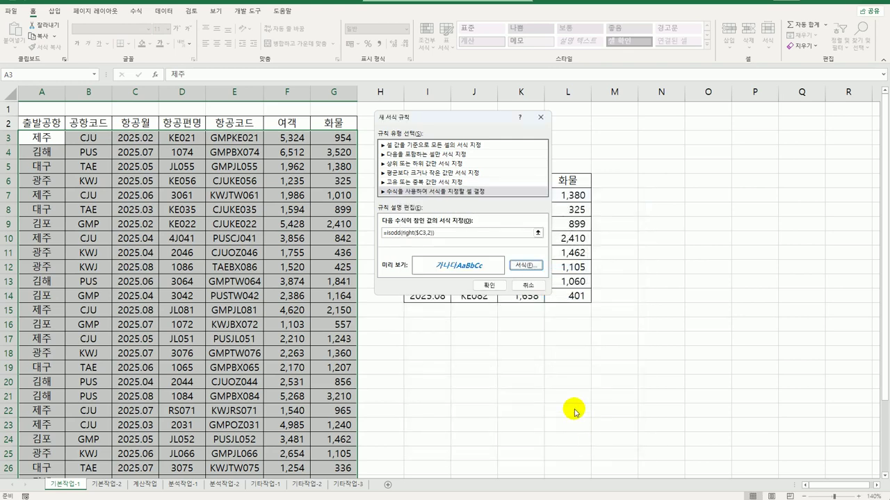
{"action": "left_click", "coordinate": [487, 285]}
{"action": "left_click", "coordinate": [400, 323]}
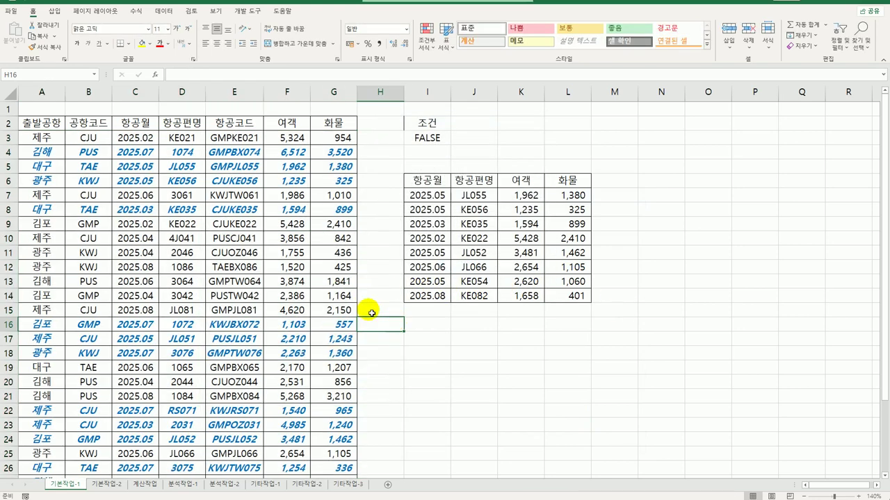
{"action": "left_click", "coordinate": [138, 157]}
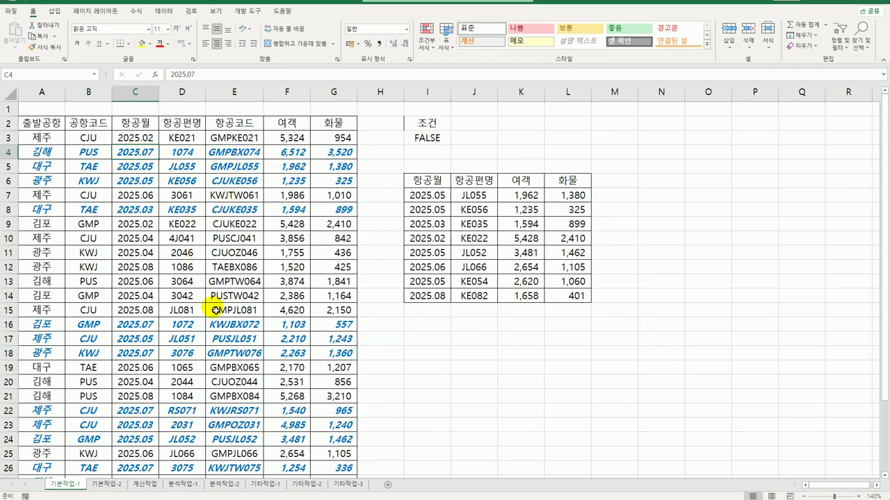
Step: On the 기본작업-2 sheet, set A2:J99 as the print area
{"action": "left_click", "coordinate": [110, 488]}
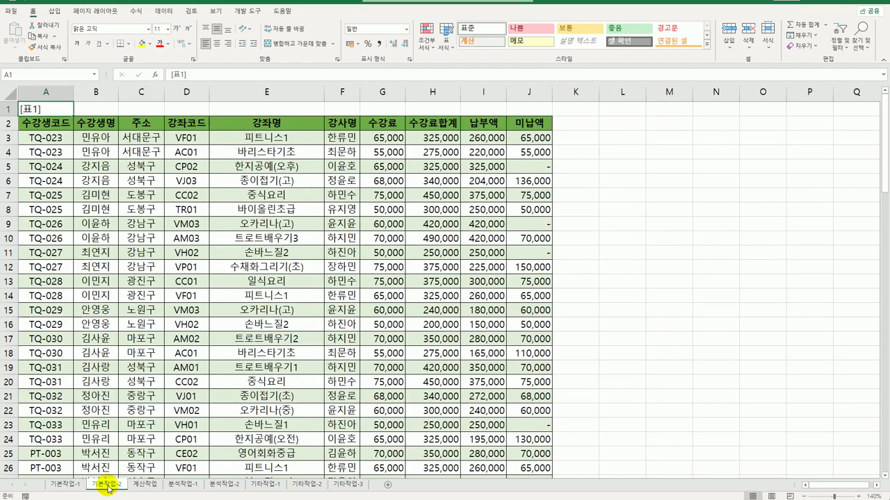
{"action": "left_click", "coordinate": [46, 125]}
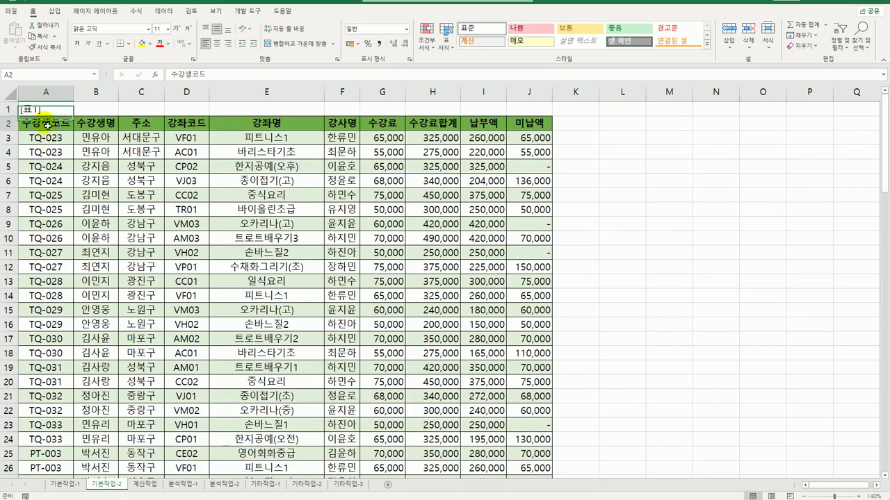
{"action": "left_click_drag", "start_coordinate": [46, 125], "coordinate": [526, 440]}
{"action": "left_click", "coordinate": [95, 11]}
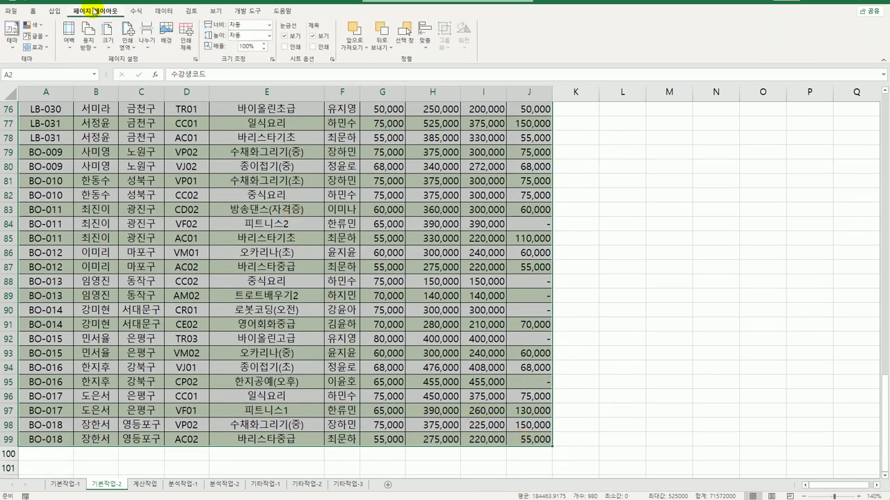
{"action": "left_click", "coordinate": [128, 48]}
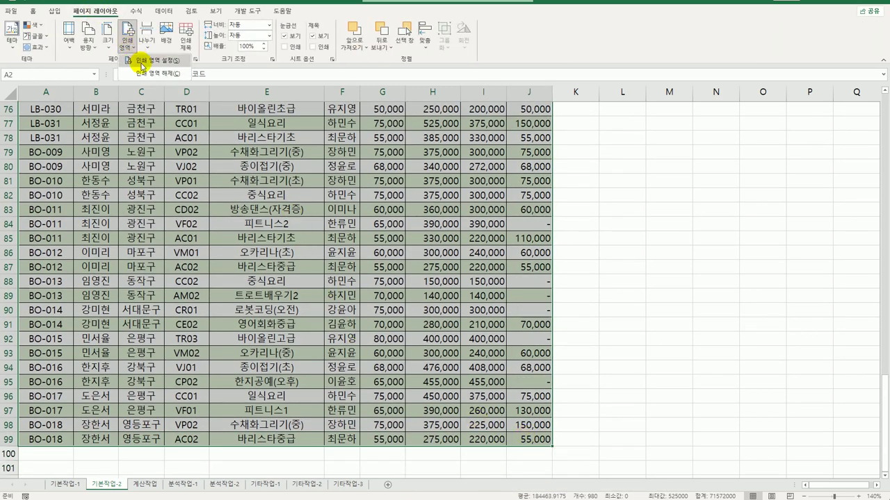
{"action": "left_click", "coordinate": [141, 66]}
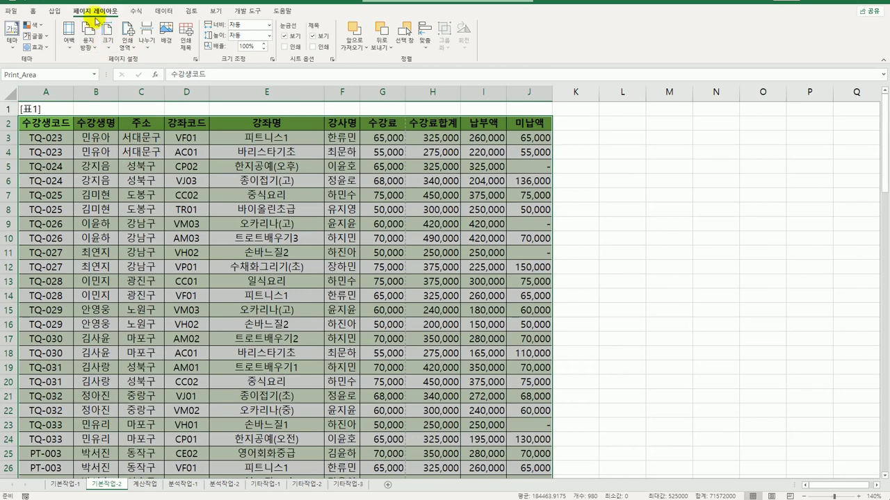
Step: Set row 2 ($2:$2) as the print title row that repeats on every page
{"action": "left_click", "coordinate": [185, 43]}
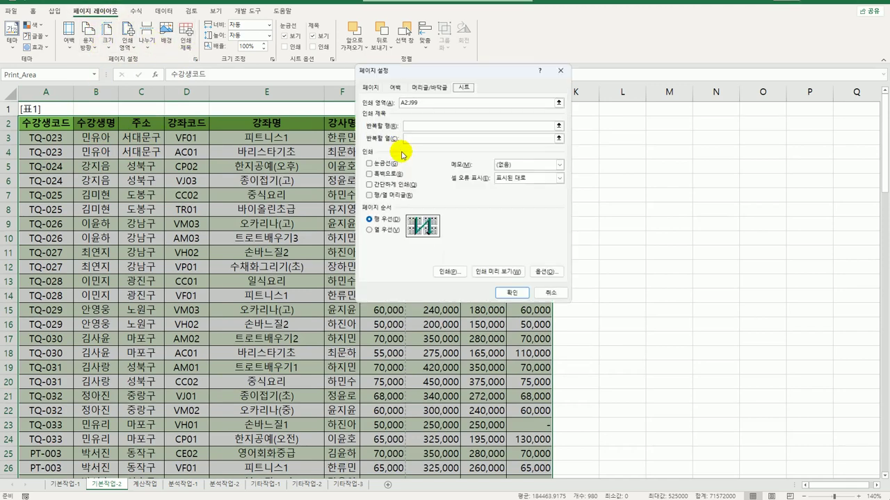
{"action": "left_click", "coordinate": [414, 126]}
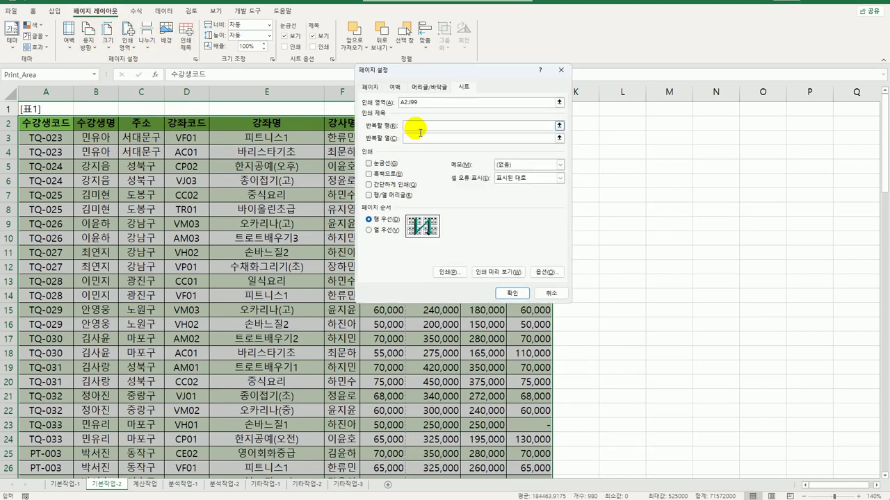
{"action": "left_click", "coordinate": [10, 124]}
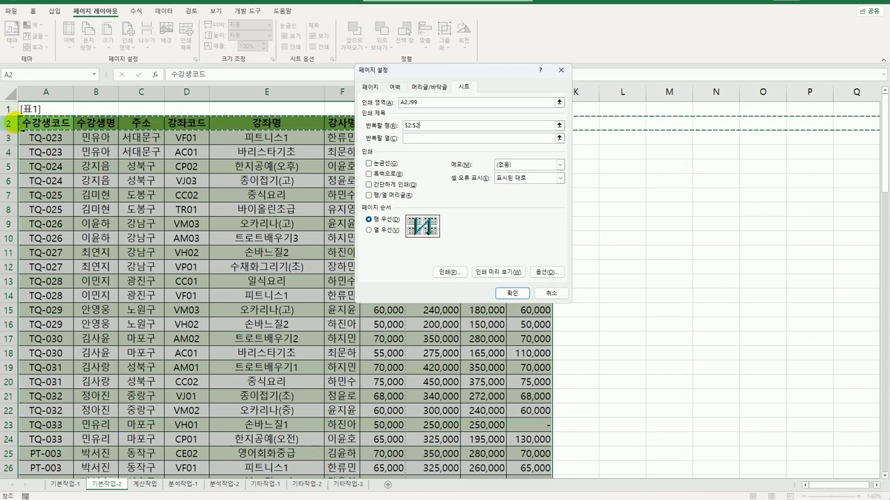
Step: Enable different odd and even page footers, and set the odd-page footer's left section to &[페이지 번호]페이지
{"action": "left_click", "coordinate": [421, 88]}
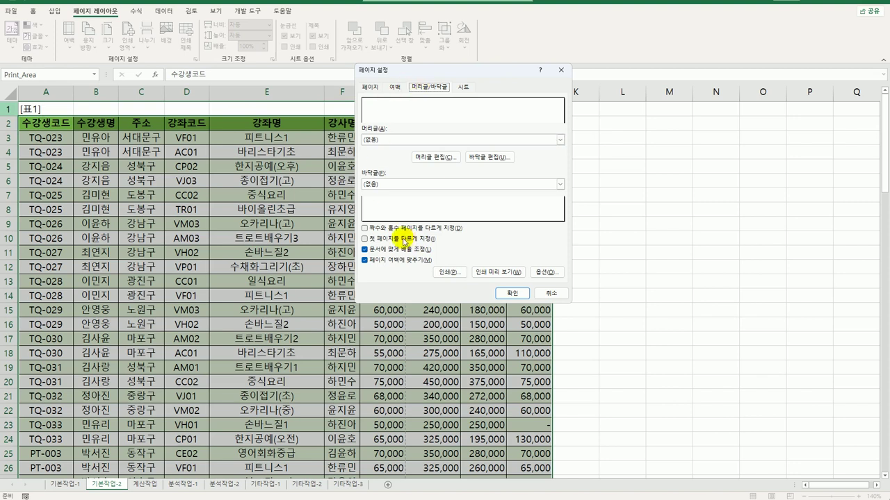
{"action": "left_click", "coordinate": [391, 230]}
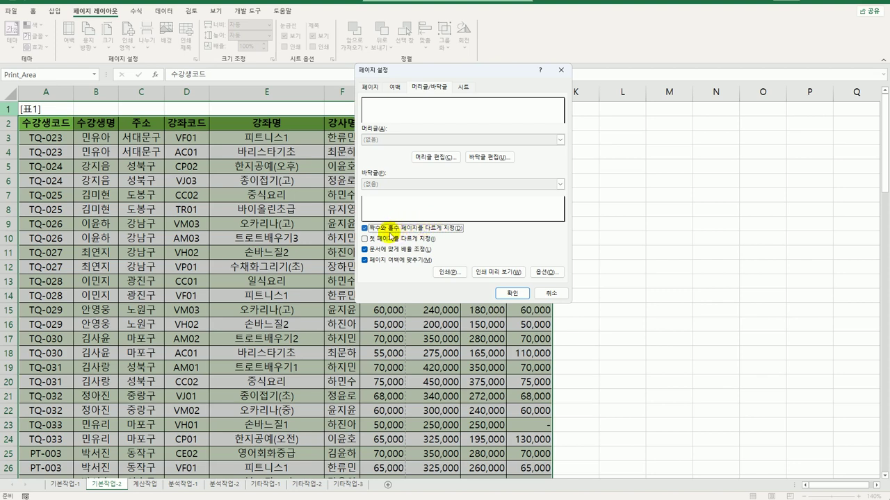
{"action": "left_click", "coordinate": [482, 162]}
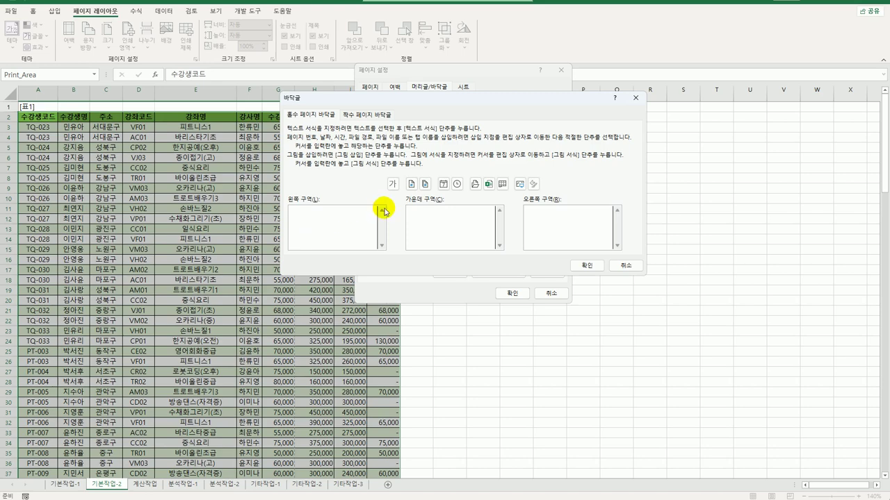
{"action": "left_click", "coordinate": [411, 185]}
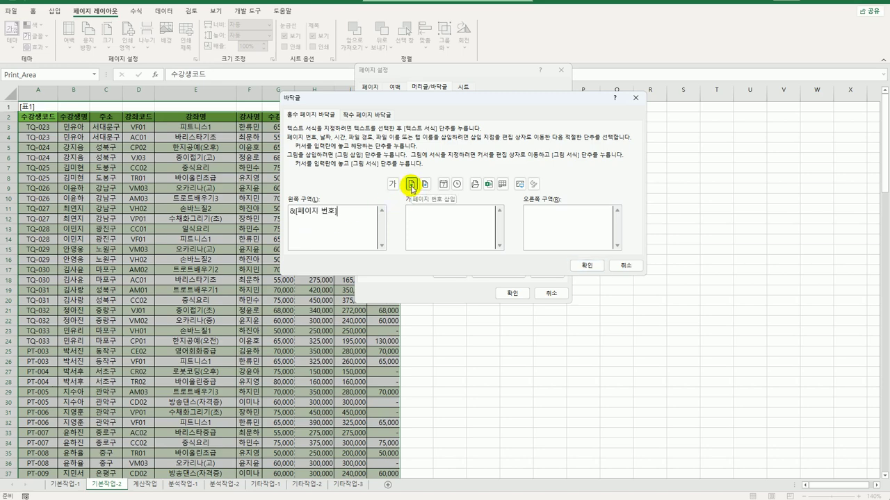
{"action": "type", "text": "/"}
{"action": "type", "text": "페이지"}
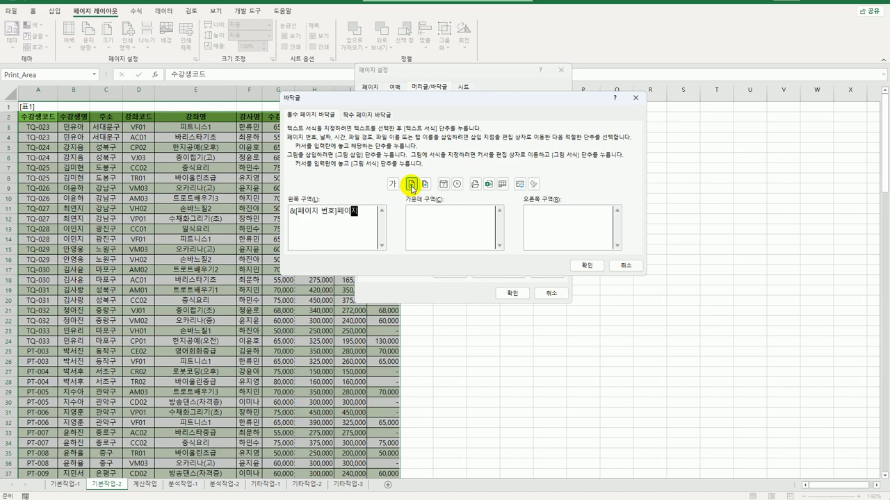
Step: Set the even-page footer's right section to &[페이지 번호]페이지 and accept the footers
{"action": "left_click", "coordinate": [376, 117]}
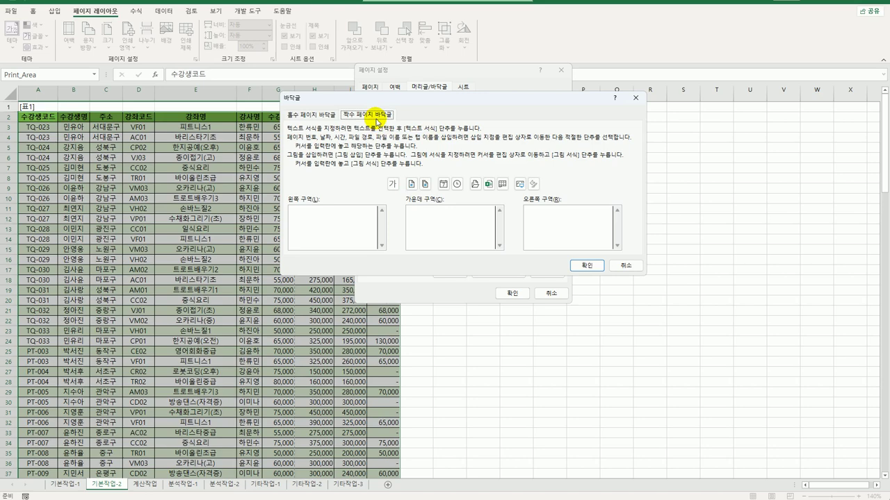
{"action": "left_click", "coordinate": [538, 226]}
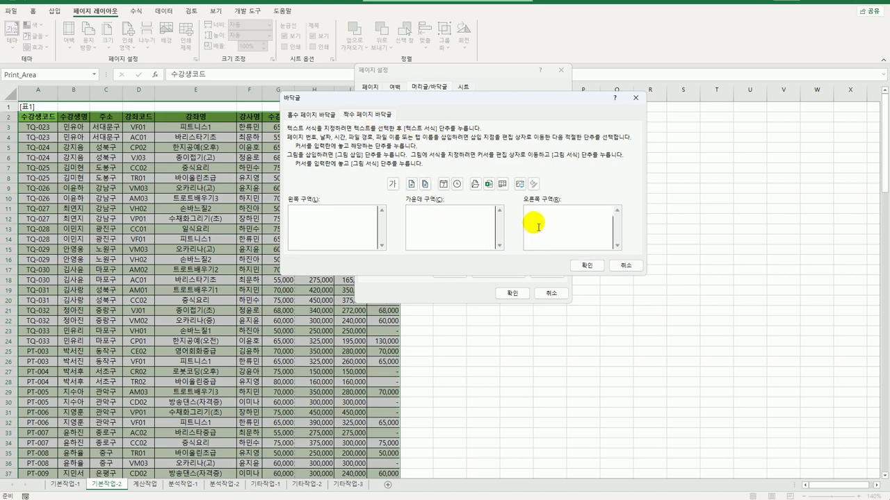
{"action": "left_click", "coordinate": [412, 184]}
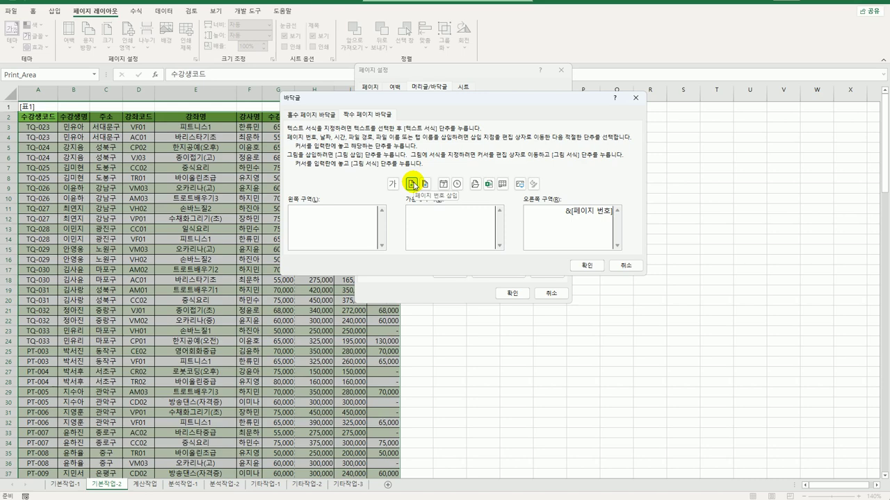
{"action": "type", "text": "페이지"}
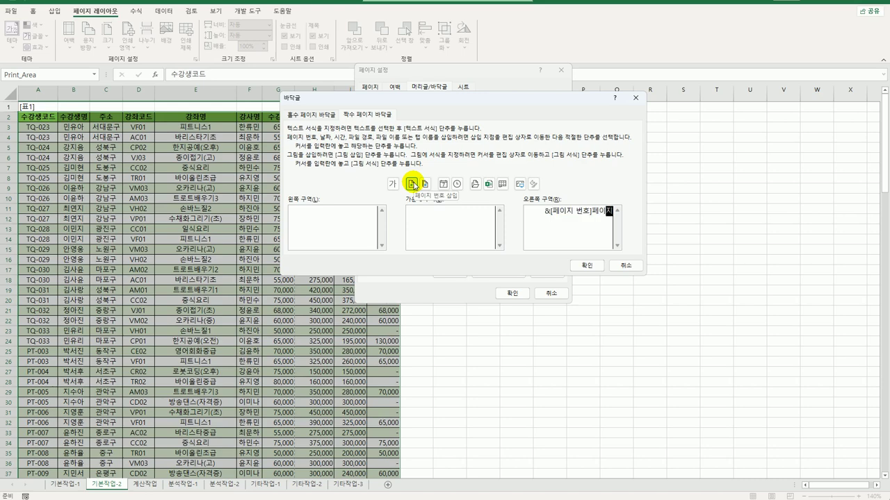
{"action": "left_click", "coordinate": [585, 267]}
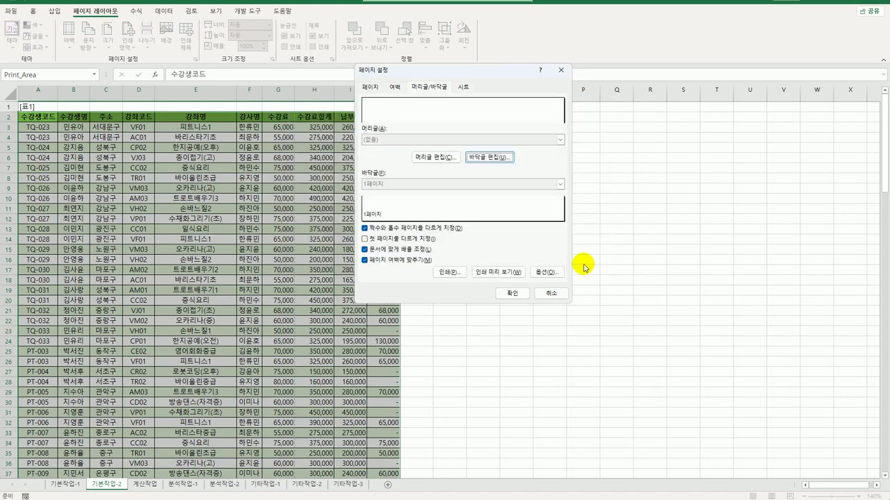
Step: Scale the printout to fit 1 page wide by 2 pages tall
{"action": "left_click", "coordinate": [368, 88]}
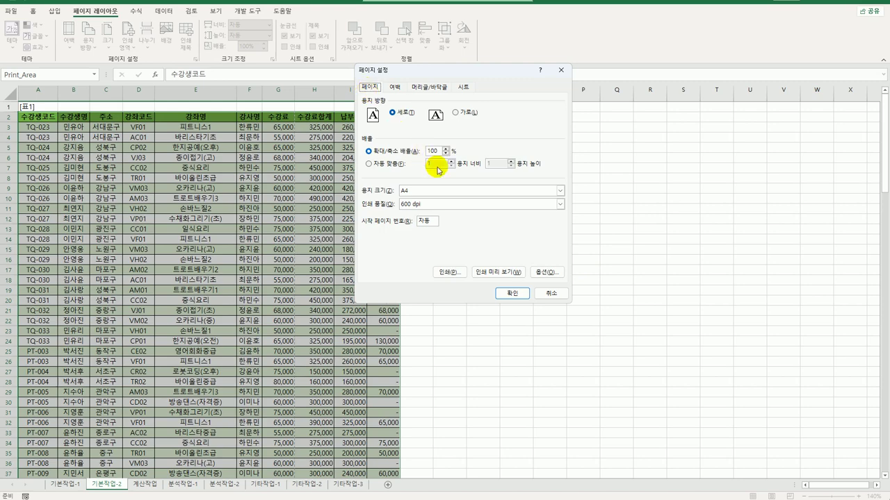
{"action": "left_click", "coordinate": [398, 169]}
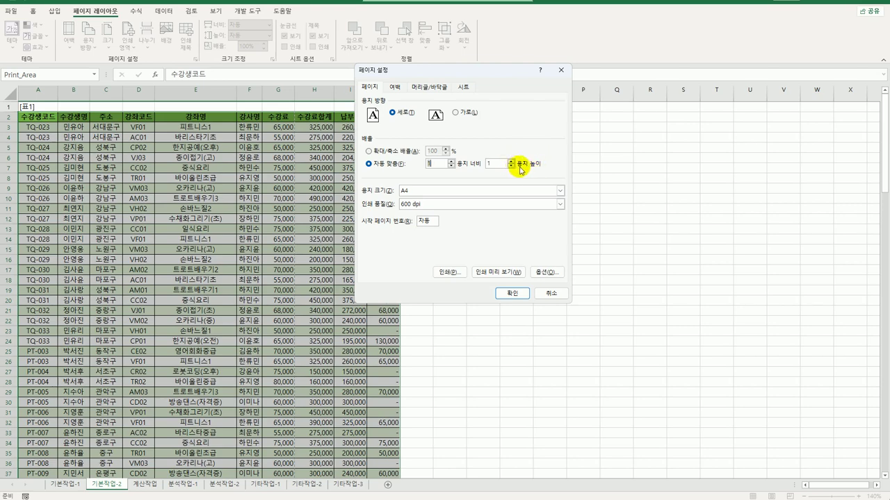
{"action": "left_click_drag", "start_coordinate": [485, 165], "coordinate": [501, 164]}
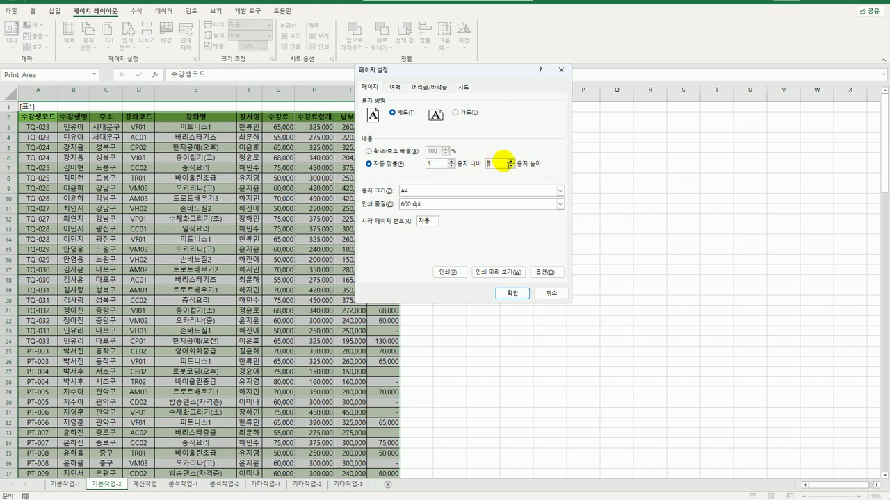
{"action": "key", "text": "BackSpace"}
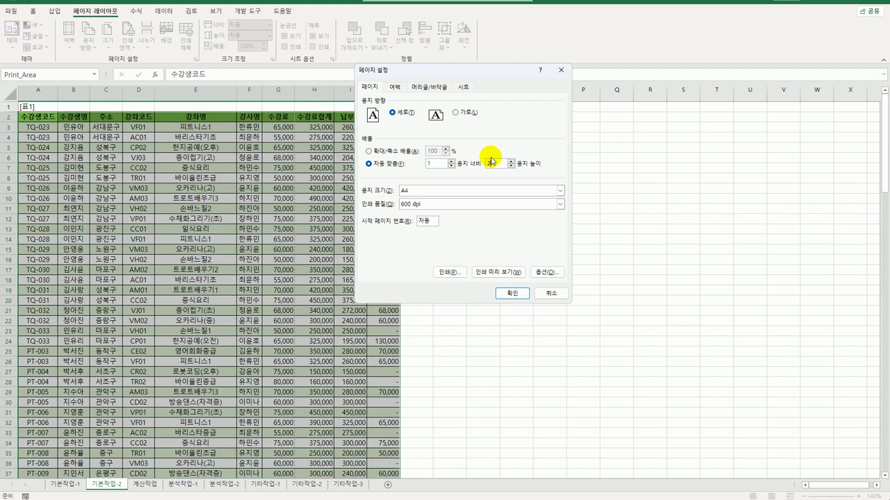
Step: Preview the printout and check the repeated title row and the footers on both pages, and return to the sheet
{"action": "left_click", "coordinate": [498, 273]}
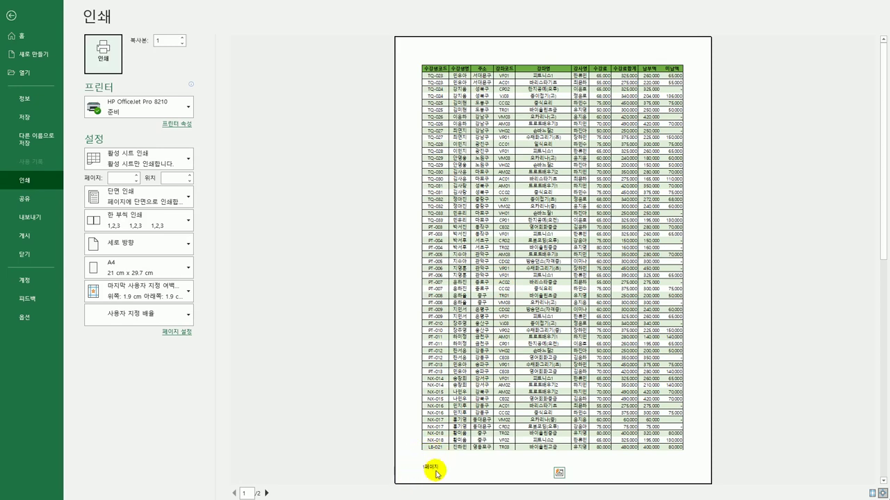
{"action": "left_click", "coordinate": [266, 492]}
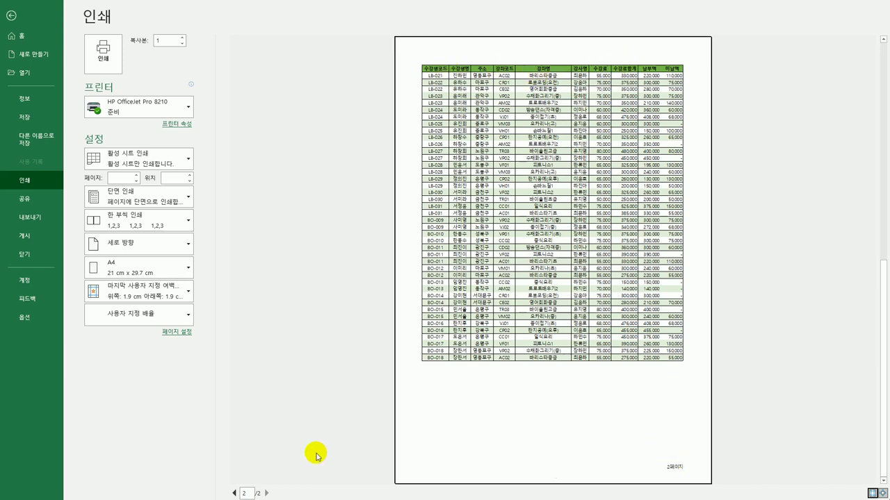
{"action": "left_click", "coordinate": [234, 493]}
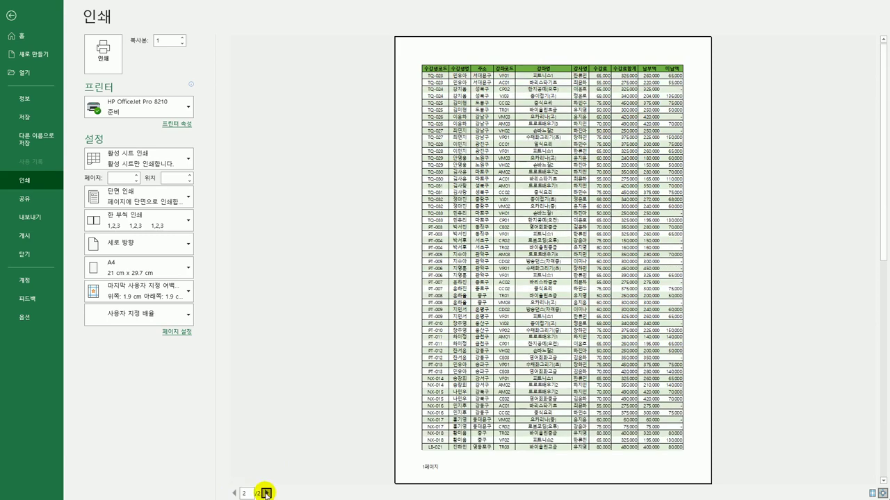
{"action": "left_click", "coordinate": [266, 493]}
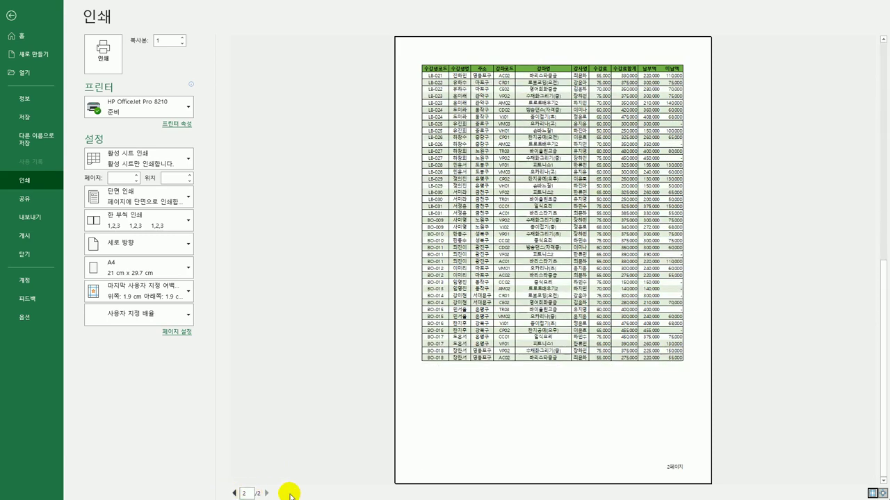
{"action": "left_click", "coordinate": [11, 15]}
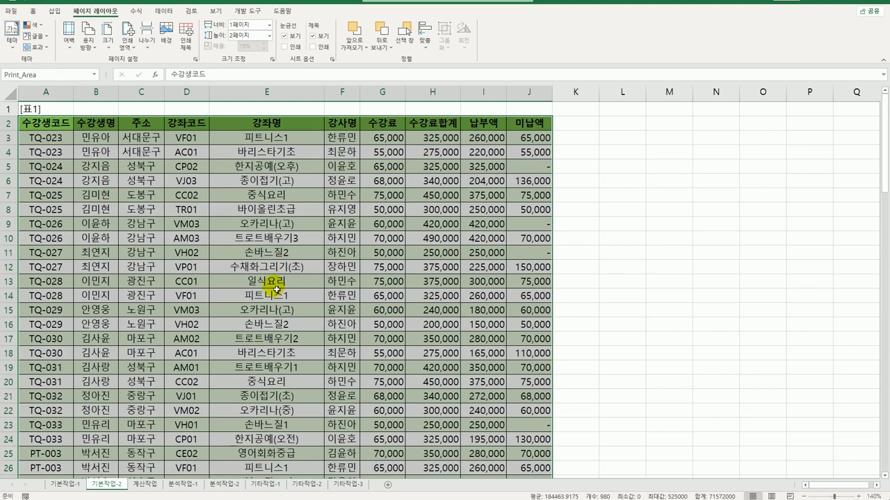
Step: On the 계산작업 sheet, examine the 신청일, 구독기간 and 구독완료 columns of [표1]
{"action": "left_click", "coordinate": [142, 484]}
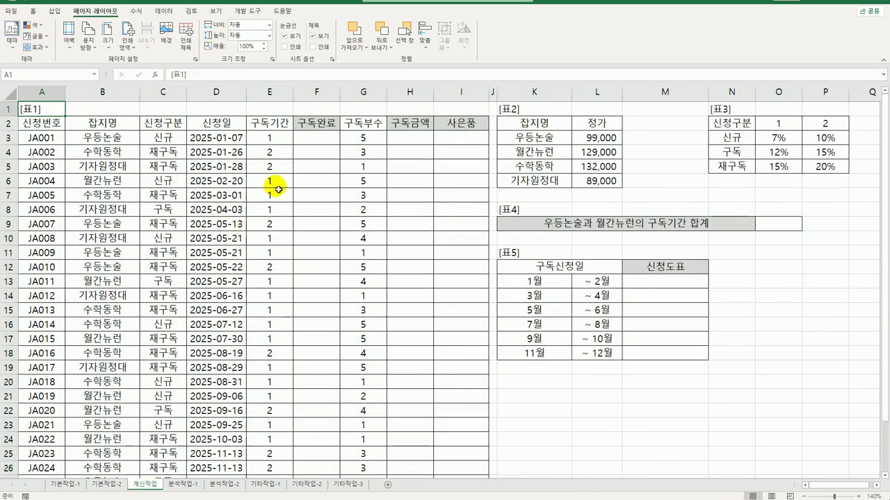
{"action": "left_click", "coordinate": [319, 141]}
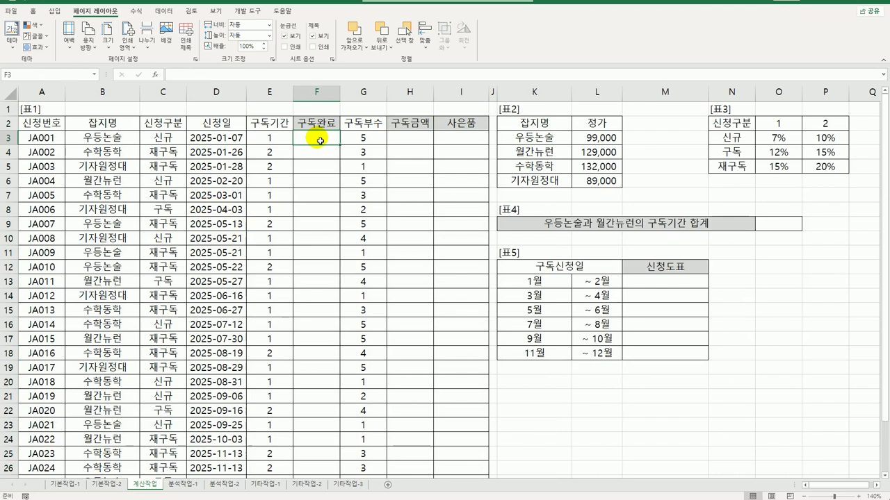
{"action": "scroll", "coordinate": [320, 146], "scroll_direction": "down", "scroll_amount": 6}
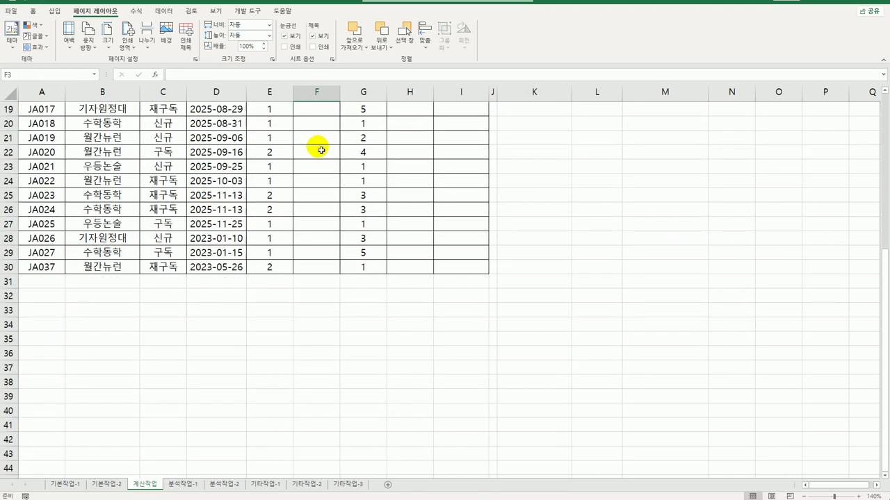
{"action": "scroll", "coordinate": [320, 150], "scroll_direction": "up", "scroll_amount": 6}
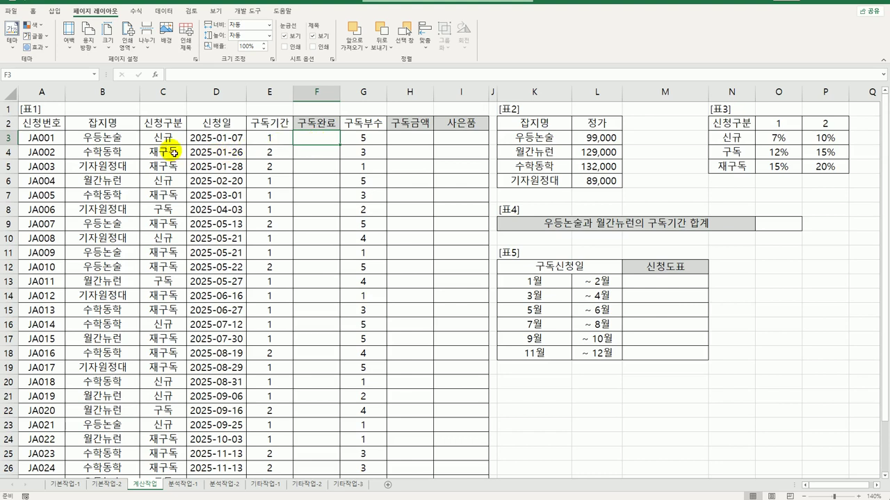
{"action": "left_click", "coordinate": [210, 139]}
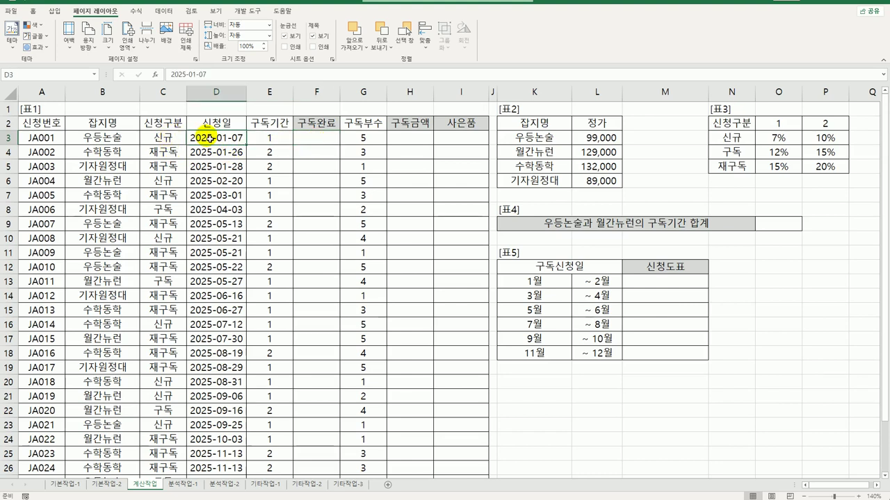
{"action": "left_click", "coordinate": [266, 137]}
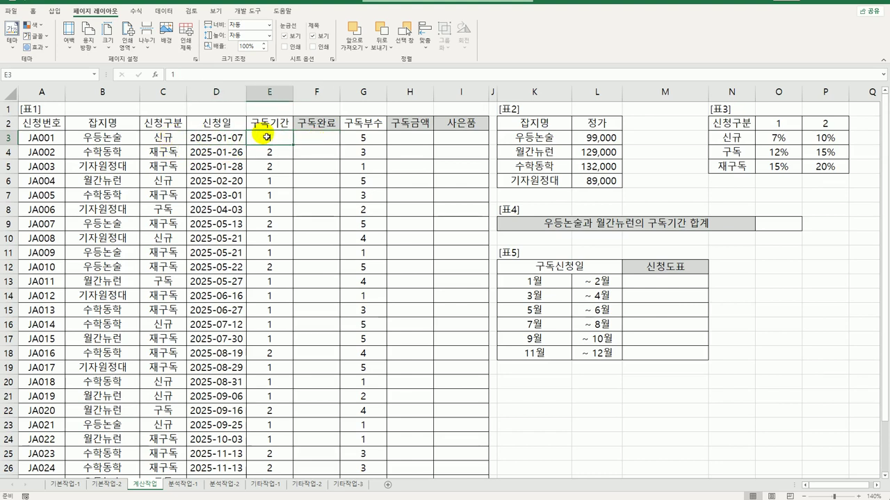
{"action": "left_click", "coordinate": [311, 137]}
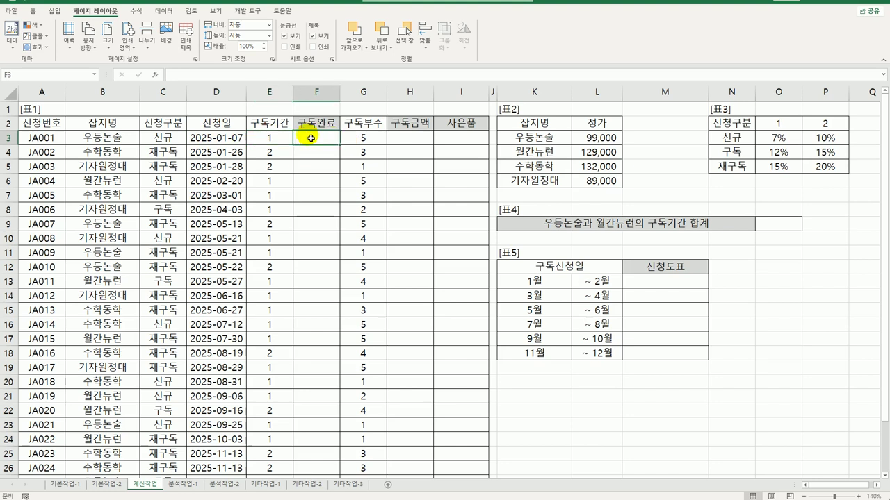
{"action": "left_click", "coordinate": [268, 138]}
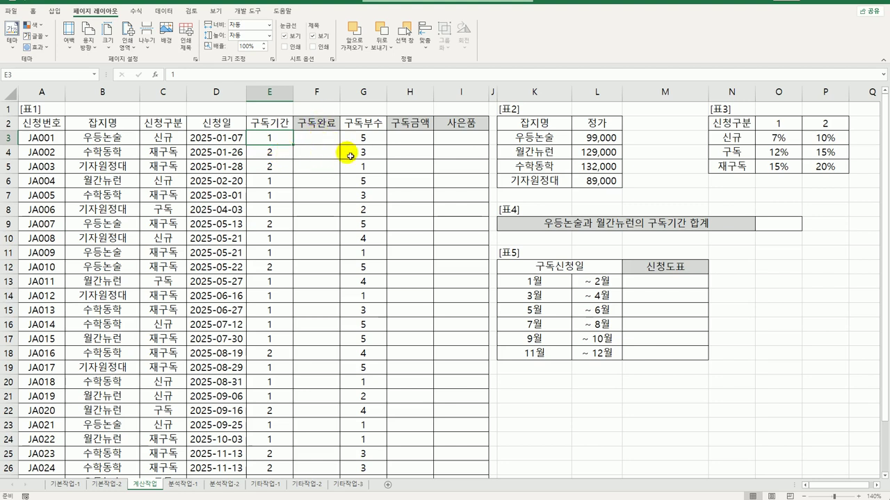
Step: In F3, start a TEXT formula with an empty value argument and the format "yy년 mm월호"
{"action": "left_click", "coordinate": [329, 139]}
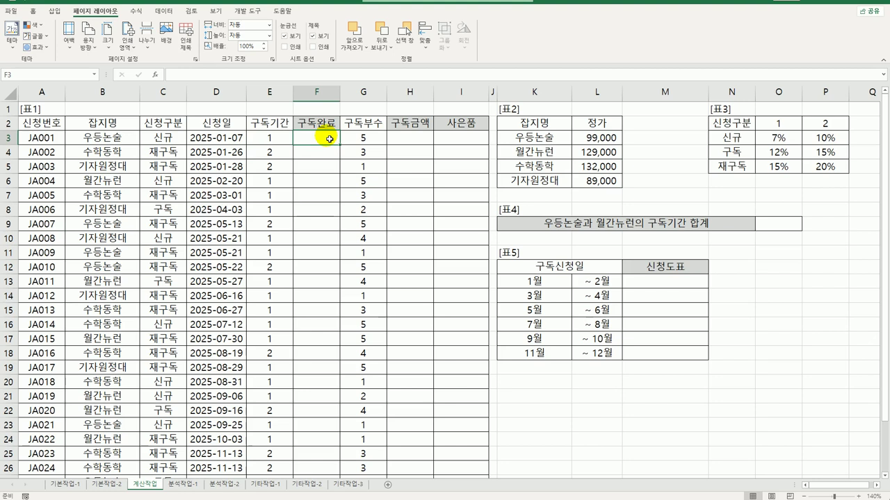
{"action": "type", "text": "=t"}
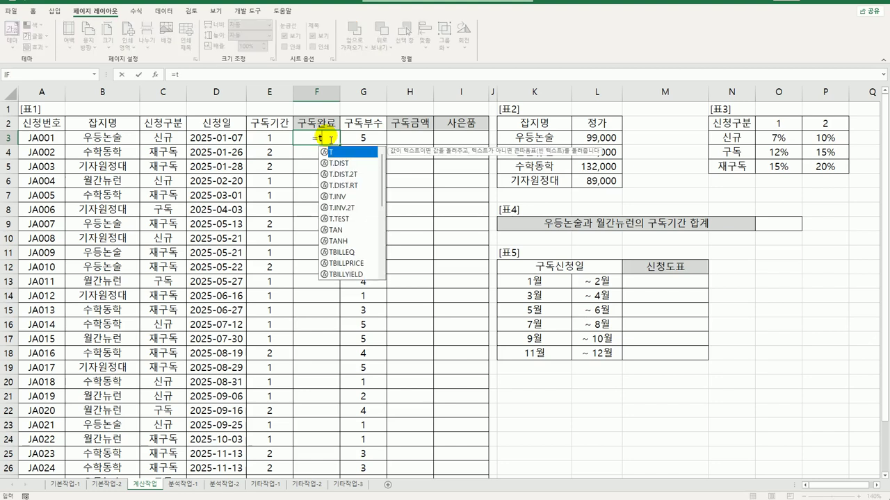
{"action": "type", "text": "ext"}
{"action": "key", "text": "Tab"}
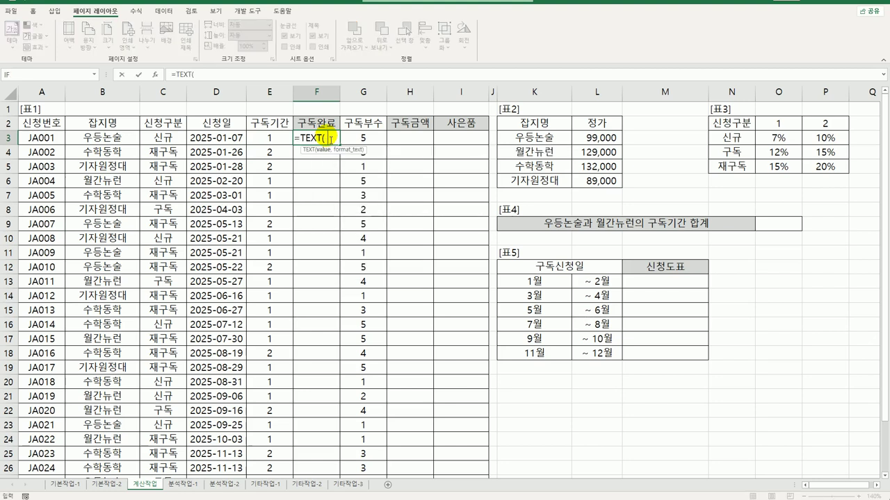
{"action": "type", "text": ","}
{"action": "type", "text": "\""}
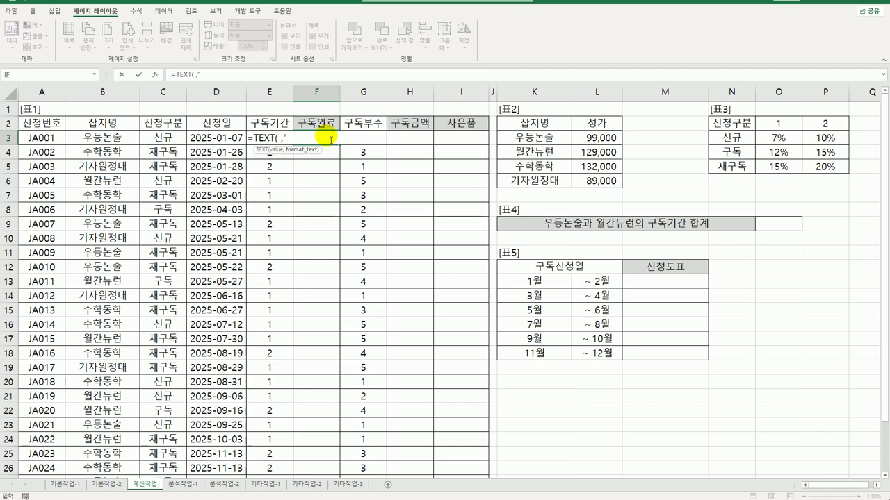
{"action": "type", "text": "yy년 mm월호\")"}
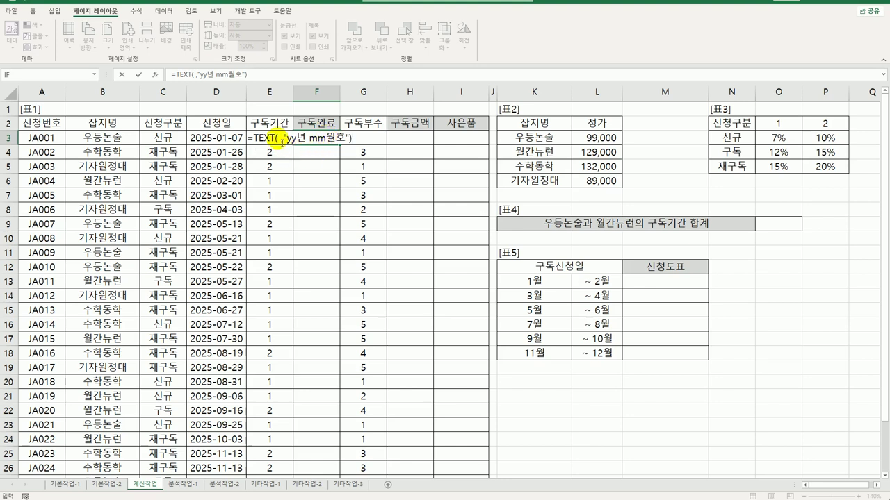
Step: Nest EDATE in the TEXT formula in F3, with D3 as the start date and E3*12-1 as the months
{"action": "left_click", "coordinate": [281, 140]}
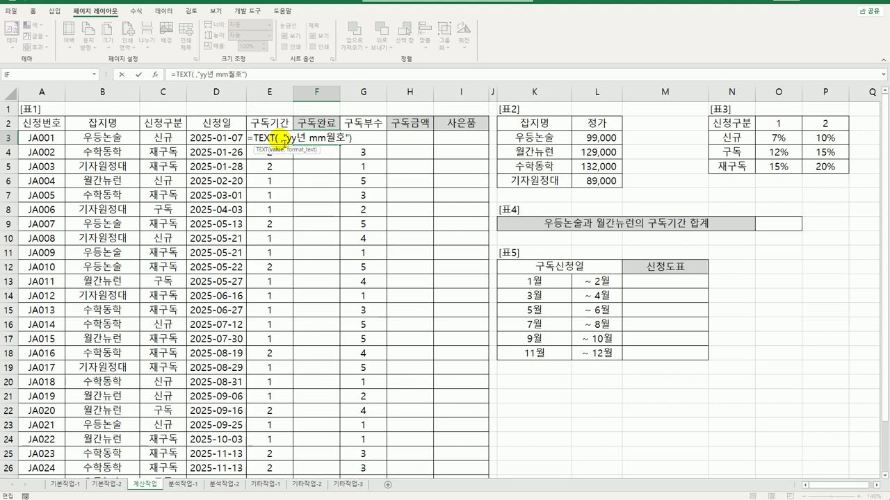
{"action": "type", "text": "edat"}
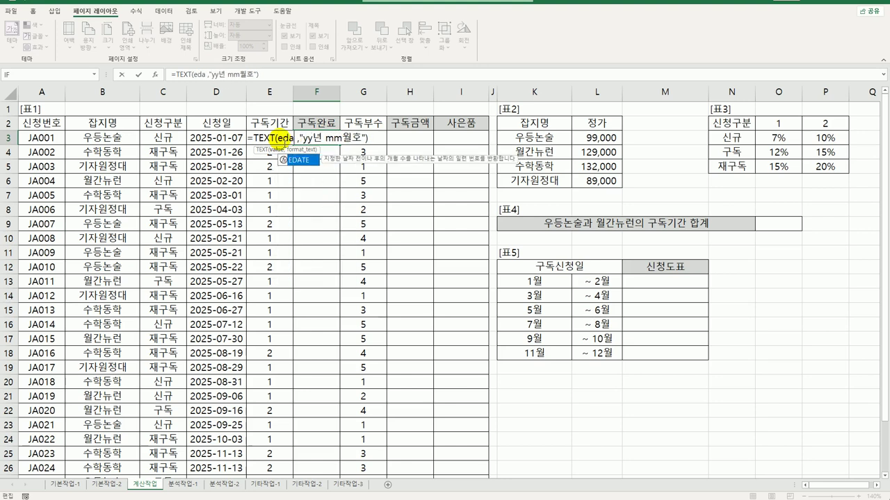
{"action": "key", "text": "Tab"}
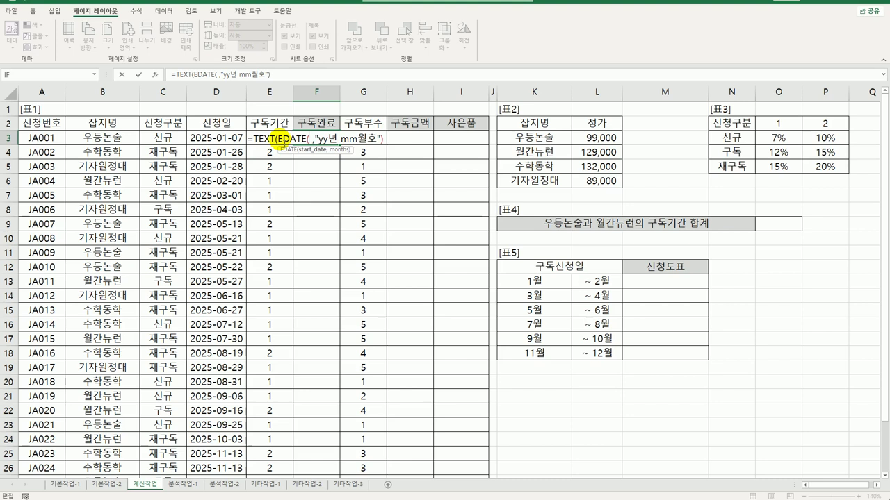
{"action": "left_click", "coordinate": [238, 139]}
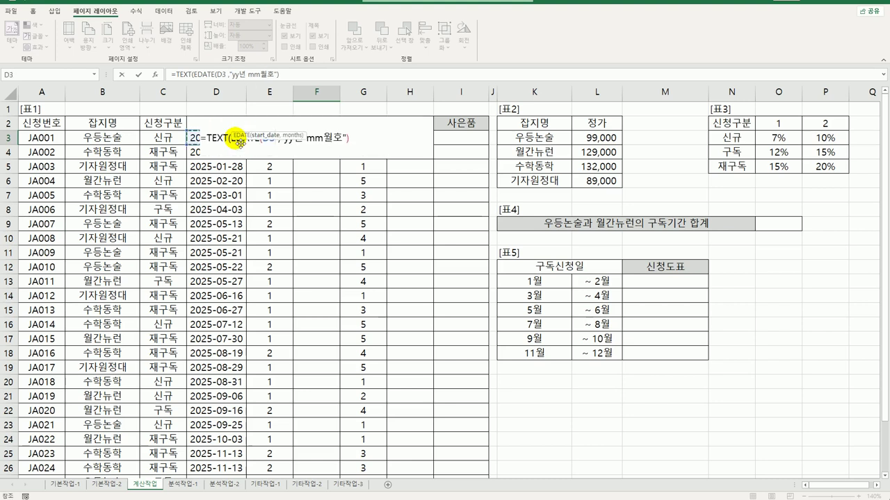
{"action": "type", "text": ","}
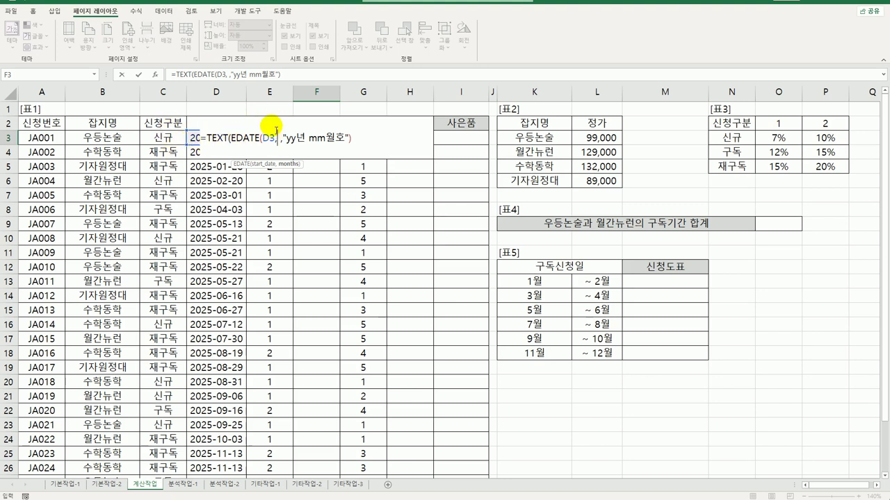
{"action": "left_click", "coordinate": [276, 110]}
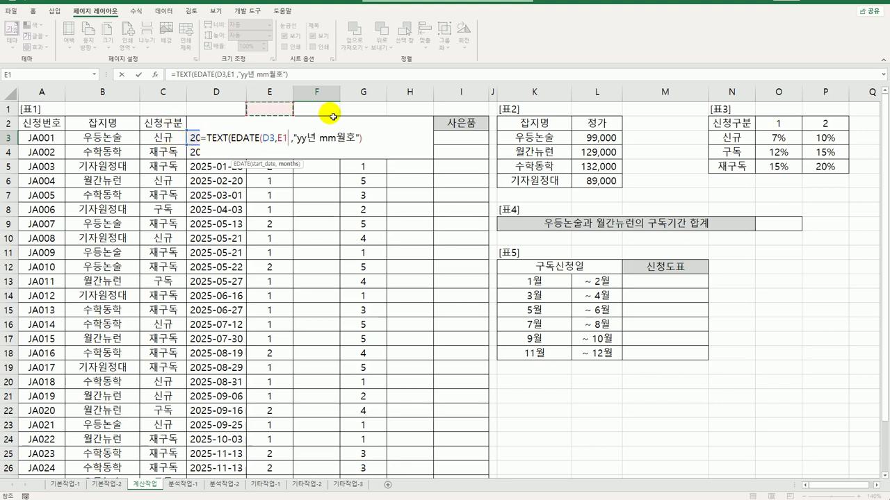
{"action": "key", "text": "Down"}
{"action": "key", "text": "Down"}
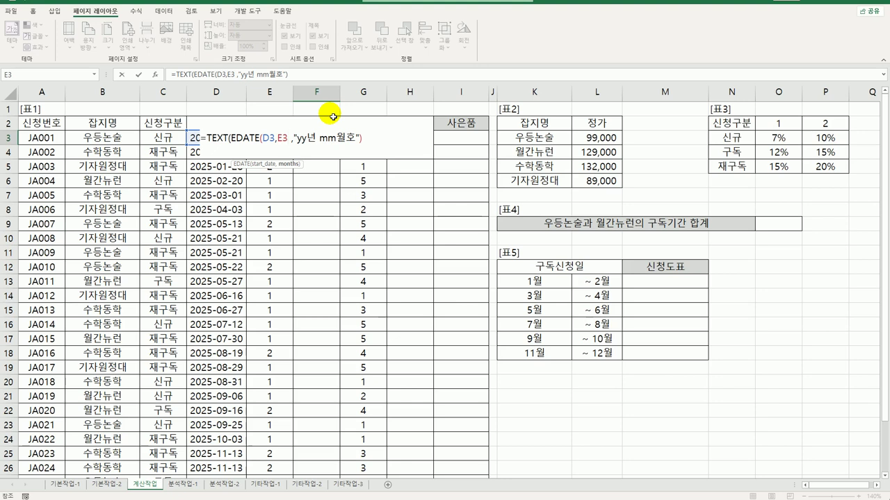
{"action": "type", "text": "*12"}
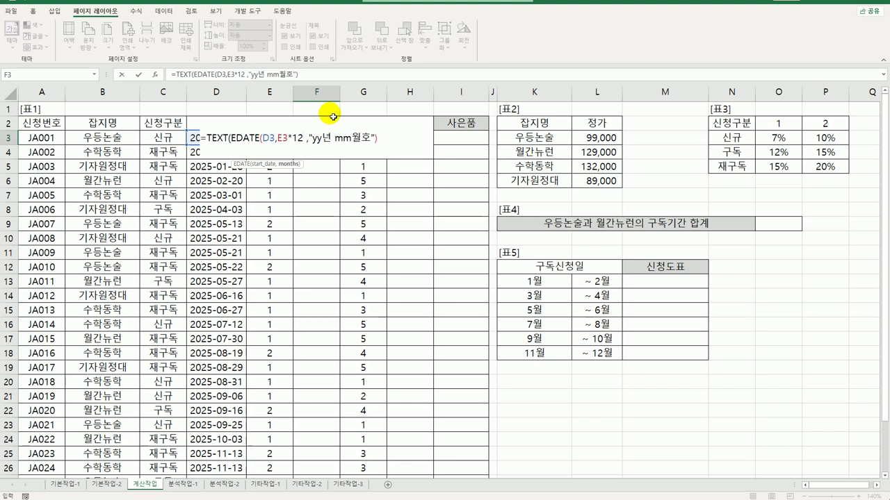
{"action": "type", "text": "-1"}
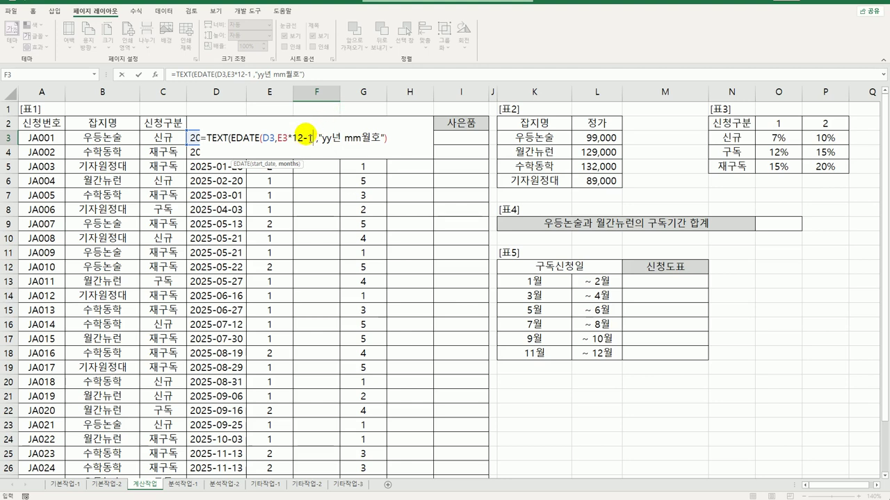
Step: Wrap E3*12 in parentheses, close EDATE, and enter the formula as =TEXT(EDATE(D3,(E3*12)-1),"yy년 mm월호")
{"action": "left_click", "coordinate": [281, 141]}
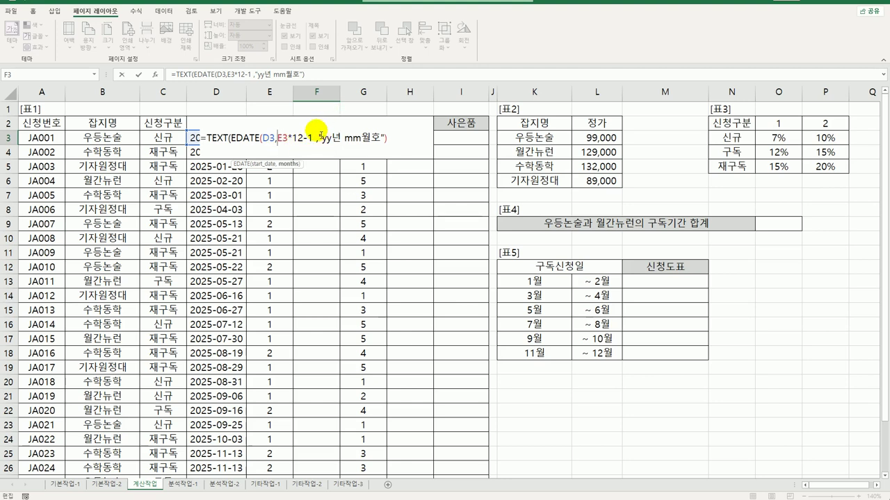
{"action": "type", "text": "("}
{"action": "key", "text": "Right"}
{"action": "key", "text": "Right"}
{"action": "key", "text": "Right"}
{"action": "key", "text": "Right"}
{"action": "key", "text": "Right"}
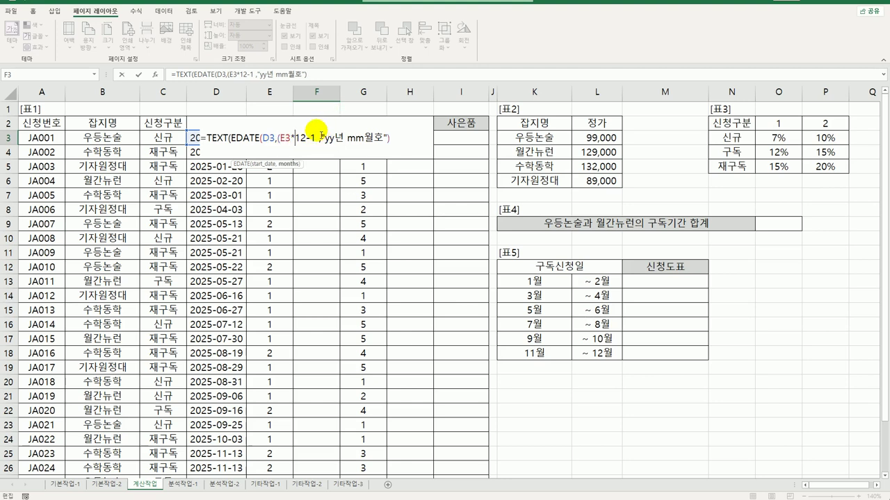
{"action": "type", "text": ")"}
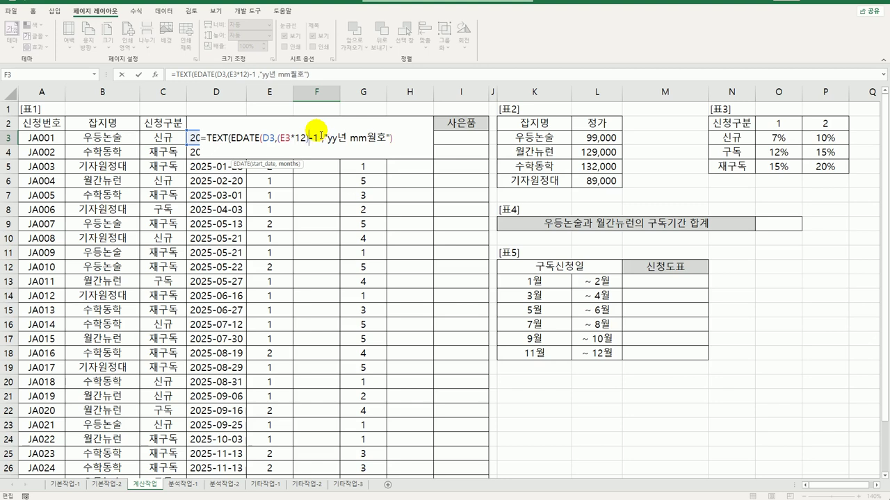
{"action": "key", "text": "Right"}
{"action": "key", "text": "Right"}
{"action": "type", "text": ")"}
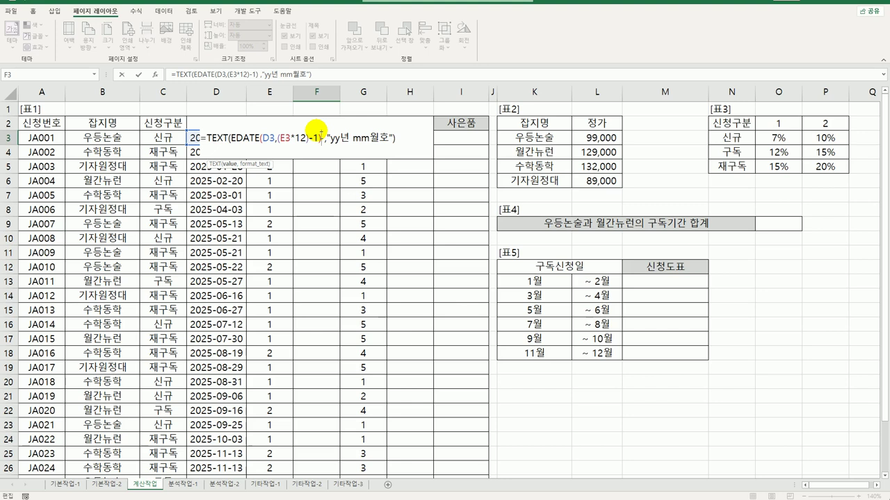
{"action": "left_click", "coordinate": [264, 139]}
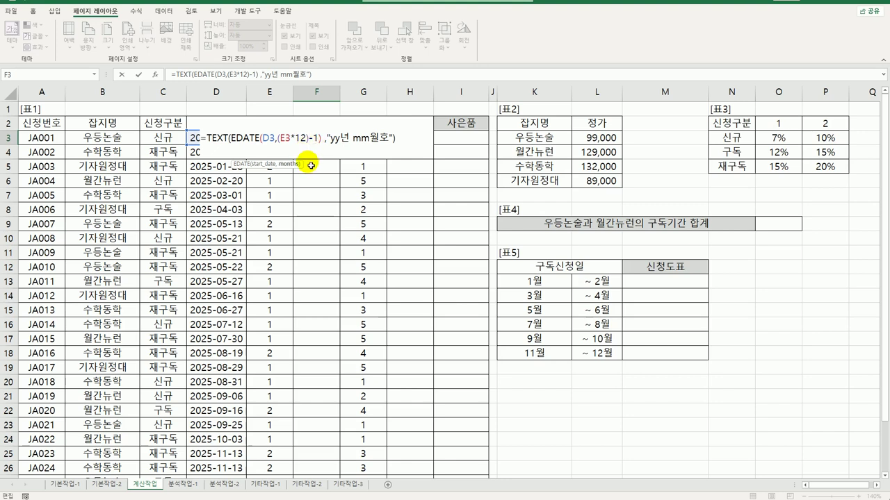
{"action": "key", "text": "Return"}
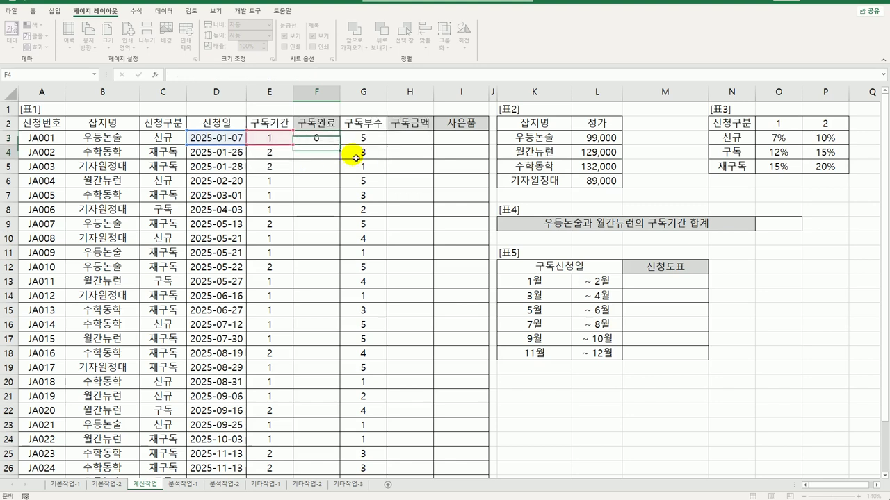
Step: Widen column F to fit its contents and fill the F3 formula down the 구독완료 column
{"action": "left_click", "coordinate": [319, 139]}
{"action": "double_click", "coordinate": [341, 92]}
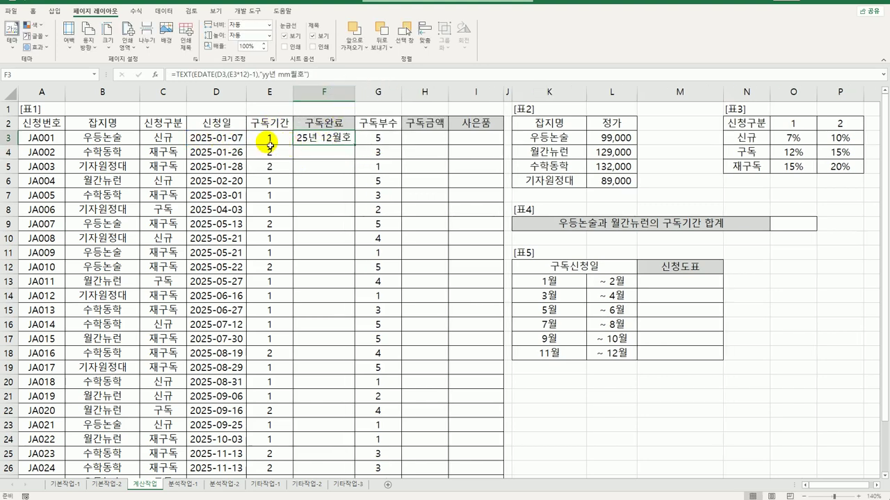
{"action": "double_click", "coordinate": [356, 146]}
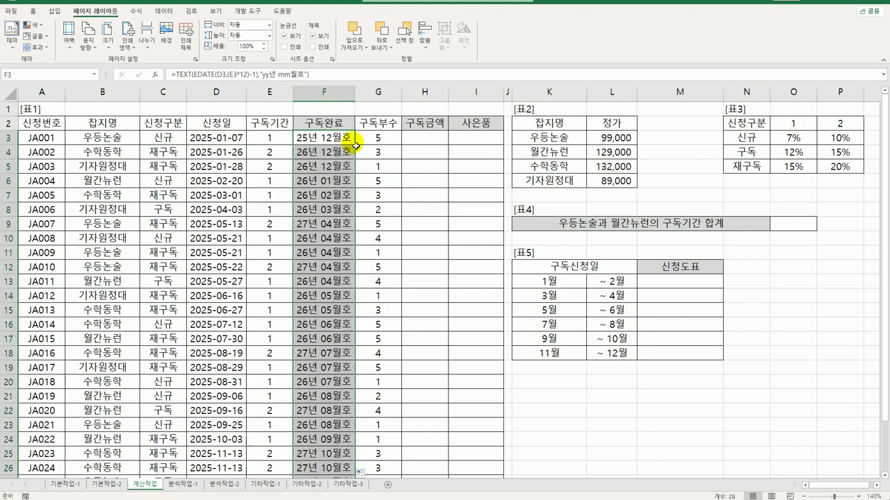
Step: Examine the inputs for 구독금액: 잡지명, 구독기간 and 구독부수 in [표1], the prices in [표2] and the rates in [표3]
{"action": "left_click", "coordinate": [427, 137]}
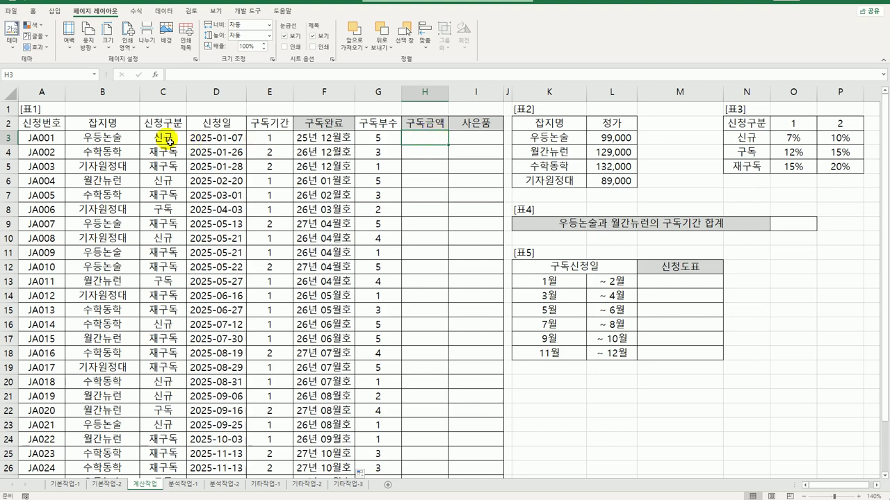
{"action": "left_click", "coordinate": [115, 139]}
{"action": "left_click_drag", "start_coordinate": [602, 139], "coordinate": [606, 187]}
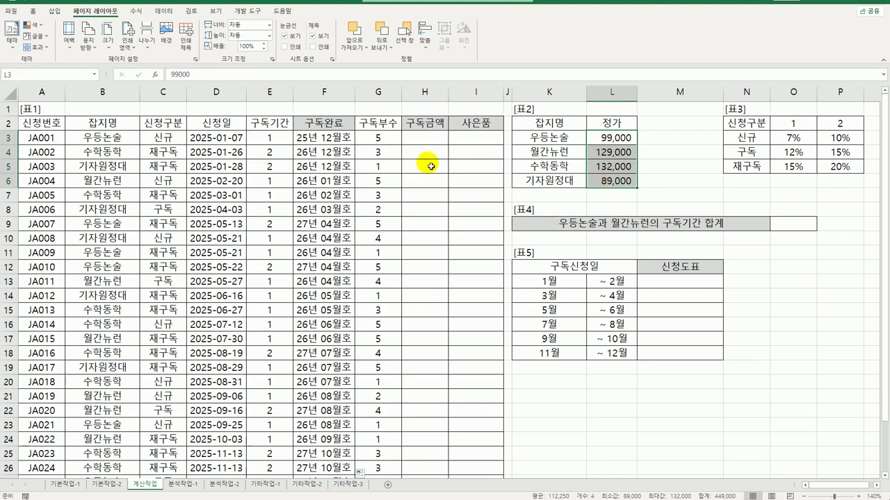
{"action": "left_click", "coordinate": [284, 144]}
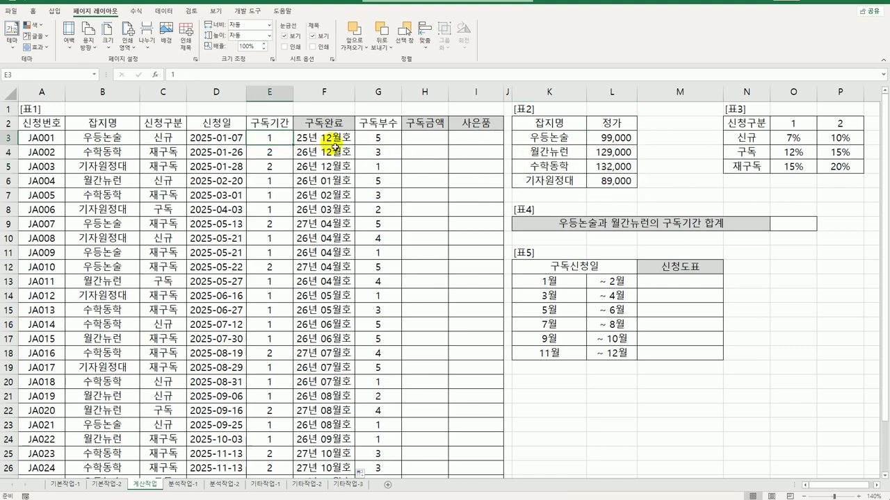
{"action": "left_click", "coordinate": [389, 143]}
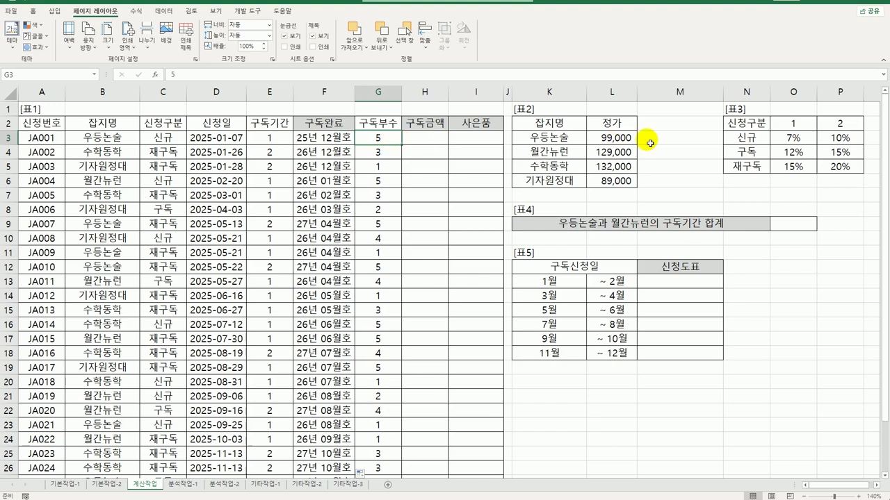
{"action": "left_click", "coordinate": [803, 140]}
{"action": "left_click_drag", "start_coordinate": [803, 140], "coordinate": [838, 164]}
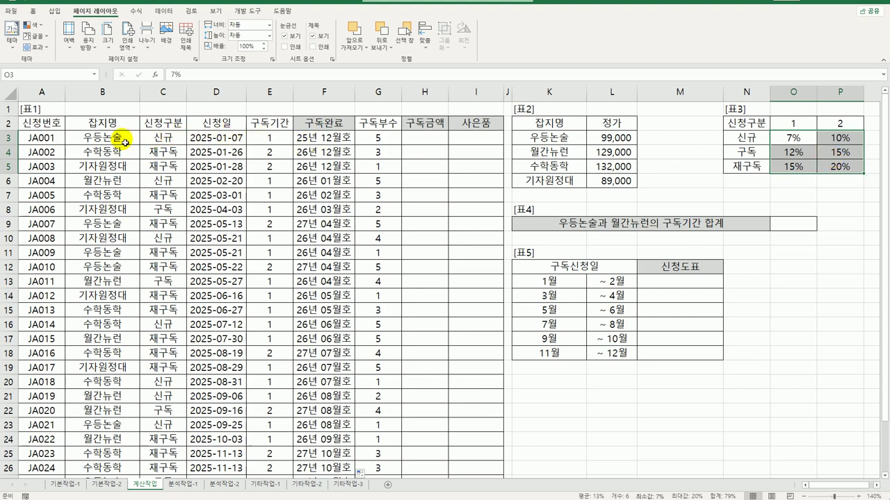
Step: In H3, start an XLOOKUP formula that looks up B3 in the 잡지명 range $K$3:$K$6 of [표2]
{"action": "left_click", "coordinate": [421, 143]}
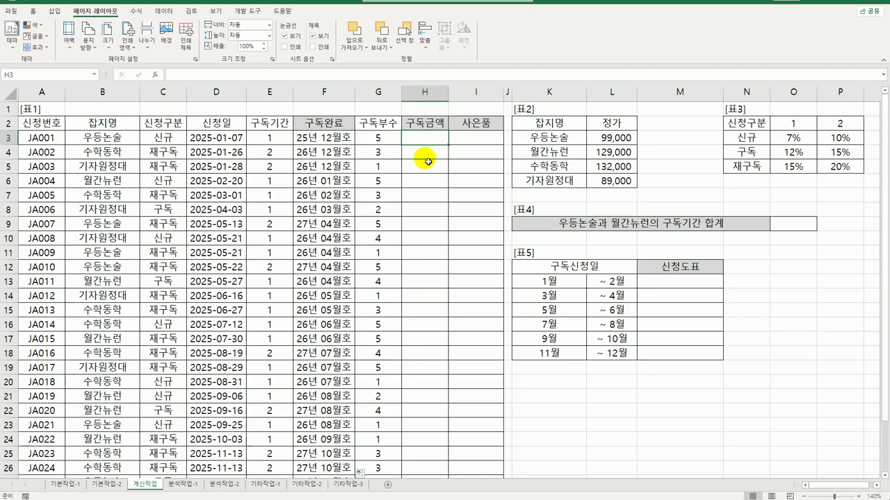
{"action": "type", "text": "="}
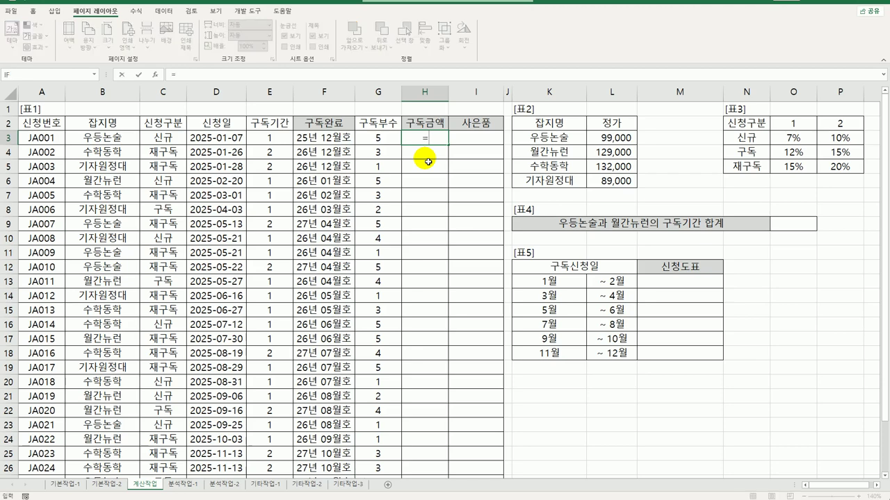
{"action": "type", "text": "xl"}
{"action": "key", "text": "Tab"}
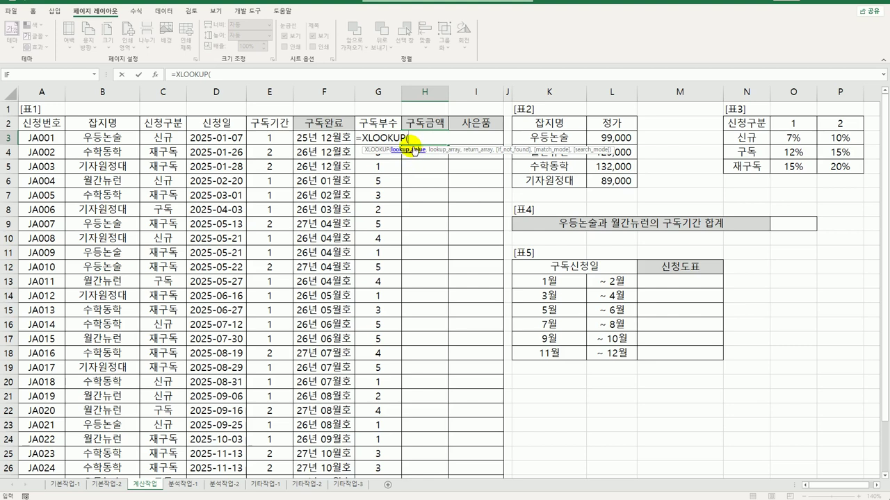
{"action": "left_click", "coordinate": [127, 143]}
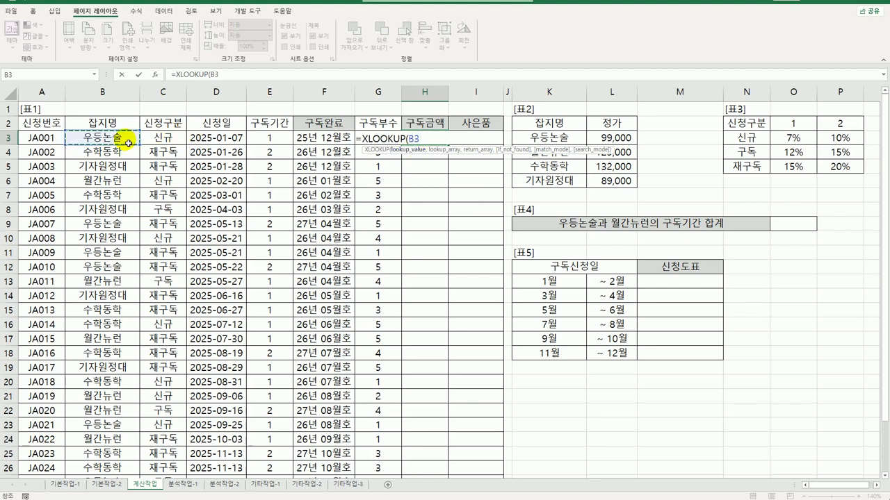
{"action": "type", "text": ","}
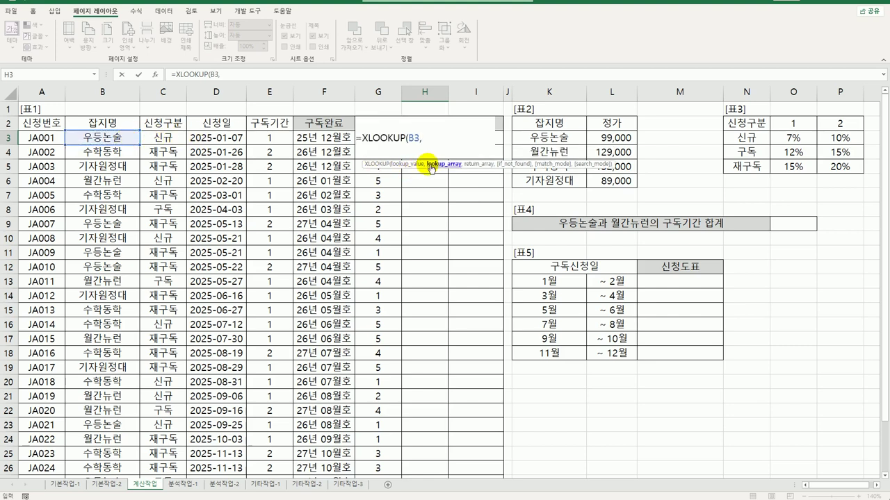
{"action": "left_click_drag", "start_coordinate": [556, 138], "coordinate": [562, 183]}
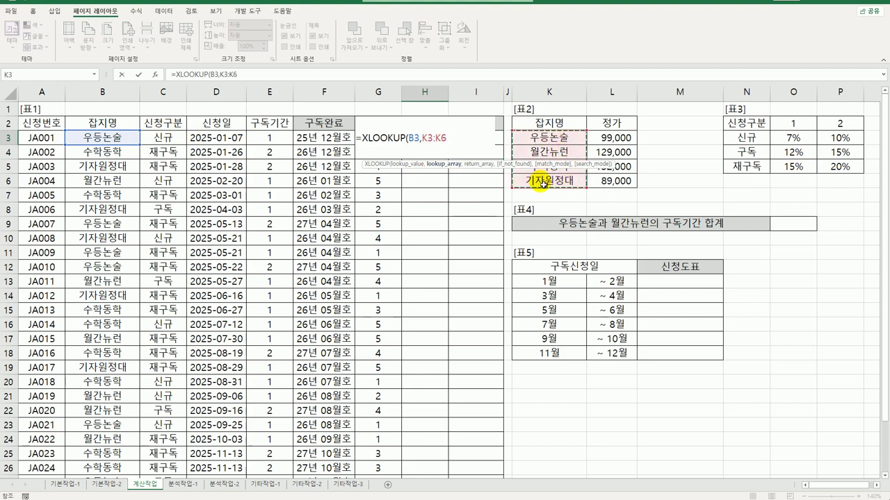
{"action": "key", "text": "F4"}
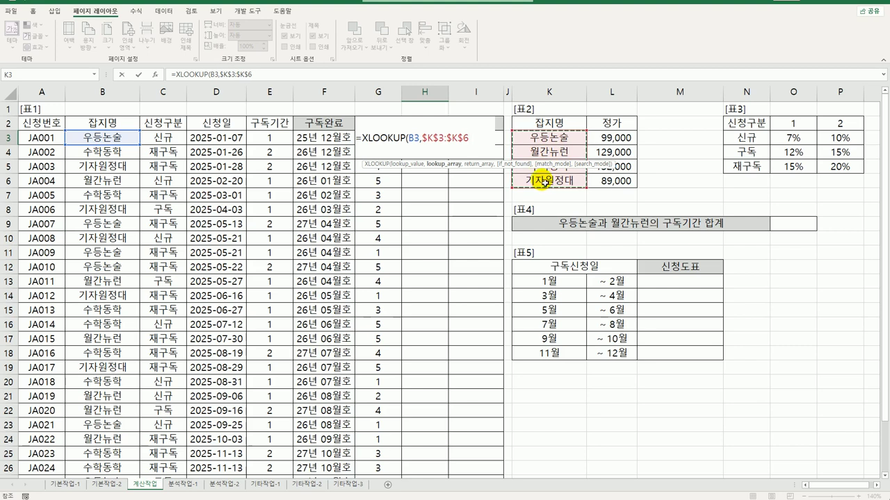
{"action": "type", "text": ","}
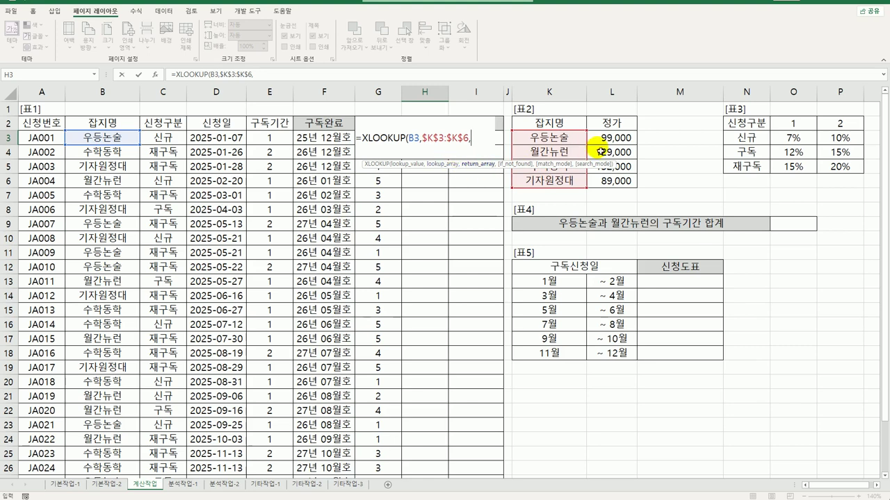
Step: Complete the XLOOKUP with the 정가 range $L$3:$L$6 as return array and fill it down the 구독금액 column
{"action": "left_click_drag", "start_coordinate": [611, 138], "coordinate": [618, 181]}
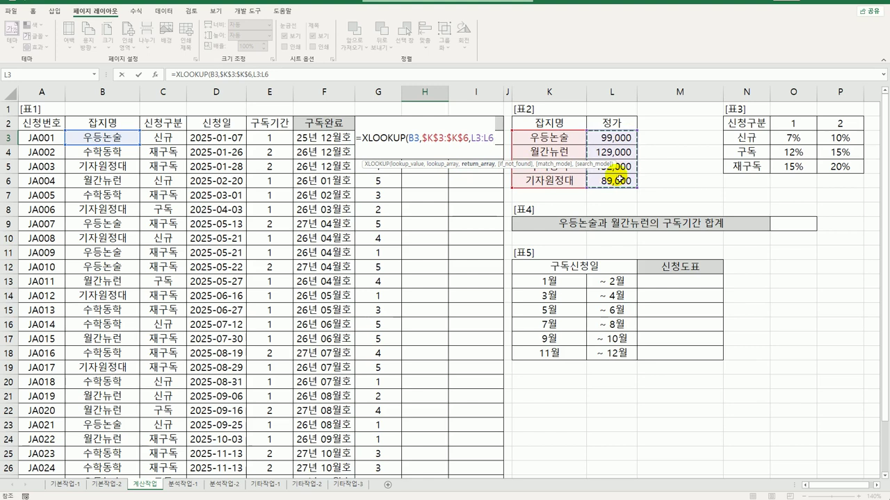
{"action": "key", "text": "F4"}
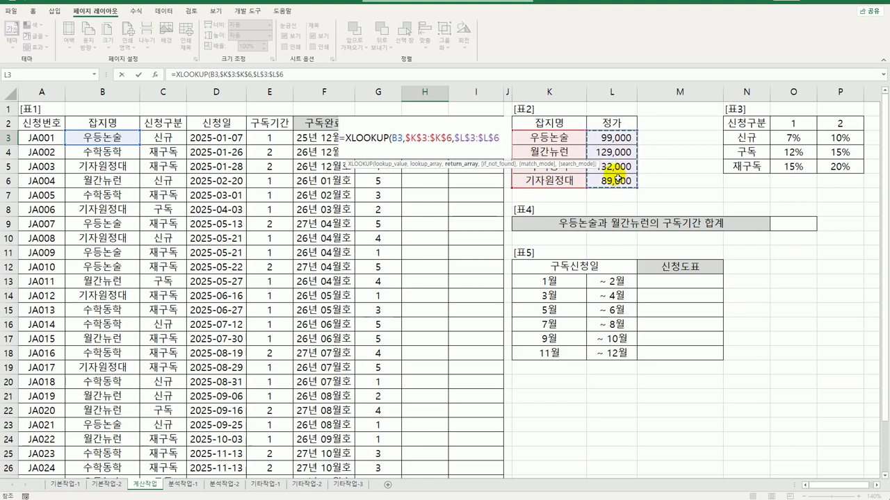
{"action": "type", "text": ")"}
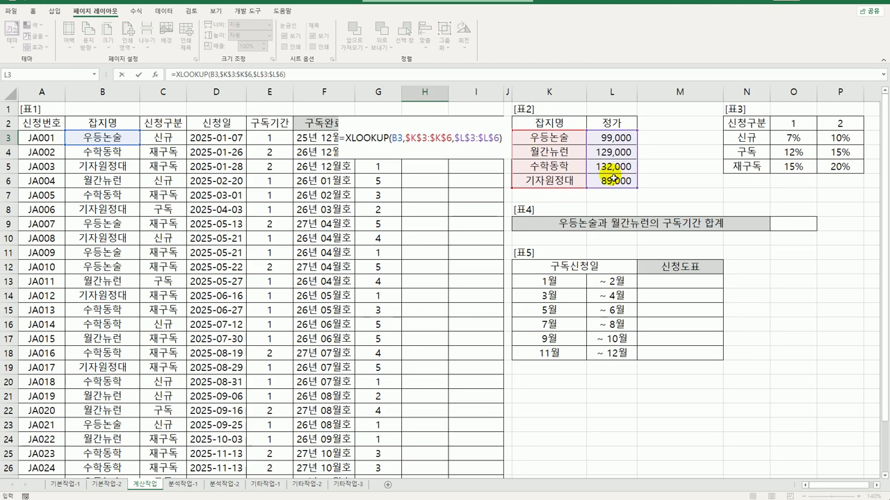
{"action": "key", "text": "Return"}
{"action": "left_click", "coordinate": [428, 137]}
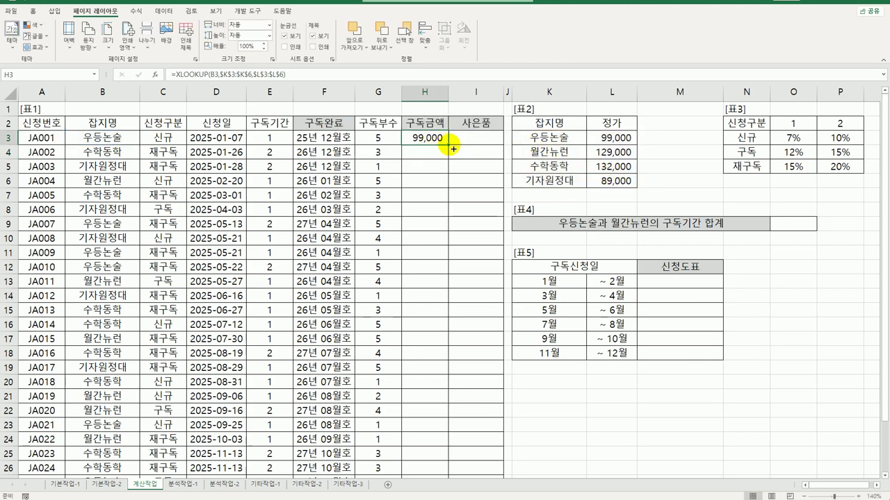
{"action": "double_click", "coordinate": [445, 145]}
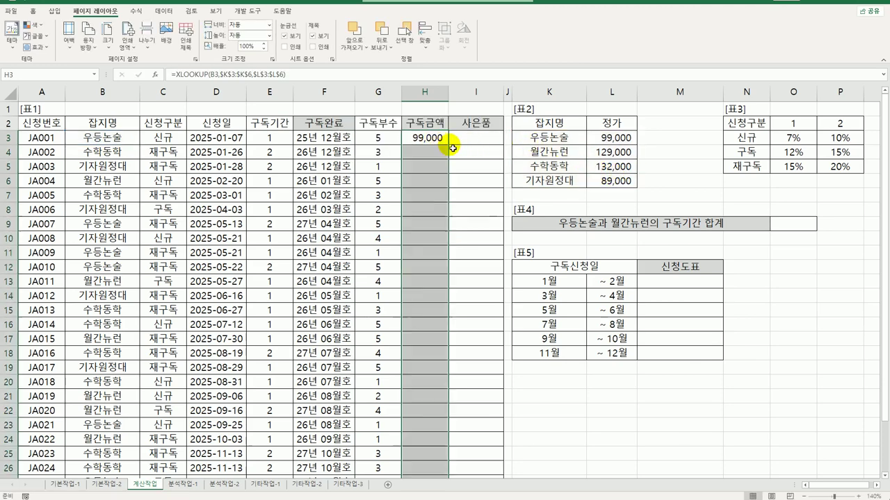
Step: Widen column H to fit its contents and extend the H3 XLOOKUP formula with *E3*G3
{"action": "double_click", "coordinate": [449, 93]}
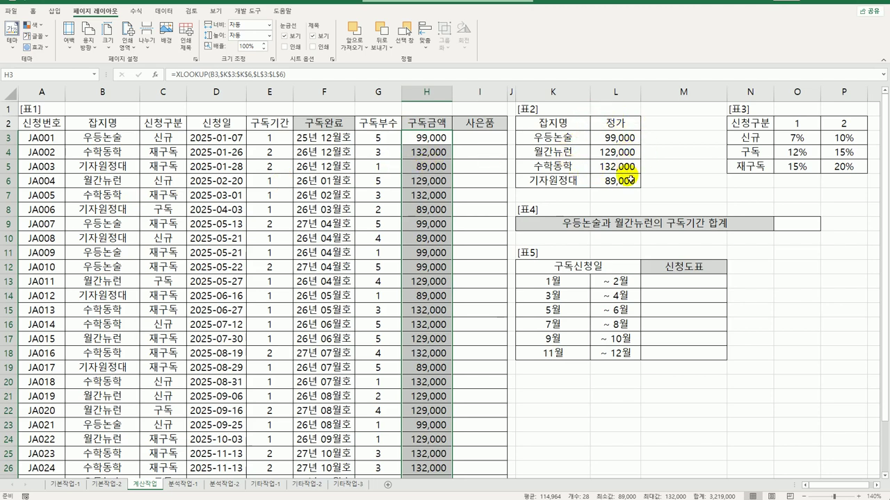
{"action": "double_click", "coordinate": [445, 137]}
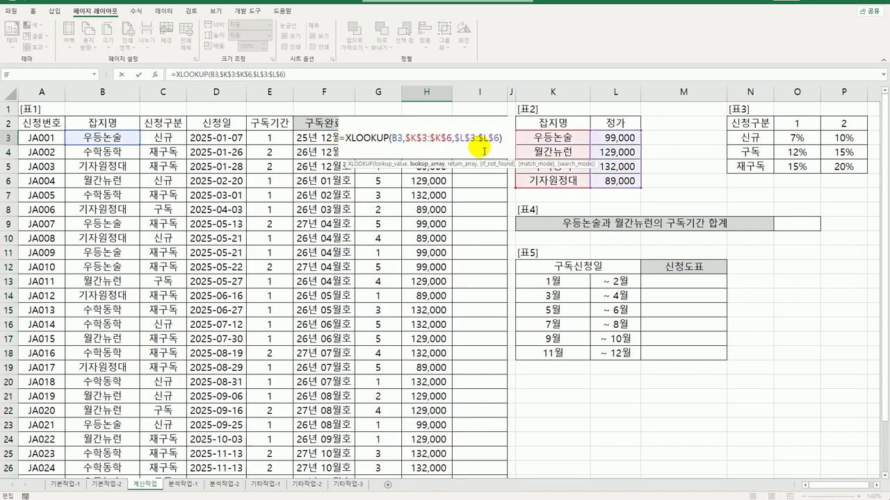
{"action": "left_click", "coordinate": [505, 138]}
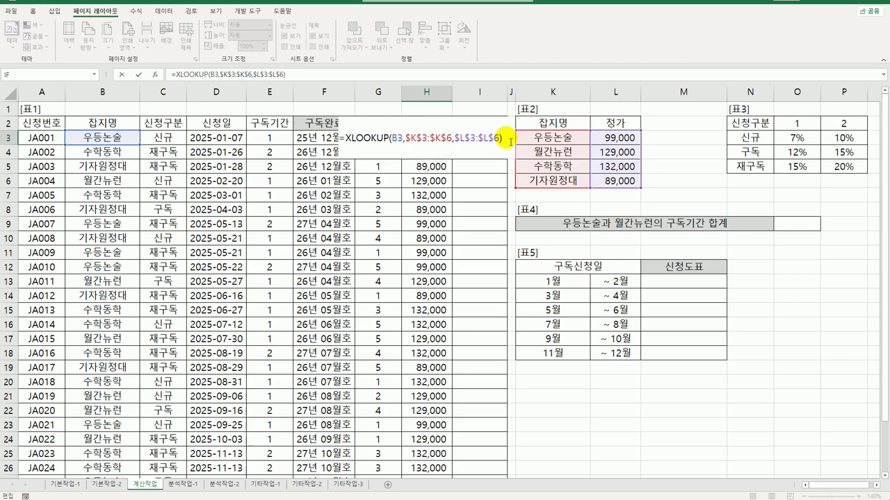
{"action": "type", "text": "*"}
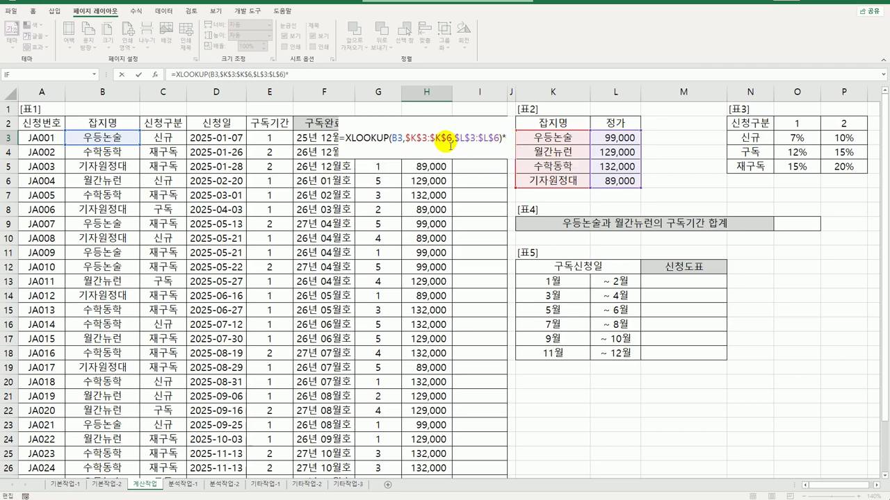
{"action": "left_click", "coordinate": [272, 138]}
{"action": "type", "text": "*"}
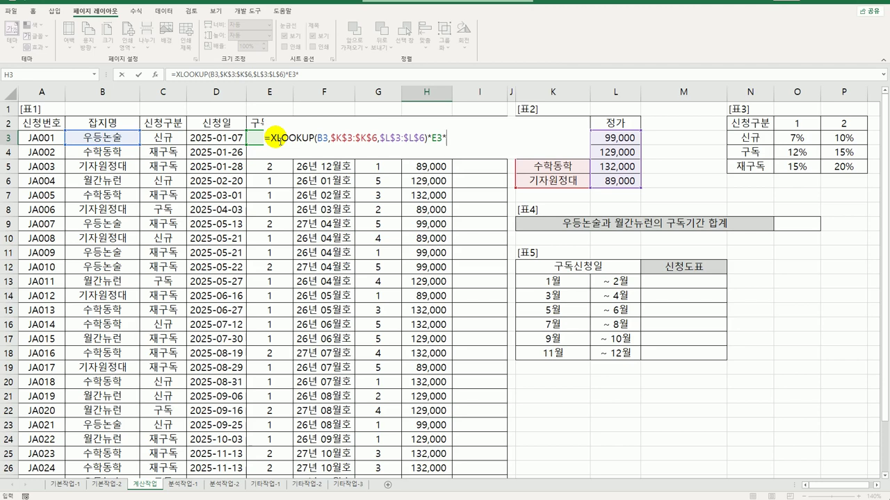
{"action": "key", "text": "Left"}
Step: Append *(1-INDEX( to the H3 formula with the [표3] rates $O$3:$P$5 as its array
{"action": "type", "text": "*(1-"}
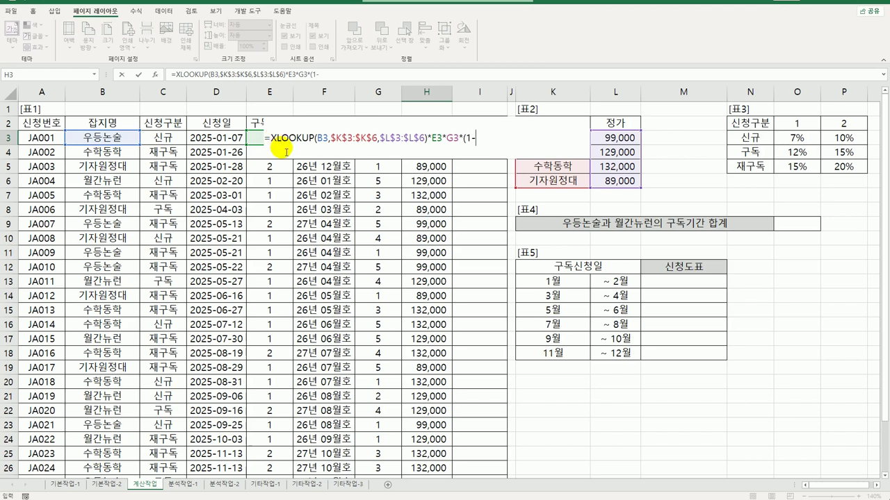
{"action": "type", "text": "IN"}
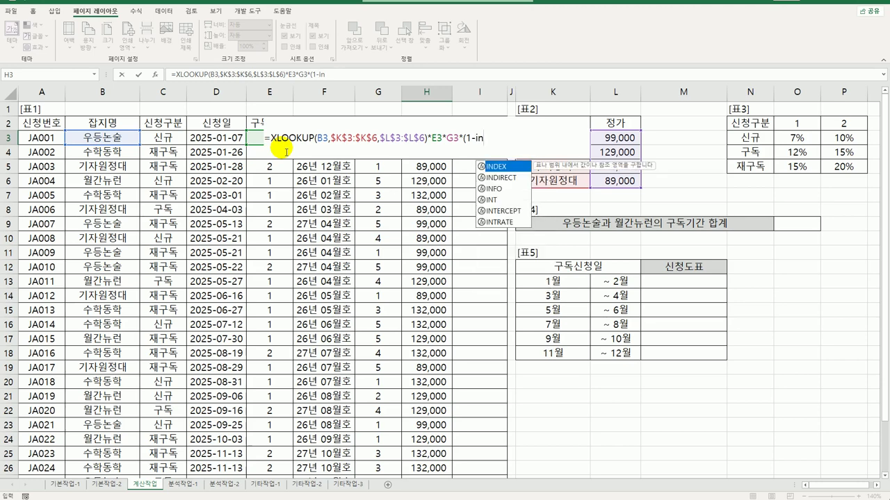
{"action": "key", "text": "Tab"}
{"action": "left_click_drag", "start_coordinate": [789, 137], "coordinate": [843, 167]}
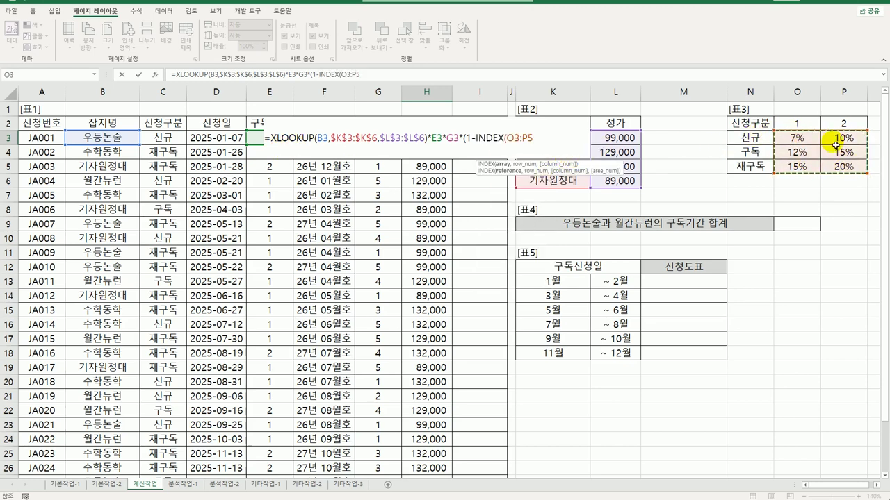
{"action": "key", "text": "F4"}
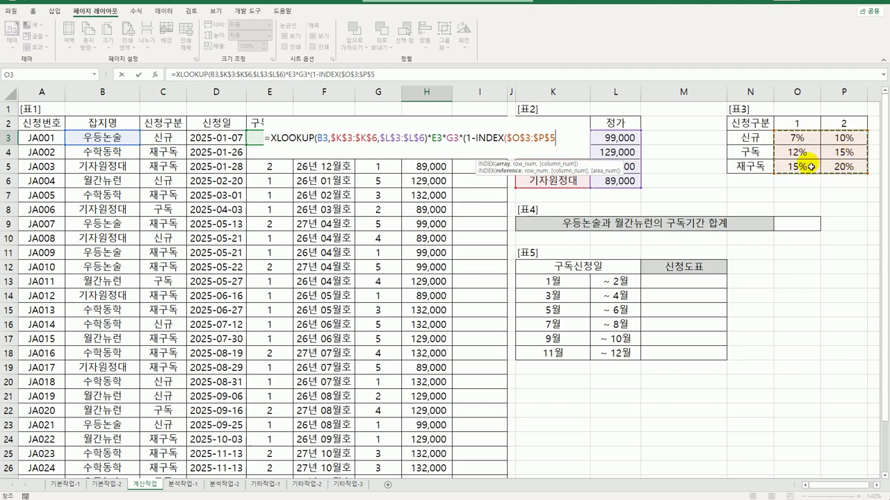
{"action": "type", "text": ","}
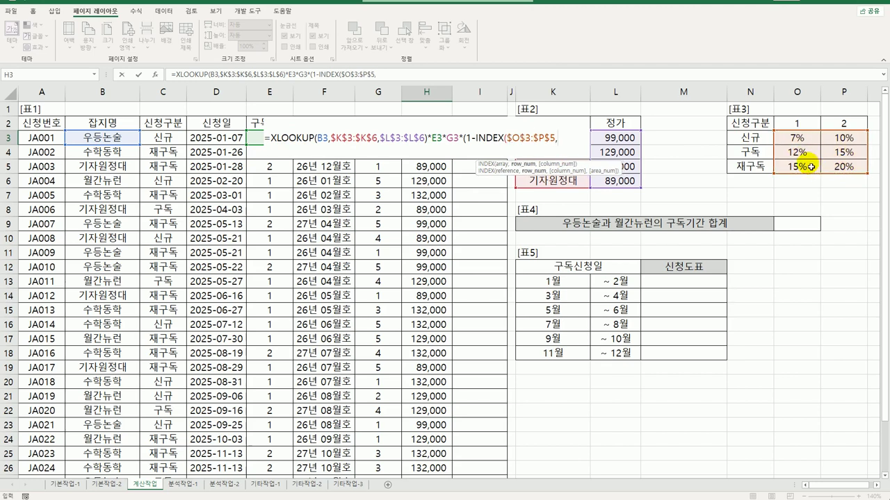
Step: Set the INDEX row number to an exact-match XMATCH of C3 in the 신청구분 range $N$3:$N$5, with match mode 0
{"action": "type", "text": "XMATCH("}
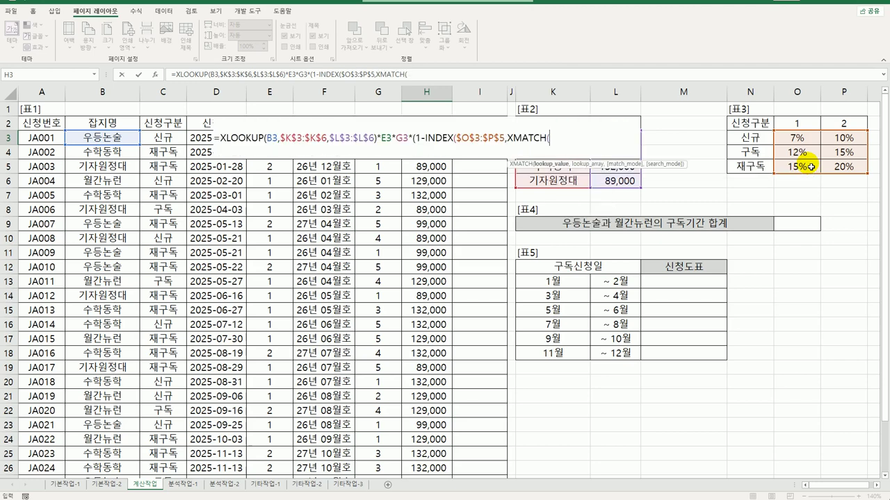
{"action": "left_click", "coordinate": [156, 138]}
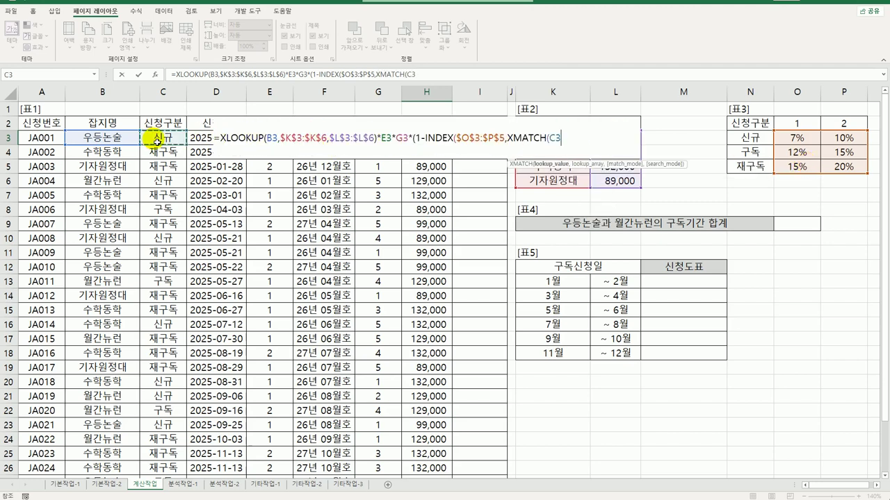
{"action": "type", "text": ","}
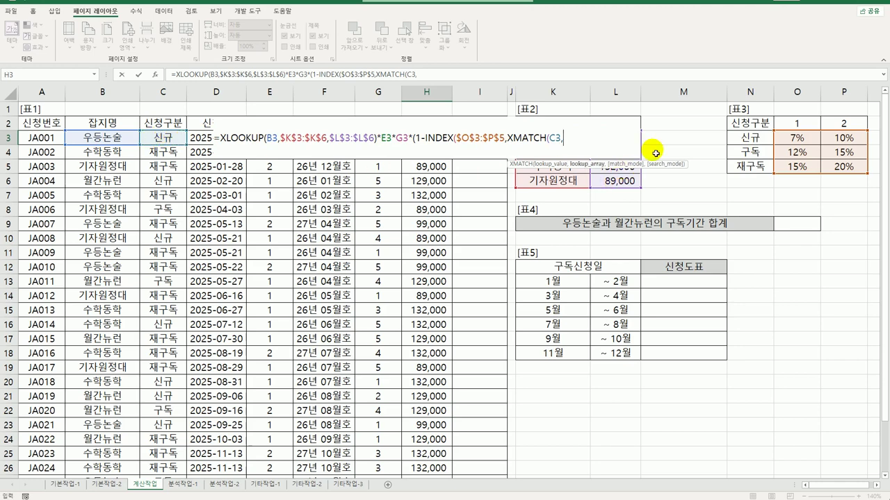
{"action": "left_click", "coordinate": [745, 137]}
{"action": "left_click_drag", "start_coordinate": [745, 138], "coordinate": [750, 165]}
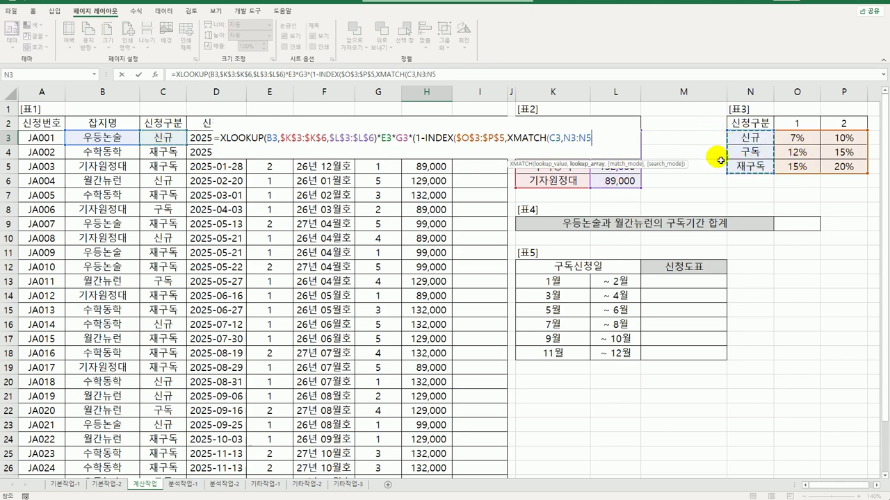
{"action": "key", "text": "F4"}
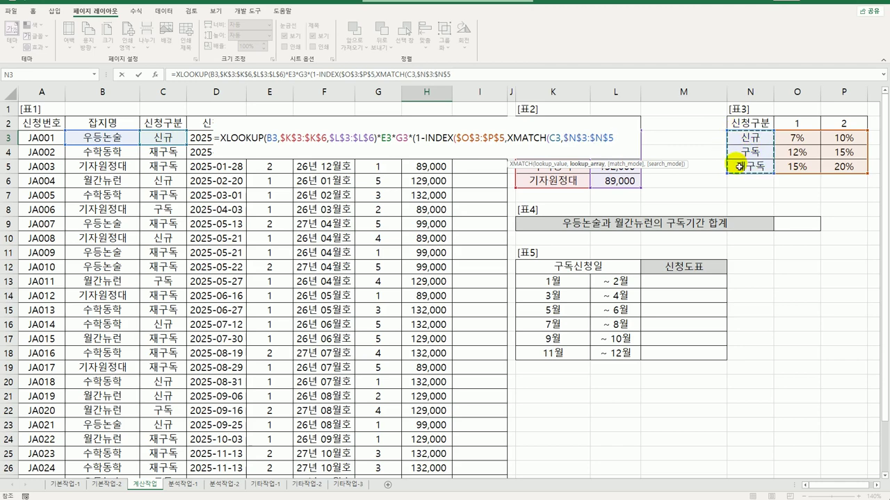
{"action": "type", "text": ","}
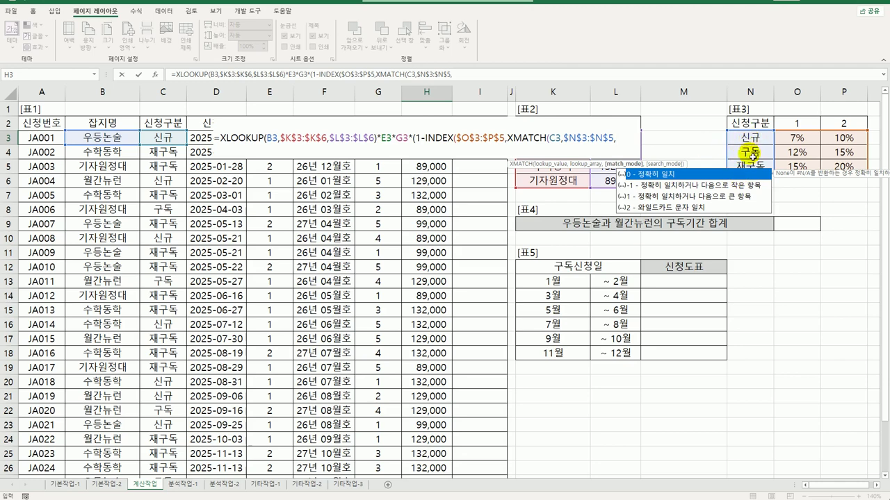
{"action": "double_click", "coordinate": [652, 178]}
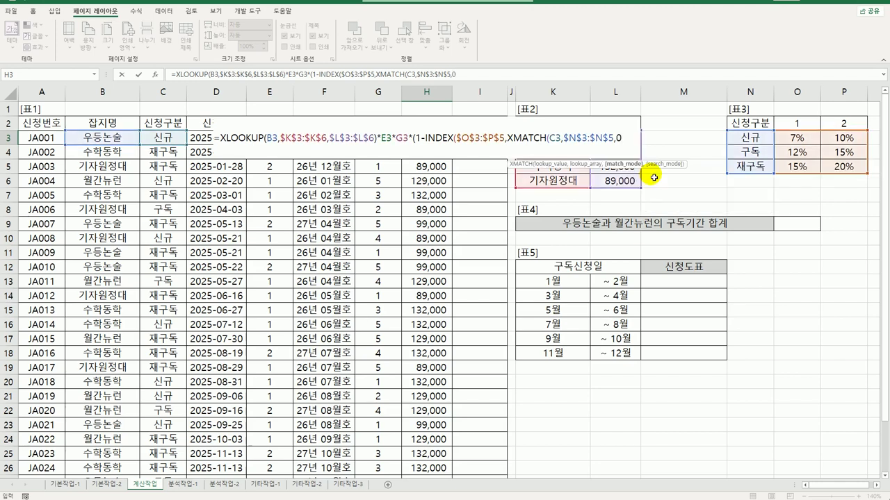
{"action": "type", "text": ")"}
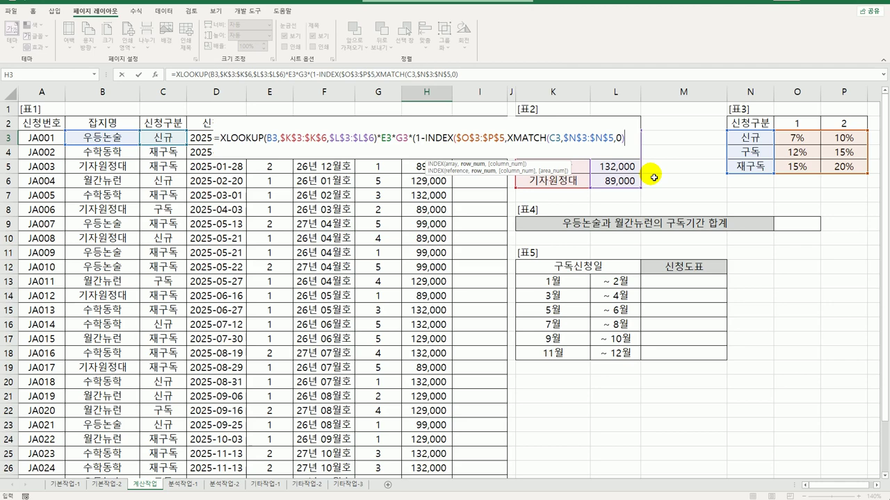
Step: Use E3 as the INDEX column number, complete the formula and fill it down the 구독금액 column
{"action": "type", "text": ","}
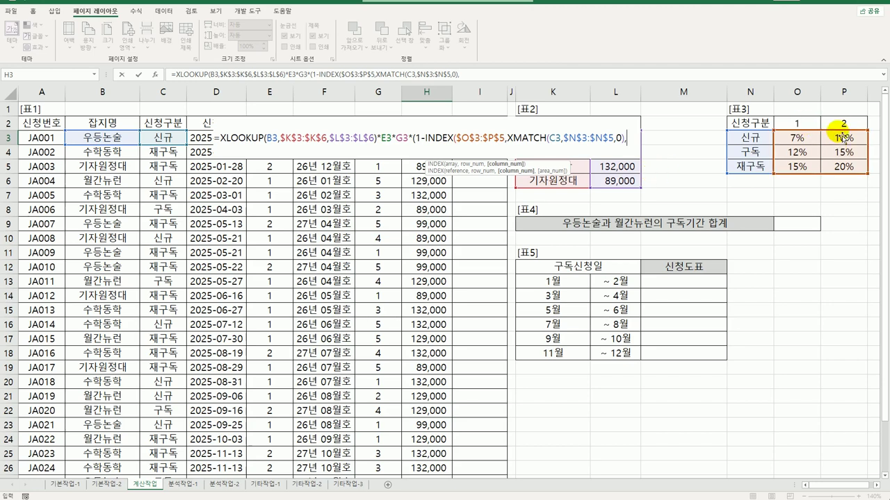
{"action": "key", "text": "Left"}
{"action": "key", "text": "Left"}
{"action": "key", "text": "Left"}
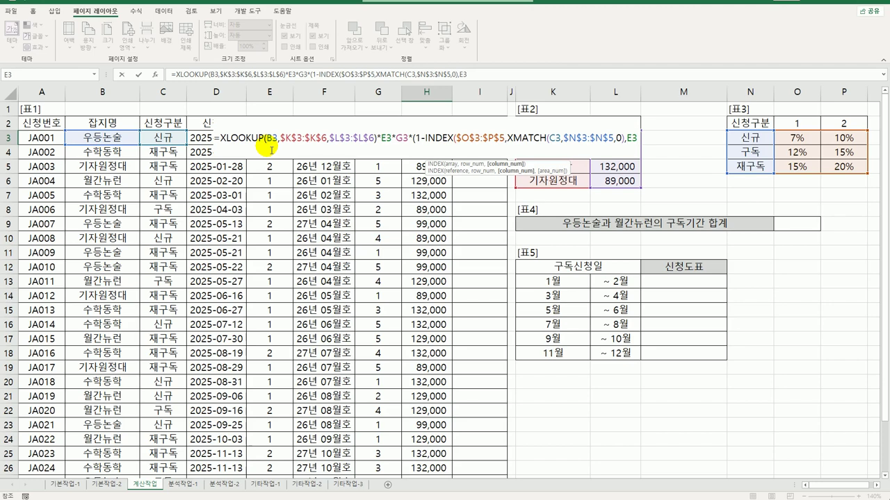
{"action": "type", "text": ")"}
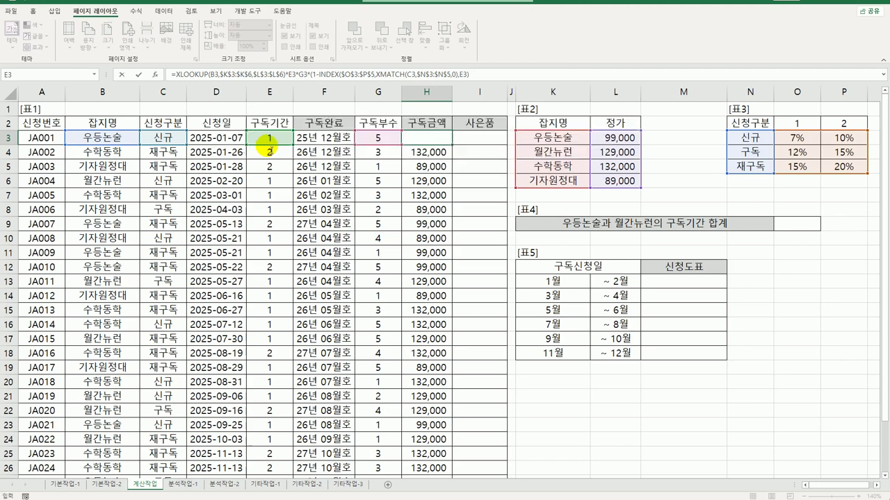
{"action": "type", "text": ")"}
{"action": "key", "text": "Return"}
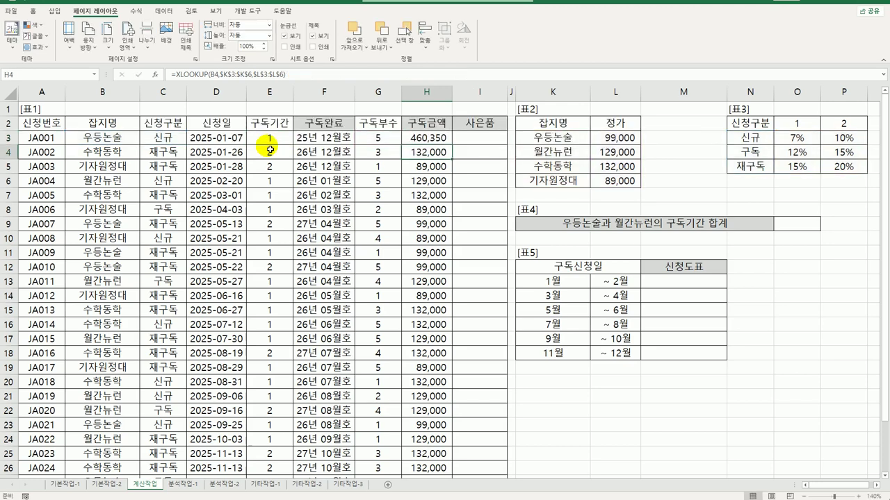
{"action": "left_click", "coordinate": [445, 138]}
{"action": "left_click_drag", "start_coordinate": [451, 145], "coordinate": [454, 148]}
{"action": "double_click", "coordinate": [454, 148]}
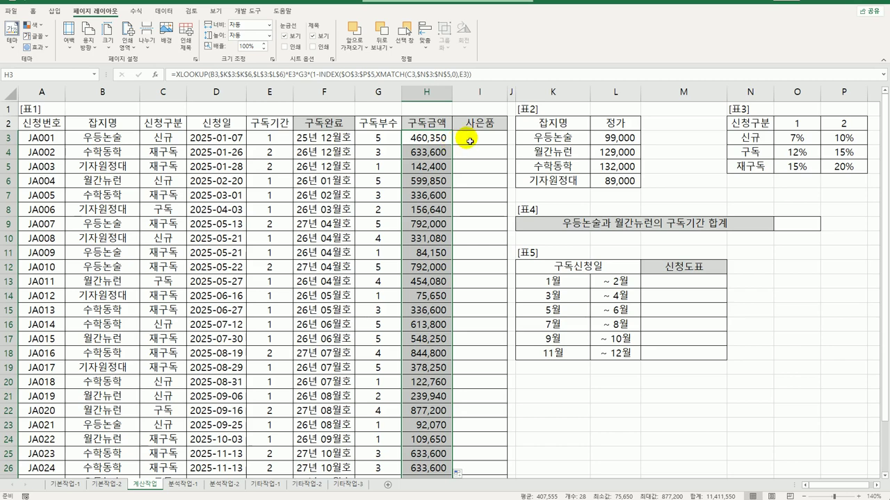
Step: Select the first 사은품 cell I3, open the Visual Basic editor and insert a new module
{"action": "left_click", "coordinate": [472, 140]}
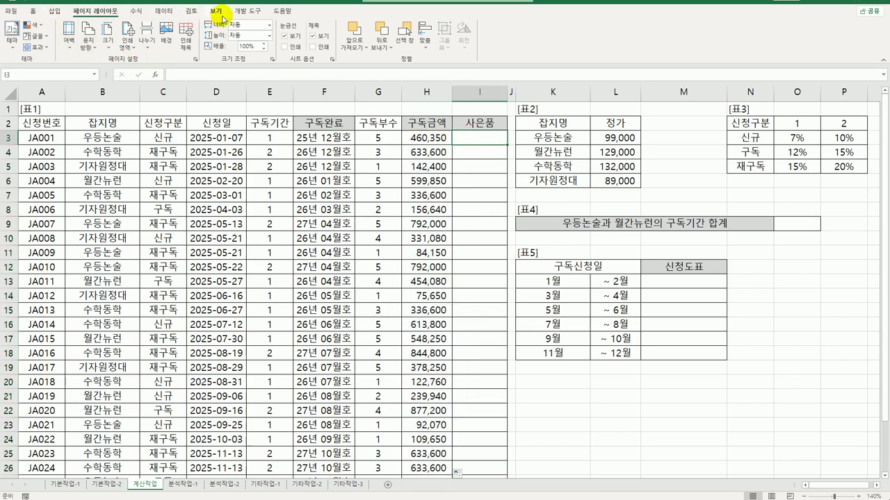
{"action": "left_click", "coordinate": [245, 10]}
{"action": "left_click", "coordinate": [12, 39]}
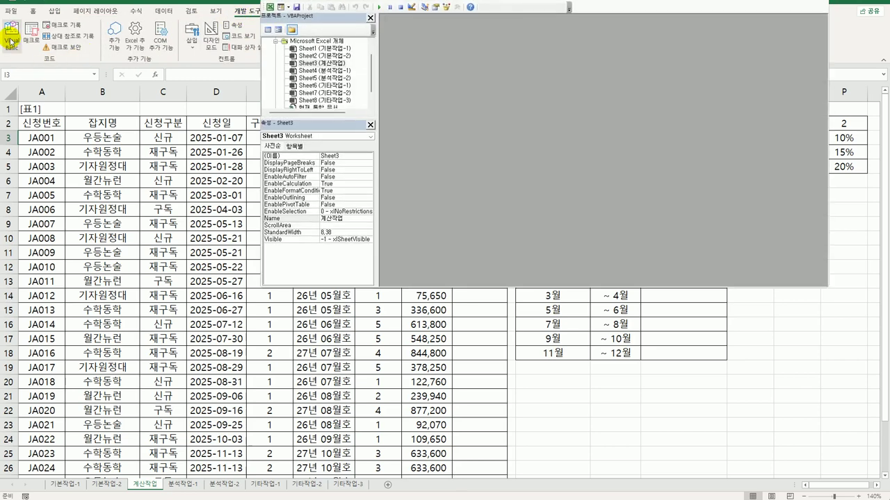
{"action": "left_click", "coordinate": [342, 4]}
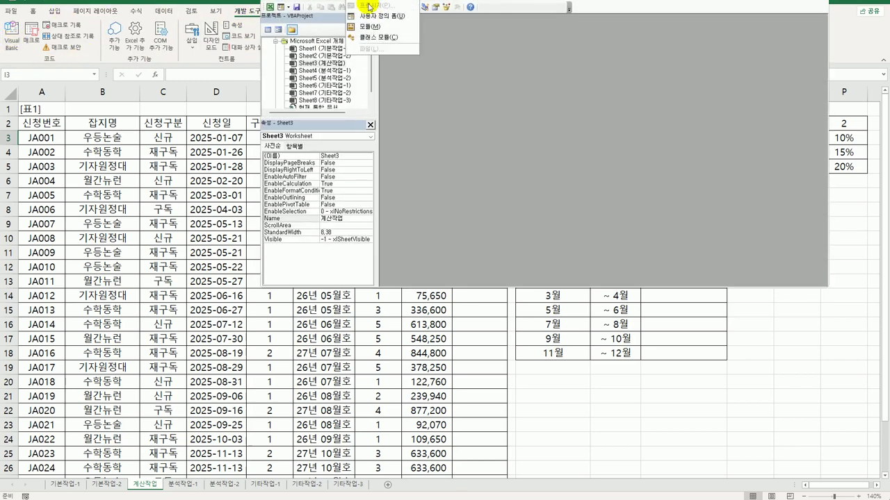
{"action": "left_click", "coordinate": [369, 26]}
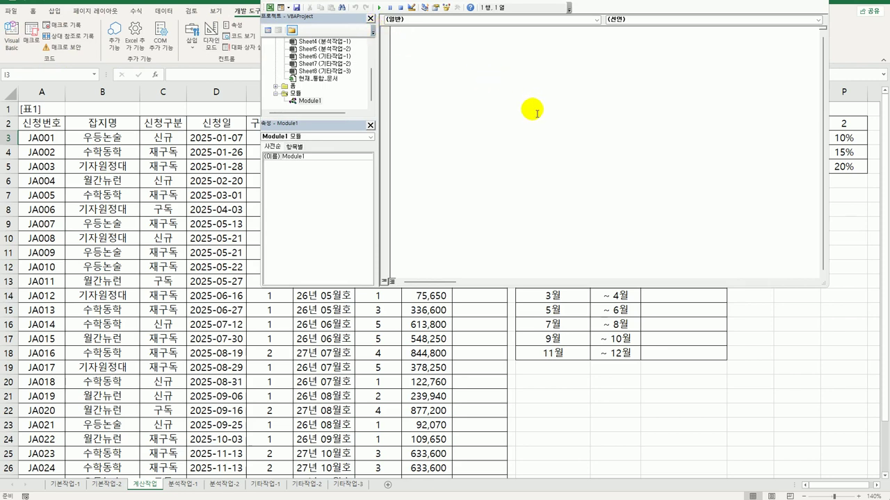
Step: Declare a public function fn사은품 with the parameters 구독기간 and 신청구부
{"action": "type", "text": "pu"}
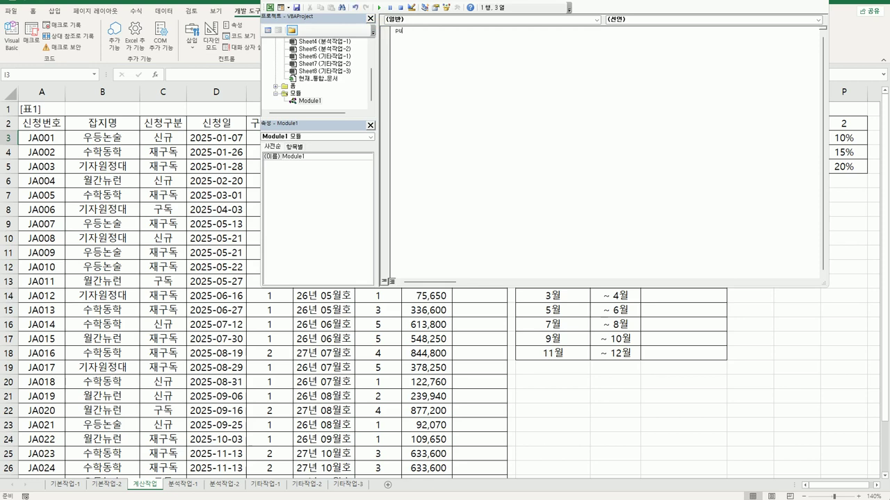
{"action": "type", "text": "blic function fn사은ㅍ(구독기간, "}
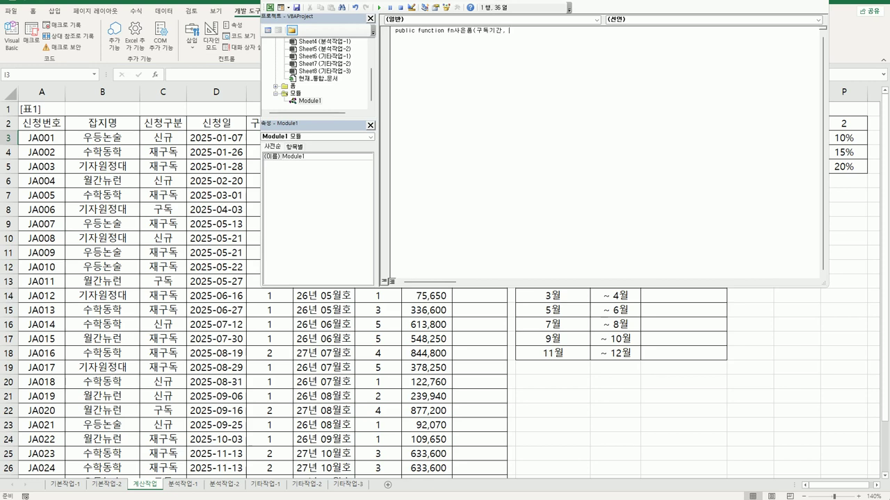
{"action": "type", "text": "신청구부)"}
{"action": "key", "text": "Return"}
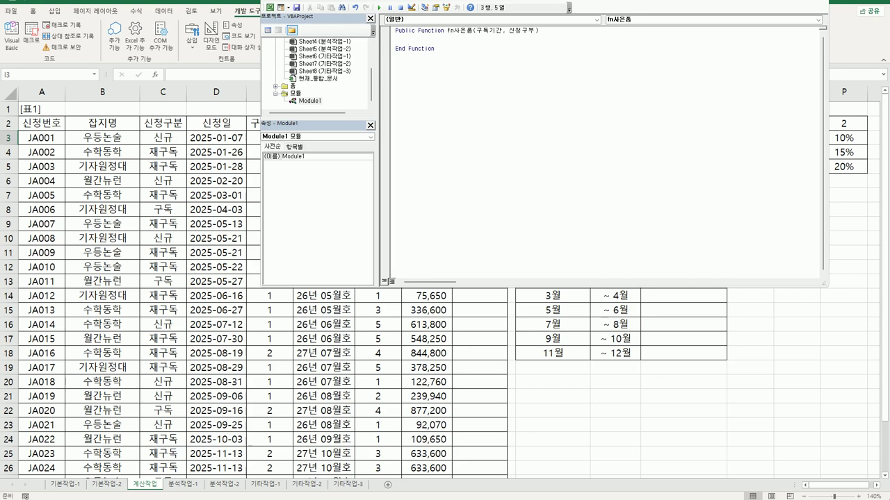
Step: Add the condition If 구독기간 = 1 And 신청구분 = "신규" Then, and correct the function's second parameter to 신청구분
{"action": "type", "text": "if 구독기간 = 1 and 신청구분 = \"신규\" Then"}
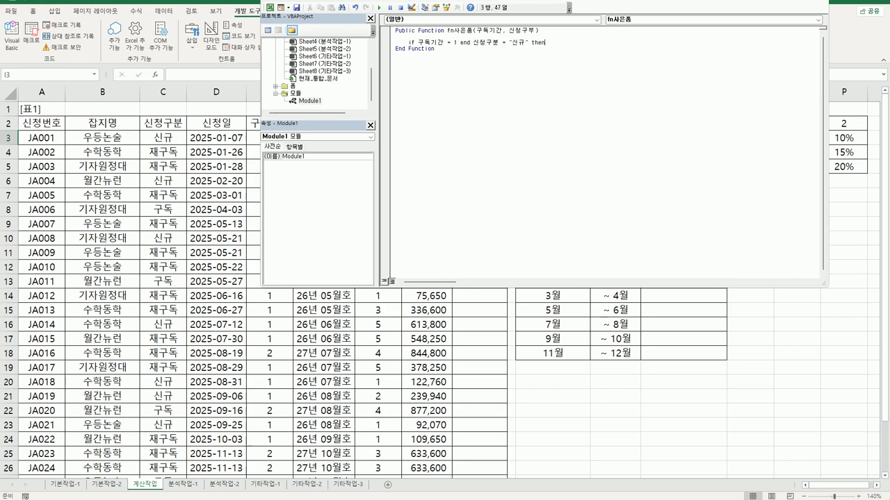
{"action": "key", "text": "Up"}
{"action": "key", "text": "Up"}
{"action": "key", "text": "Left"}
{"action": "key", "text": "Left"}
{"action": "key", "text": "Delete"}
{"action": "type", "text": "분"}
Step: Under the If condition, make fn사은품 return an empty string ""
{"action": "left_click", "coordinate": [533, 42]}
{"action": "key", "text": "Return"}
{"action": "key", "text": "Return"}
{"action": "key", "text": "Tab"}
{"action": "type", "text": "ㄹ"}
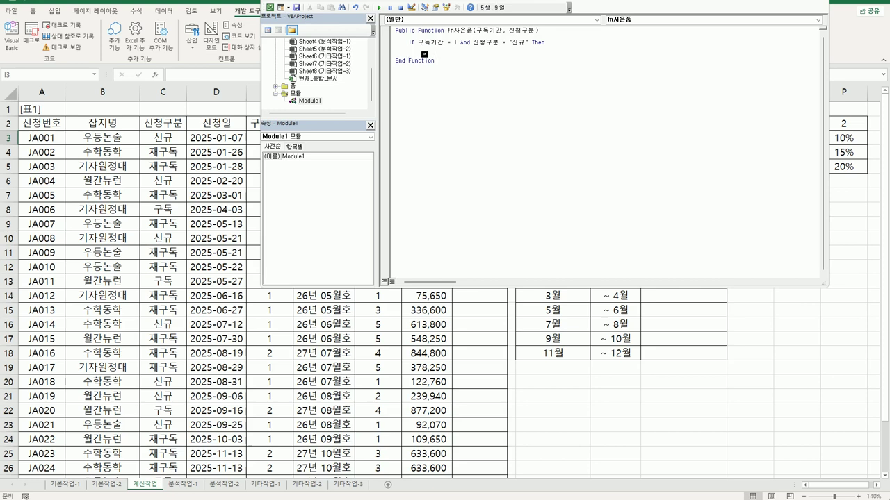
{"action": "key", "text": "BackSpace"}
{"action": "type", "text": "fn사은품 = \"\""}
{"action": "key", "text": "Return"}
{"action": "key", "text": "Return"}
Step: Add an Else branch in which fn사은품 returns "문화상품권"
{"action": "type", "text": "Else"}
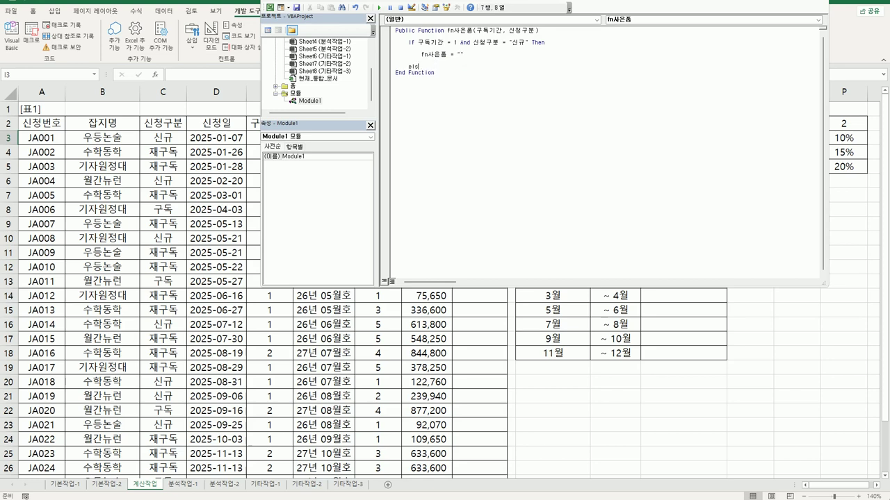
{"action": "key", "text": "Return"}
{"action": "key", "text": "Return"}
{"action": "key", "text": "Tab"}
{"action": "type", "text": "fn사은품 = "}
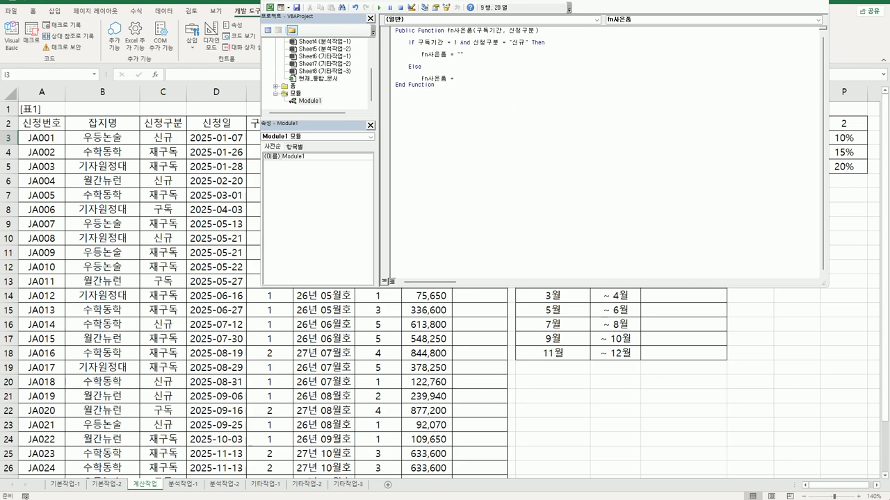
{"action": "type", "text": "\"문화상품권\""}
{"action": "key", "text": "Return"}
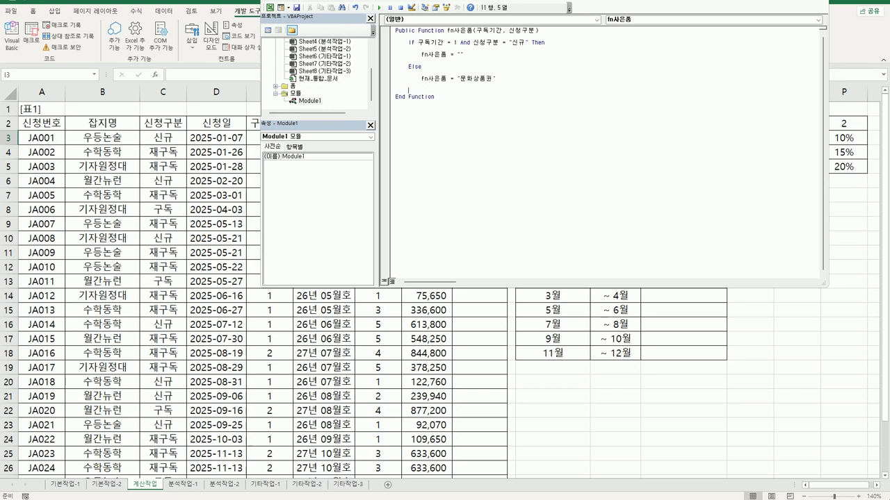
Step: Close the If block of fn사은품 with End If and return to the worksheet
{"action": "type", "text": "End If"}
{"action": "key", "text": "Return"}
{"action": "key", "text": "alt+q"}
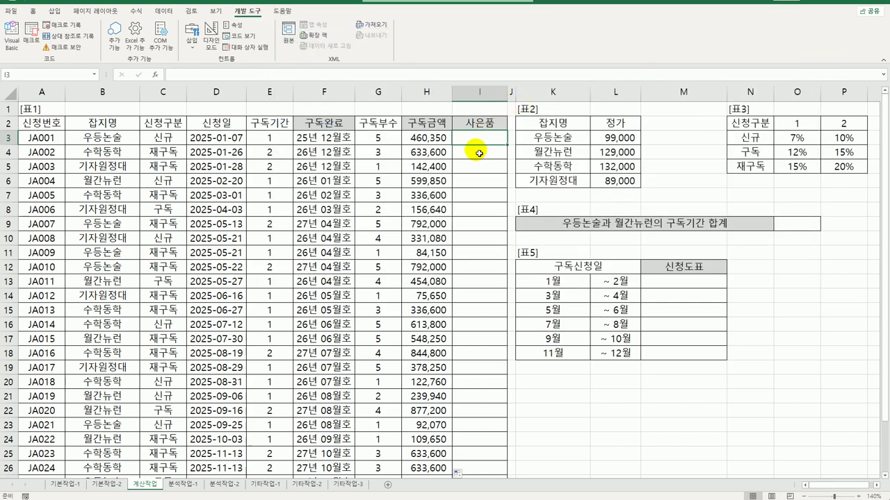
Step: Insert the user-defined function fn사은품 into cell I3 of the 사은품 column
{"action": "left_click", "coordinate": [156, 75]}
{"action": "left_click", "coordinate": [423, 141]}
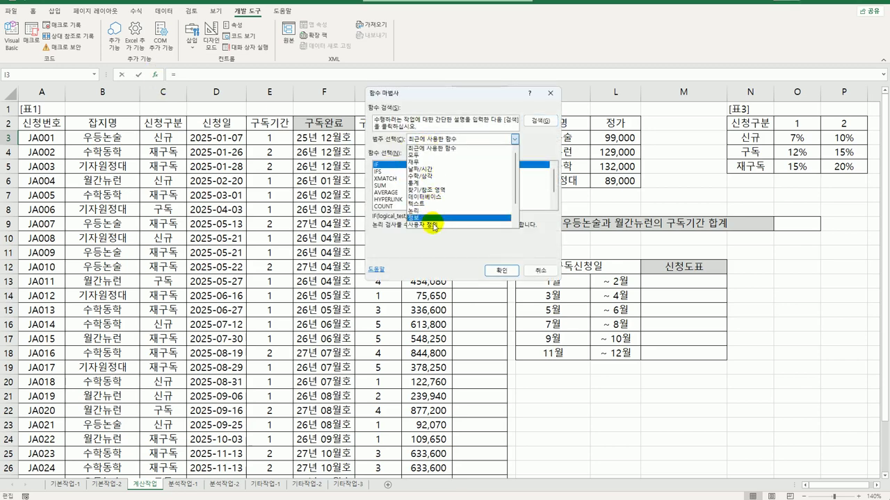
{"action": "left_click", "coordinate": [433, 224]}
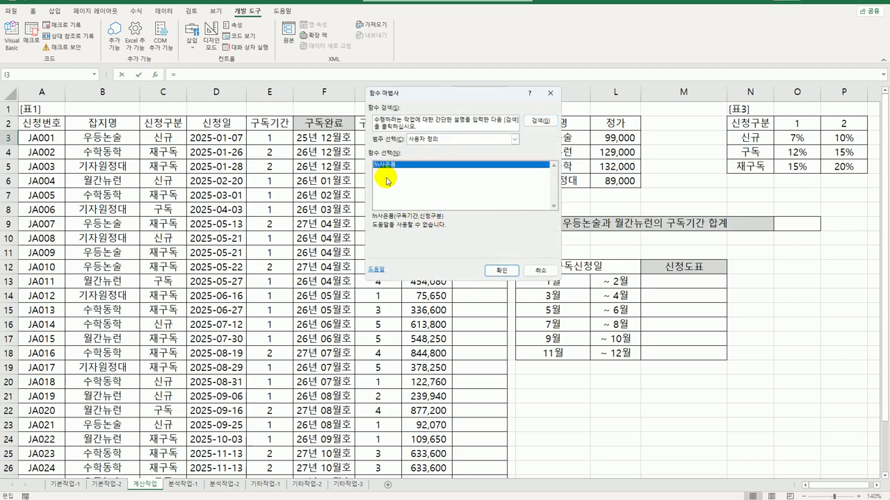
{"action": "left_click", "coordinate": [498, 269]}
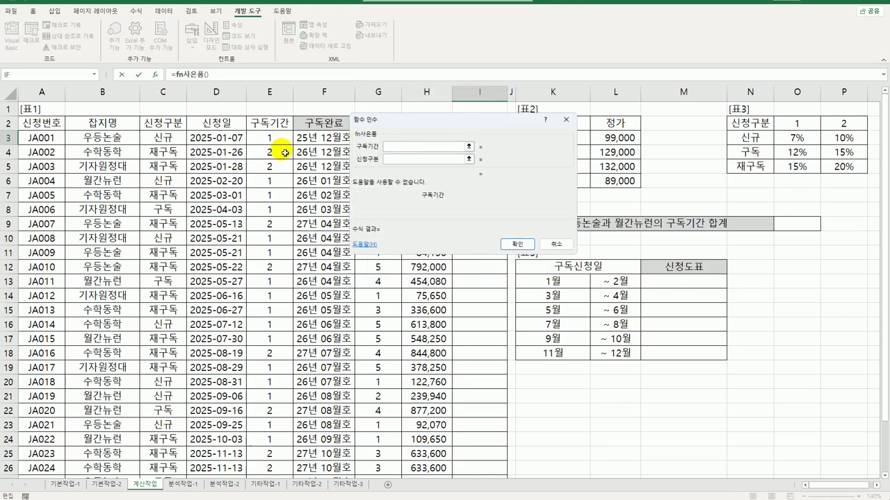
Step: Set the function's 구독기간 argument to E3 and 신청구분 to C3, and fill the formula down the 사은품 column
{"action": "left_click", "coordinate": [270, 141]}
{"action": "left_click_drag", "start_coordinate": [417, 118], "coordinate": [545, 117]}
{"action": "left_click", "coordinate": [535, 157]}
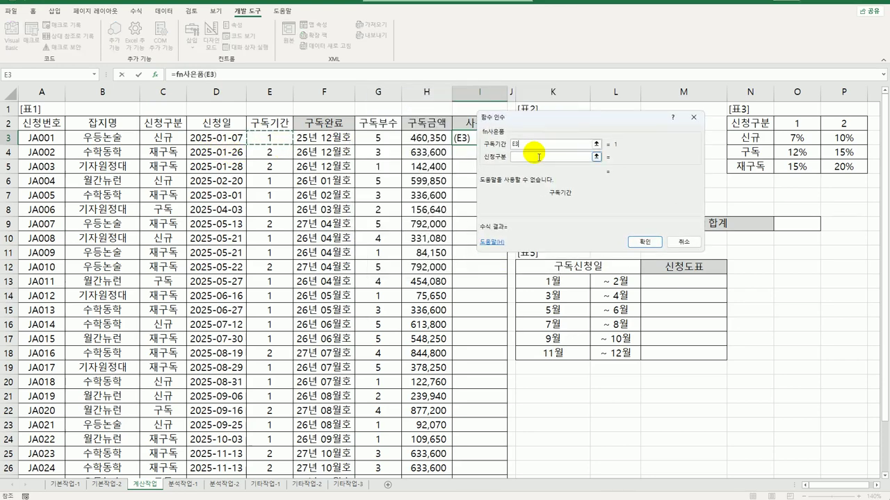
{"action": "left_click", "coordinate": [163, 138]}
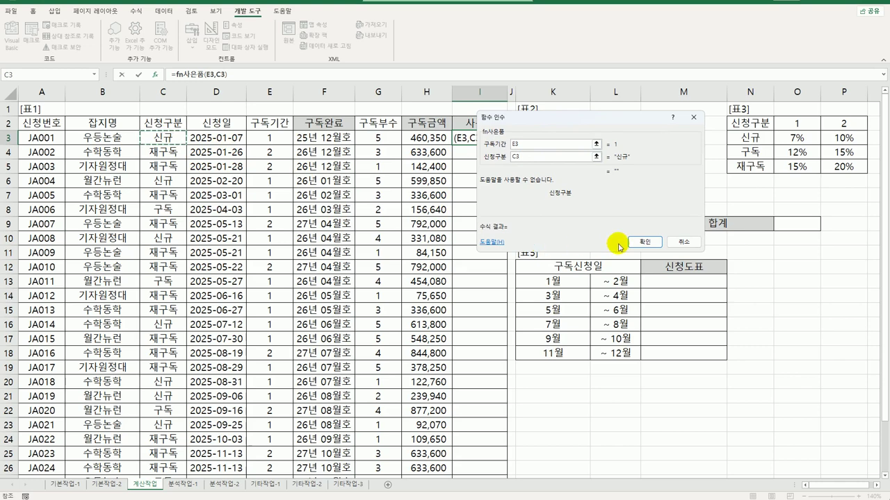
{"action": "left_click", "coordinate": [642, 243]}
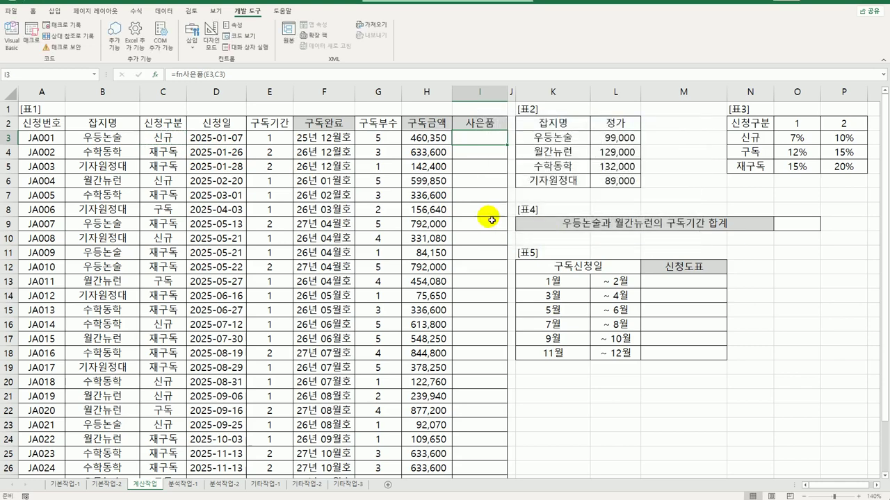
{"action": "double_click", "coordinate": [510, 147]}
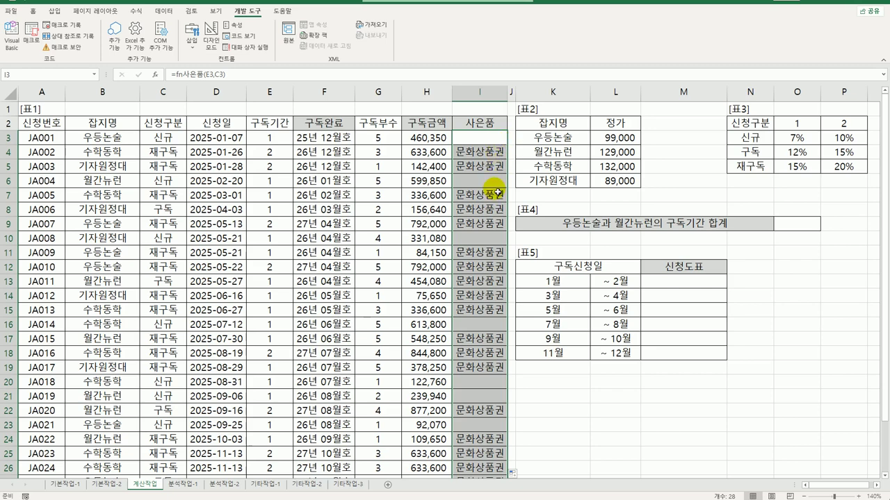
{"action": "left_click", "coordinate": [497, 186]}
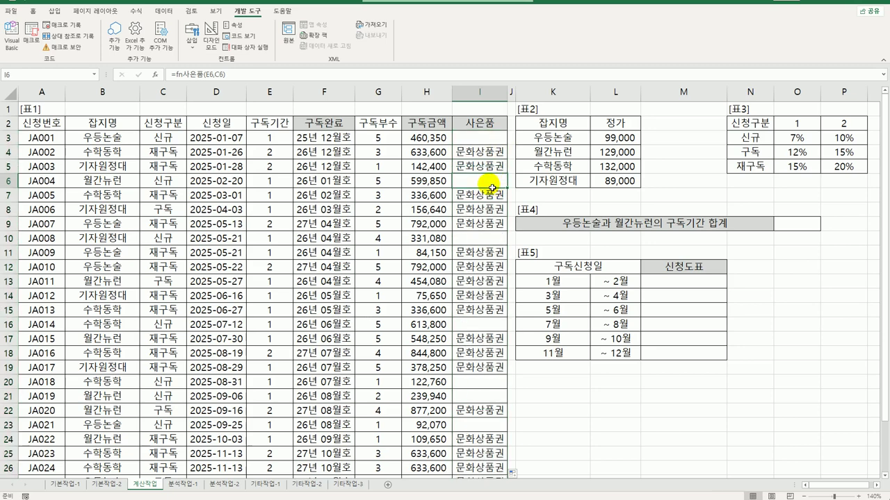
Step: In O9 of 표4, begin a SUM(IF( formula with the first condition ($B$3:$B$30="우등논술")
{"action": "left_click", "coordinate": [107, 120]}
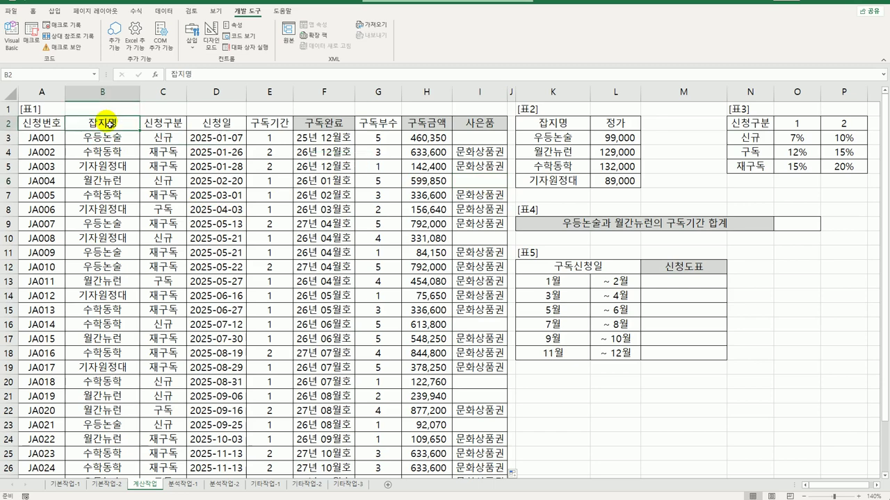
{"action": "left_click", "coordinate": [261, 121]}
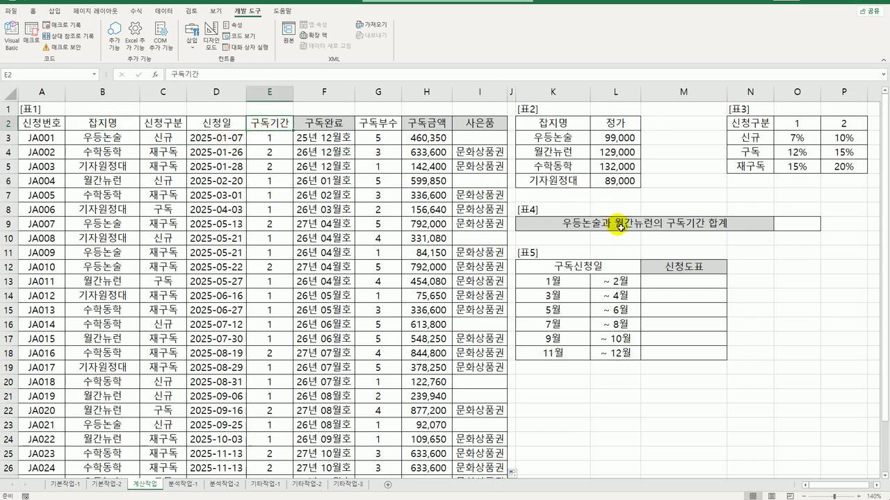
{"action": "left_click", "coordinate": [792, 223]}
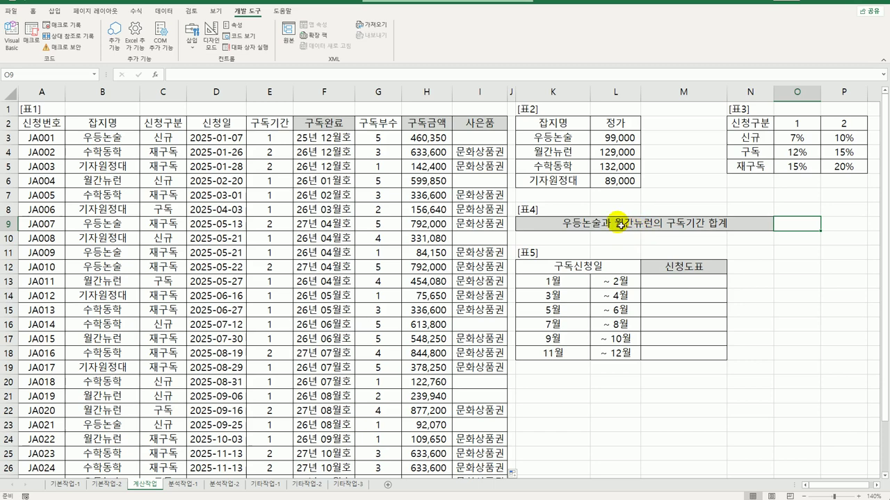
{"action": "type", "text": "="}
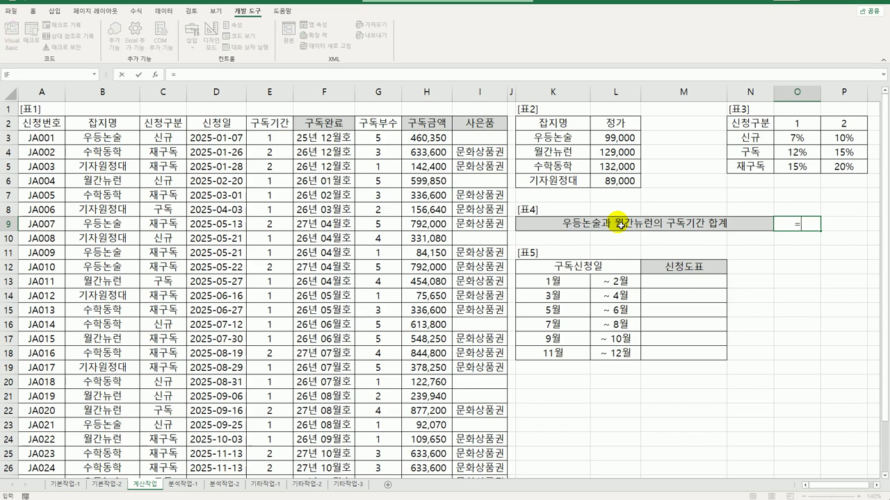
{"action": "type", "text": "sum("}
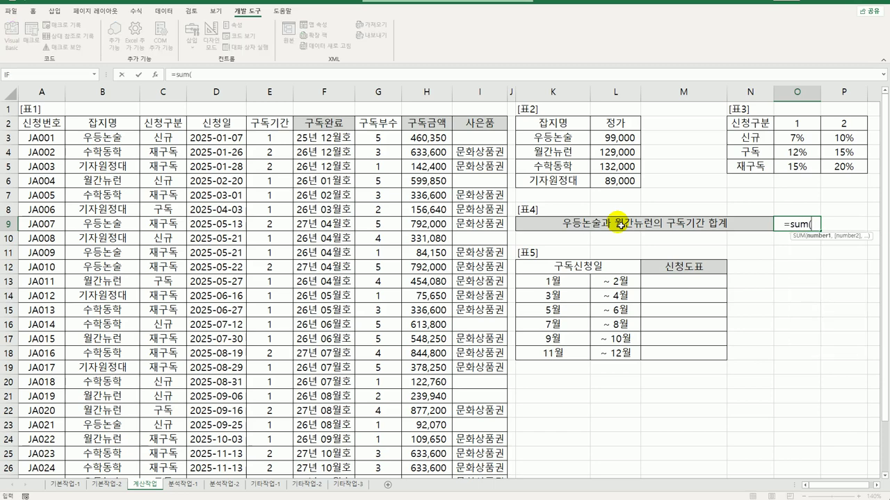
{"action": "type", "text": "if("}
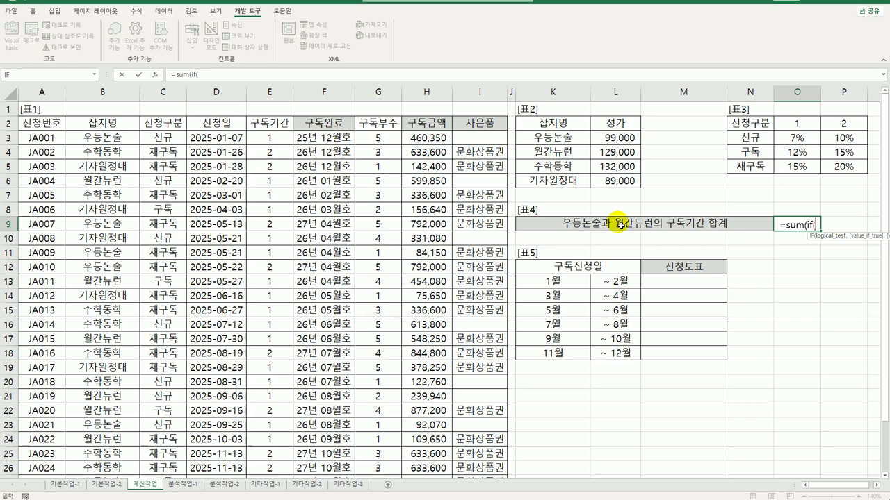
{"action": "type", "text": "("}
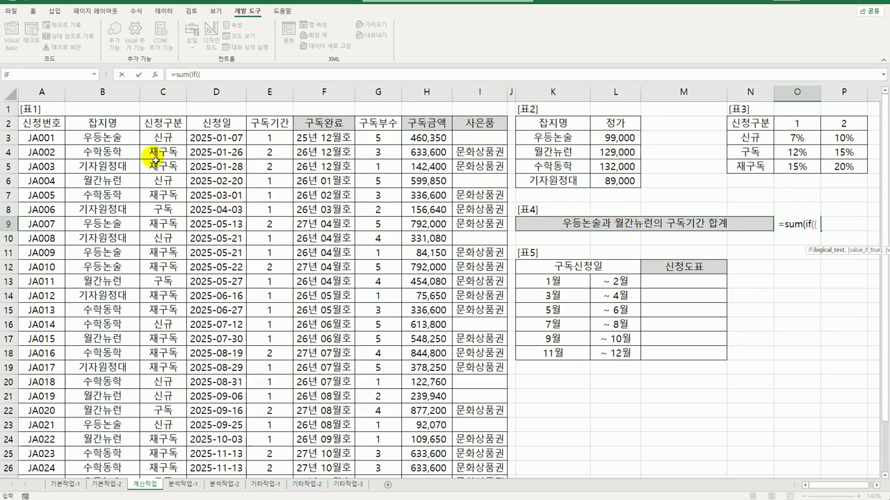
{"action": "left_click_drag", "start_coordinate": [118, 138], "coordinate": [117, 439]}
{"action": "key", "text": "F4"}
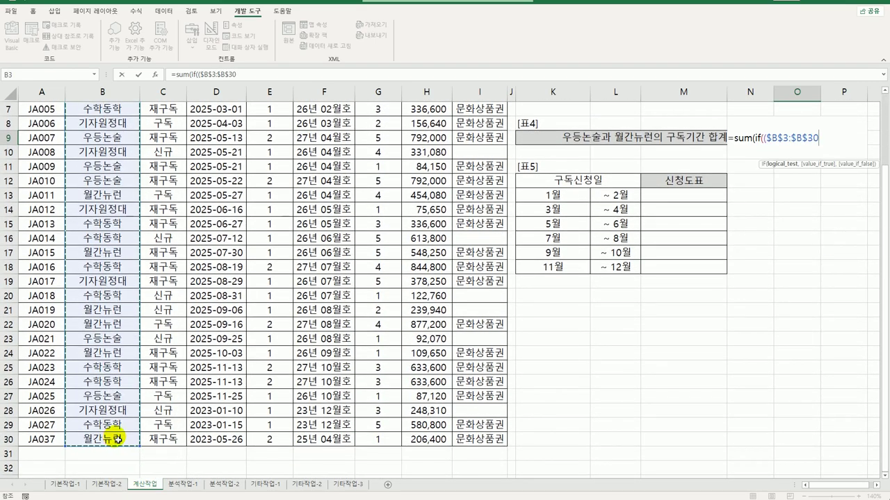
{"action": "type", "text": "=\""}
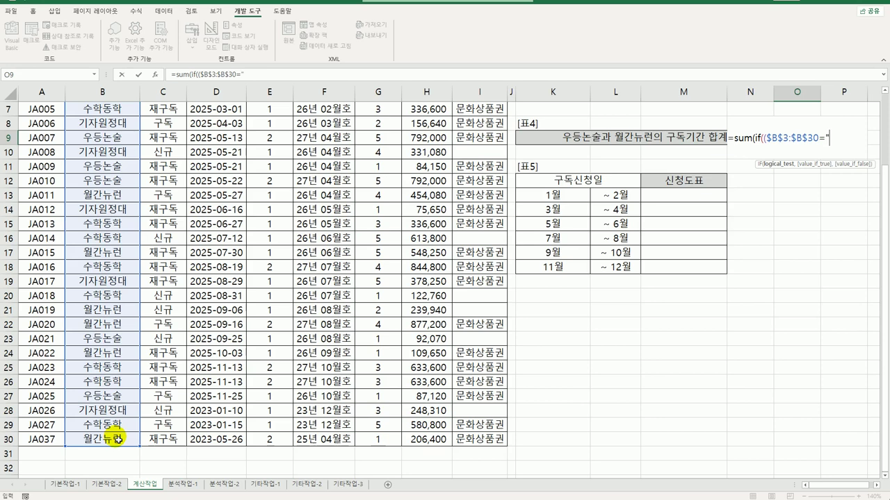
{"action": "type", "text": "우등논술\")"}
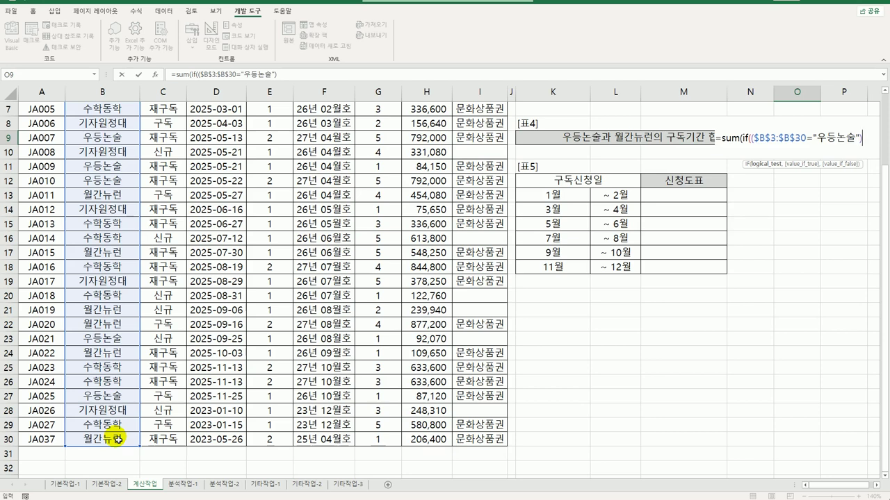
Step: Add the OR condition +($B$3:$B$30="월간뉴런") to the IF test in the O9 formula
{"action": "type", "text": "+("}
{"action": "scroll", "coordinate": [139, 361], "scroll_direction": "up", "scroll_amount": 2}
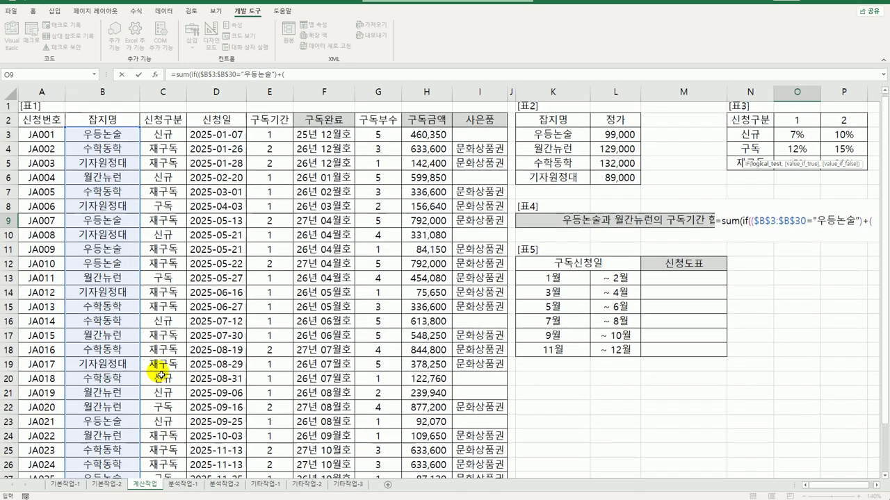
{"action": "left_click_drag", "start_coordinate": [105, 138], "coordinate": [109, 453]}
{"action": "key", "text": "F4"}
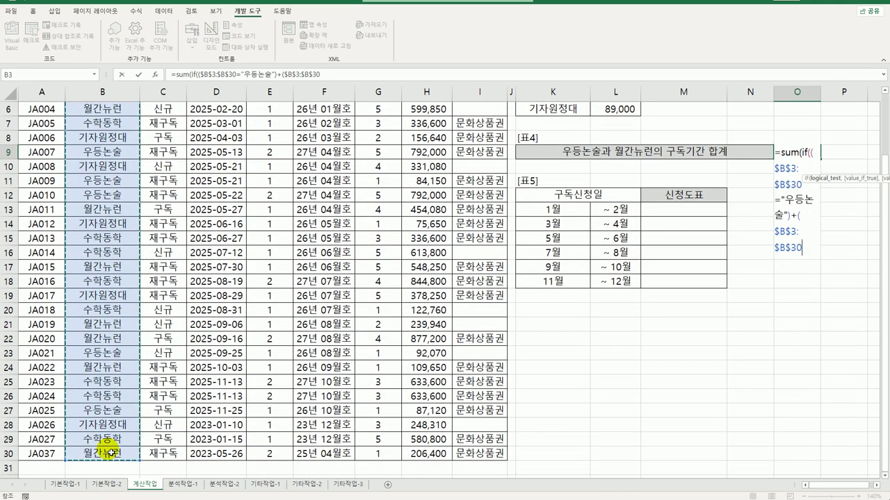
{"action": "type", "text": "="}
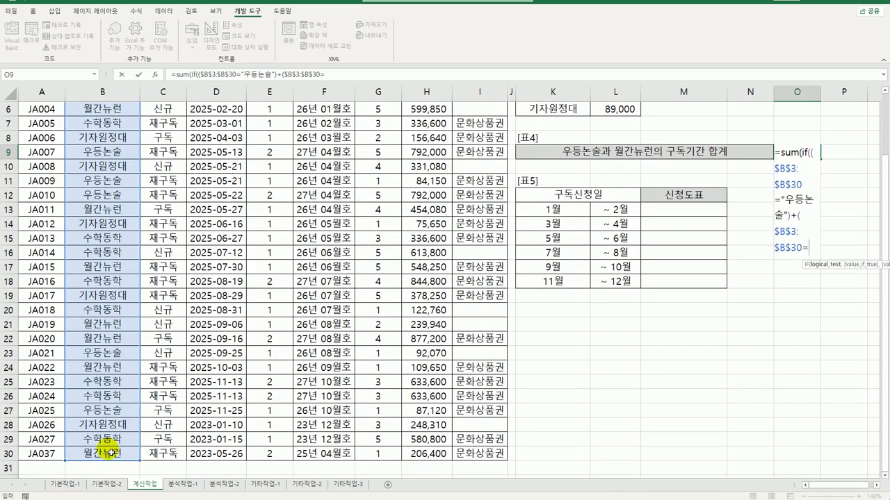
{"action": "type", "text": "\"월간뉴런\")"}
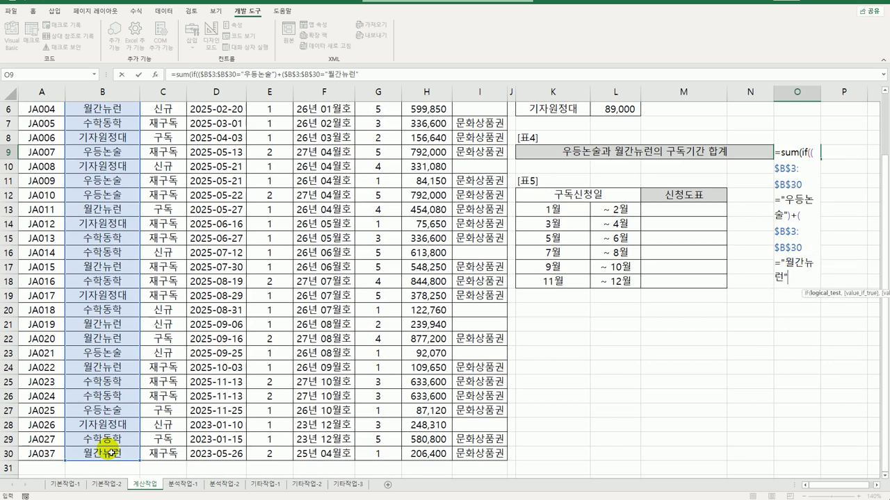
Step: Give the IF the absolute 구독기간 range $E$3:$E$30 as its true value and close both the IF and SUM functions
{"action": "type", "text": ","}
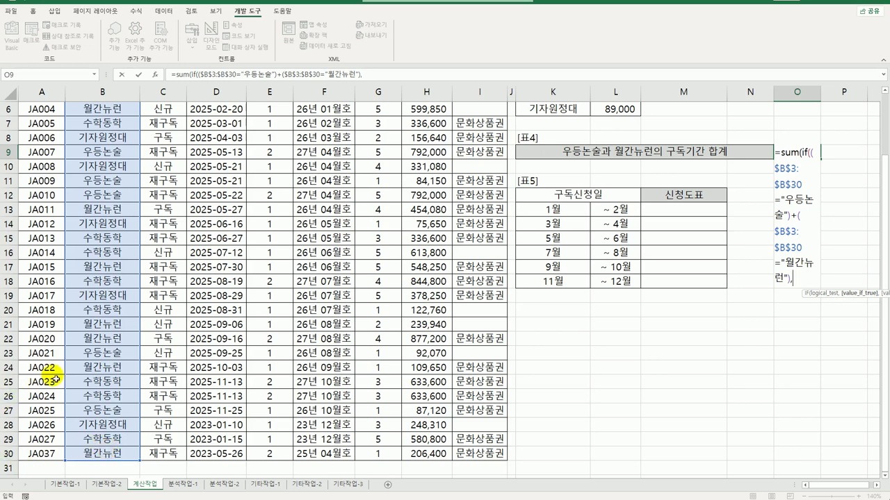
{"action": "scroll", "coordinate": [316, 376], "scroll_direction": "up", "scroll_amount": 2}
{"action": "scroll", "coordinate": [316, 376], "scroll_direction": "up", "scroll_amount": 1}
{"action": "left_click_drag", "start_coordinate": [215, 133], "coordinate": [275, 442]}
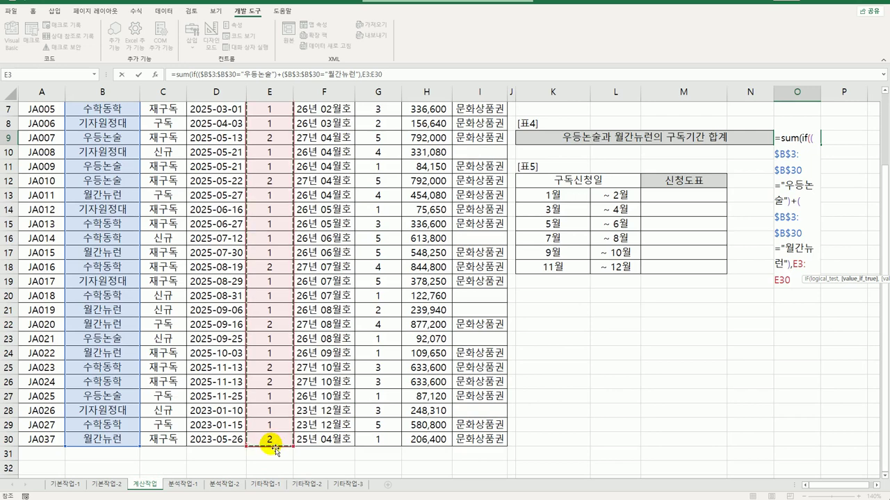
{"action": "key", "text": "F4"}
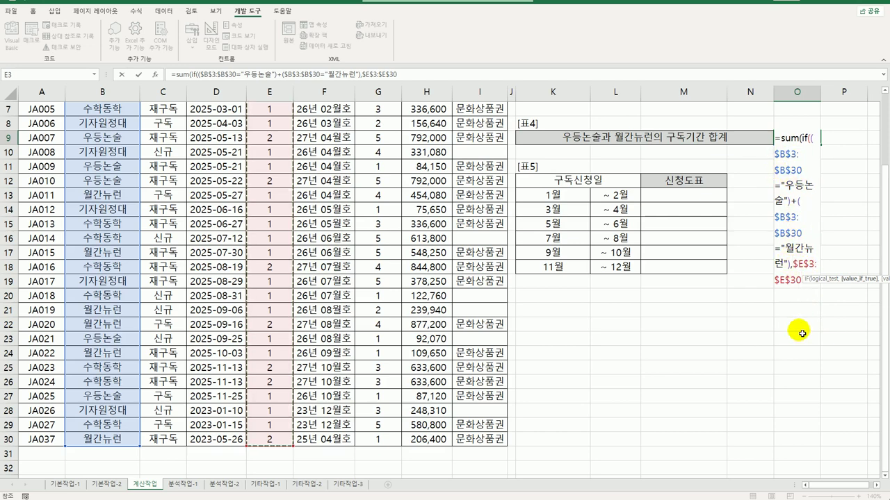
{"action": "type", "text": ")"}
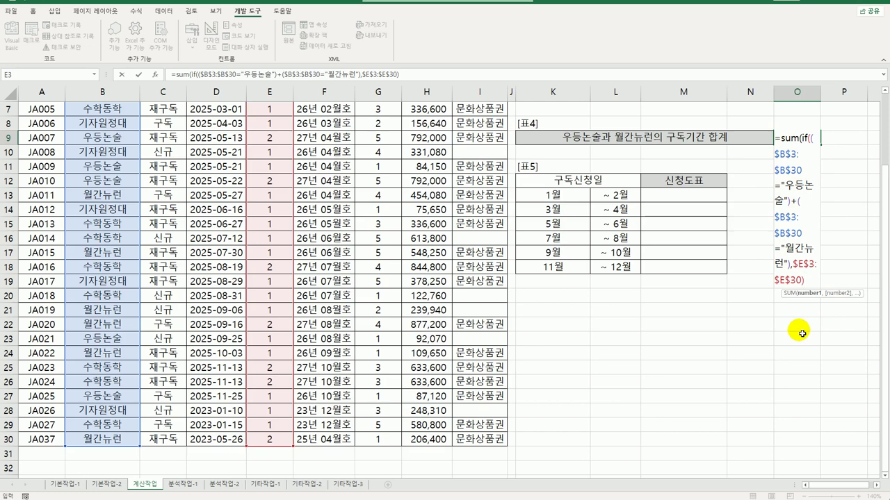
{"action": "type", "text": ")"}
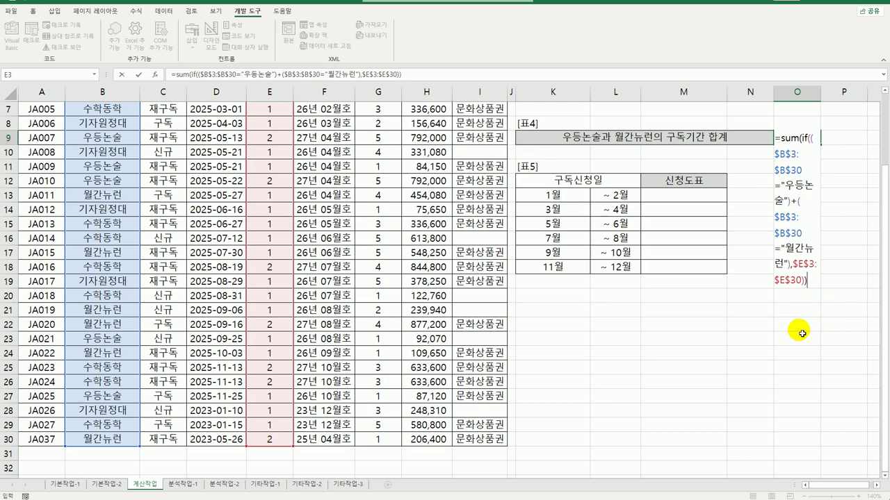
Step: Append &"년" to the O9 formula and enter it as an array formula
{"action": "type", "text": "&"}
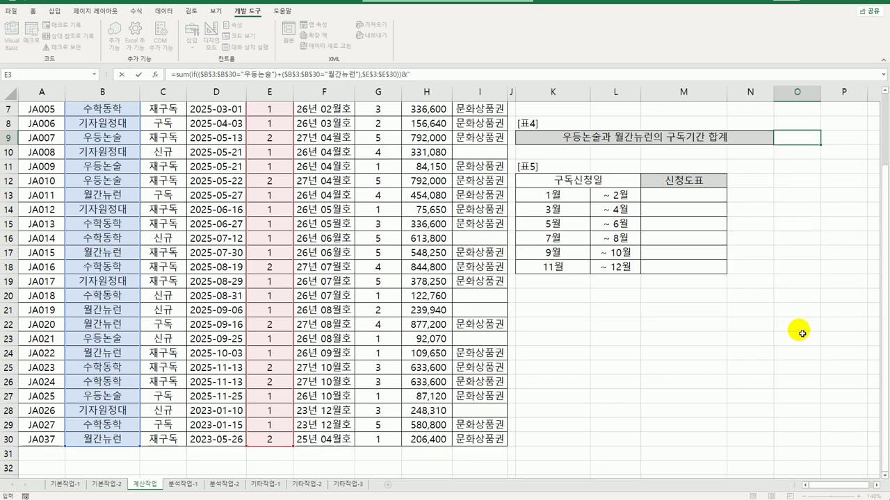
{"action": "type", "text": "년\""}
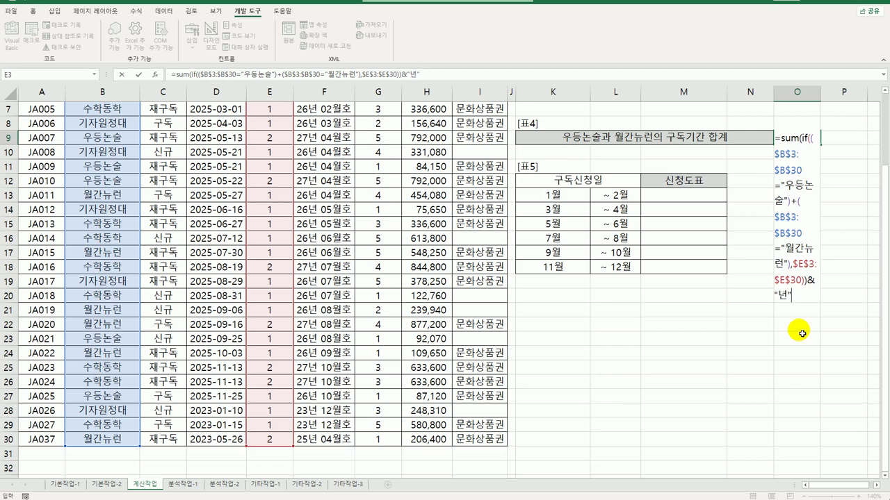
{"action": "key", "text": "ctrl+shift+Return"}
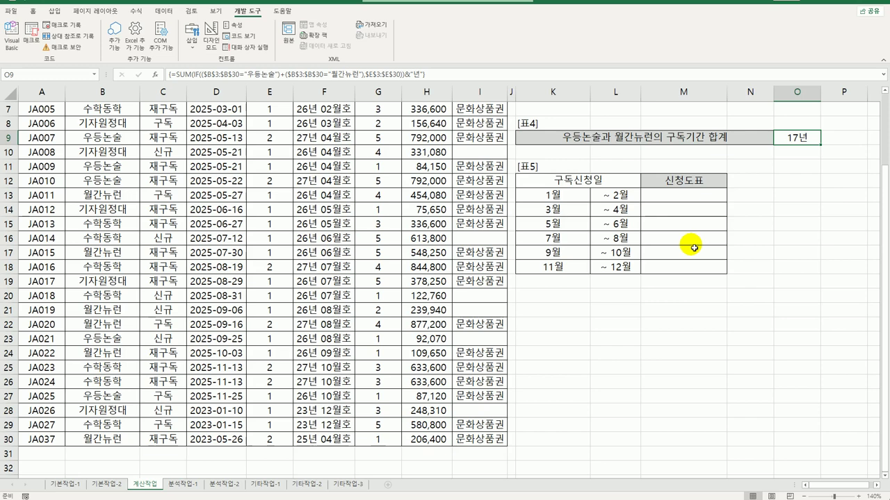
Step: Across M13:M18 of 표5, begin a FREQUENCY formula with MONTH(D3:D30) as its data array
{"action": "scroll", "coordinate": [691, 269], "scroll_direction": "up", "scroll_amount": 2}
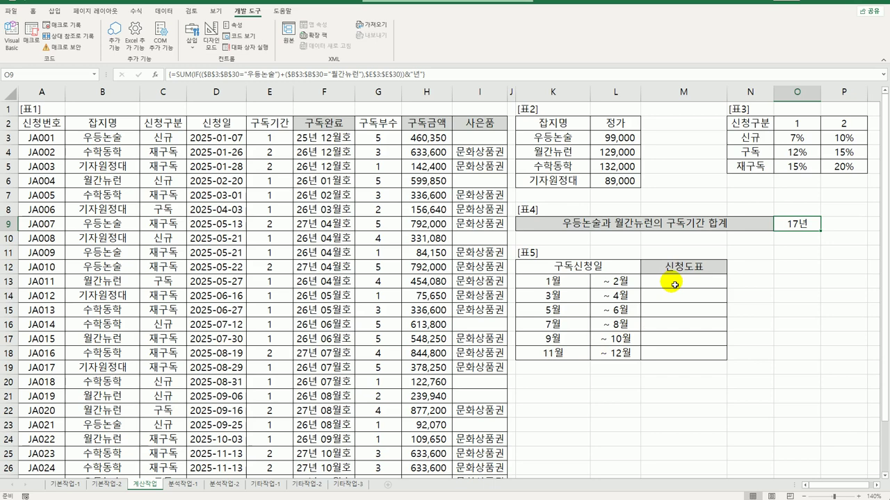
{"action": "left_click_drag", "start_coordinate": [674, 284], "coordinate": [666, 356]}
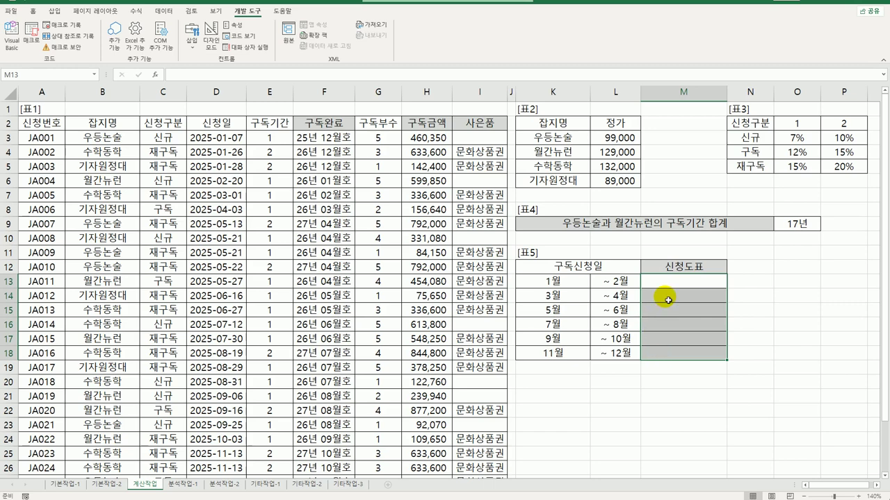
{"action": "left_click_drag", "start_coordinate": [668, 282], "coordinate": [667, 355]}
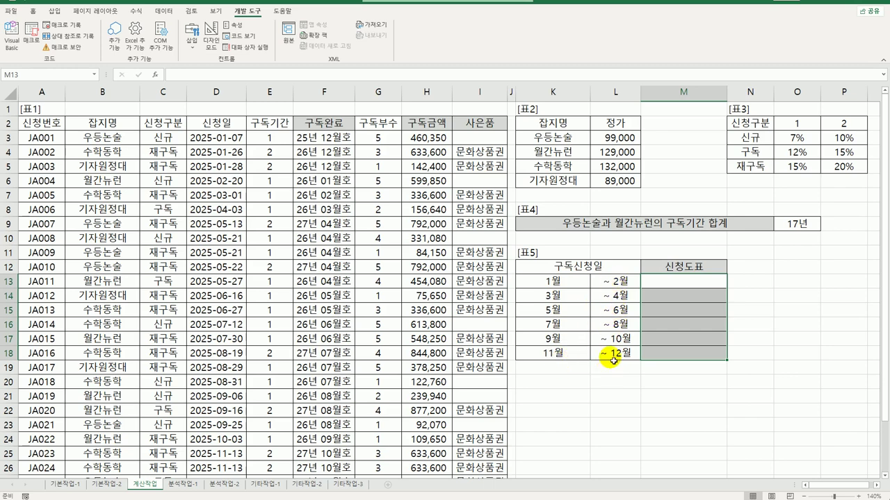
{"action": "type", "text": "="}
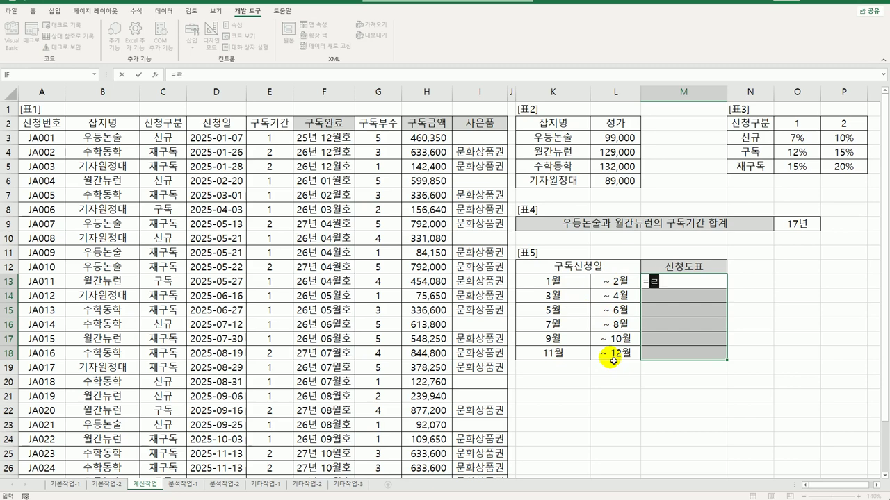
{"action": "type", "text": "fr"}
{"action": "key", "text": "Tab"}
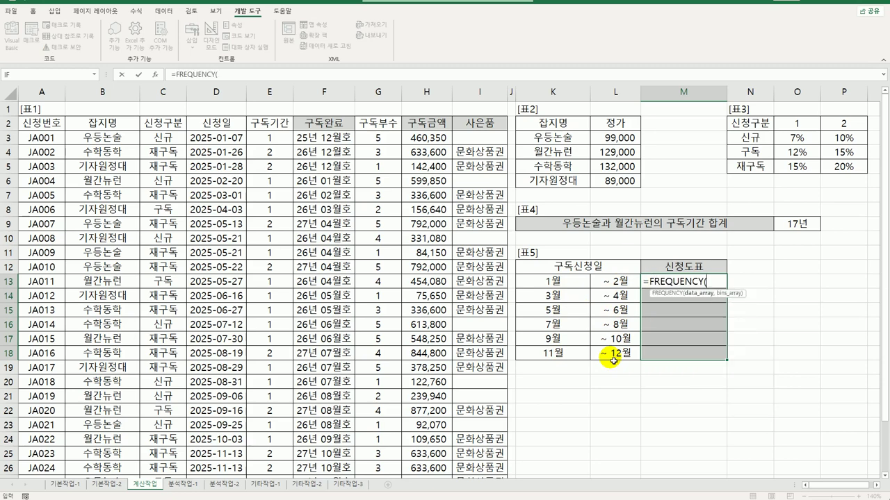
{"action": "type", "text": "mon"}
{"action": "key", "text": "Tab"}
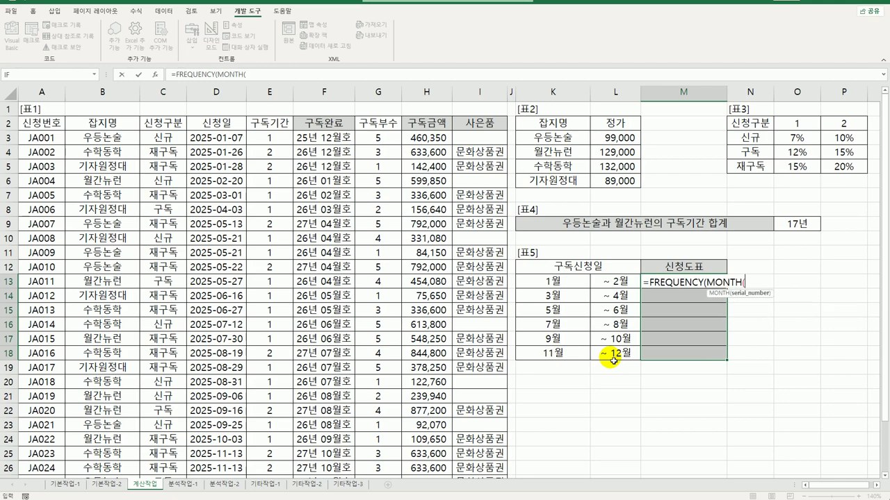
{"action": "left_click_drag", "start_coordinate": [221, 152], "coordinate": [232, 487]}
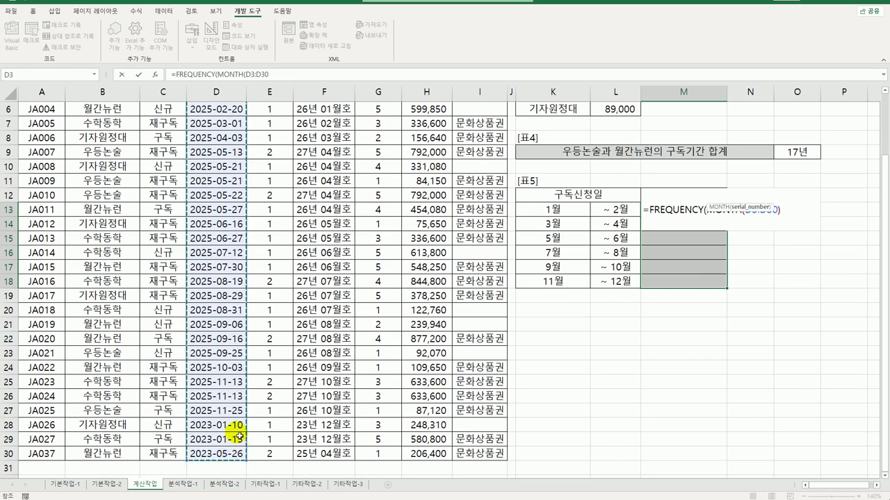
{"action": "left_click_drag", "start_coordinate": [239, 436], "coordinate": [239, 436]}
{"action": "type", "text": ")"}
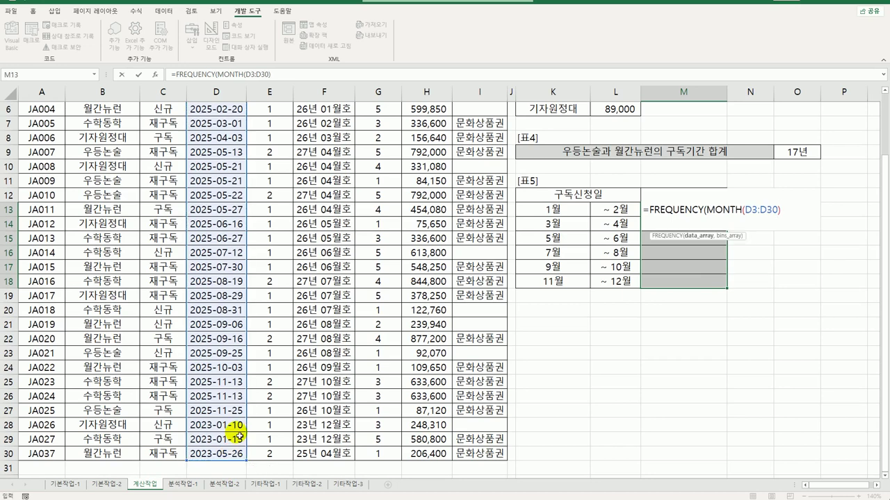
Step: Give FREQUENCY the bins range L13:L18 and enter it as an array formula across M13:M18
{"action": "type", "text": ","}
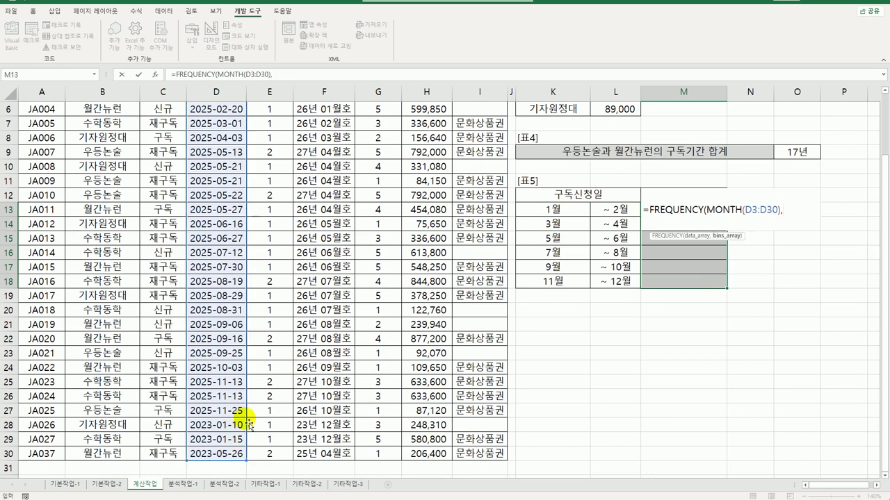
{"action": "left_click_drag", "start_coordinate": [612, 209], "coordinate": [615, 282]}
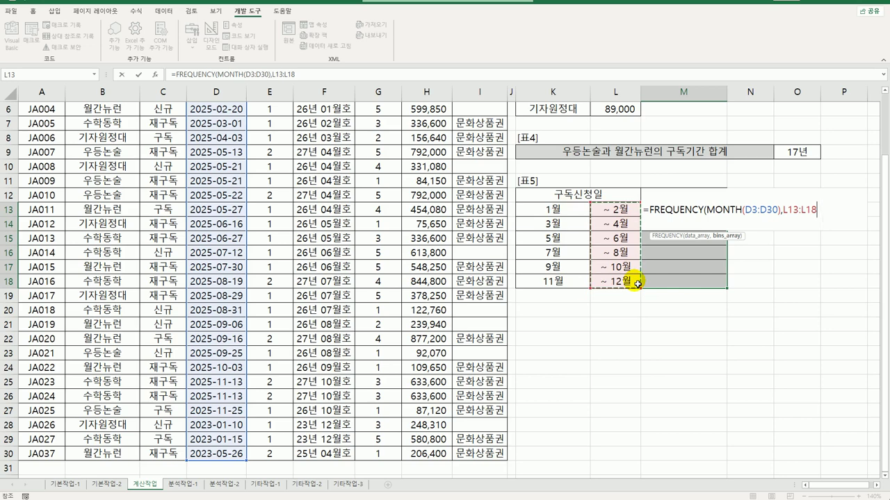
{"action": "type", "text": ")"}
{"action": "key", "text": "ctrl+shift+Return"}
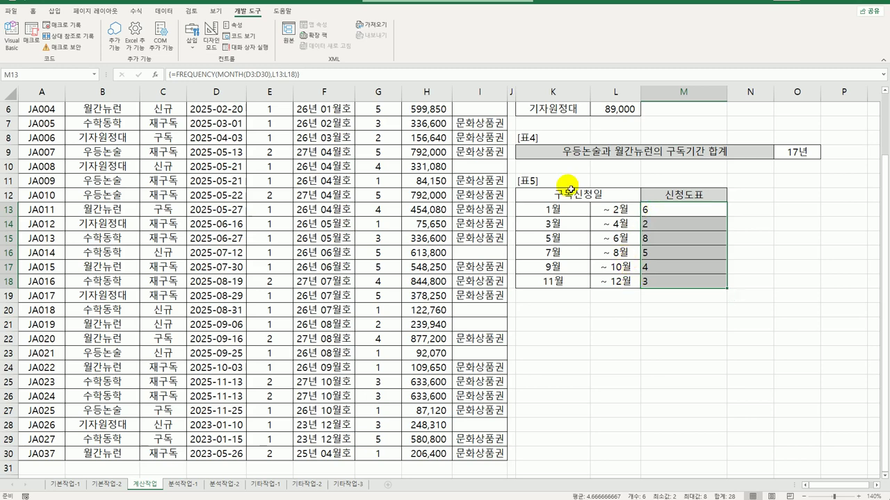
Step: Reopen the M13:M18 array formula and insert REPT( in front of FREQUENCY
{"action": "left_click", "coordinate": [179, 78]}
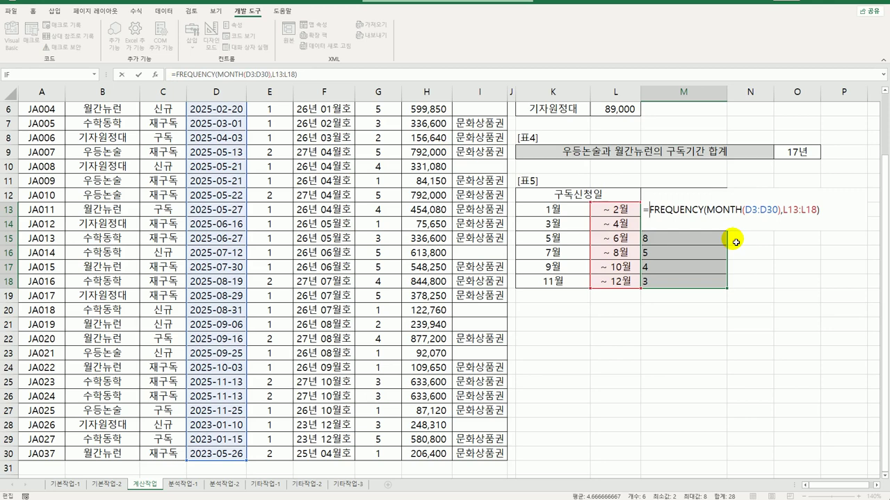
{"action": "type", "text": "r"}
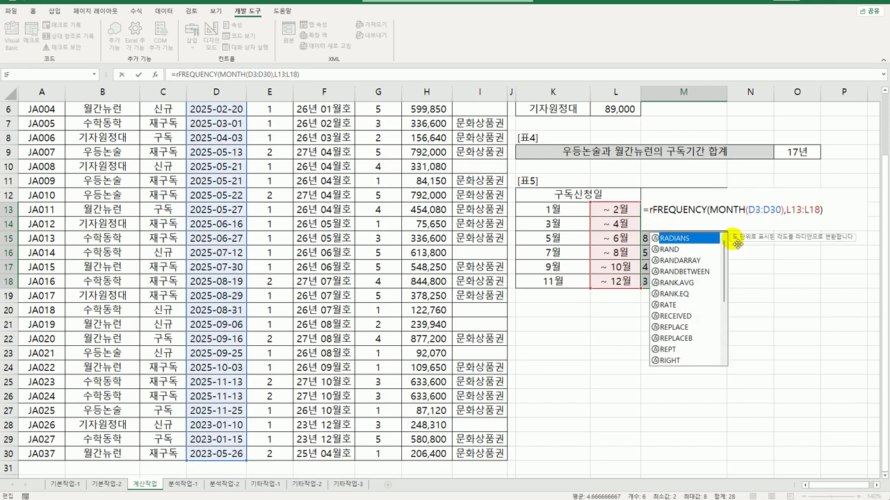
{"action": "type", "text": "ept("}
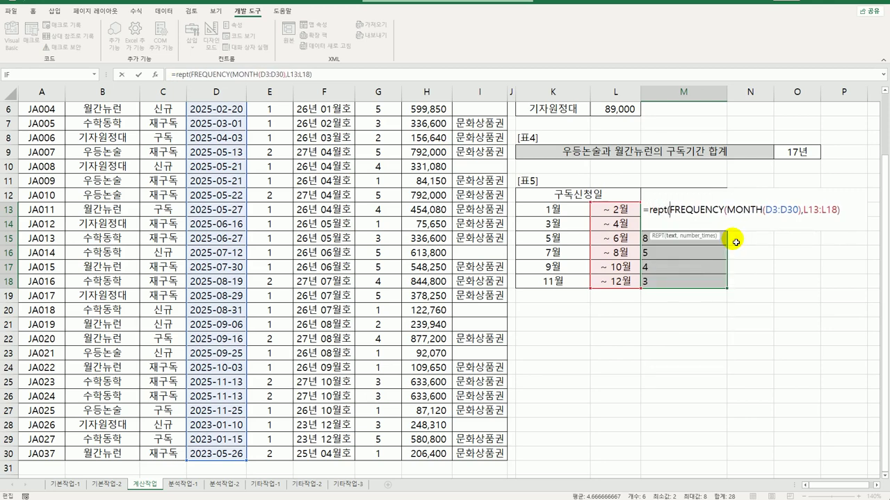
Step: Begin the REPT text argument with an opening quote and the special character ◈ from the ㅁ symbol set
{"action": "type", "text": "\""}
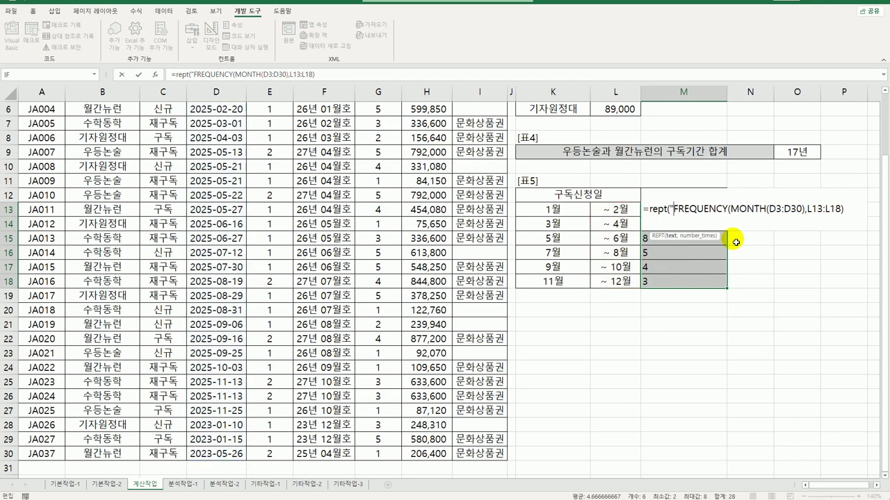
{"action": "type", "text": "a"}
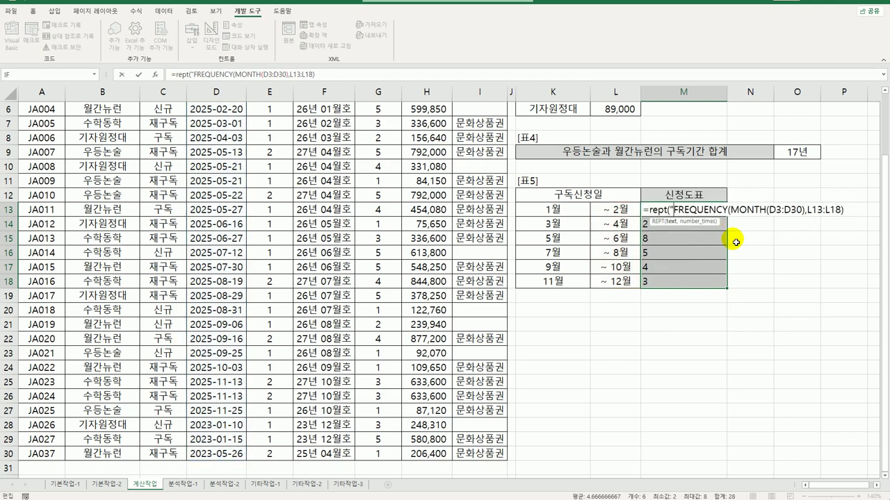
{"action": "key", "text": "BackSpace"}
{"action": "type", "text": "ㅁ"}
{"action": "key", "text": "Hangul_Hanja"}
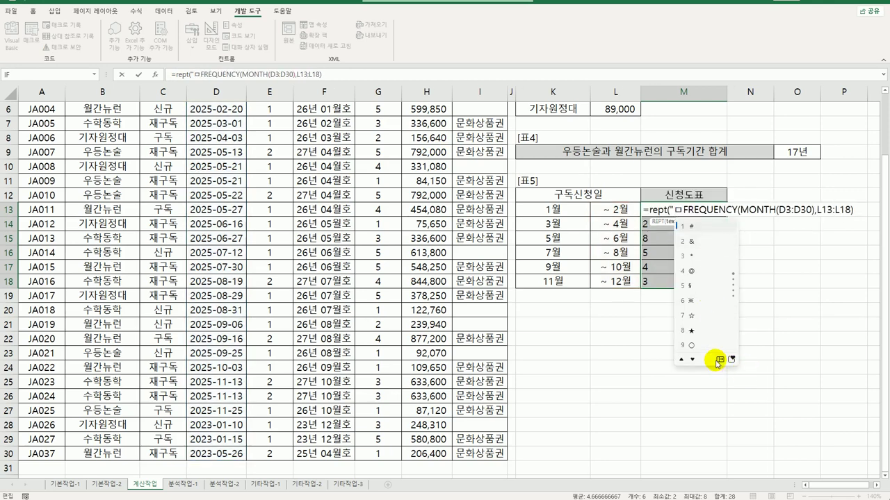
{"action": "left_click", "coordinate": [731, 359]}
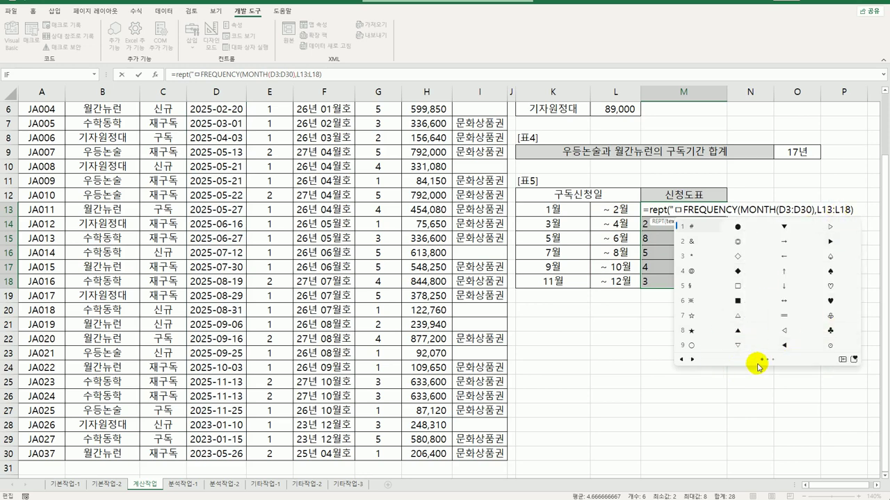
{"action": "left_click", "coordinate": [691, 359]}
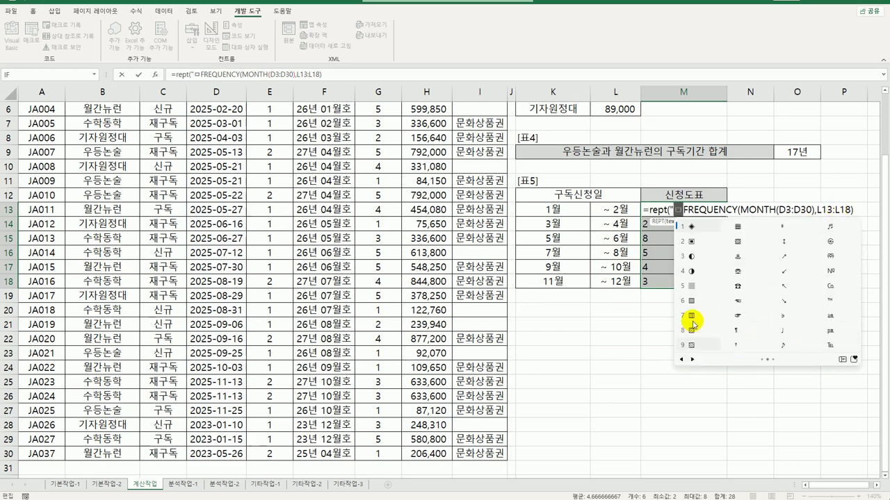
{"action": "left_click", "coordinate": [695, 231]}
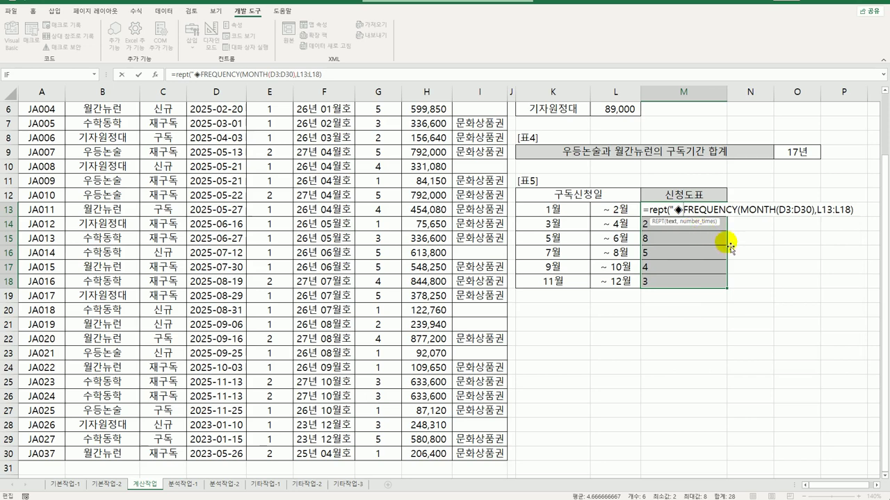
Step: Close the ◈ text argument with a quote and comma, close REPT, and enter the array formula in M13:M18
{"action": "type", "text": "\","}
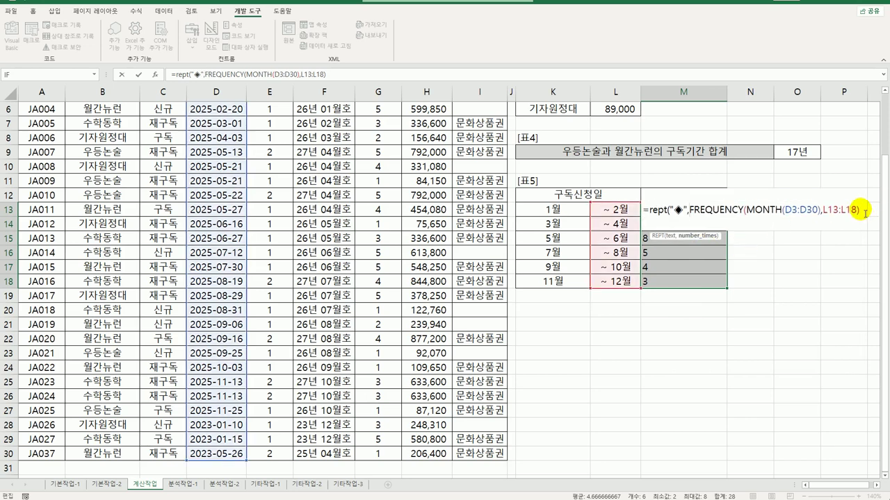
{"action": "type", "text": ")"}
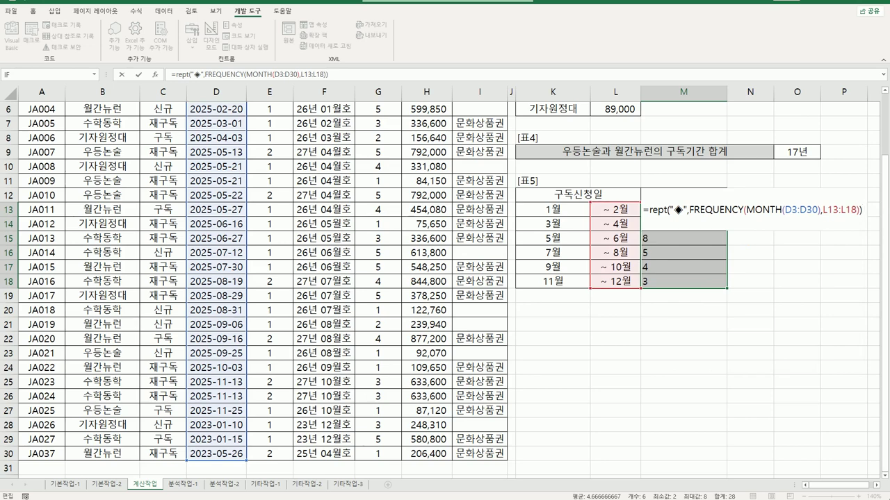
{"action": "key", "text": "ctrl+shift+Return"}
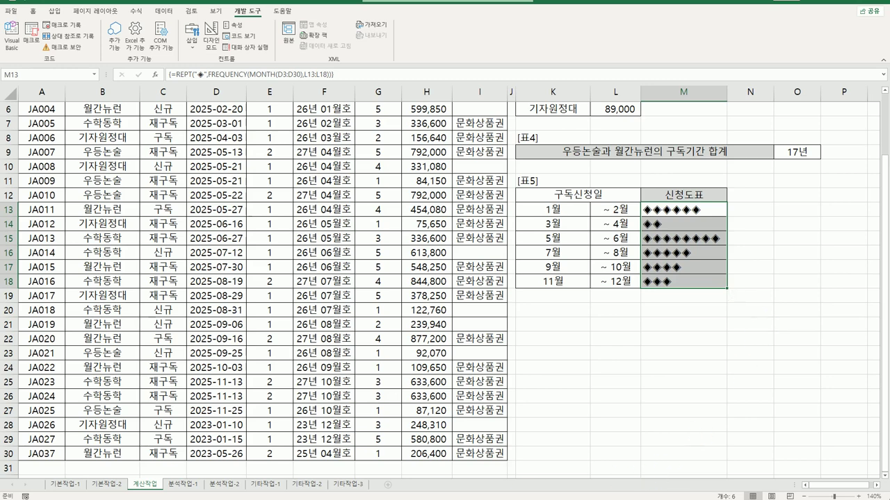
Step: On the 분석작업-1 sheet, select cell B4 and start a data import from a text/CSV file
{"action": "left_click", "coordinate": [183, 484]}
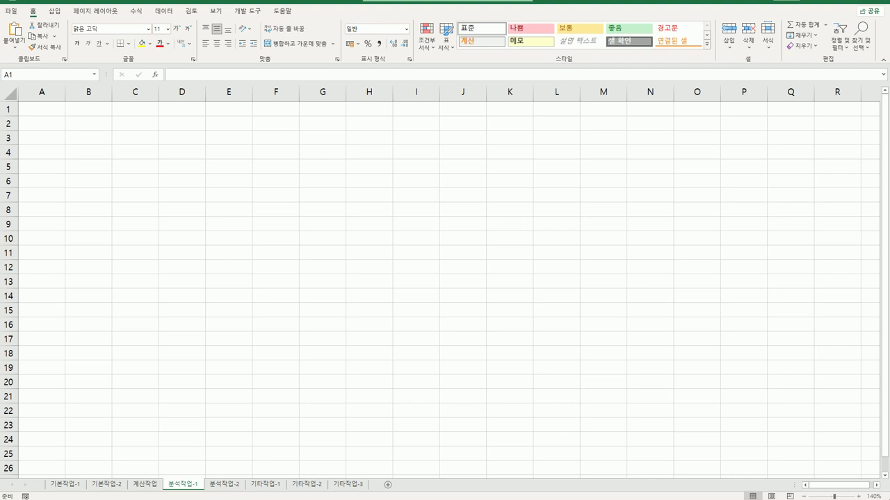
{"action": "left_click", "coordinate": [100, 157]}
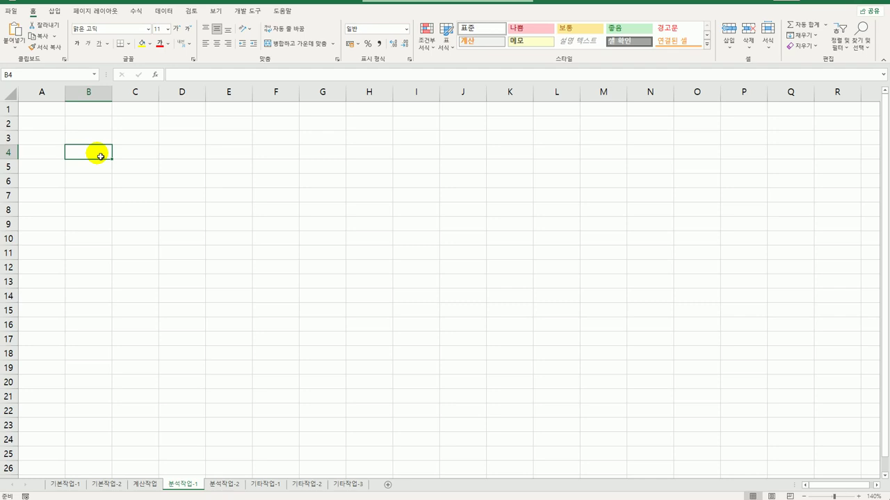
{"action": "left_click", "coordinate": [164, 11]}
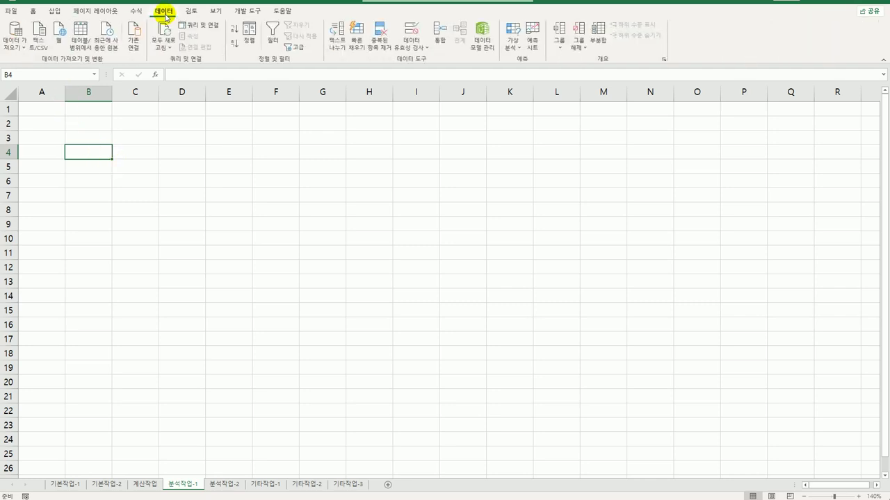
{"action": "left_click", "coordinate": [55, 12]}
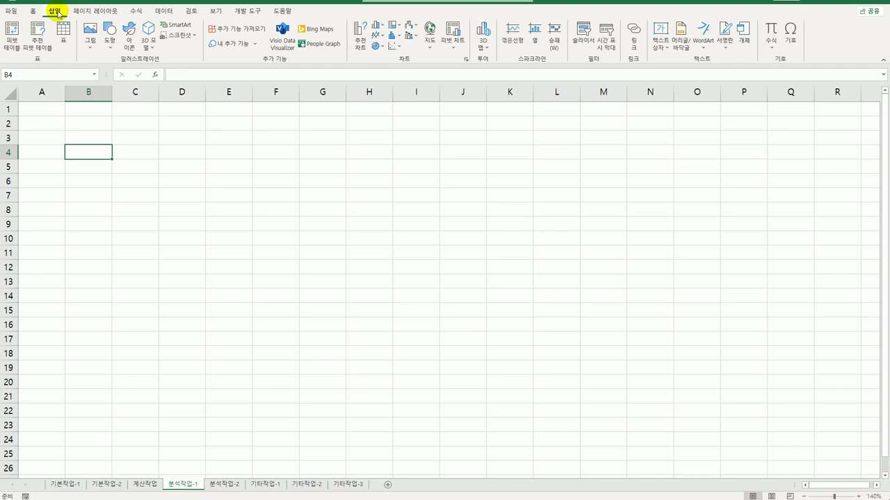
{"action": "left_click", "coordinate": [170, 16]}
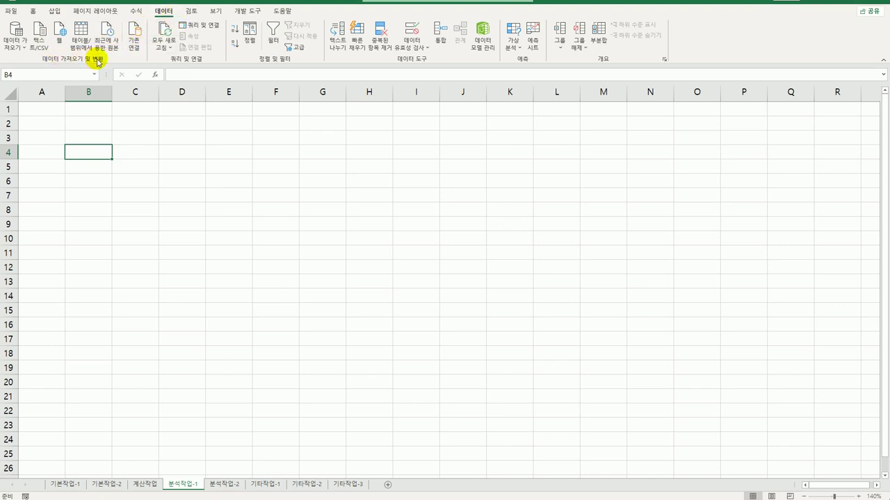
{"action": "left_click", "coordinate": [17, 45]}
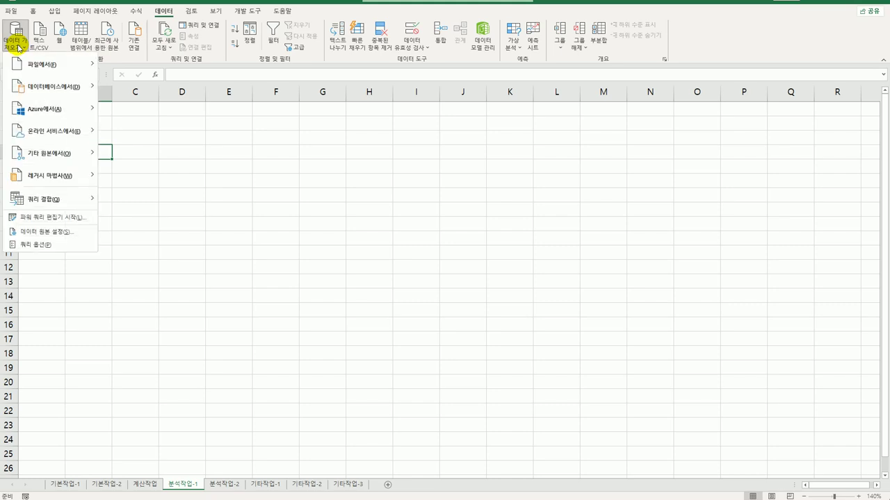
{"action": "mouse_move", "coordinate": [41, 70]}
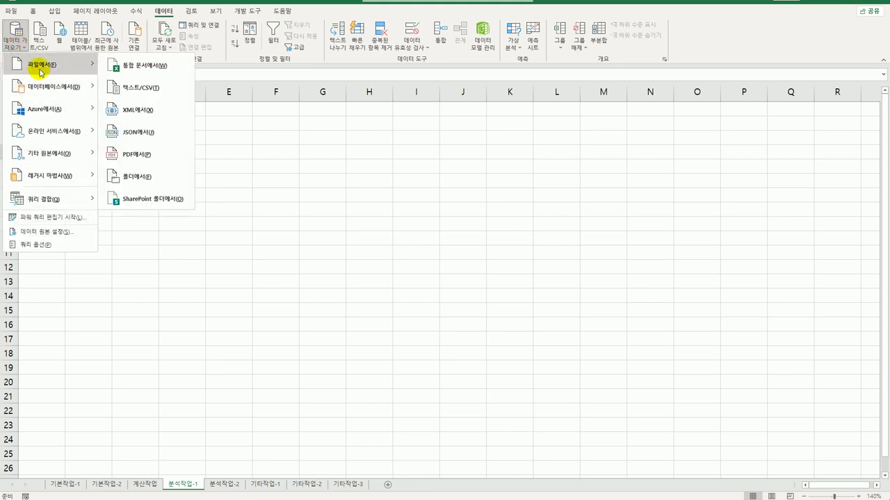
{"action": "left_click", "coordinate": [141, 91]}
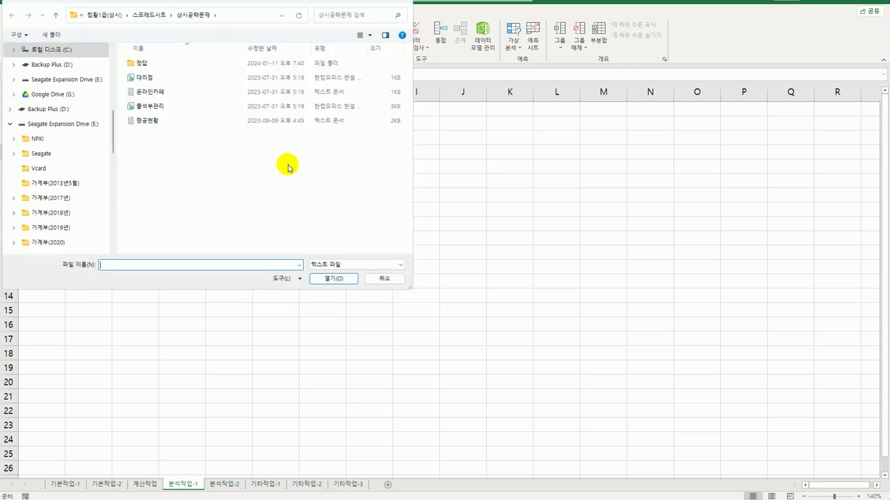
Step: Import the 항공현황 text file with the tab delimiter and open its load-to options
{"action": "left_click_drag", "start_coordinate": [232, 10], "coordinate": [390, 84]}
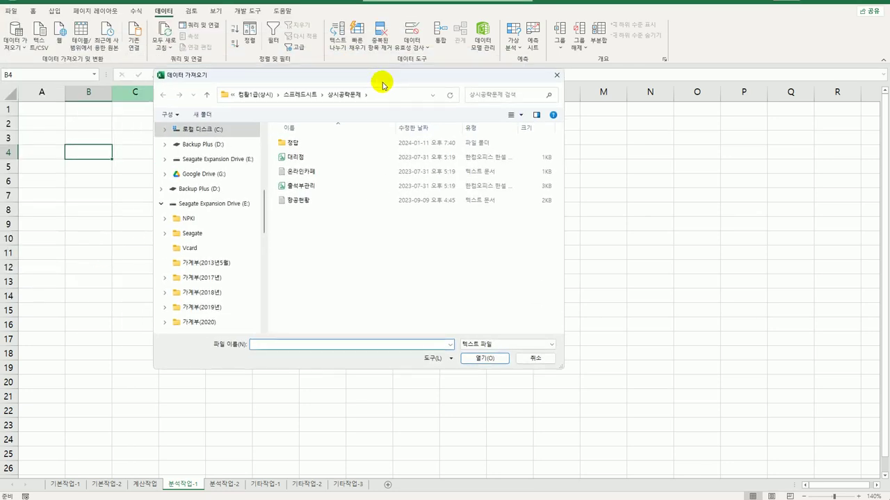
{"action": "left_click", "coordinate": [311, 201]}
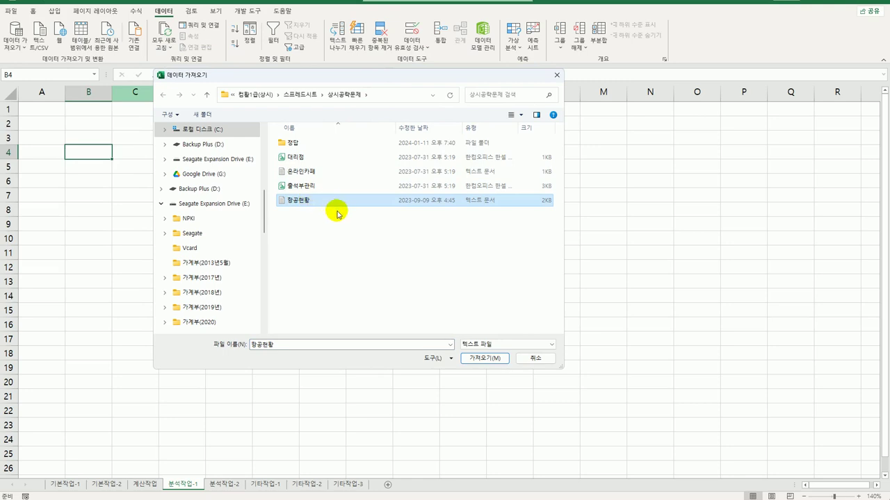
{"action": "left_click", "coordinate": [475, 359]}
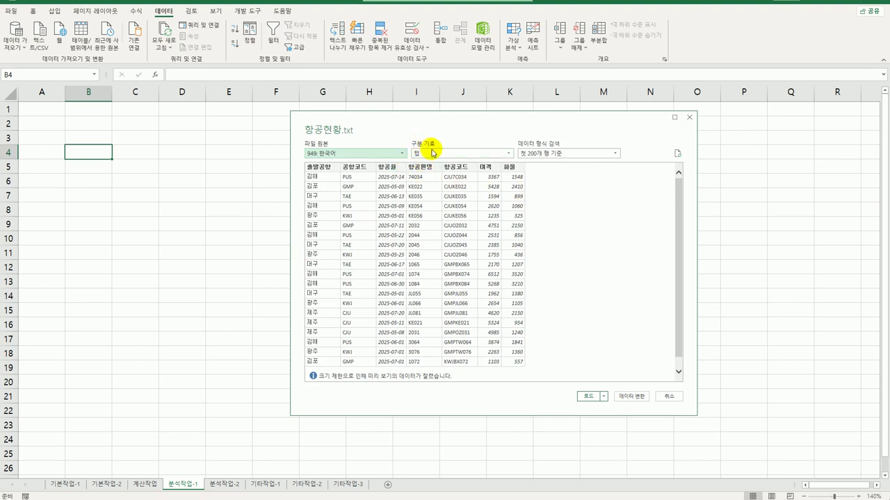
{"action": "left_click", "coordinate": [603, 397]}
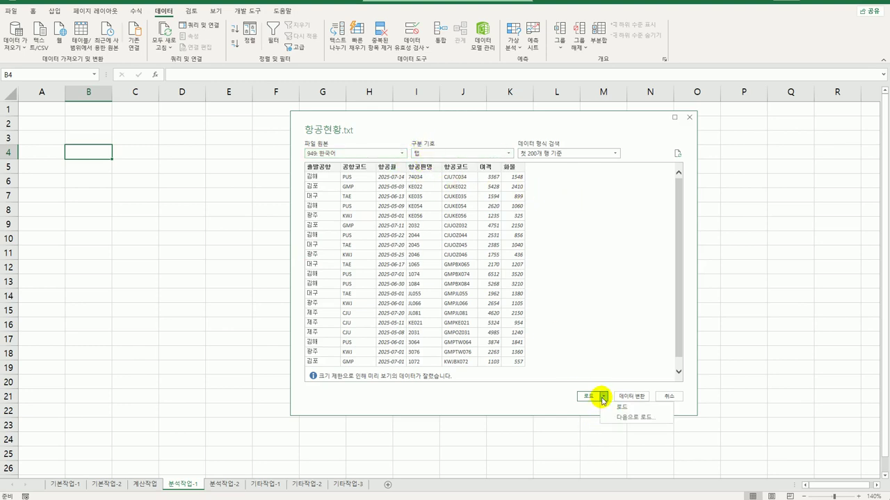
{"action": "left_click", "coordinate": [619, 420]}
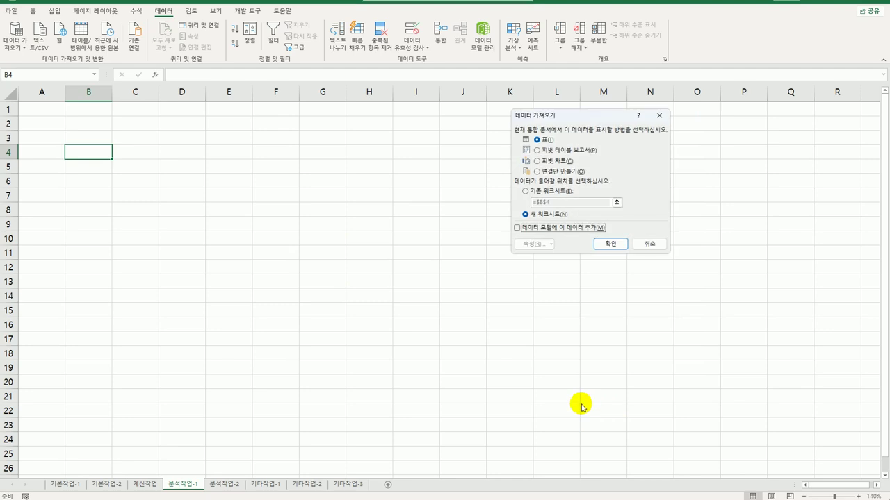
Step: Load the data as a PivotTable report at B4 of the existing 분석작업-1 worksheet and add it to the data model
{"action": "left_click_drag", "start_coordinate": [567, 121], "coordinate": [441, 153]}
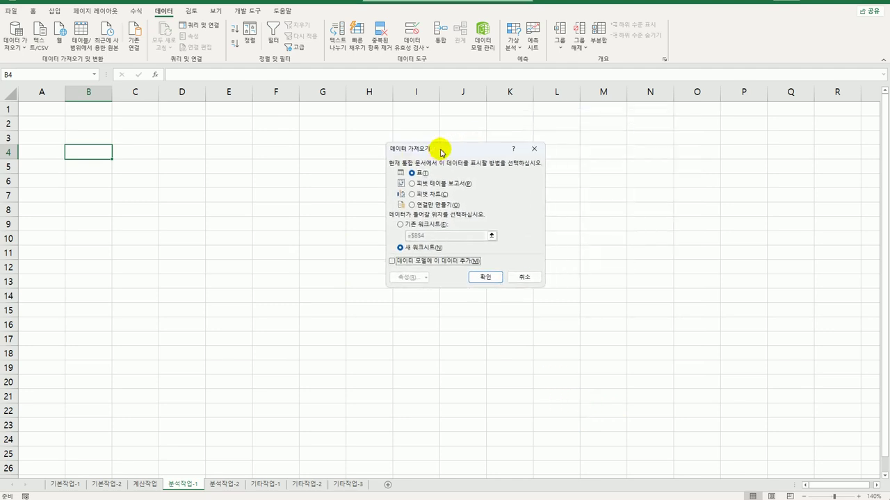
{"action": "left_click", "coordinate": [425, 184]}
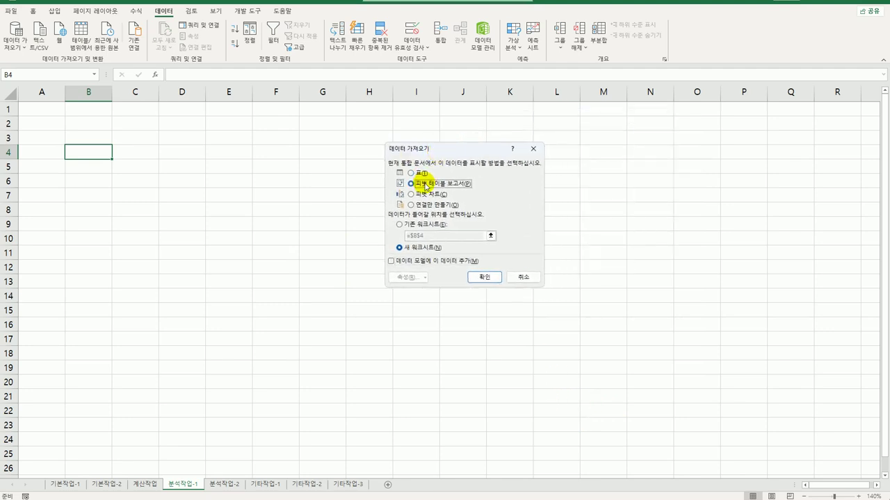
{"action": "left_click", "coordinate": [399, 225]}
{"action": "left_click", "coordinate": [102, 154]}
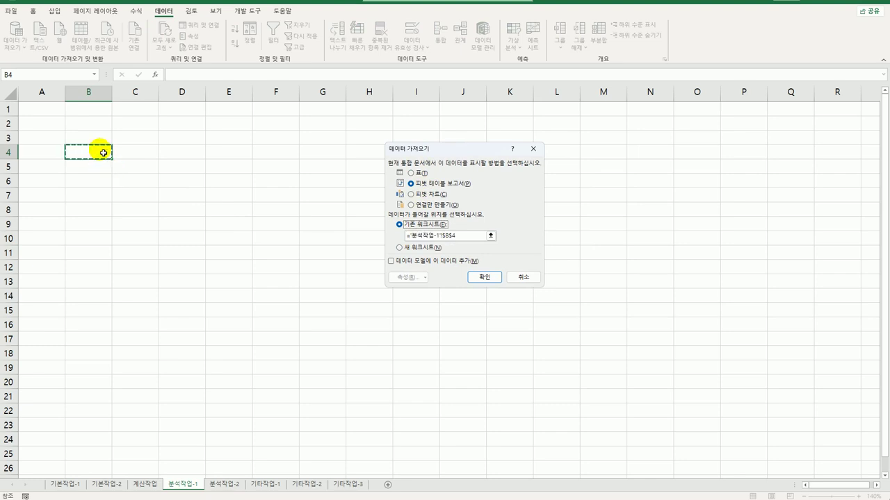
{"action": "left_click", "coordinate": [429, 263]}
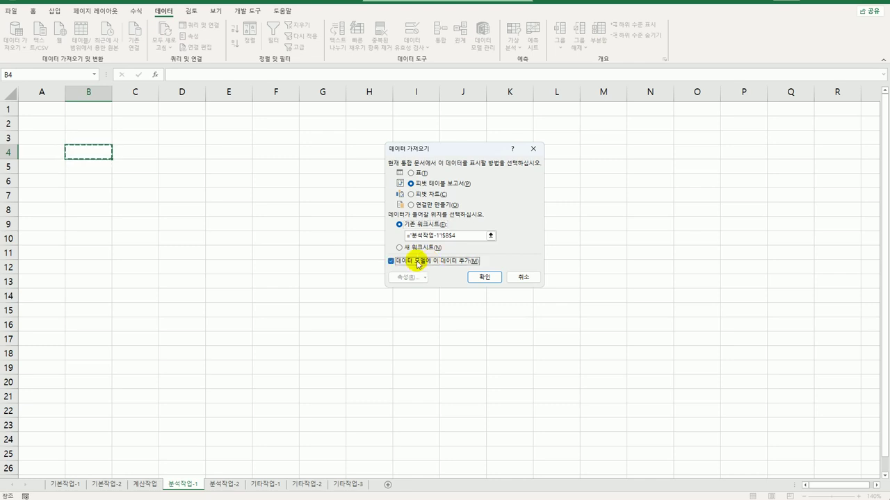
{"action": "left_click", "coordinate": [473, 279]}
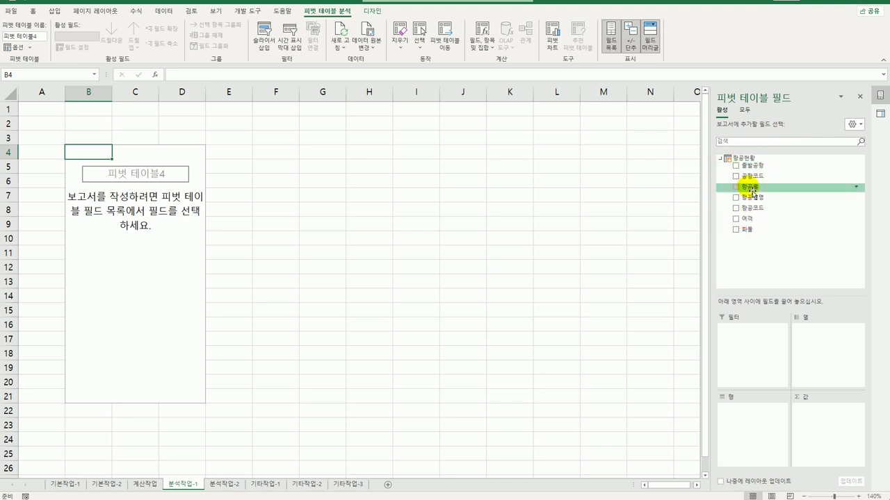
Step: Lay out the PivotTable with 항공월 in rows, 출발공항 in columns, 여객 and 화물 as values, and the Σ 값 field in rows
{"action": "left_click_drag", "start_coordinate": [751, 192], "coordinate": [752, 402]}
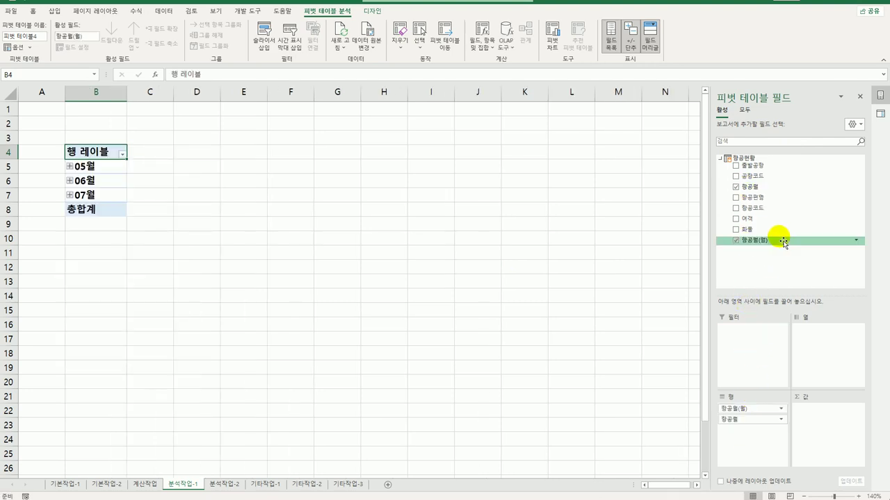
{"action": "left_click_drag", "start_coordinate": [763, 168], "coordinate": [820, 354]}
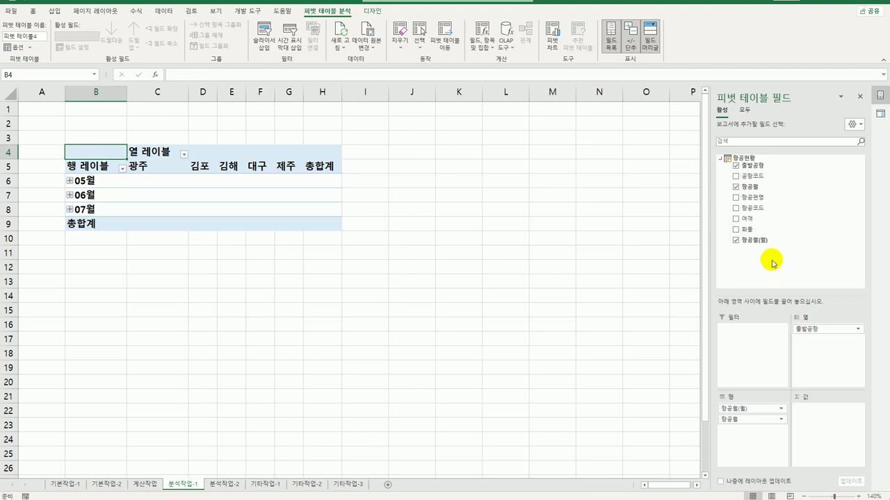
{"action": "left_click_drag", "start_coordinate": [761, 220], "coordinate": [820, 431]}
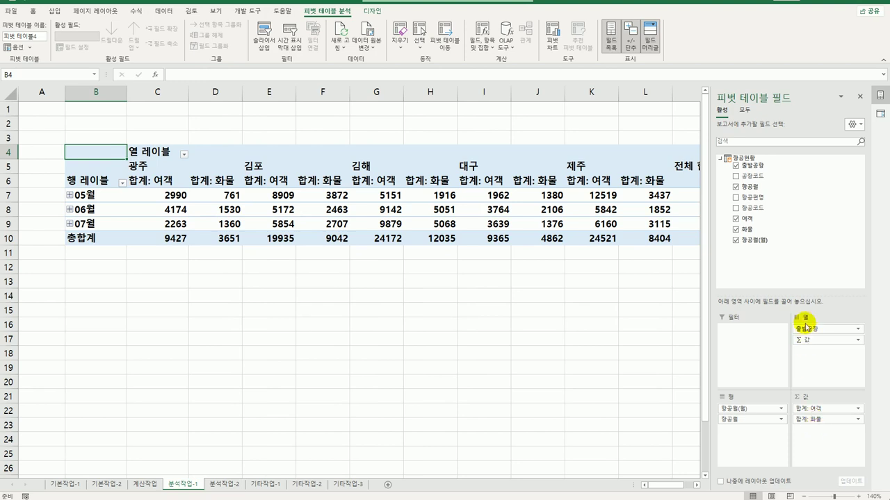
{"action": "left_click_drag", "start_coordinate": [804, 340], "coordinate": [745, 440]}
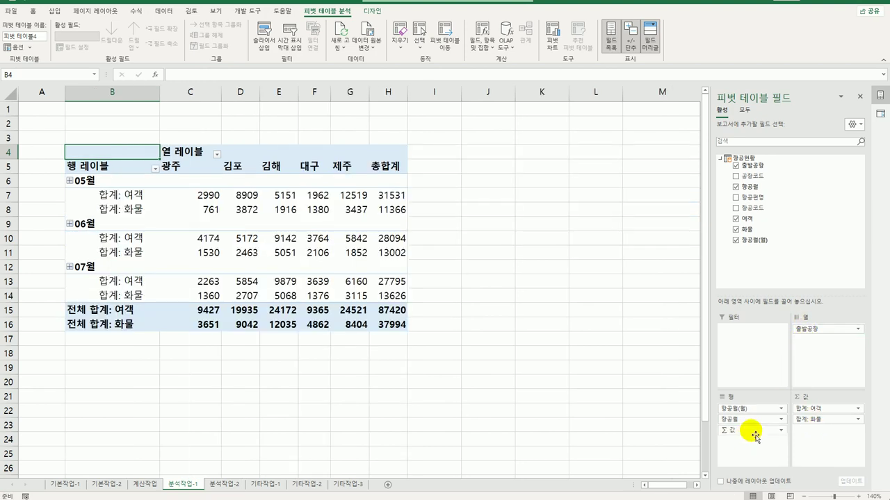
Step: Set the PivotTable's report layout to outline form (개요 형식으로 표시)
{"action": "left_click", "coordinate": [374, 11]}
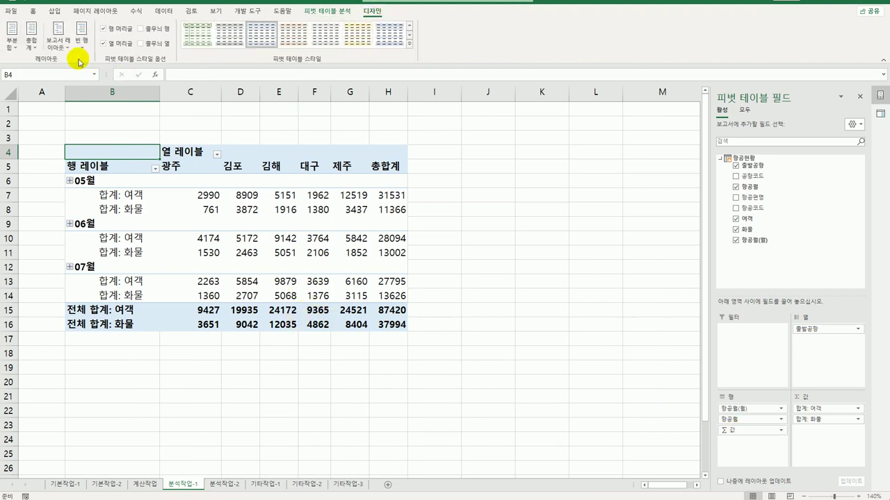
{"action": "left_click", "coordinate": [58, 38]}
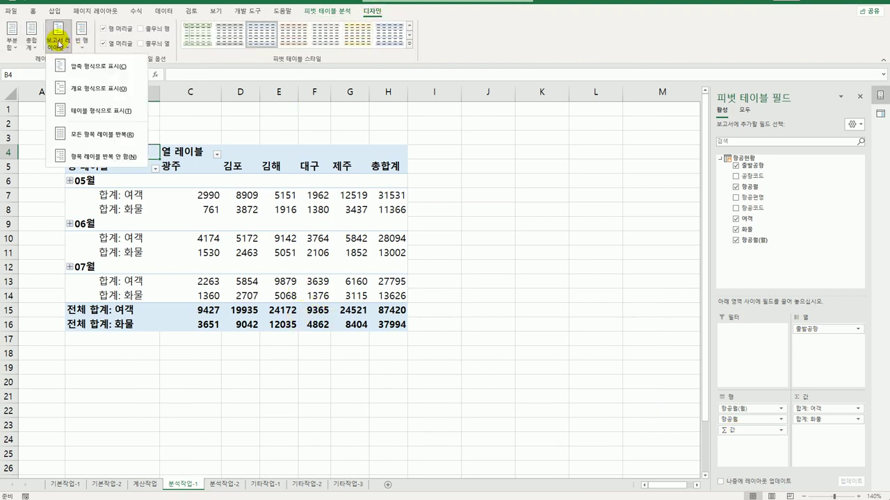
{"action": "left_click", "coordinate": [84, 94]}
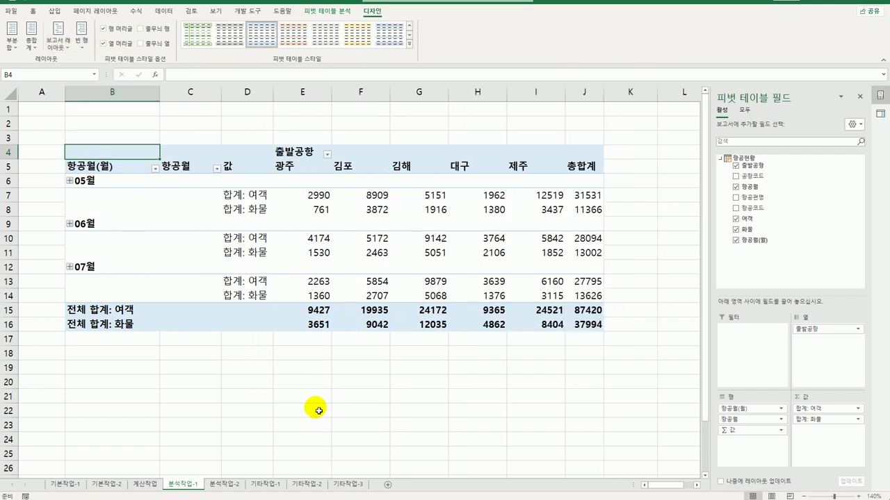
Step: Group the 항공월 row dates by month (월) only
{"action": "left_click", "coordinate": [112, 183]}
{"action": "right_click", "coordinate": [113, 183]}
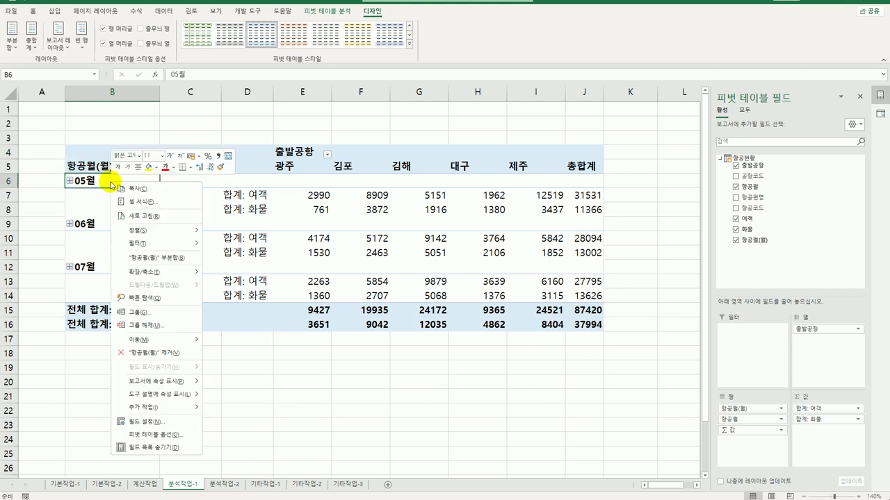
{"action": "left_click", "coordinate": [142, 313]}
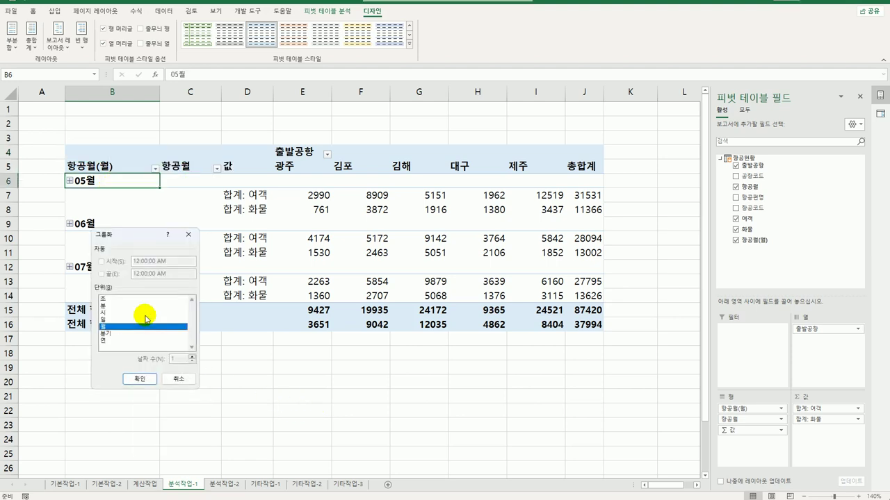
{"action": "left_click", "coordinate": [141, 380]}
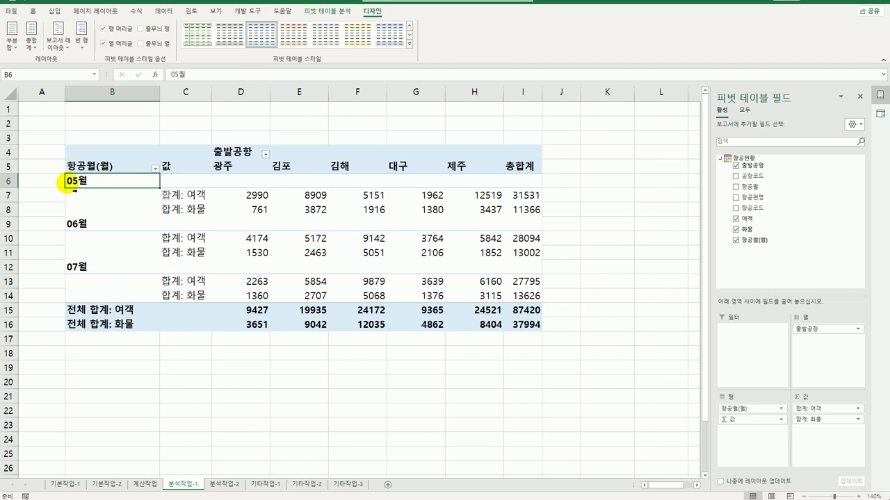
Step: Summarize the 여객 value field by average (평균) and format it as a number with thousands separators and one decimal place
{"action": "left_click", "coordinate": [201, 196]}
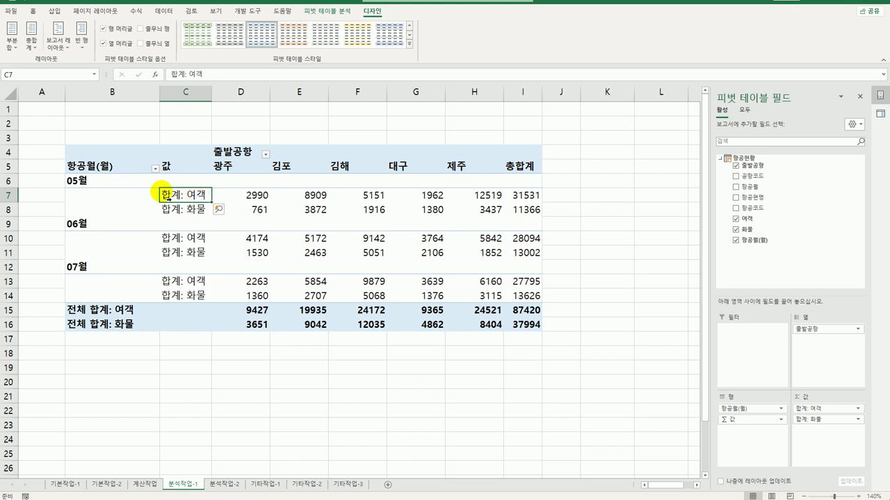
{"action": "right_click", "coordinate": [186, 200]}
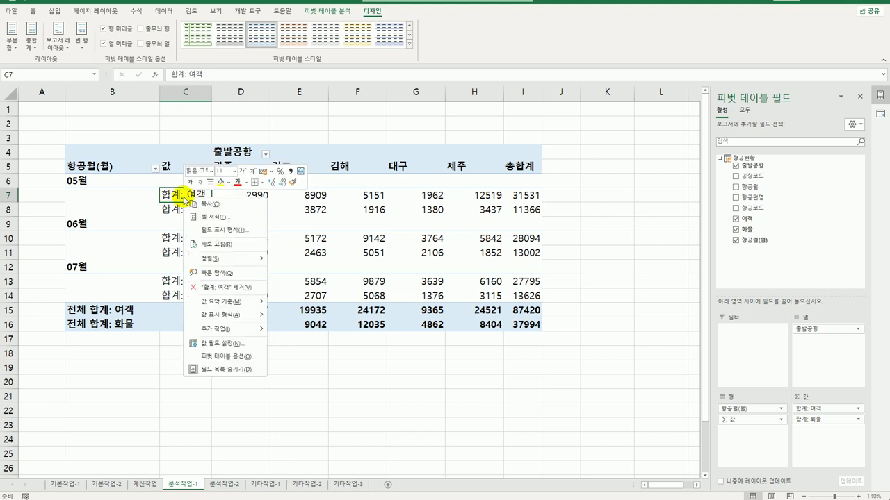
{"action": "left_click", "coordinate": [251, 344]}
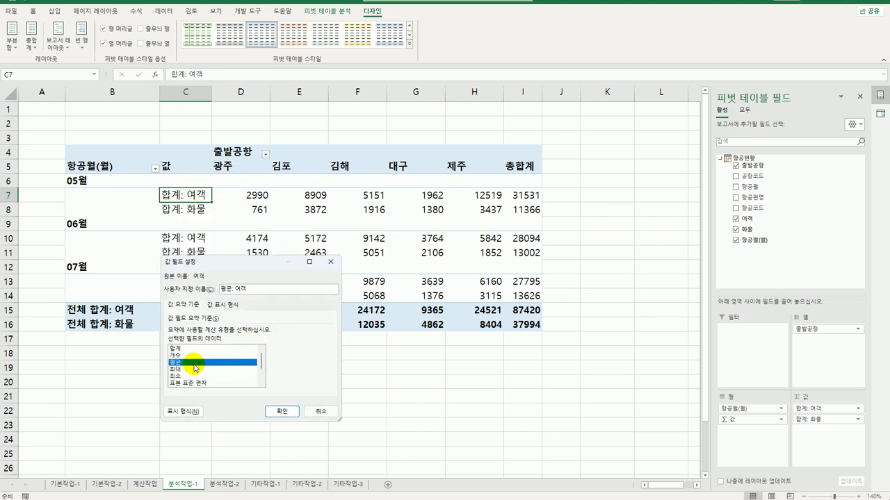
{"action": "left_click", "coordinate": [184, 411]}
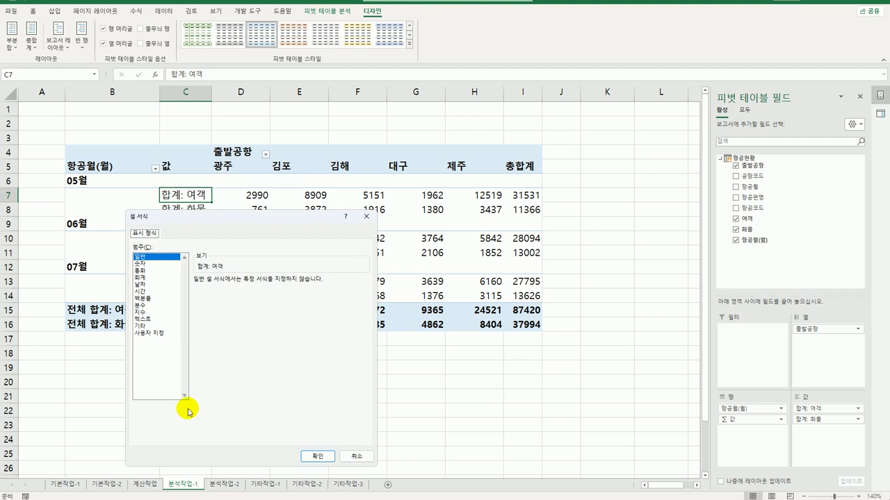
{"action": "left_click", "coordinate": [164, 264]}
{"action": "left_click", "coordinate": [205, 295]}
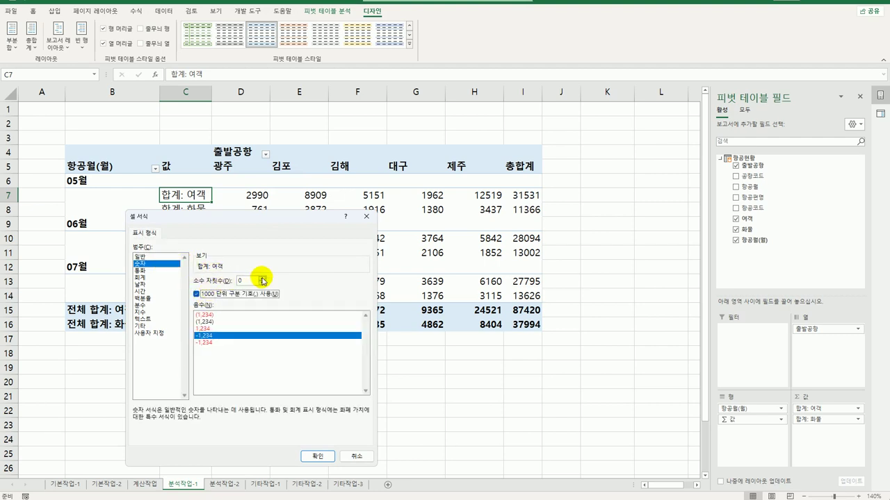
{"action": "left_click", "coordinate": [317, 456]}
{"action": "left_click", "coordinate": [281, 411]}
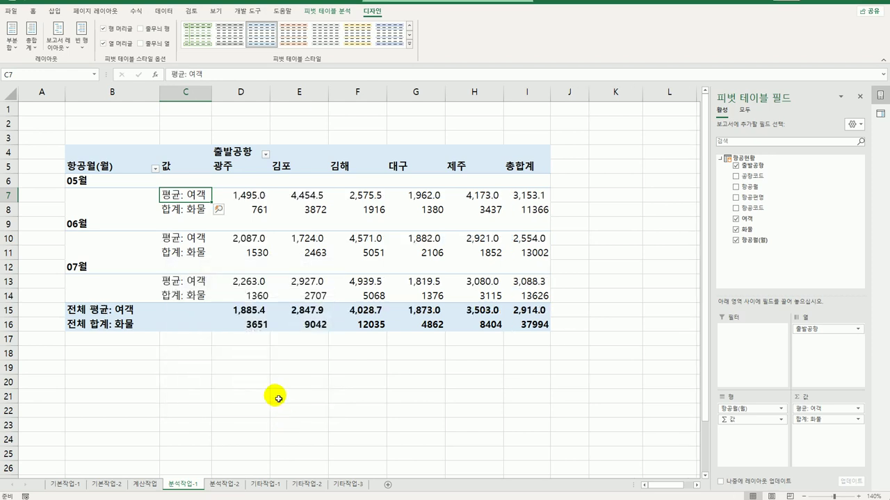
Step: Summarize the 화물 value field by average (평균) and format it as a number with thousands separators and one decimal place
{"action": "left_click", "coordinate": [185, 208]}
{"action": "right_click", "coordinate": [186, 209]}
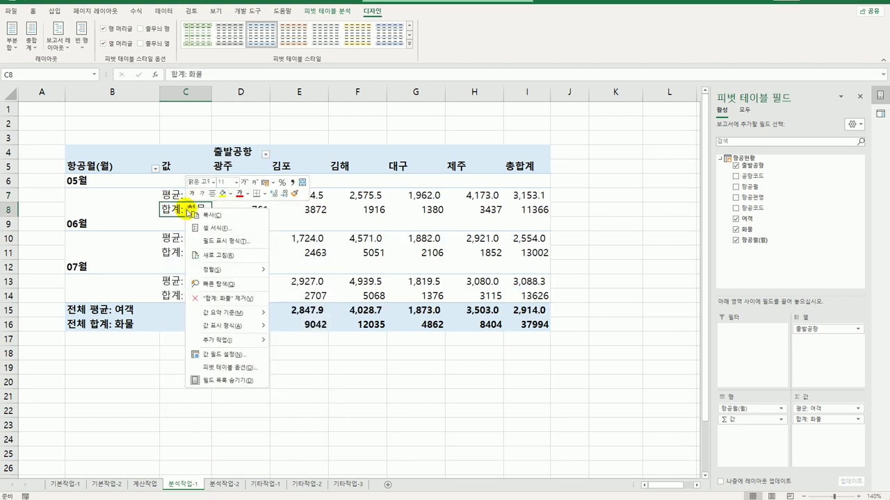
{"action": "left_click", "coordinate": [229, 354]}
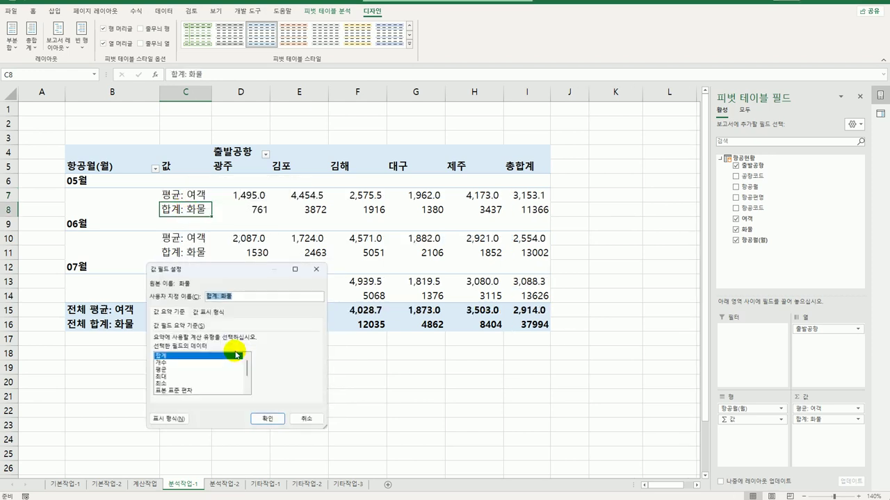
{"action": "left_click", "coordinate": [168, 370]}
{"action": "left_click", "coordinate": [172, 419]}
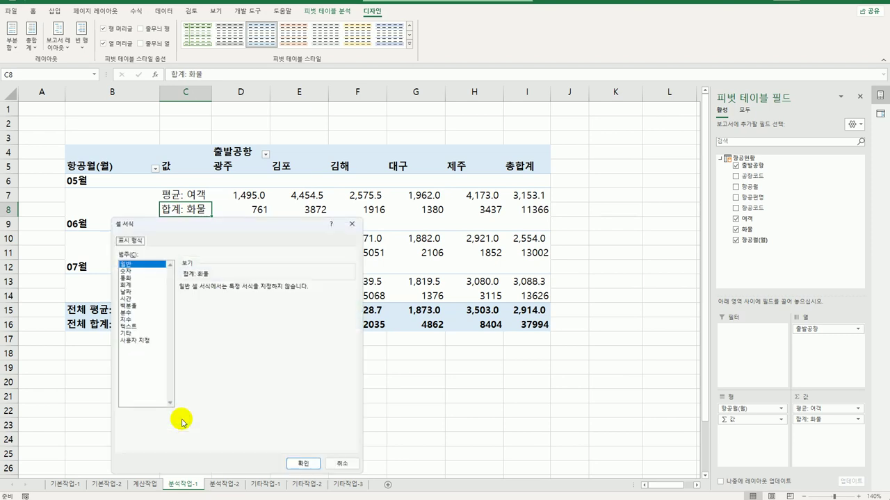
{"action": "left_click", "coordinate": [128, 271]}
{"action": "left_click", "coordinate": [201, 301]}
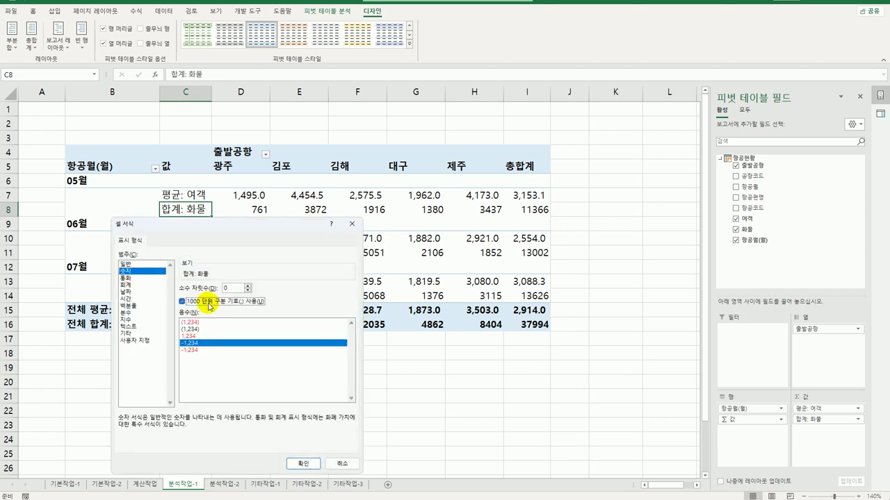
{"action": "left_click", "coordinate": [248, 291]}
{"action": "left_click", "coordinate": [247, 290]}
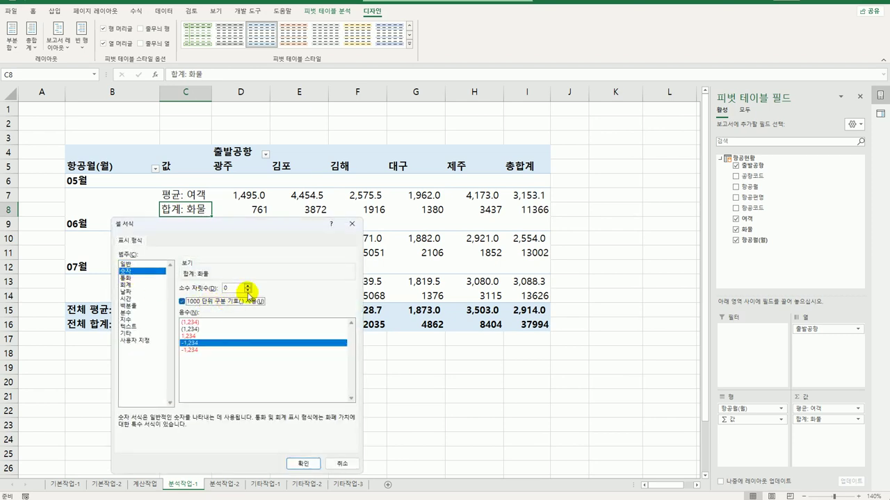
{"action": "left_click", "coordinate": [300, 463]}
{"action": "left_click", "coordinate": [265, 418]}
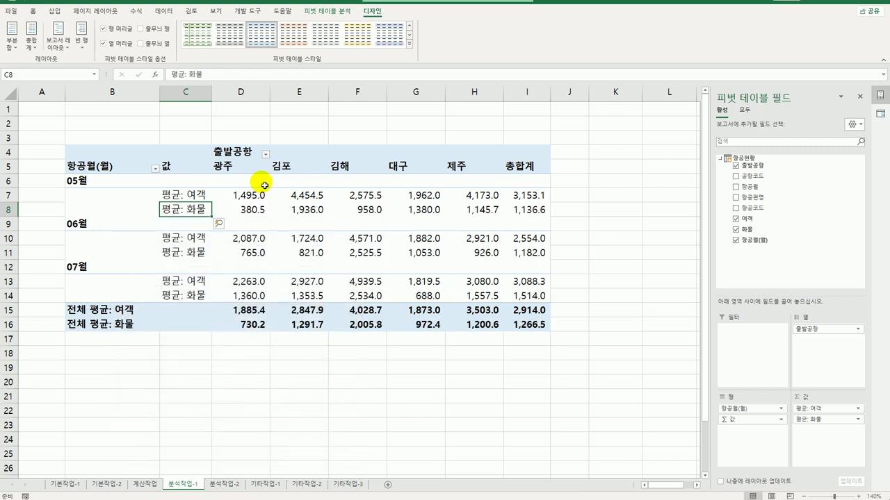
Step: Show grand totals for columns only (열의 총합계만 설정) and apply the medium (중간) green PivotTable style with a solid green header
{"action": "left_click", "coordinate": [33, 46]}
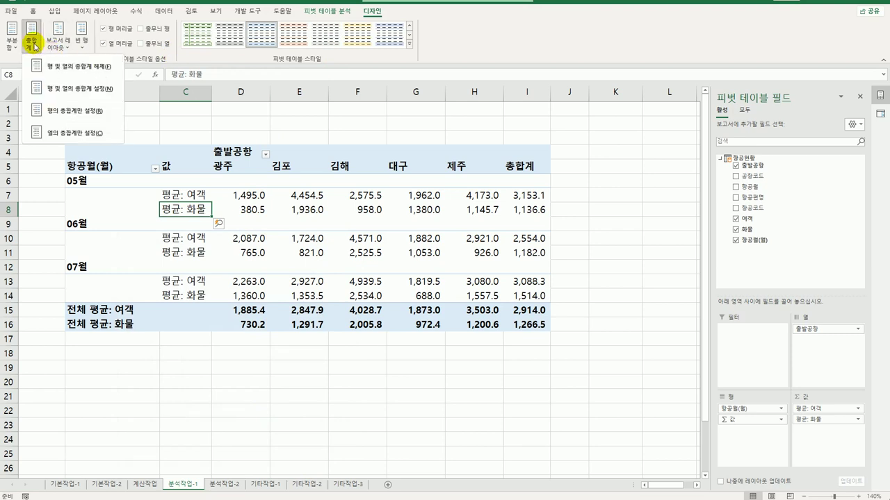
{"action": "left_click", "coordinate": [63, 138]}
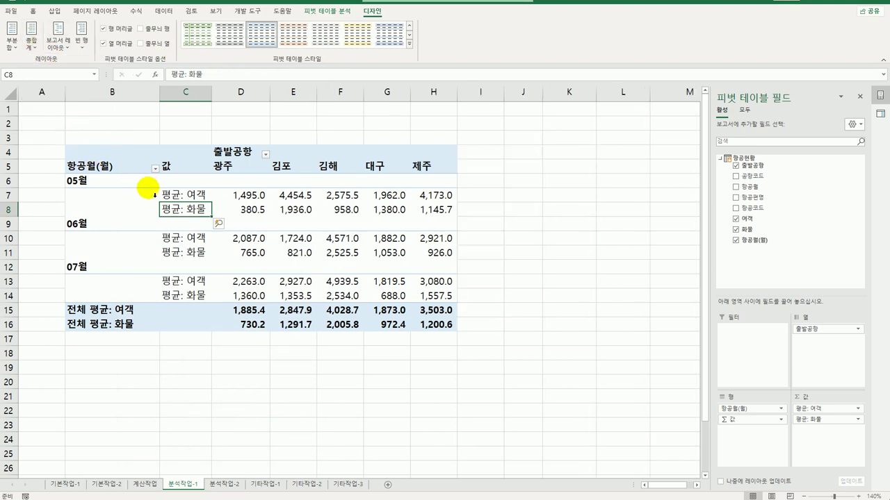
{"action": "left_click", "coordinate": [409, 43]}
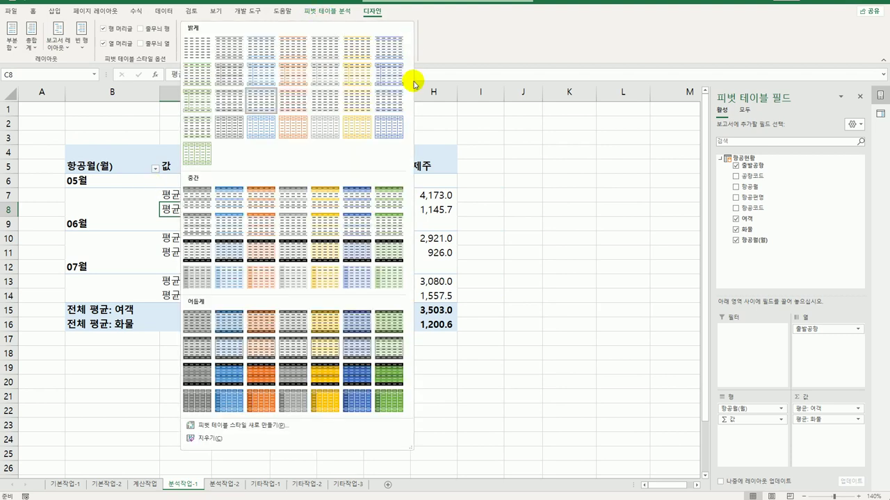
{"action": "left_click", "coordinate": [386, 231]}
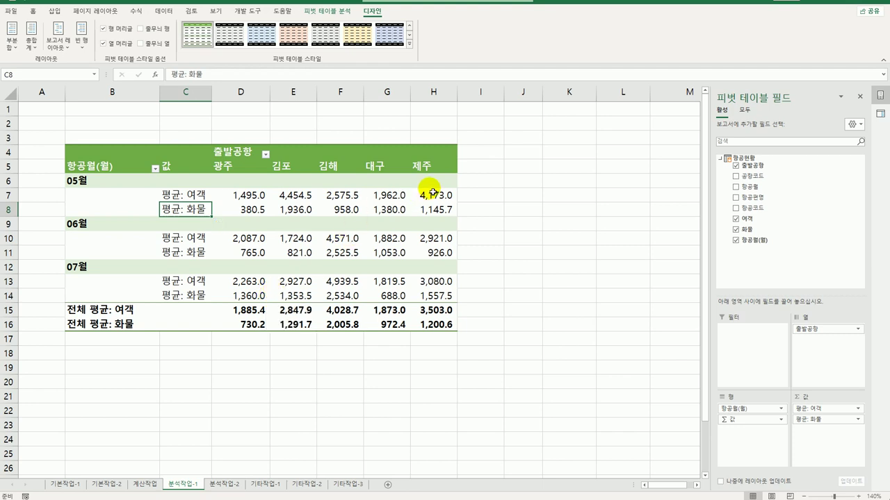
Step: Extract the detail records behind the 05월 average 여객 value for 제주 to a new sheet, and return to 분석작업-1
{"action": "left_click", "coordinate": [432, 195]}
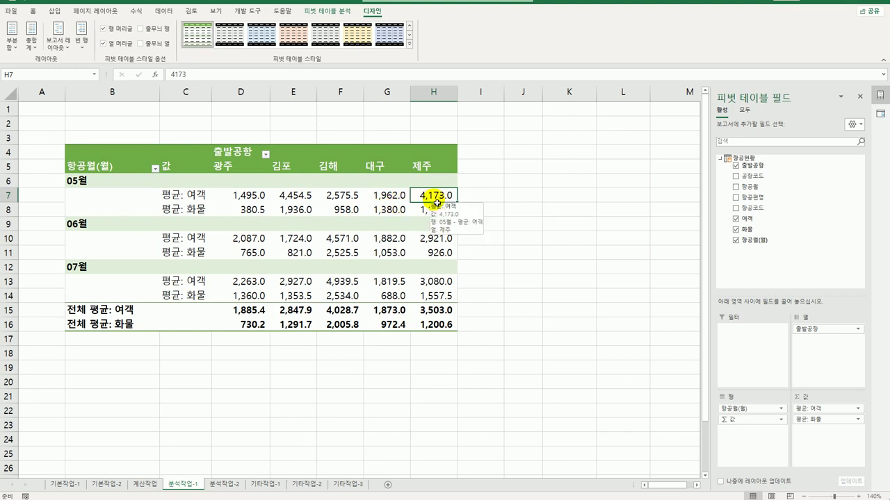
{"action": "double_click", "coordinate": [438, 201]}
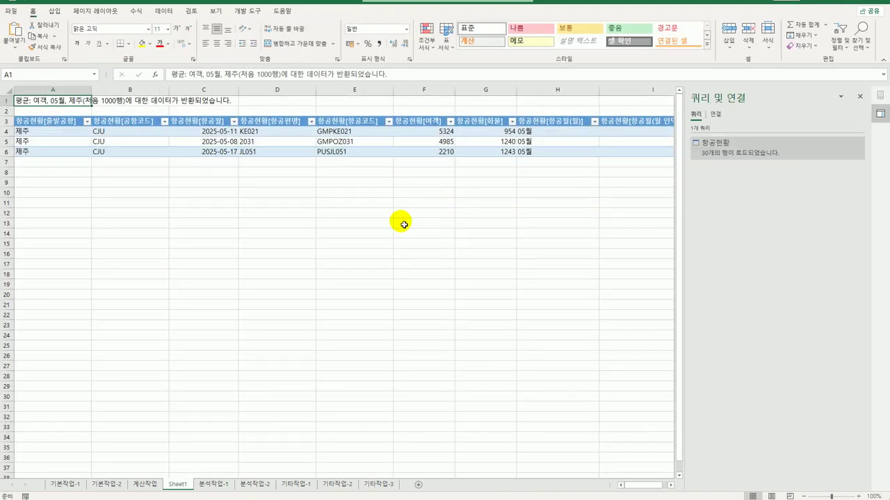
{"action": "left_click", "coordinate": [227, 478]}
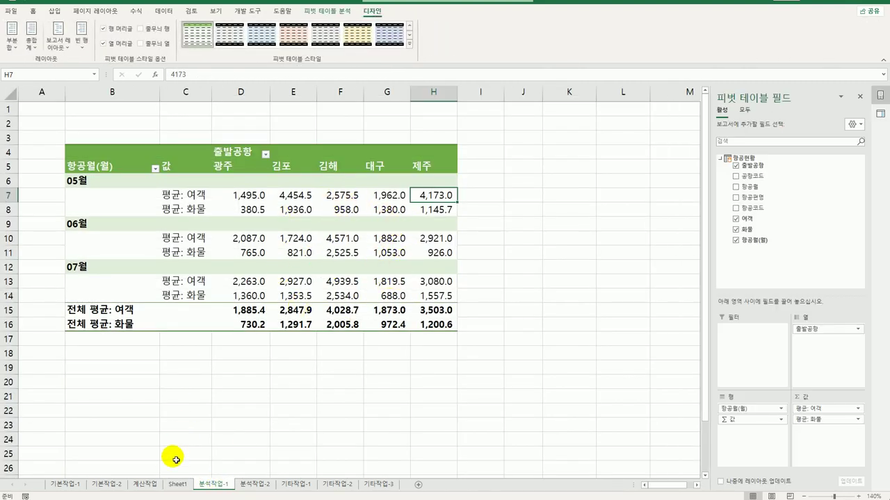
Step: Rename the extracted detail sheet 5월제주공항, and go back to the 분석작업-1 sheet
{"action": "left_click", "coordinate": [178, 484]}
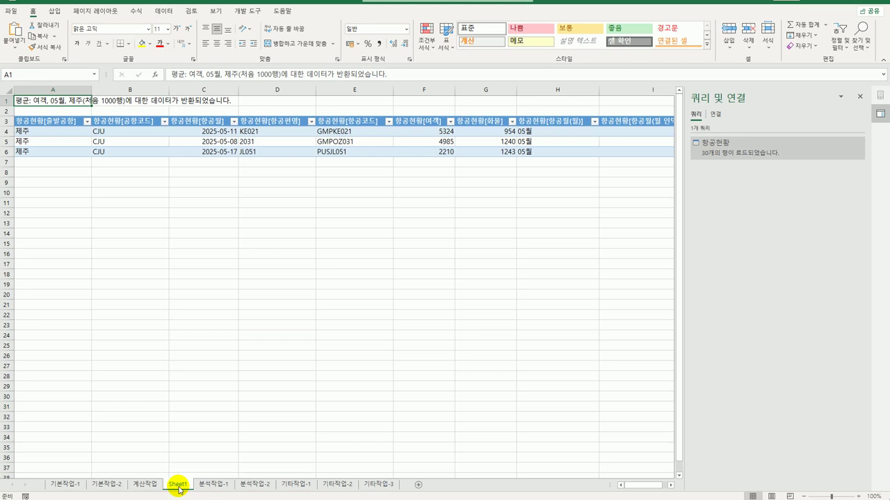
{"action": "double_click", "coordinate": [178, 484]}
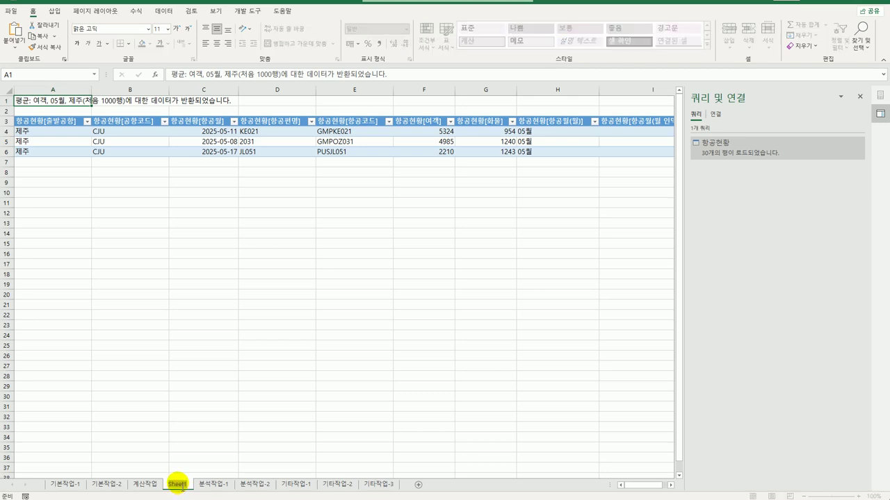
{"action": "type", "text": "5월제주"}
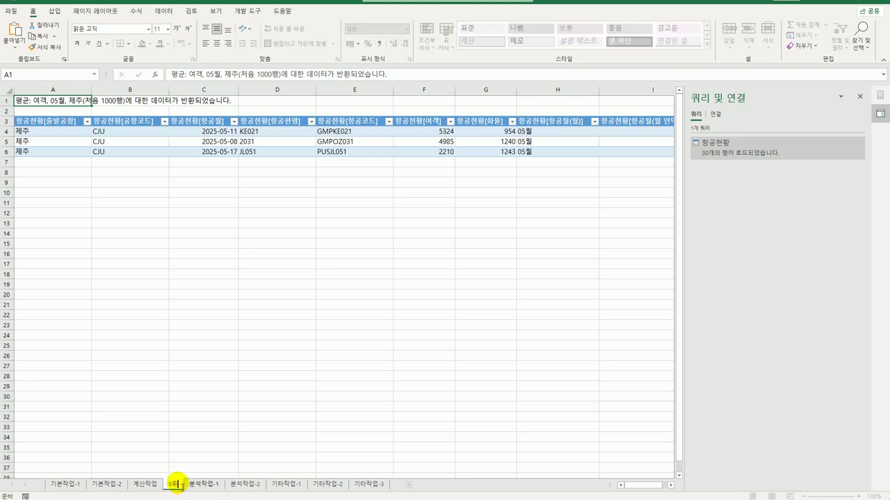
{"action": "type", "text": "공항"}
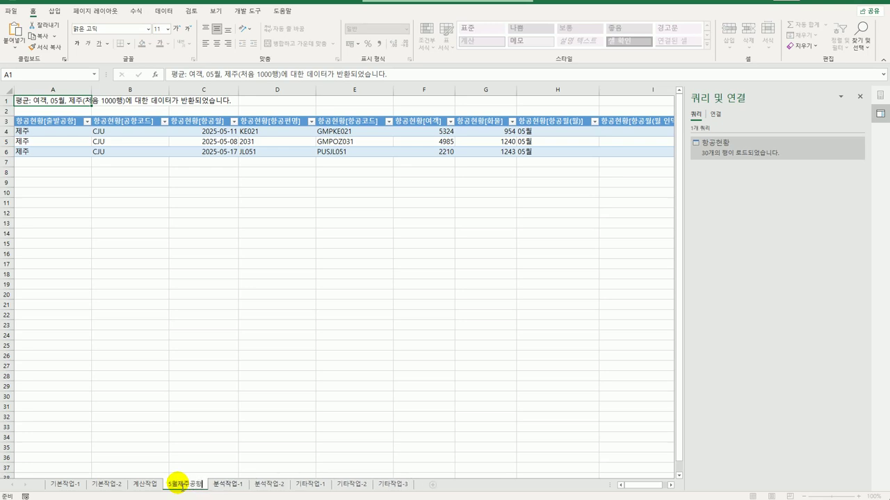
{"action": "key", "text": "Return"}
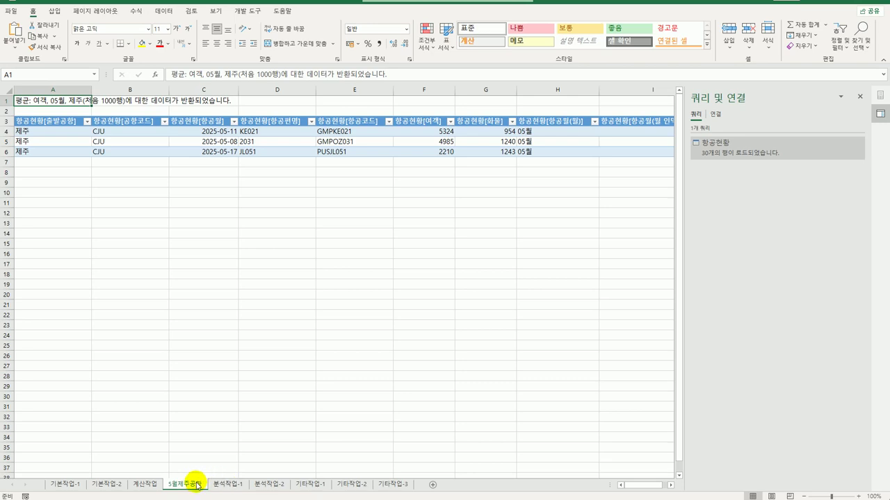
{"action": "left_click", "coordinate": [222, 484]}
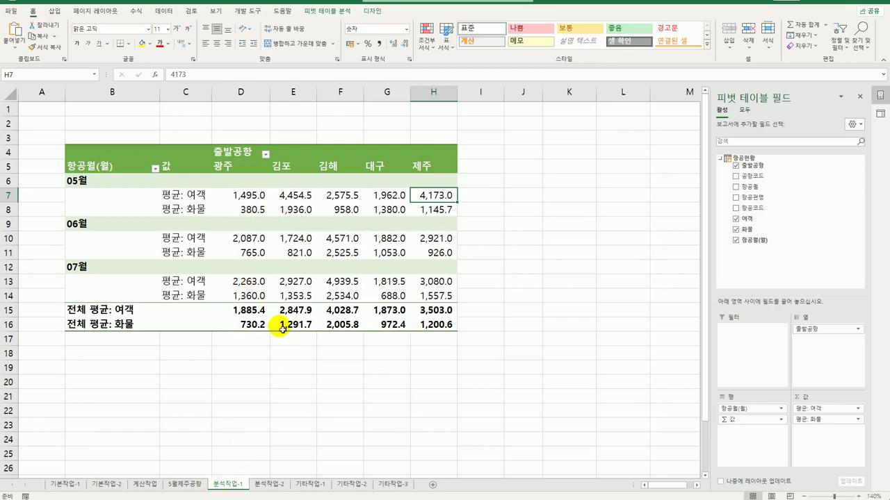
Step: Add a blank worksheet after 분석작업-1, set its zoom to 140%, and close the 쿼리 및 연결 pane
{"action": "left_click", "coordinate": [433, 484]}
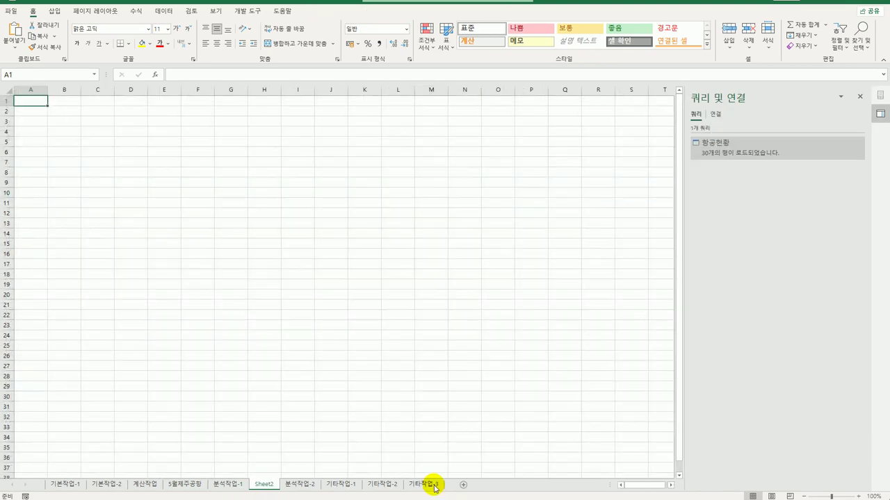
{"action": "left_click", "coordinate": [858, 496]}
{"action": "left_click", "coordinate": [858, 496]}
{"action": "left_click", "coordinate": [858, 496]}
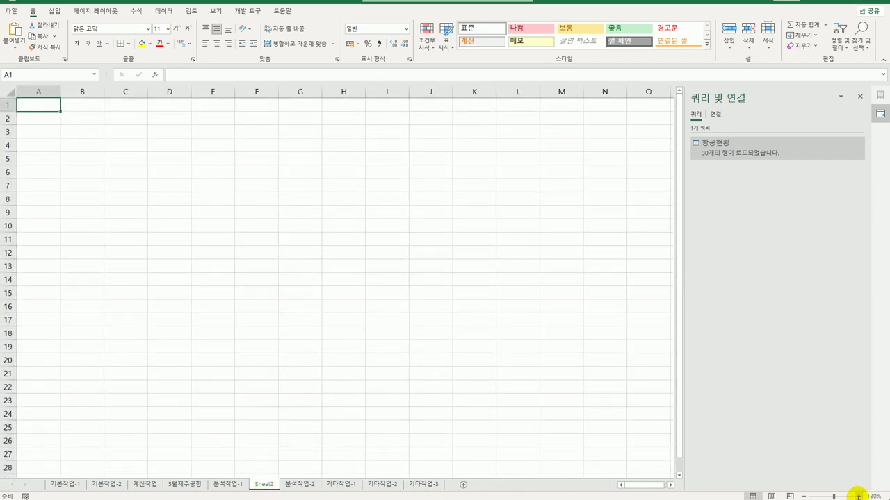
{"action": "left_click", "coordinate": [858, 496]}
{"action": "left_click", "coordinate": [851, 97]}
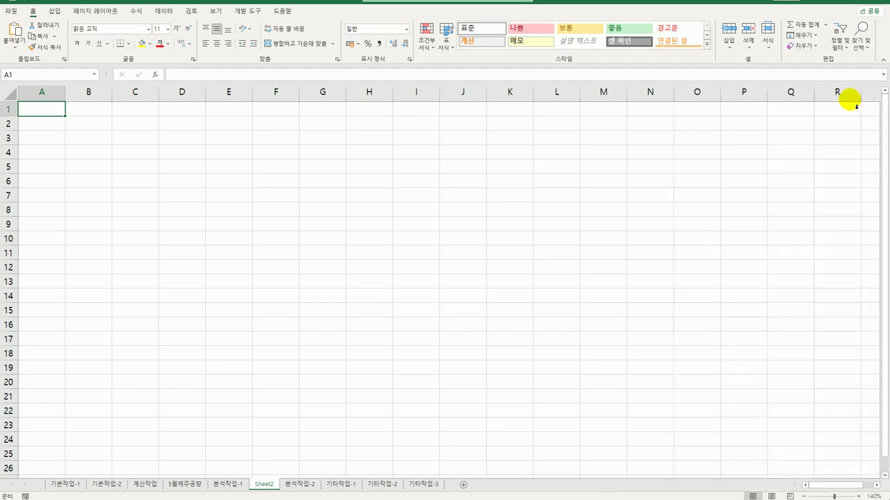
Step: Start a PivotTable at cell B4 of the new sheet using an external data source, and browse for its connection file
{"action": "left_click", "coordinate": [90, 159]}
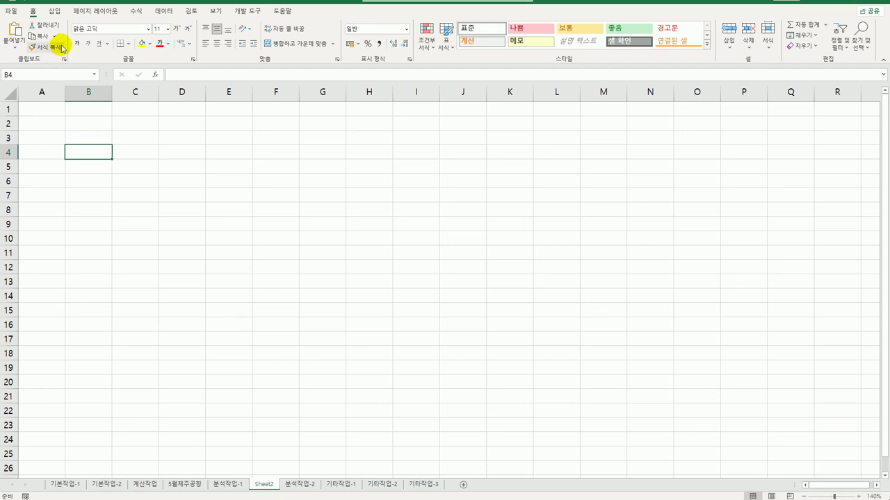
{"action": "left_click", "coordinate": [61, 13]}
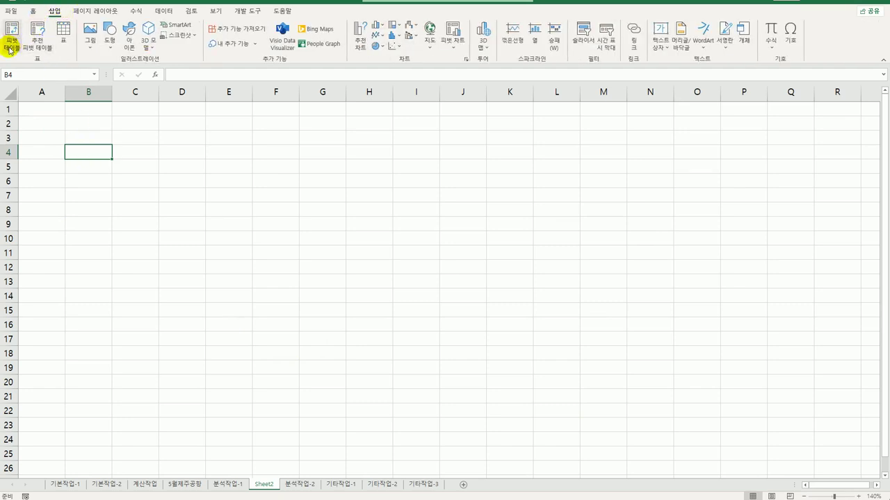
{"action": "left_click", "coordinate": [10, 46]}
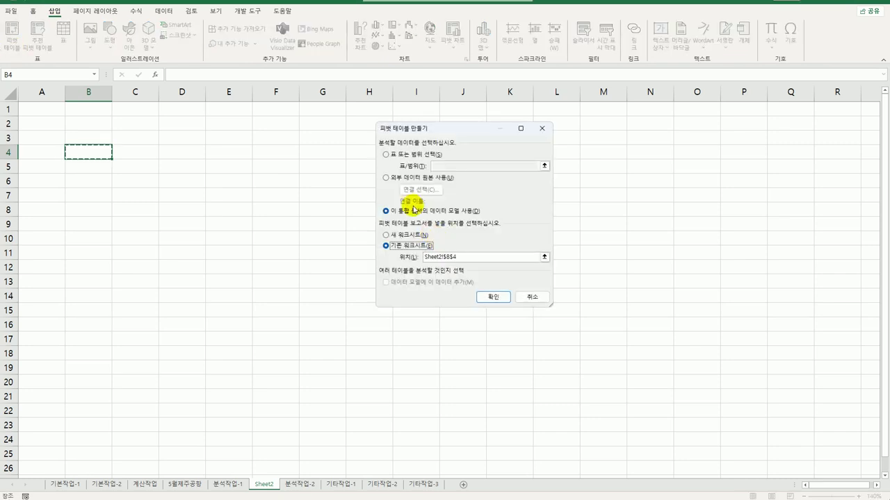
{"action": "left_click", "coordinate": [400, 179]}
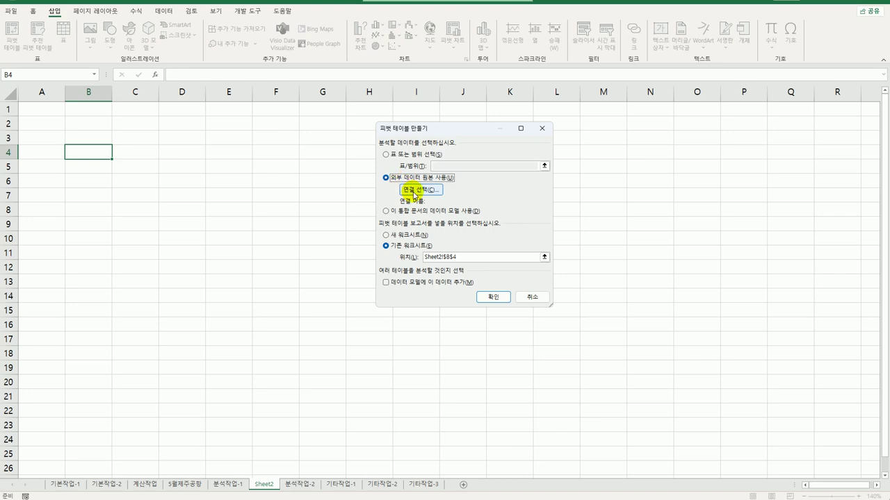
{"action": "left_click", "coordinate": [410, 189]}
{"action": "left_click", "coordinate": [386, 319]}
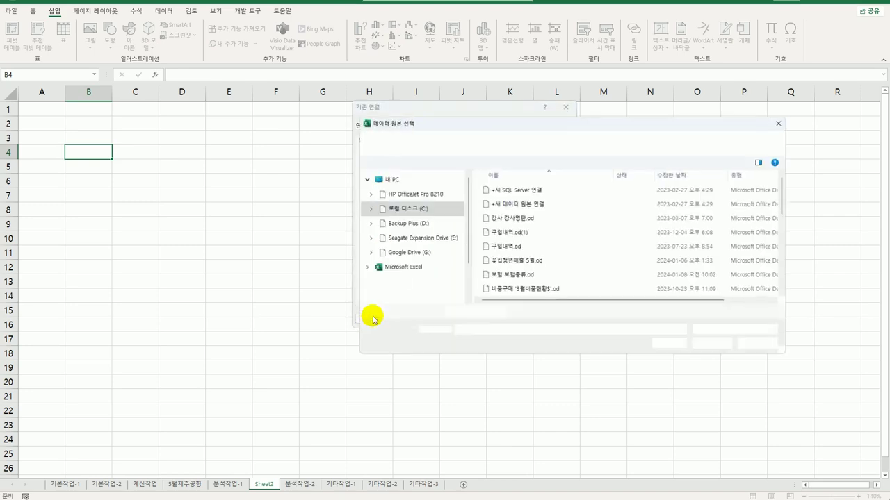
Step: Open the 항공현황 text file from C:\컴활1급(상시)\스프레드시트\상시공략문제 as the PivotTable's data source
{"action": "left_click", "coordinate": [440, 182]}
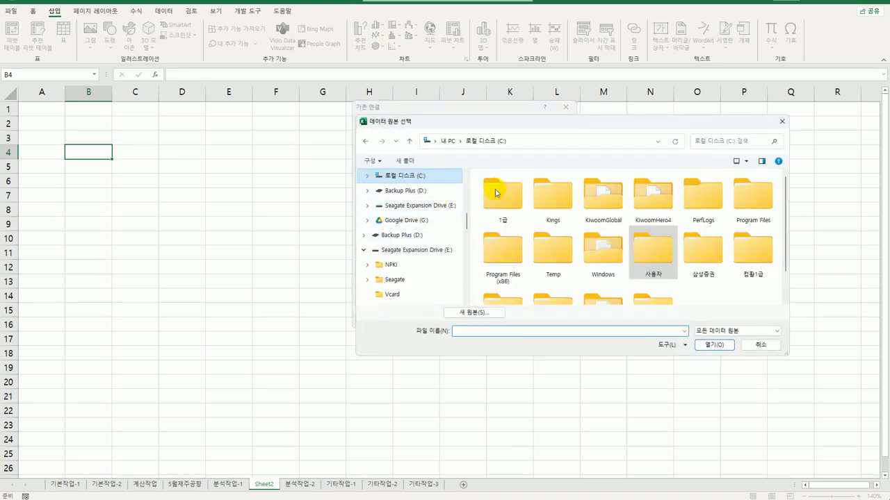
{"action": "scroll", "coordinate": [647, 274], "scroll_direction": "down", "scroll_amount": 1}
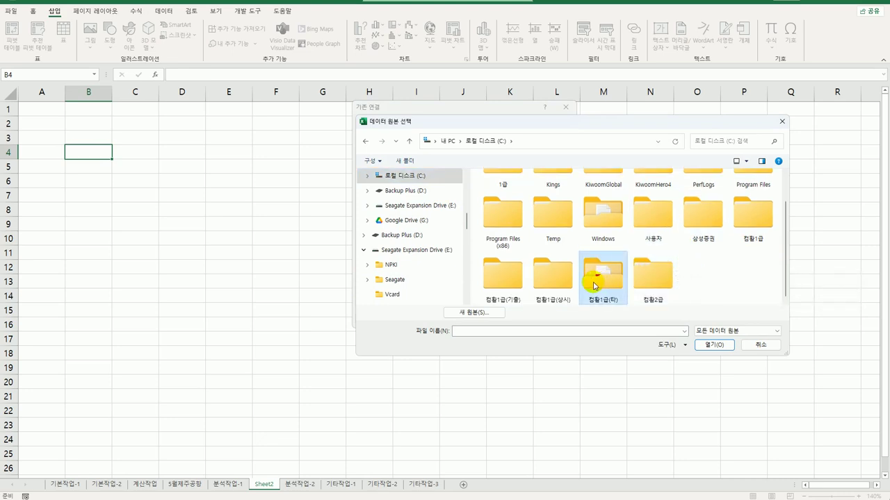
{"action": "double_click", "coordinate": [556, 286]}
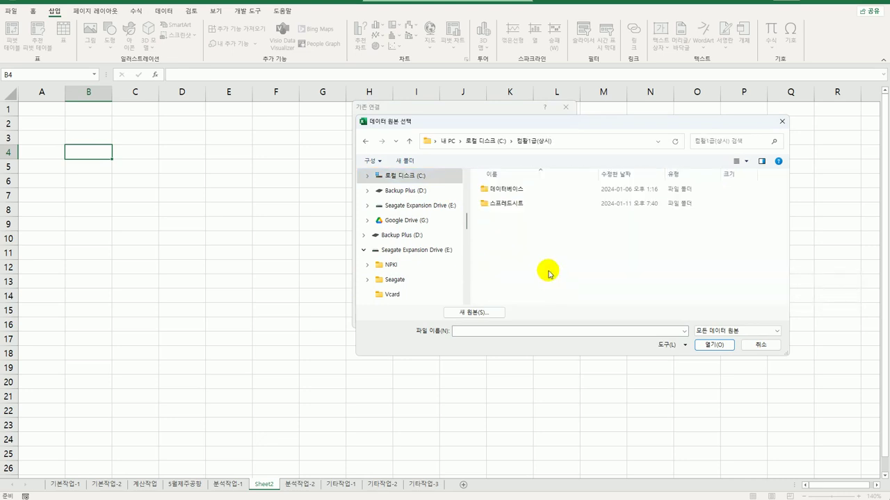
{"action": "double_click", "coordinate": [521, 202]}
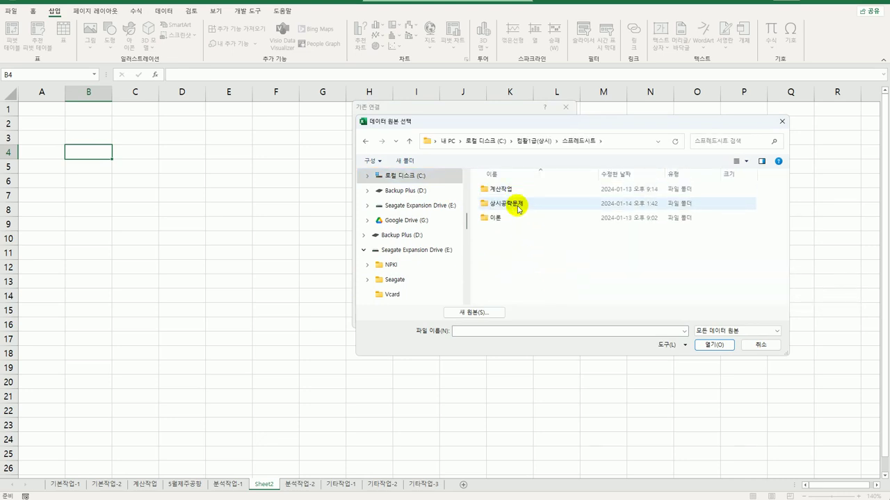
{"action": "double_click", "coordinate": [518, 207]}
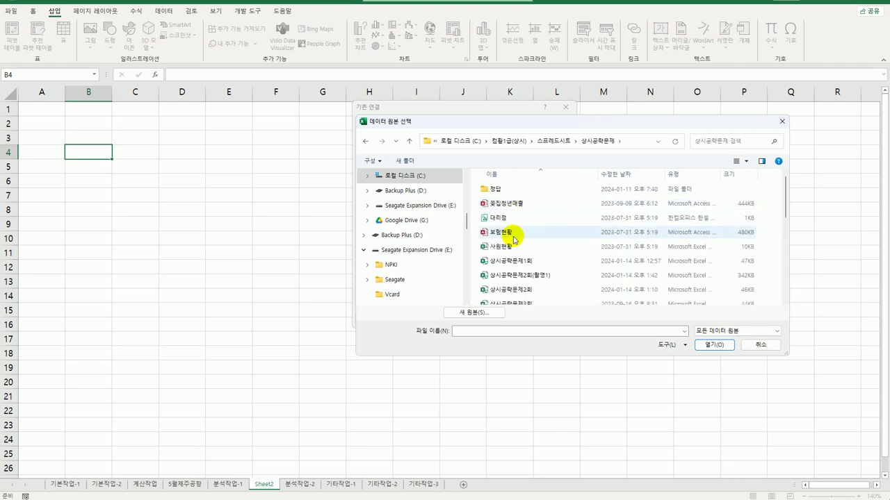
{"action": "scroll", "coordinate": [516, 250], "scroll_direction": "down", "scroll_amount": 5}
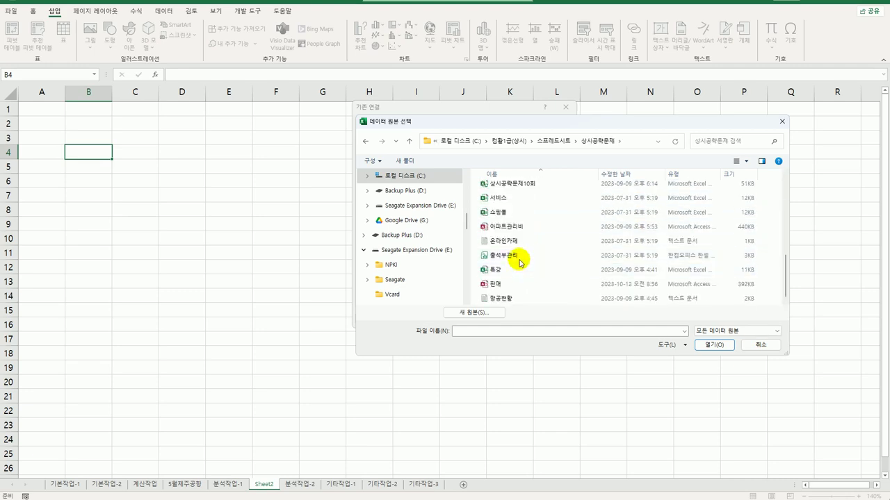
{"action": "left_click", "coordinate": [520, 299]}
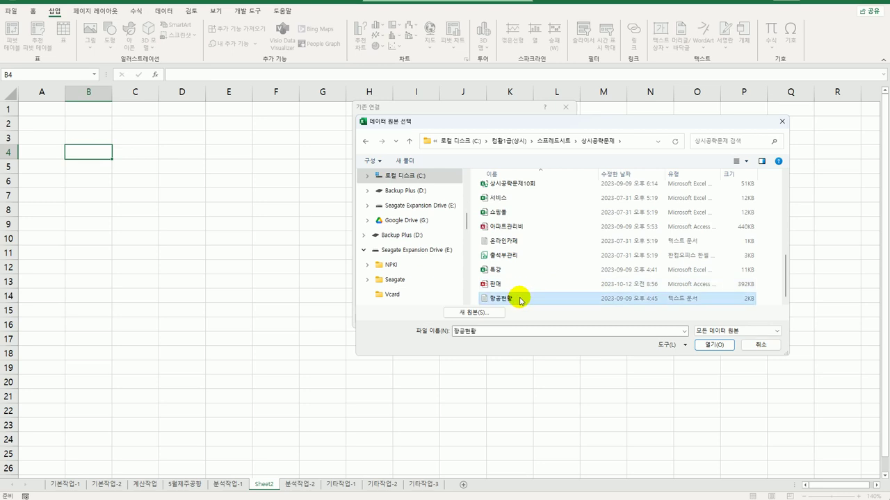
{"action": "left_click", "coordinate": [712, 345]}
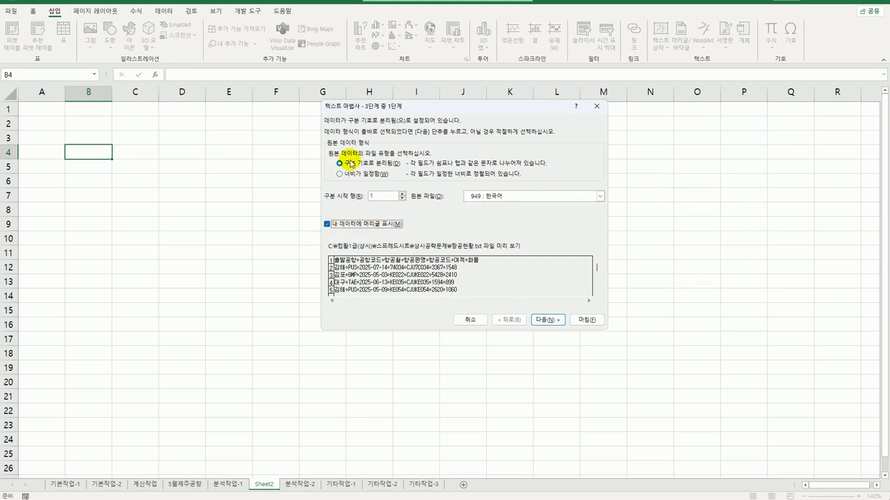
Step: Import the 항공현황 text as tab-delimited data with headers, keeping the general (일반) format for all columns
{"action": "left_click", "coordinate": [540, 321]}
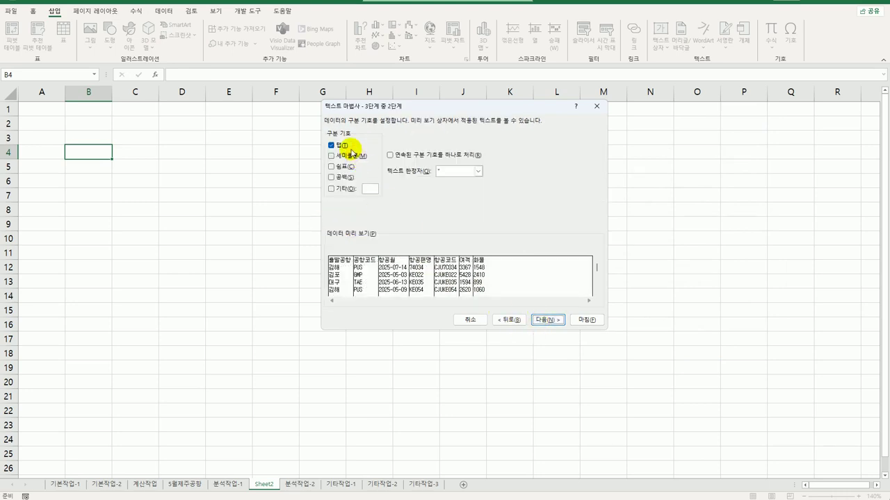
{"action": "left_click", "coordinate": [544, 321]}
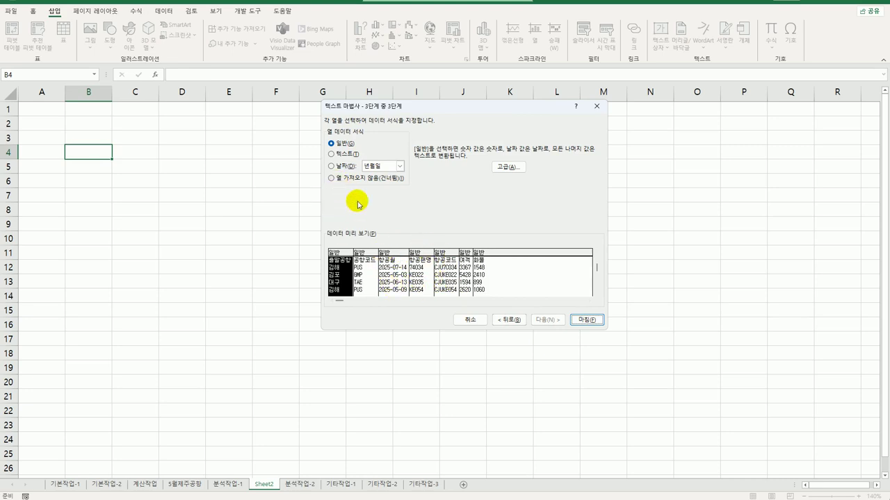
{"action": "left_click", "coordinate": [464, 253]}
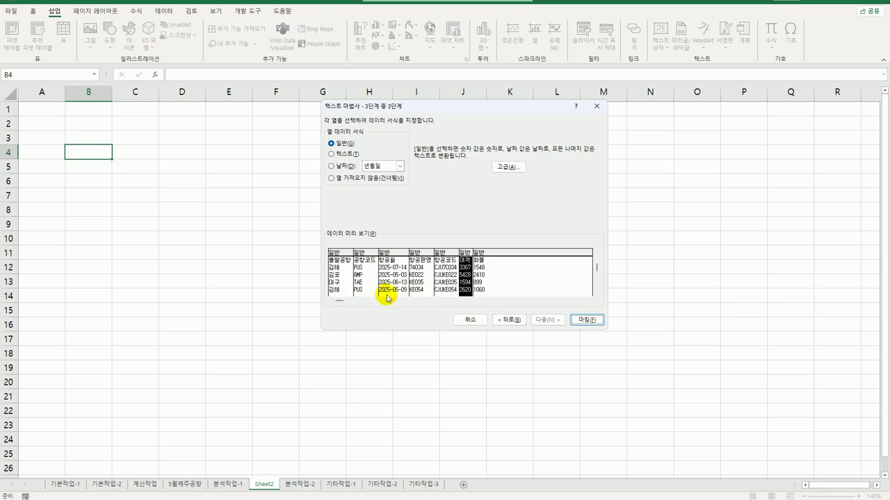
{"action": "left_click", "coordinate": [587, 321]}
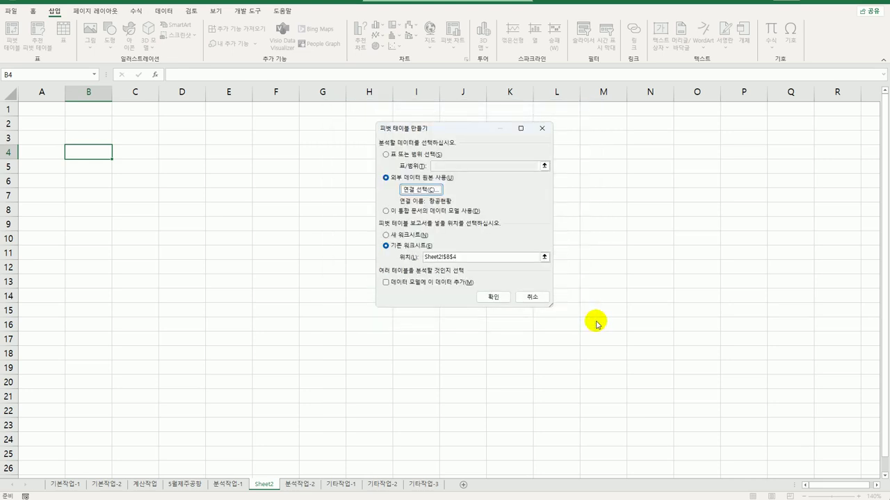
Step: Create the pivot table at Sheet2!$B$4 with the data model, placing 항공월 and Σ 값 in rows, 출발공항 in columns, and 여객 and 화물 in values
{"action": "left_click", "coordinate": [388, 282]}
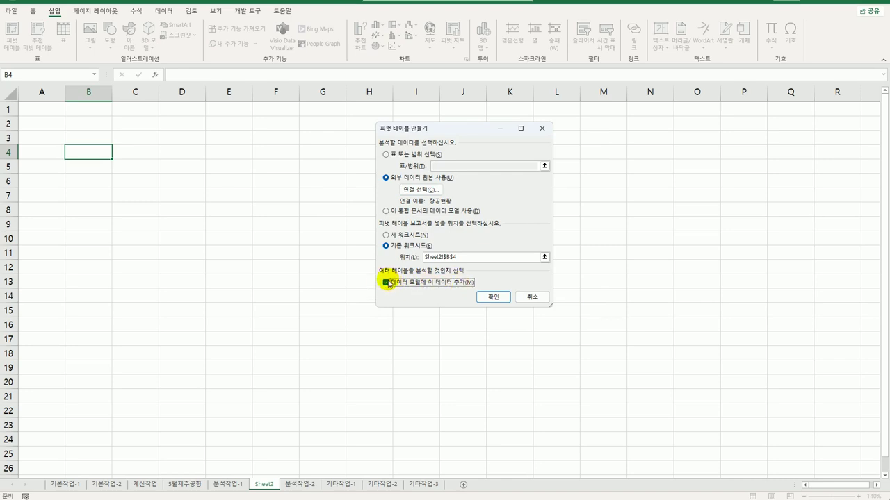
{"action": "left_click", "coordinate": [490, 299]}
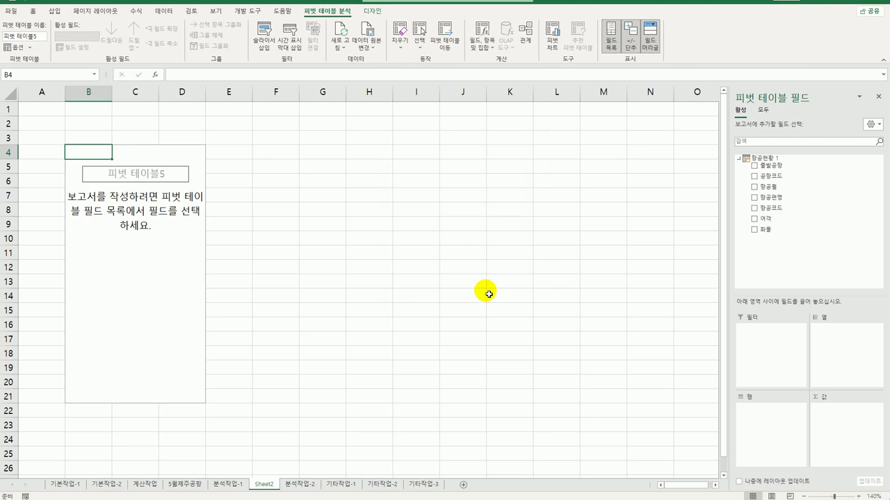
{"action": "left_click_drag", "start_coordinate": [784, 186], "coordinate": [768, 434]}
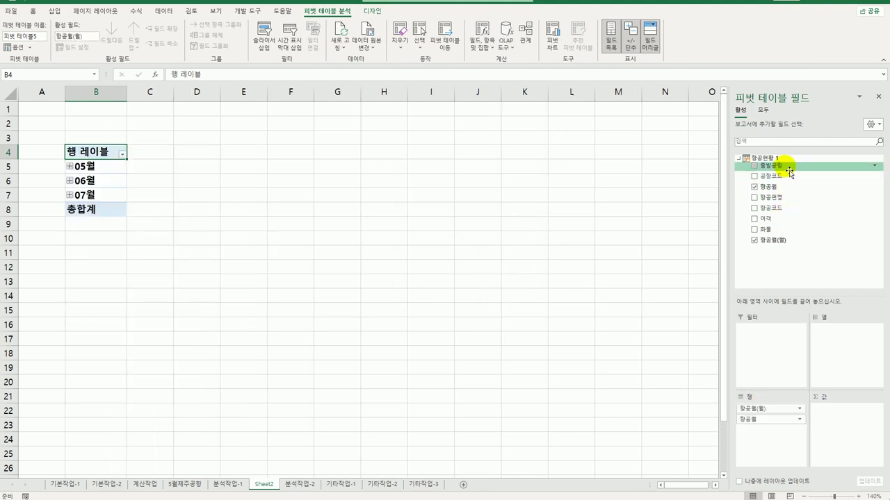
{"action": "left_click_drag", "start_coordinate": [789, 170], "coordinate": [839, 365]}
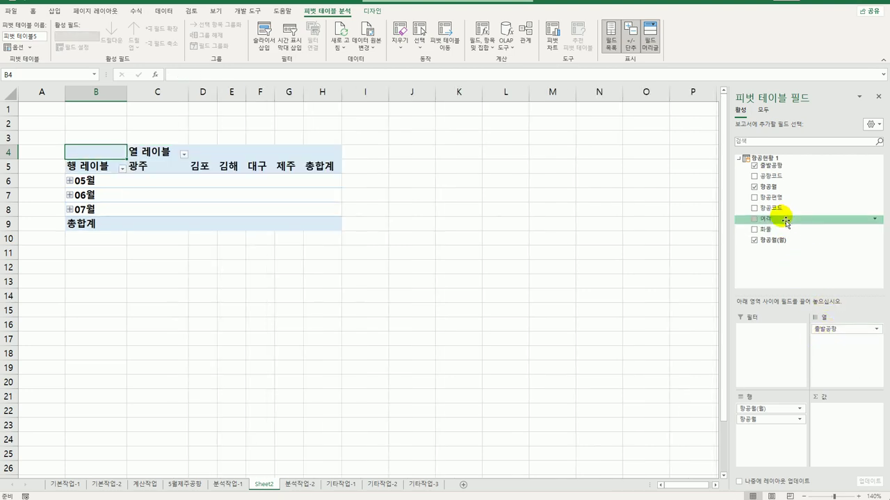
{"action": "left_click_drag", "start_coordinate": [785, 220], "coordinate": [820, 447]}
{"action": "left_click_drag", "start_coordinate": [842, 343], "coordinate": [778, 437]}
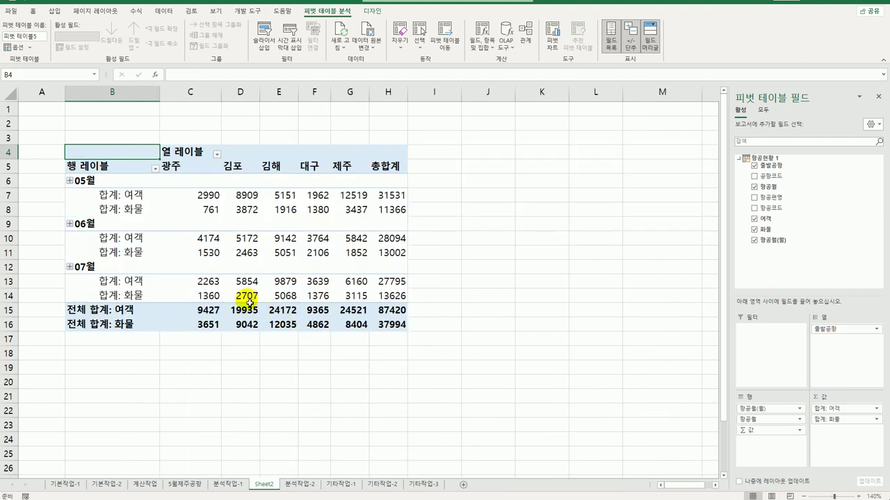
Step: Display the pivot table report in outline form (개요 형식)
{"action": "mouse_move", "coordinate": [237, 280]}
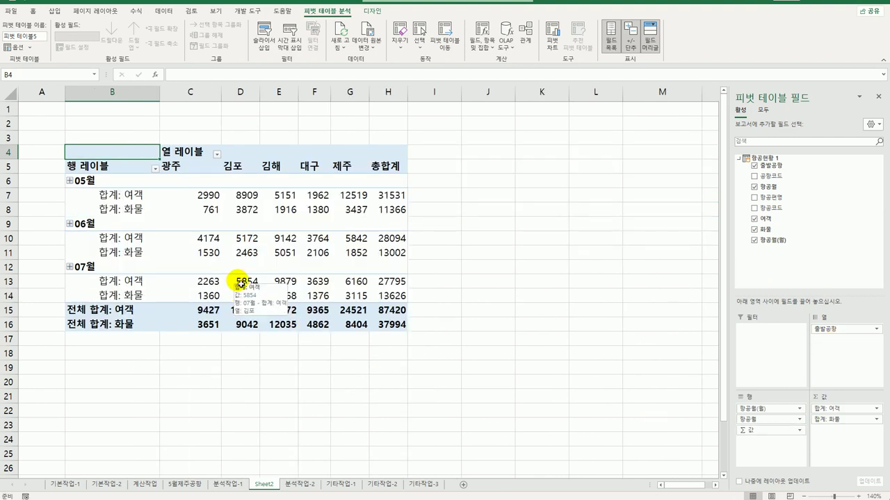
{"action": "left_click", "coordinate": [372, 11]}
{"action": "left_click", "coordinate": [72, 54]}
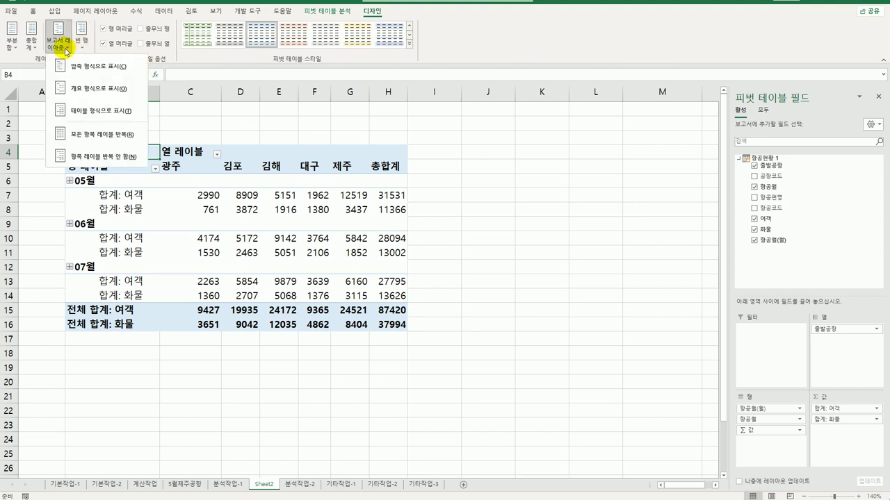
{"action": "left_click", "coordinate": [77, 87]}
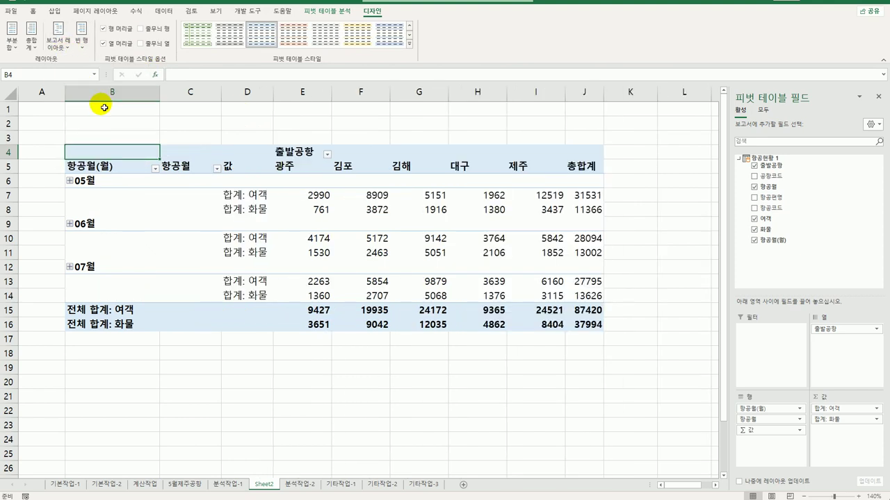
Step: Group the pivot table's flight dates by month (월) only
{"action": "right_click", "coordinate": [116, 184]}
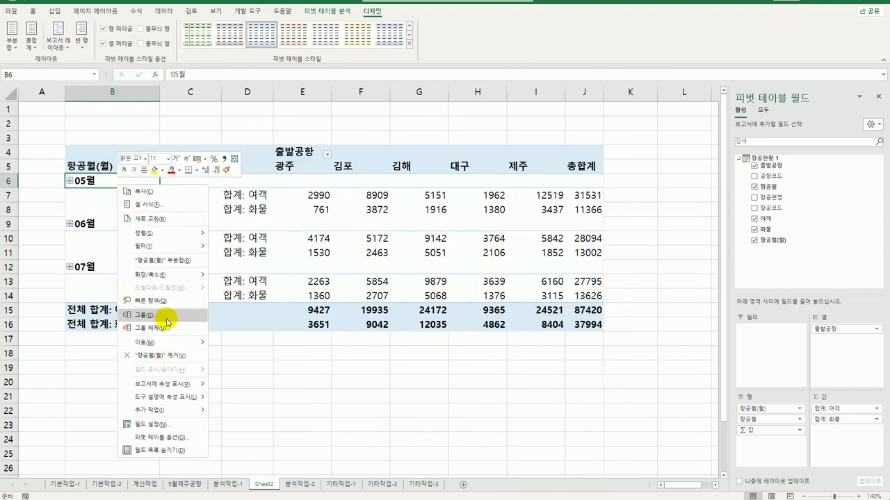
{"action": "left_click", "coordinate": [166, 317]}
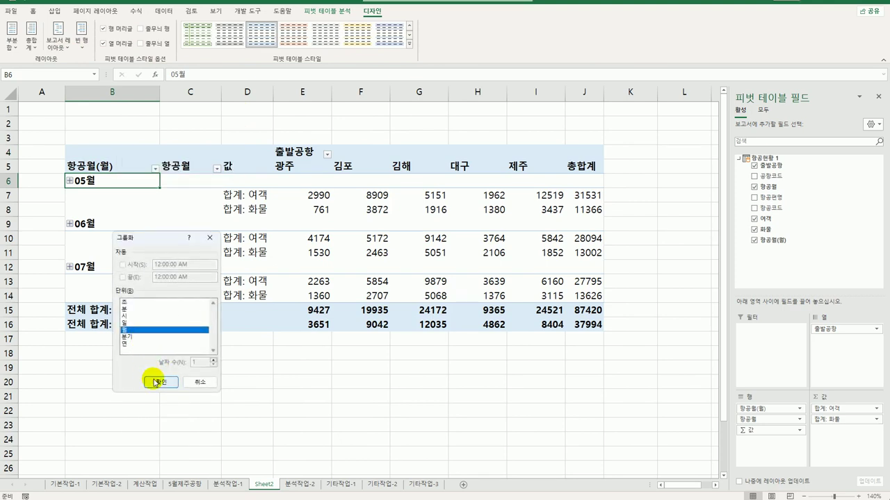
{"action": "left_click", "coordinate": [155, 383]}
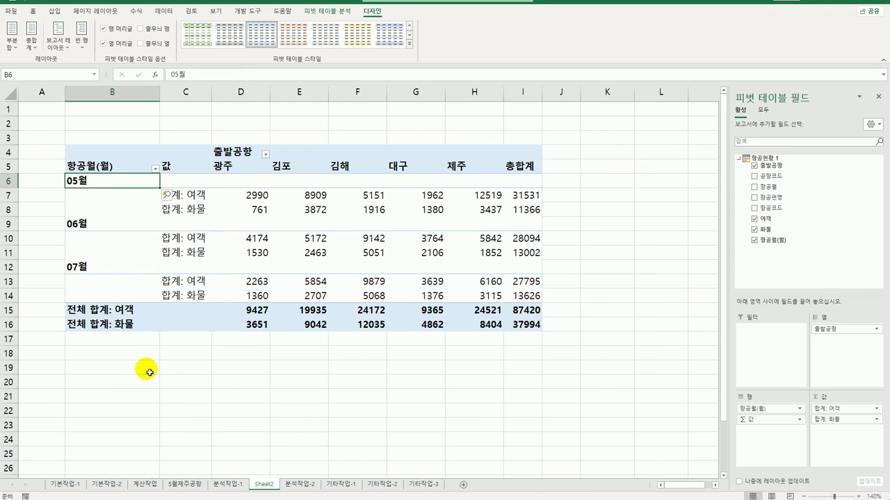
Step: Summarize the 여객 value field by average (평균) and format it as a number with thousands separators and one decimal place
{"action": "left_click", "coordinate": [195, 196]}
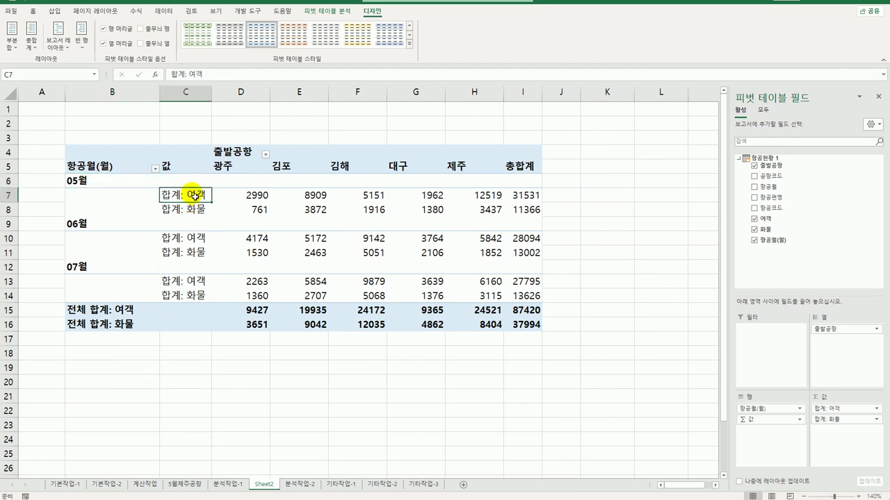
{"action": "right_click", "coordinate": [196, 202]}
{"action": "left_click", "coordinate": [249, 358]}
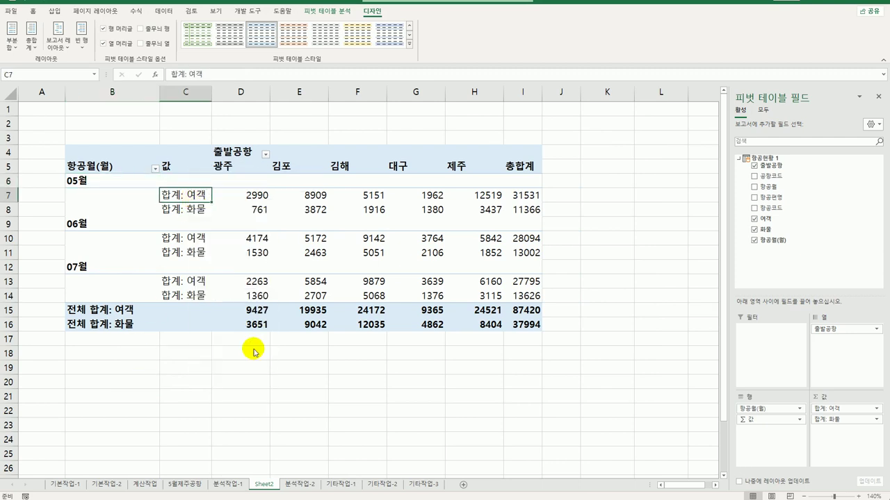
{"action": "left_click", "coordinate": [178, 366]}
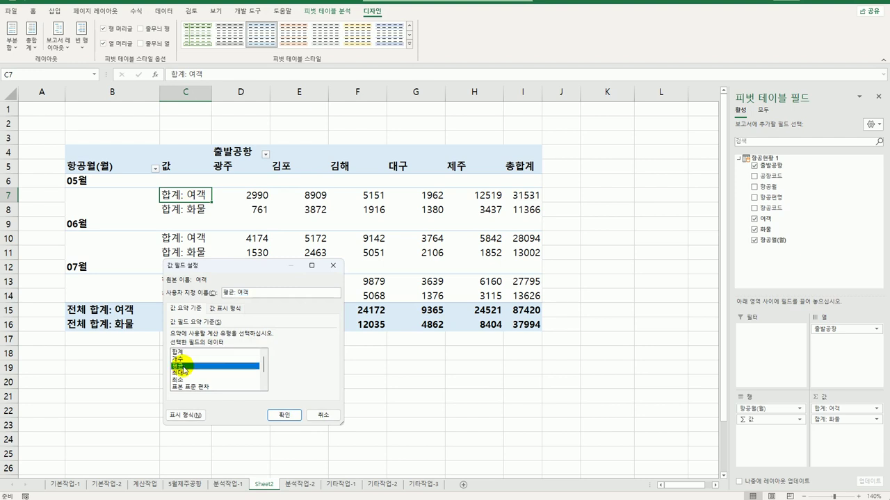
{"action": "left_click", "coordinate": [193, 415]}
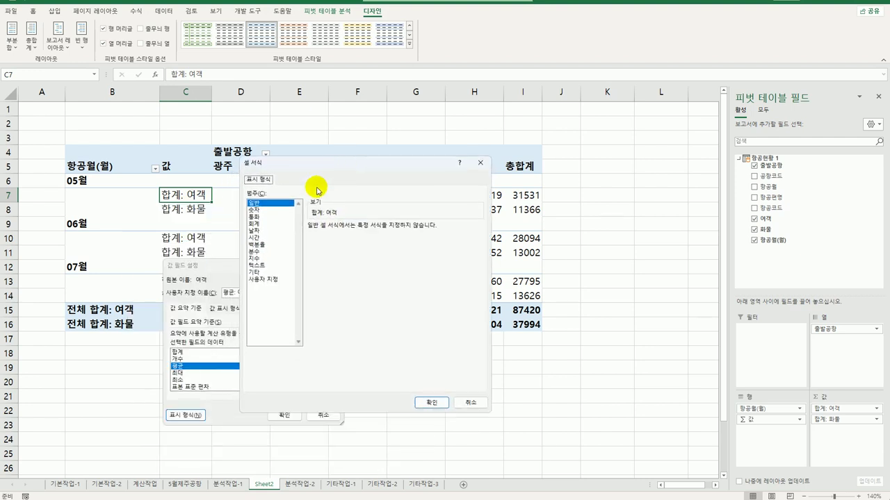
{"action": "left_click", "coordinate": [272, 210]}
{"action": "left_click", "coordinate": [336, 240]}
{"action": "left_click", "coordinate": [376, 230]}
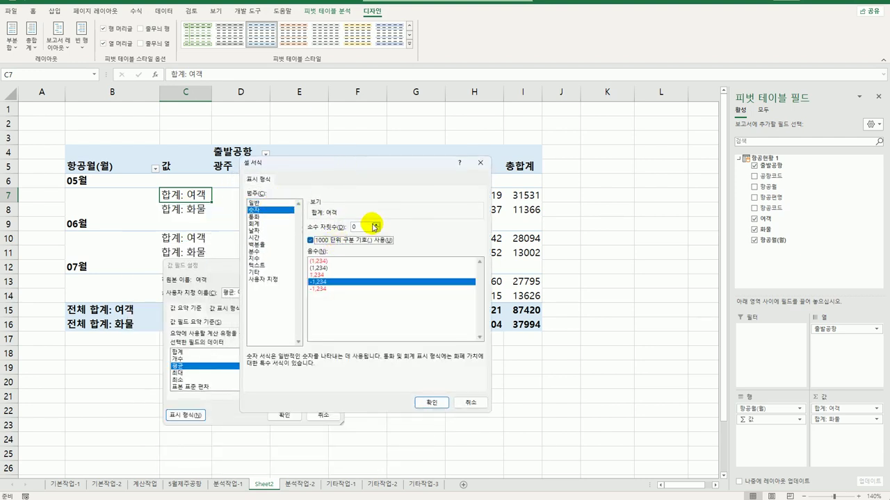
{"action": "left_click", "coordinate": [429, 403]}
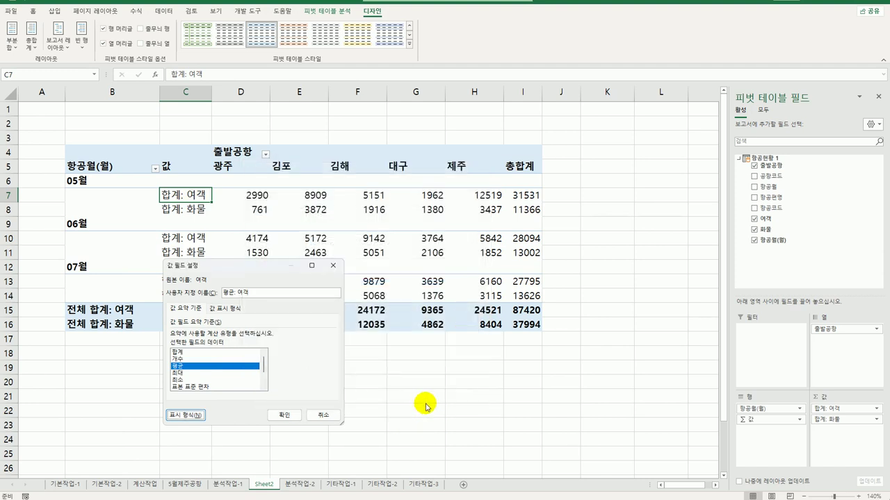
{"action": "left_click", "coordinate": [280, 415]}
Step: Summarize the 화물 value field by average (평균) and format it as a number with thousands separators and one decimal place
{"action": "right_click", "coordinate": [193, 208]}
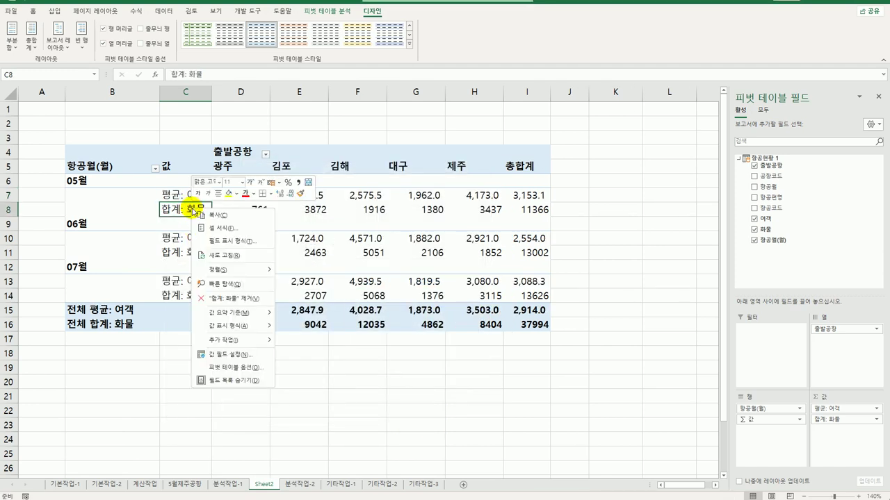
{"action": "left_click", "coordinate": [228, 355]}
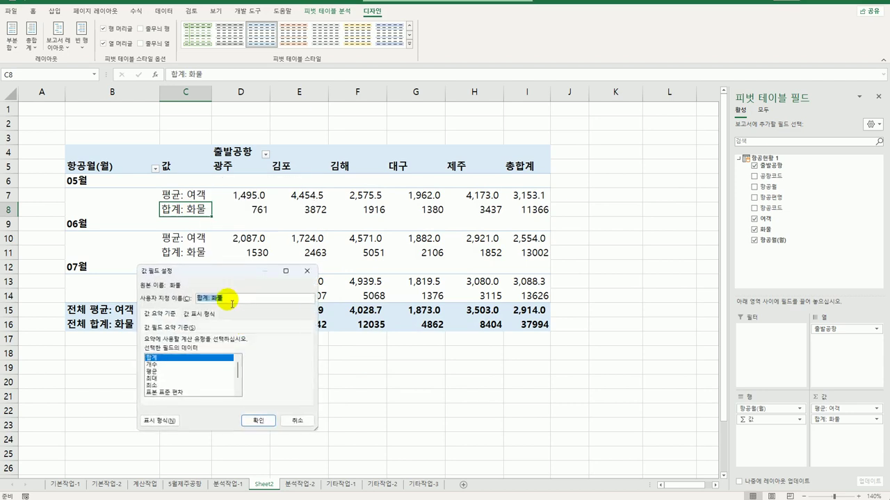
{"action": "left_click", "coordinate": [160, 420]}
{"action": "left_click_drag", "start_coordinate": [238, 229], "coordinate": [408, 180]}
{"action": "left_click", "coordinate": [307, 221]}
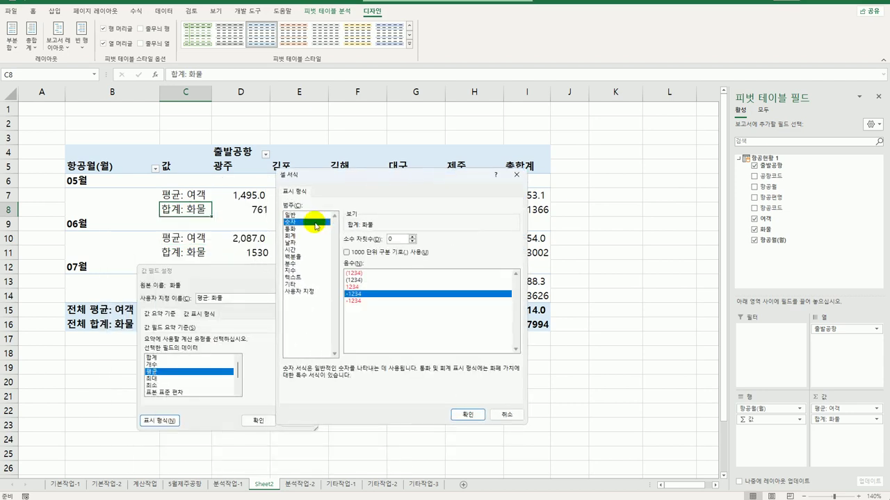
{"action": "left_click", "coordinate": [387, 252]}
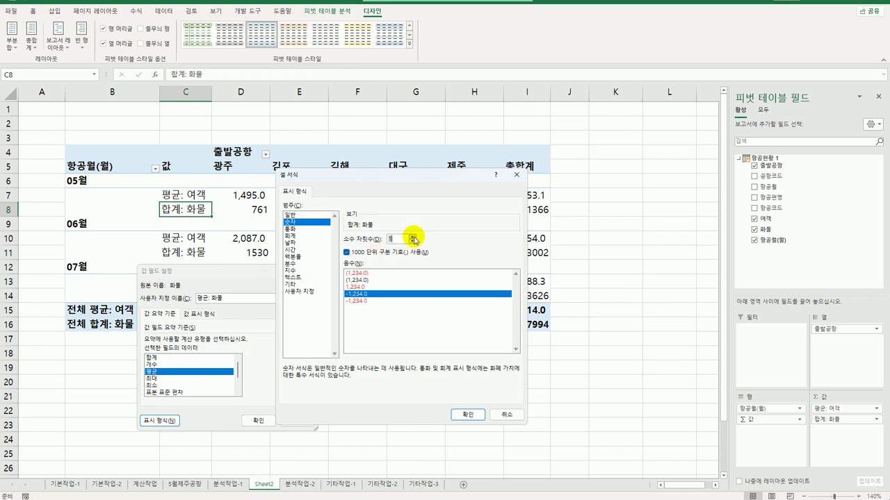
{"action": "left_click", "coordinate": [467, 415]}
{"action": "left_click", "coordinate": [258, 421]}
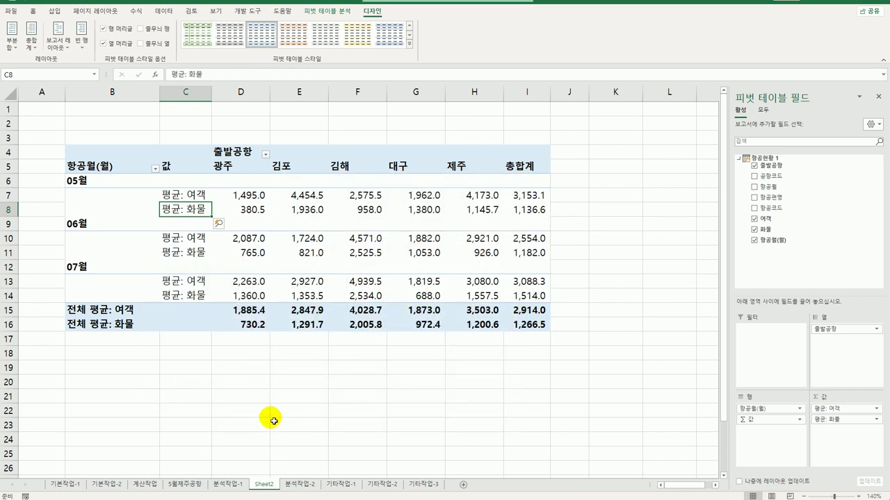
Step: Keep grand totals for columns only and apply the style 연한 녹색, 피벗 스타일 보통 14 to the pivot table
{"action": "left_click", "coordinate": [34, 52]}
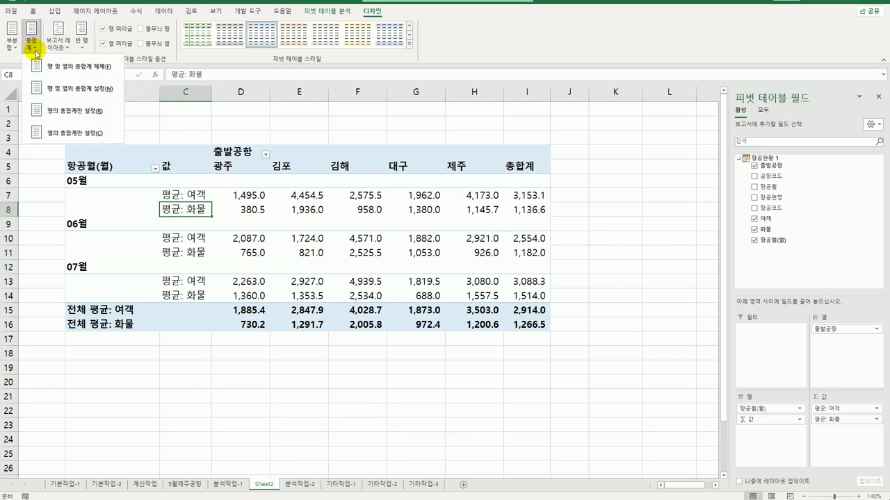
{"action": "left_click", "coordinate": [50, 134]}
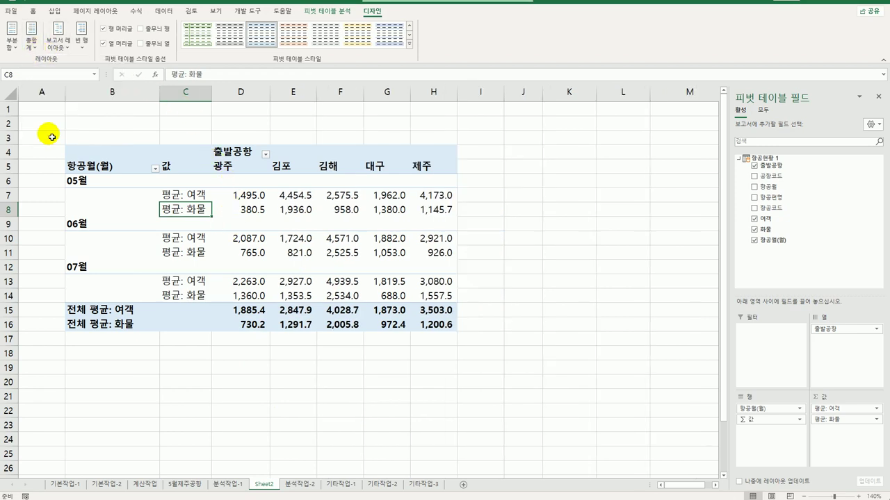
{"action": "left_click", "coordinate": [410, 45]}
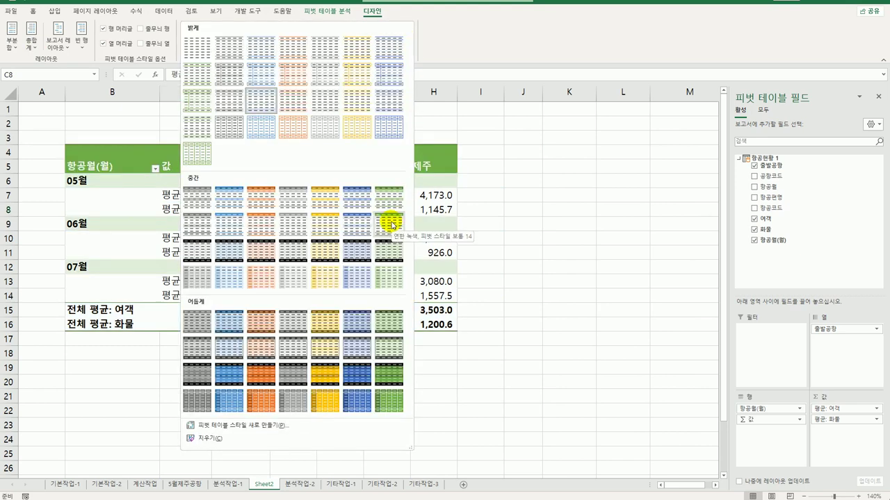
{"action": "left_click", "coordinate": [391, 225]}
{"action": "left_click", "coordinate": [523, 322]}
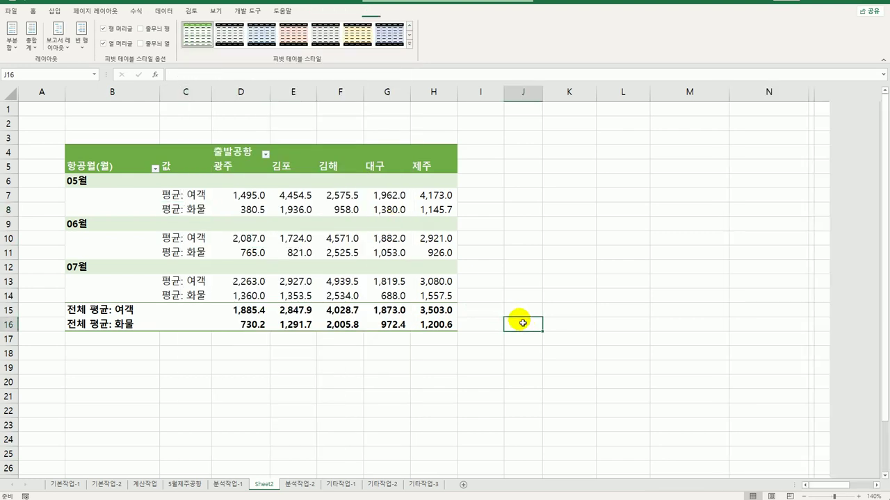
Step: Compare the pivot table on Sheet2 with the finished one on the 분석작업-1 sheet
{"action": "left_click", "coordinate": [229, 484]}
{"action": "left_click", "coordinate": [258, 484]}
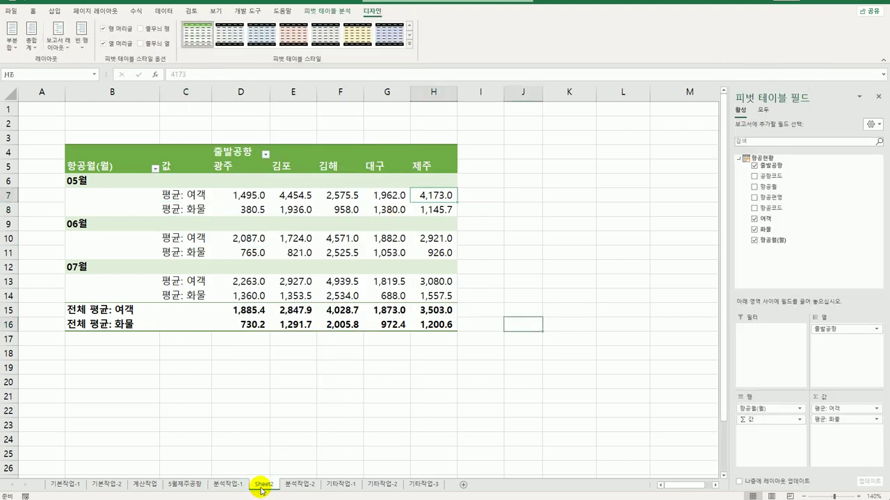
{"action": "left_click", "coordinate": [234, 484]}
{"action": "left_click", "coordinate": [263, 485]}
{"action": "left_click", "coordinate": [230, 484]}
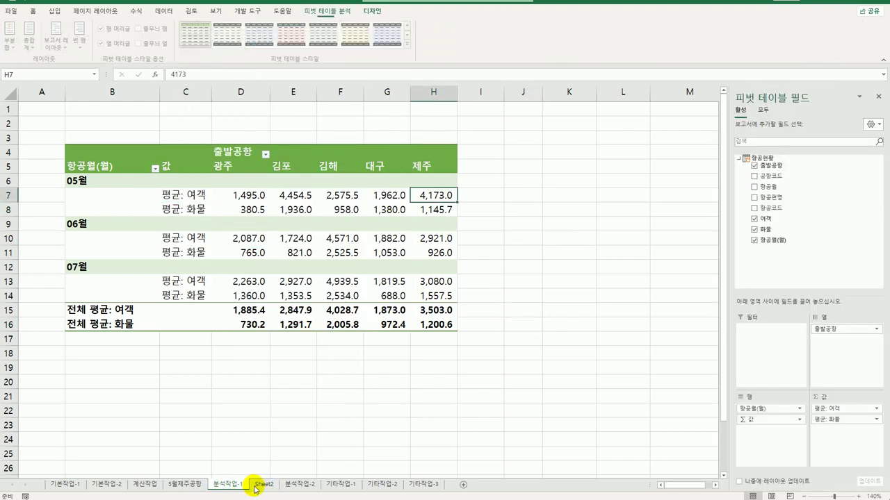
{"action": "left_click", "coordinate": [258, 484]}
{"action": "left_click", "coordinate": [234, 484]}
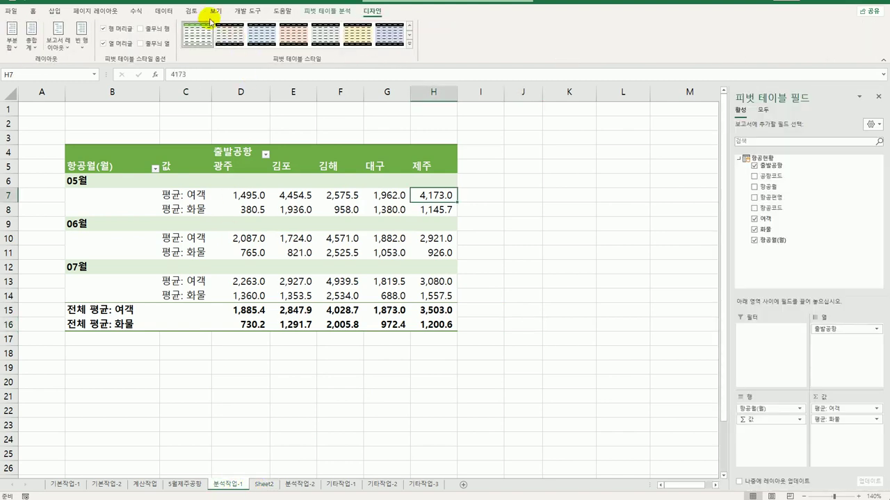
{"action": "left_click", "coordinate": [167, 10]}
{"action": "left_click", "coordinate": [263, 485]}
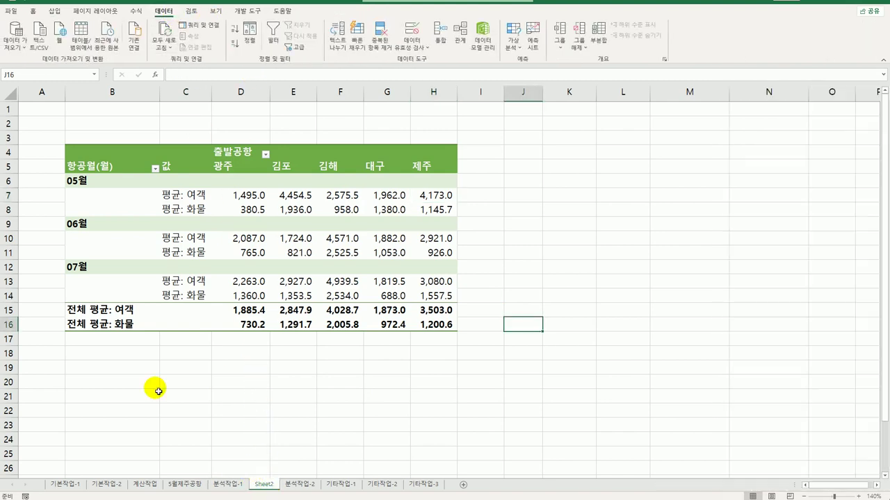
{"action": "left_click", "coordinate": [237, 485]}
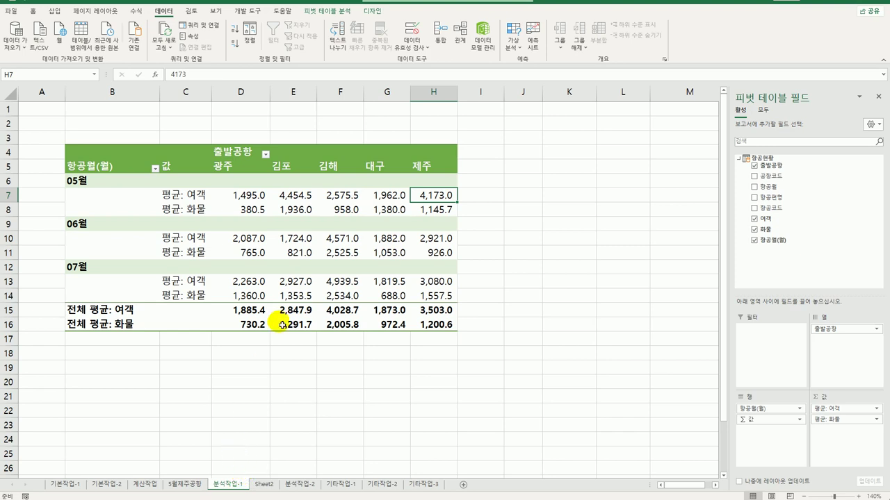
{"action": "mouse_move", "coordinate": [271, 318]}
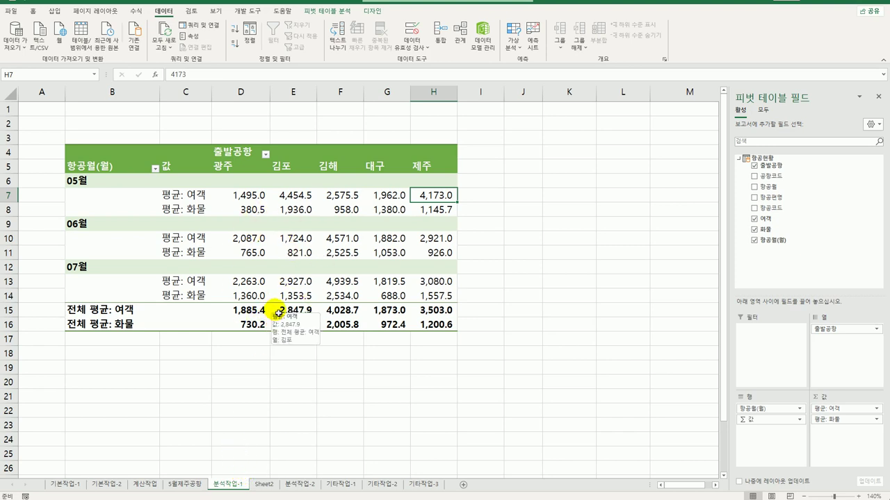
Step: Extract the detail records behind Sheet2's 05월 제주 average 여객 value to a new sheet
{"action": "left_click", "coordinate": [264, 485]}
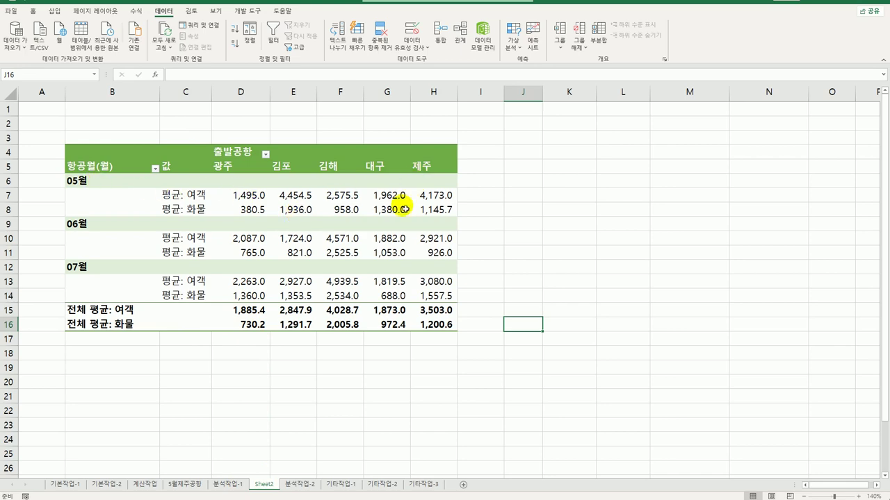
{"action": "left_click", "coordinate": [430, 194]}
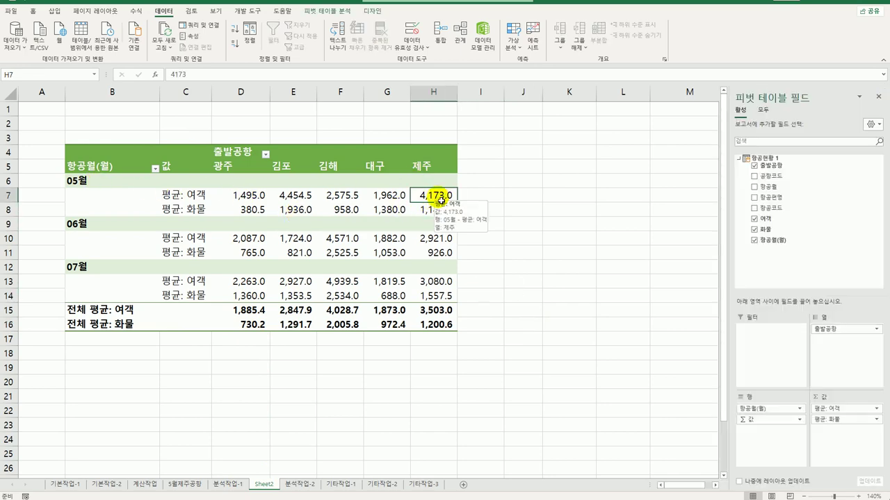
{"action": "double_click", "coordinate": [439, 198]}
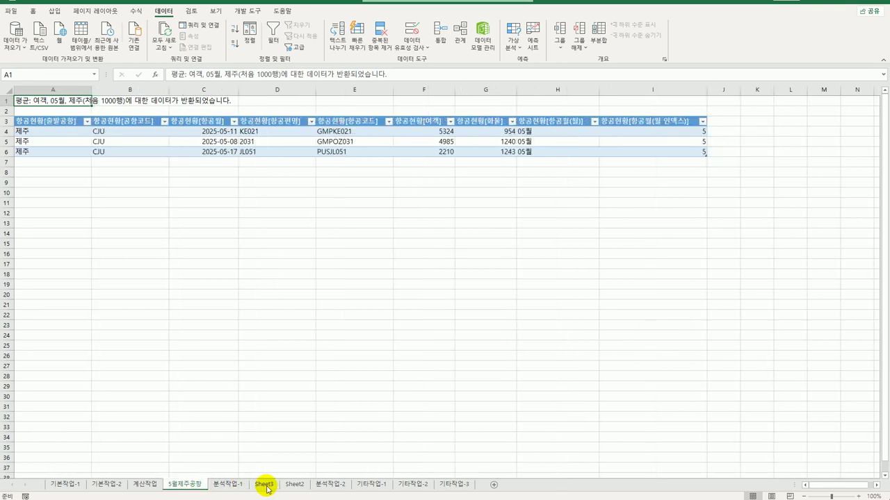
Step: Split the 표1 text in A2:A24 on the 분석작업-2 sheet into separate columns, using only spaces as the delimiter
{"action": "left_click", "coordinate": [186, 484]}
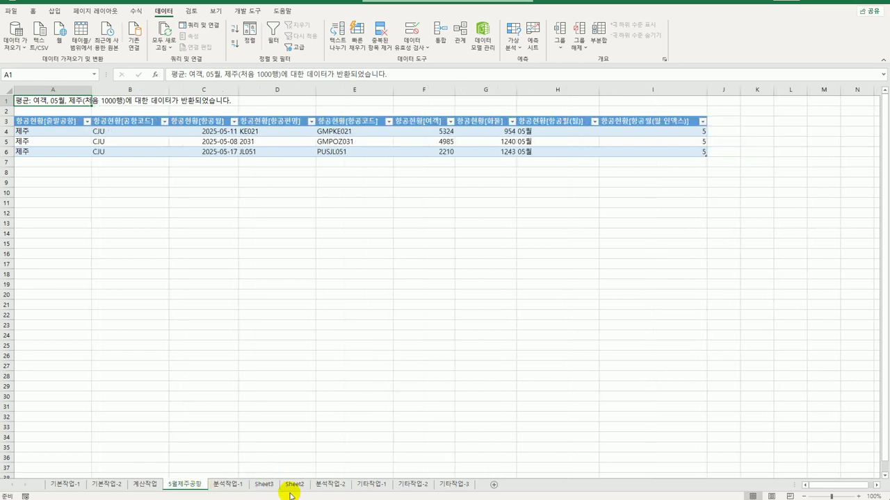
{"action": "left_click", "coordinate": [227, 485]}
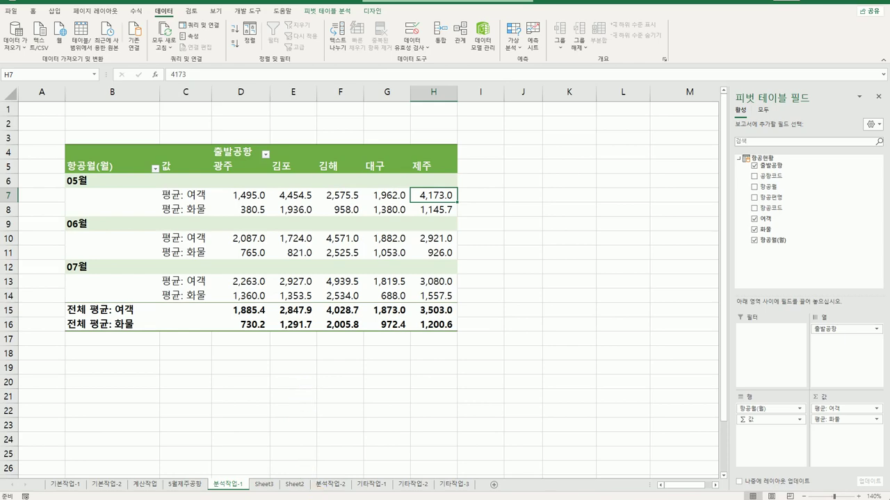
{"action": "left_click", "coordinate": [331, 484]}
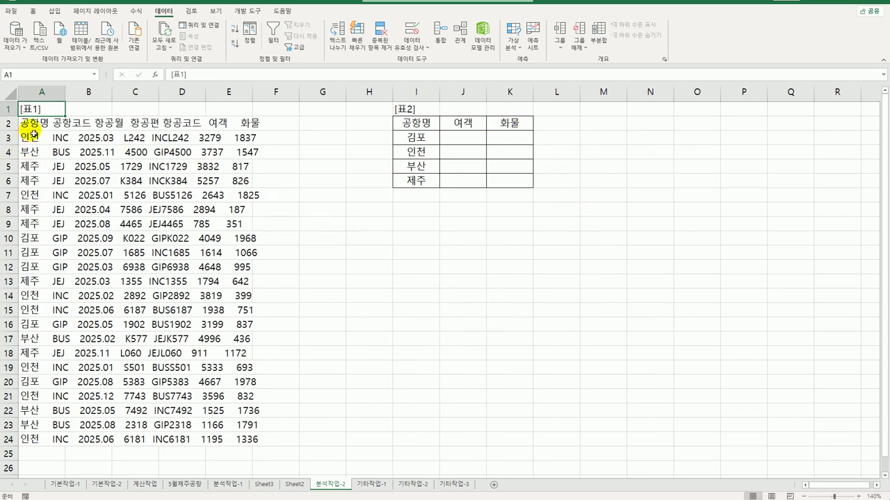
{"action": "left_click_drag", "start_coordinate": [32, 123], "coordinate": [47, 444]}
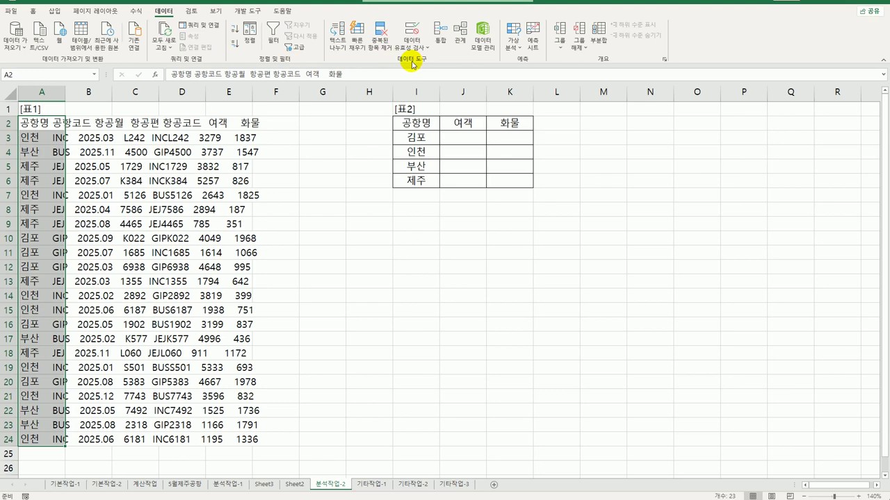
{"action": "left_click", "coordinate": [337, 38]}
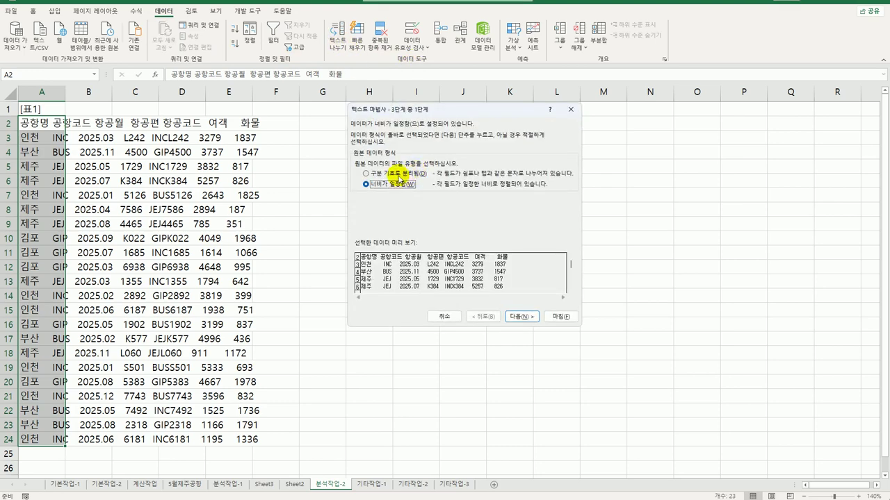
{"action": "left_click", "coordinate": [400, 177]}
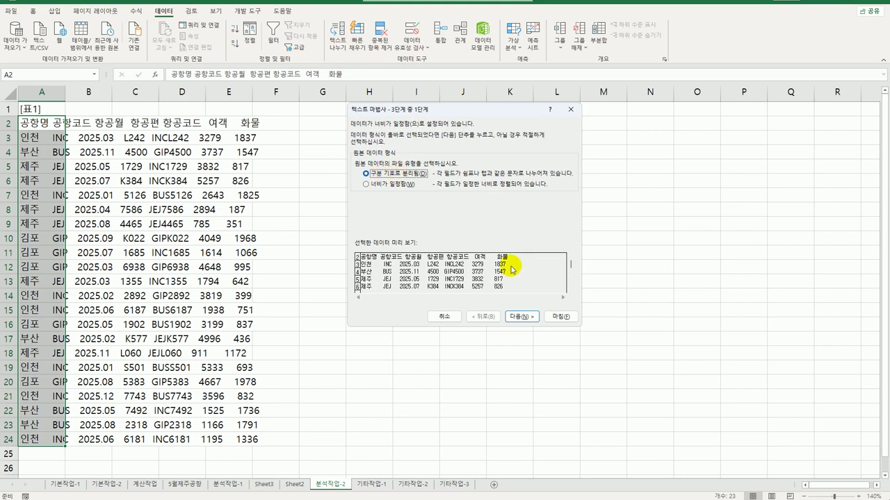
{"action": "left_click", "coordinate": [521, 316]}
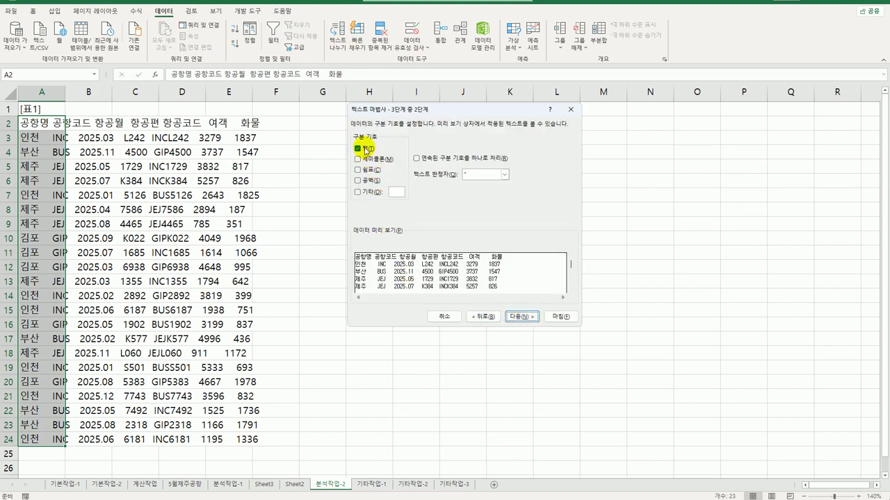
{"action": "left_click", "coordinate": [366, 149]}
{"action": "left_click", "coordinate": [367, 181]}
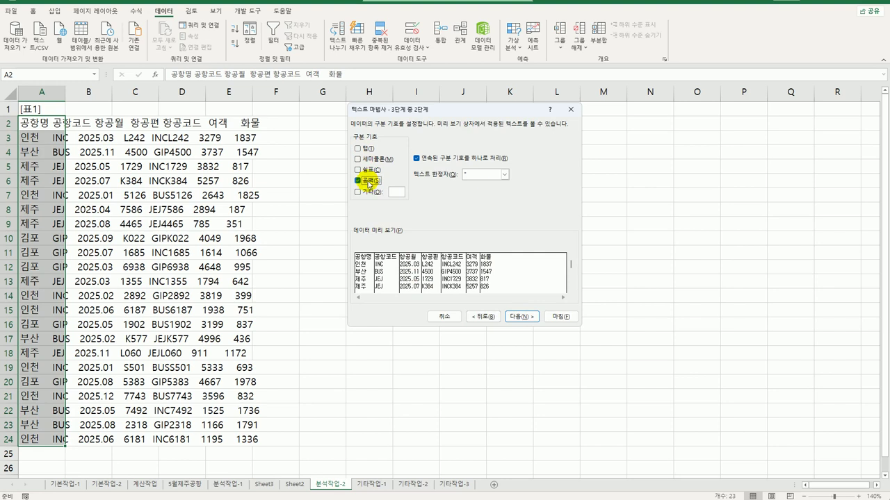
{"action": "left_click", "coordinate": [519, 317]}
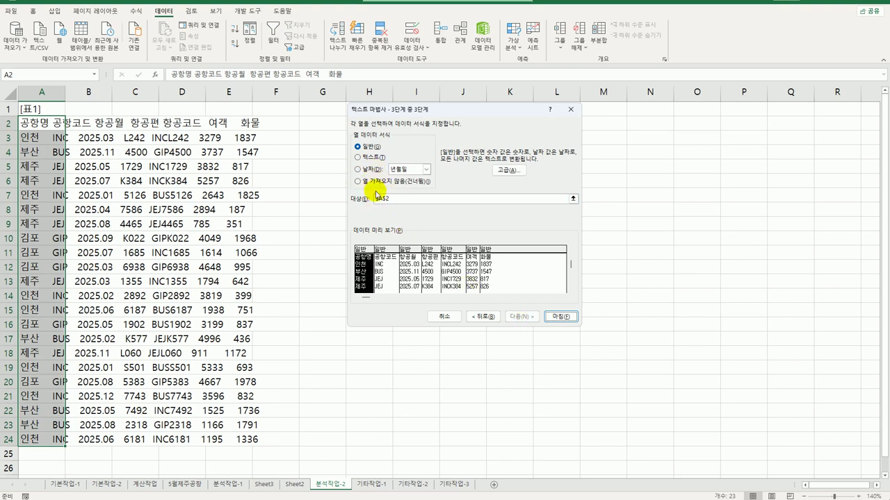
{"action": "left_click", "coordinate": [561, 317]}
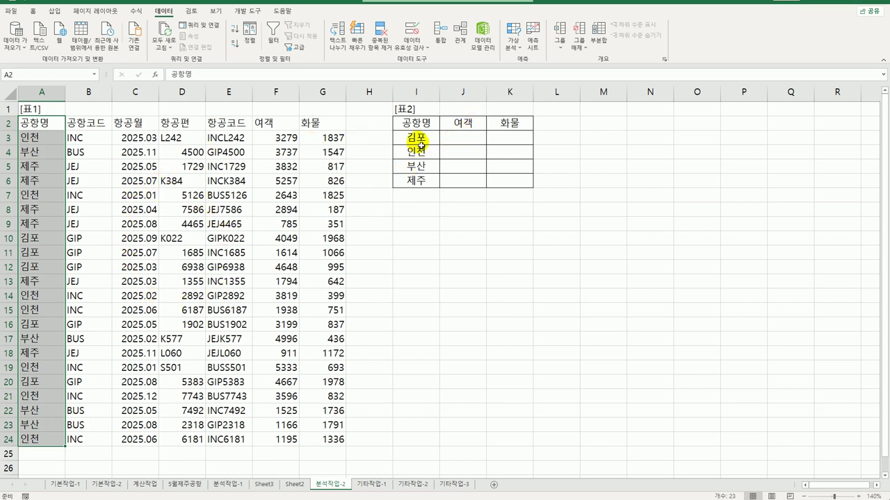
Step: Start a data consolidation (통합) into the 표2 range I2:K6 with 평균 as the function
{"action": "left_click", "coordinate": [464, 124]}
{"action": "left_click", "coordinate": [510, 125]}
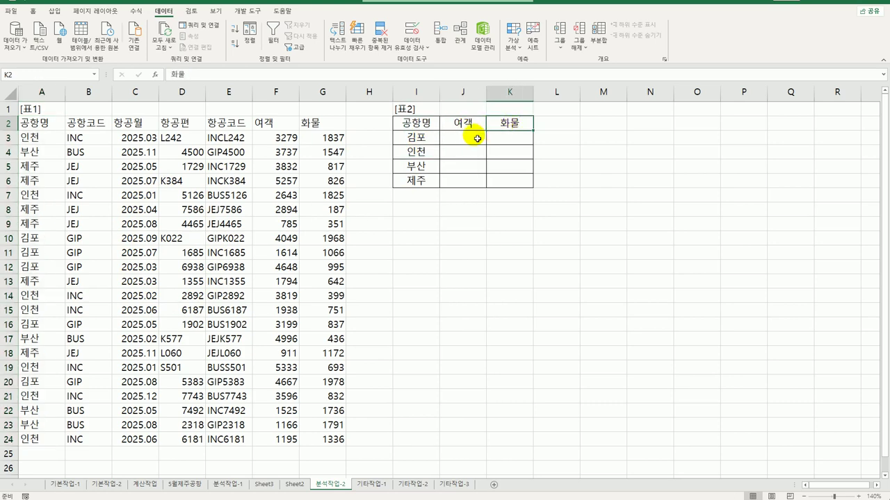
{"action": "left_click_drag", "start_coordinate": [459, 136], "coordinate": [503, 179]}
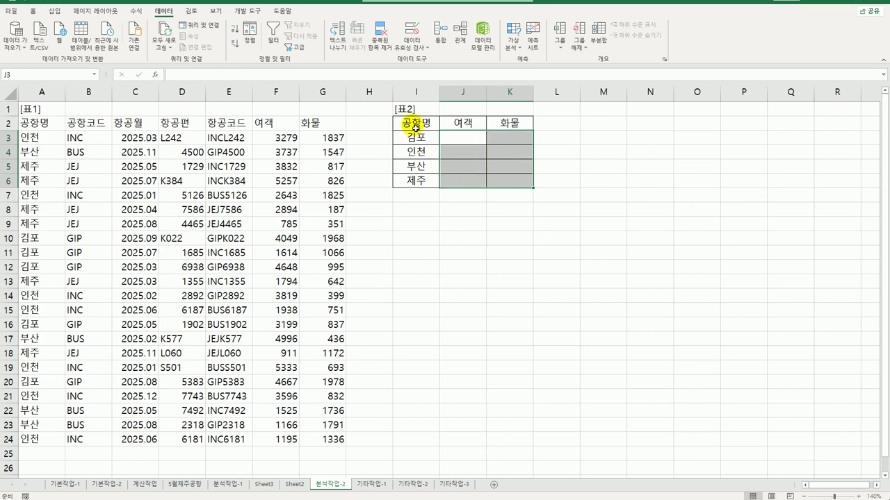
{"action": "left_click_drag", "start_coordinate": [415, 125], "coordinate": [496, 179]}
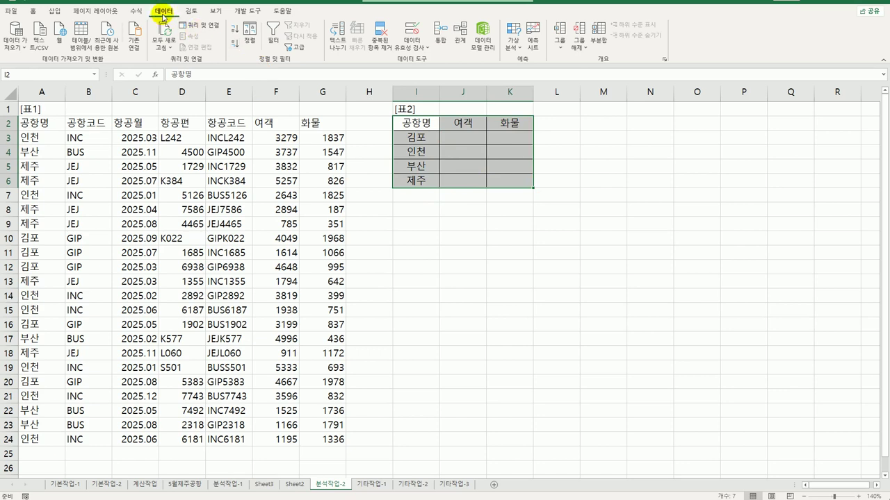
{"action": "left_click", "coordinate": [441, 37]}
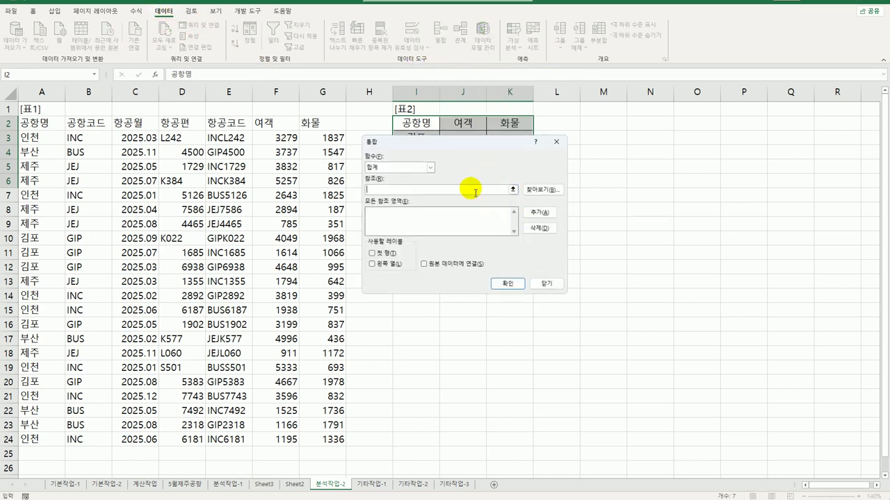
{"action": "left_click_drag", "start_coordinate": [455, 141], "coordinate": [504, 213]}
{"action": "left_click", "coordinate": [478, 240]}
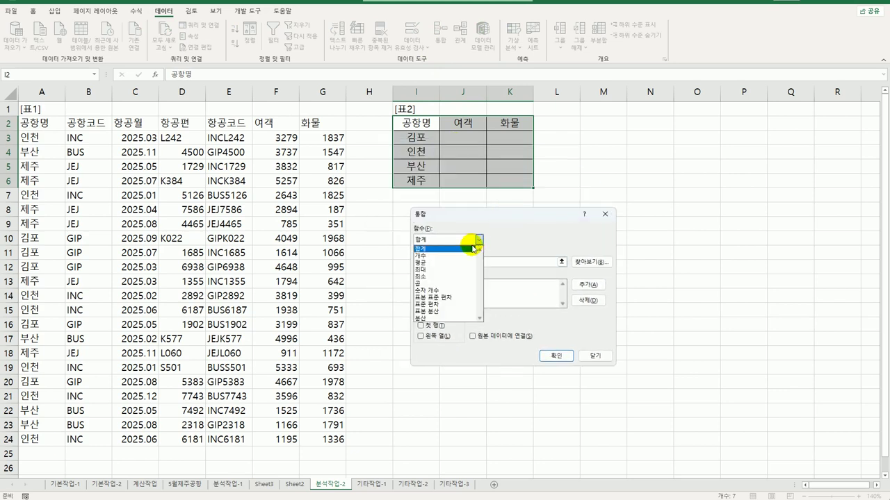
{"action": "left_click", "coordinate": [445, 262]}
{"action": "left_click", "coordinate": [450, 263]}
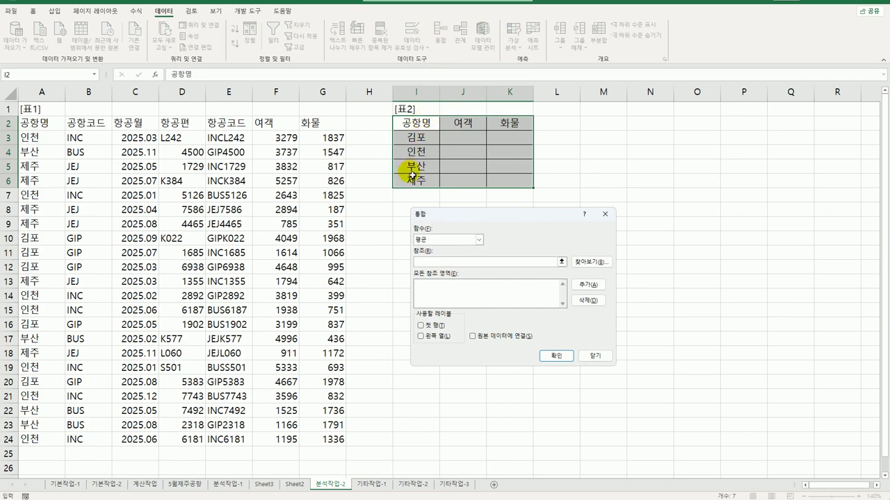
Step: Add A2:G24 as the consolidation reference, use both first-row and left-column labels, and fill 표2 with the result
{"action": "left_click_drag", "start_coordinate": [35, 123], "coordinate": [323, 441]}
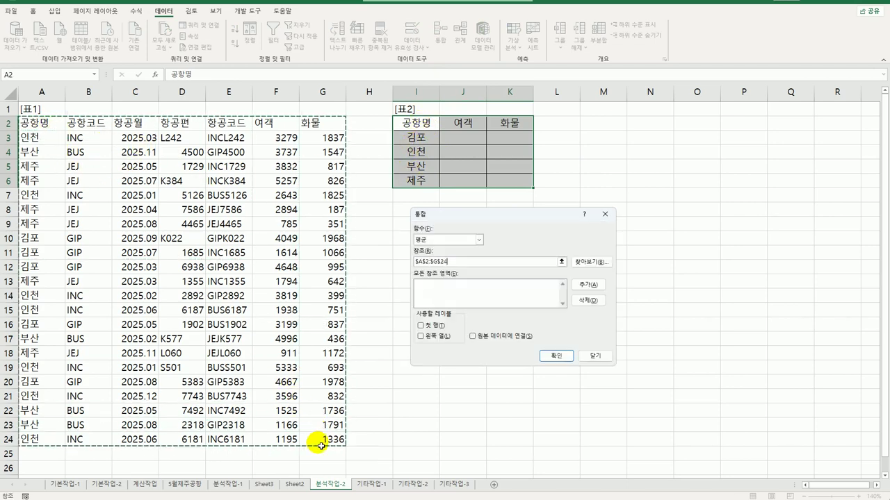
{"action": "left_click", "coordinate": [589, 293]}
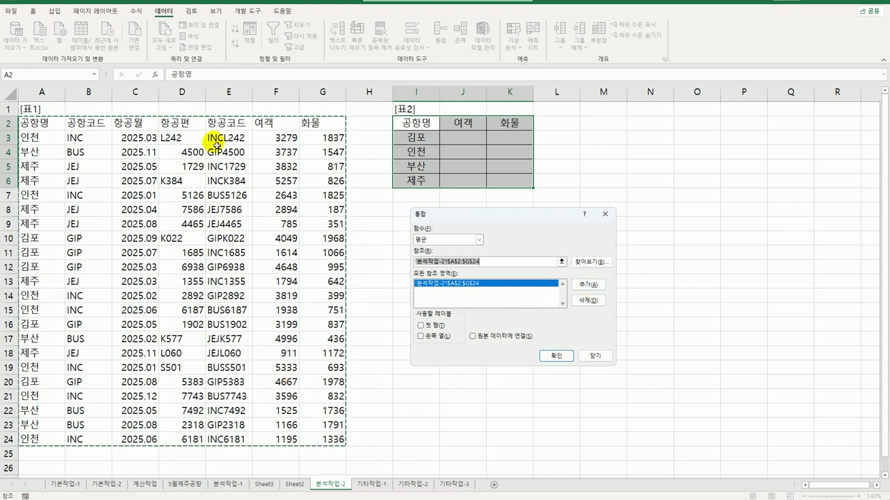
{"action": "left_click", "coordinate": [420, 325]}
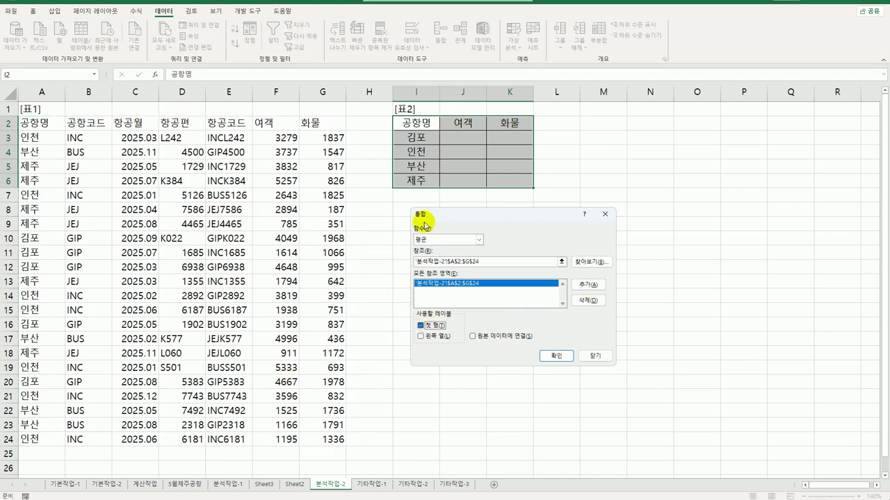
{"action": "left_click", "coordinate": [429, 337]}
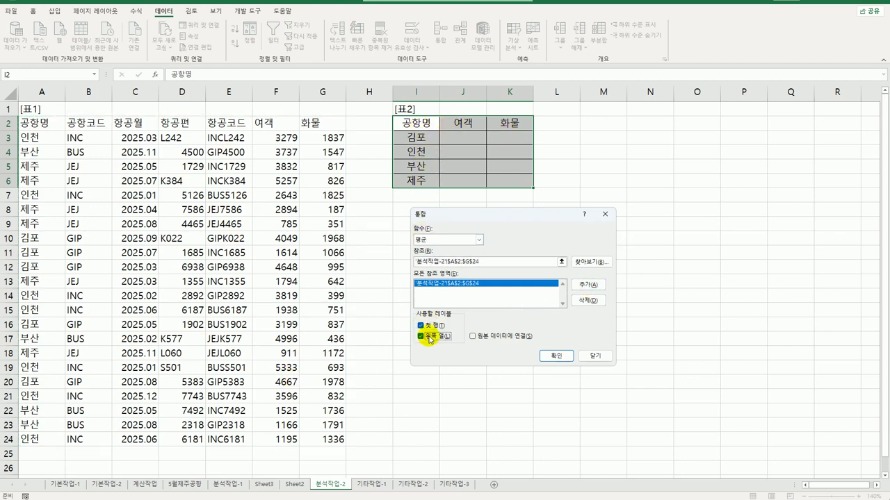
{"action": "left_click", "coordinate": [567, 358]}
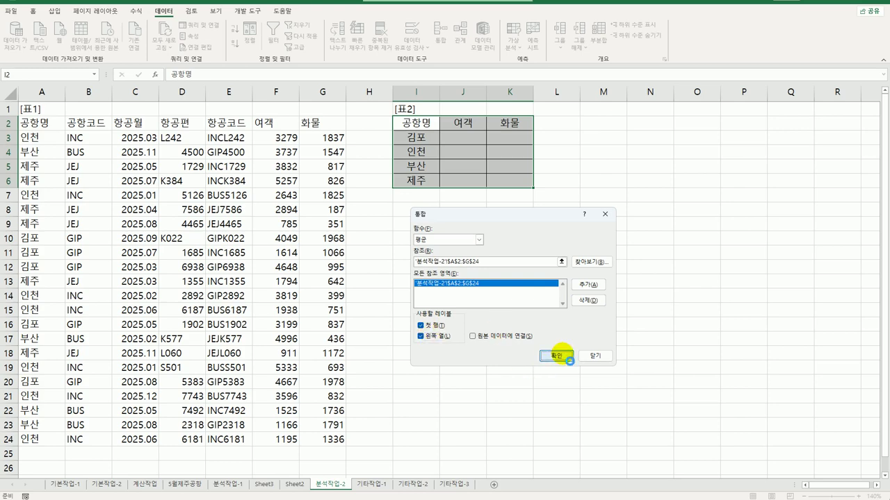
{"action": "left_click", "coordinate": [565, 355]}
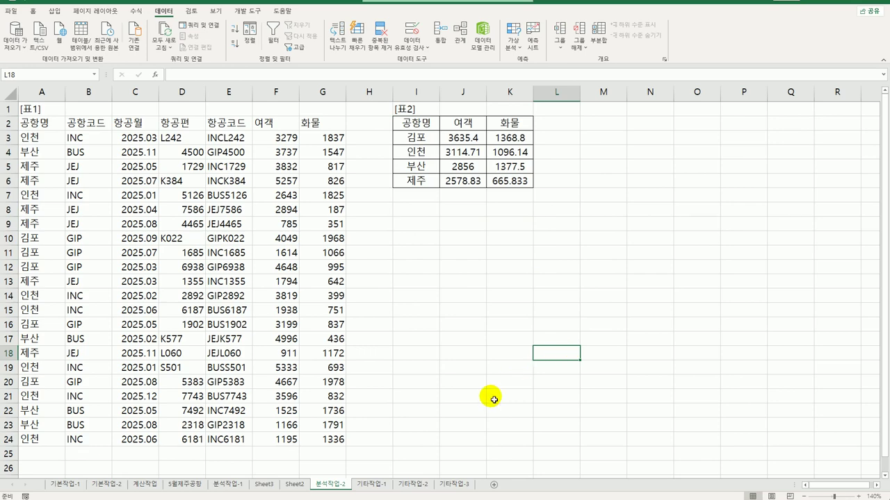
Step: Change the data range of the chart on the 기타작업-1 sheet to B4:B7 and D4:F7, leaving out 2021년
{"action": "left_click", "coordinate": [372, 485]}
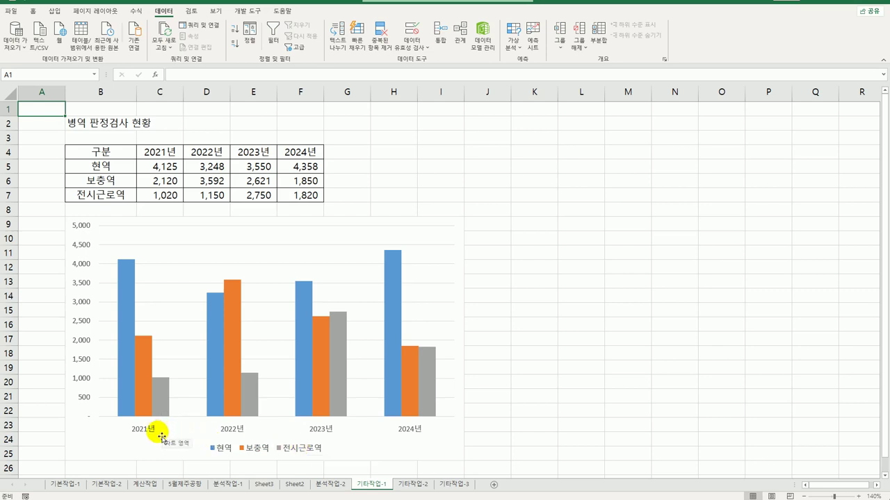
{"action": "mouse_move", "coordinate": [160, 401]}
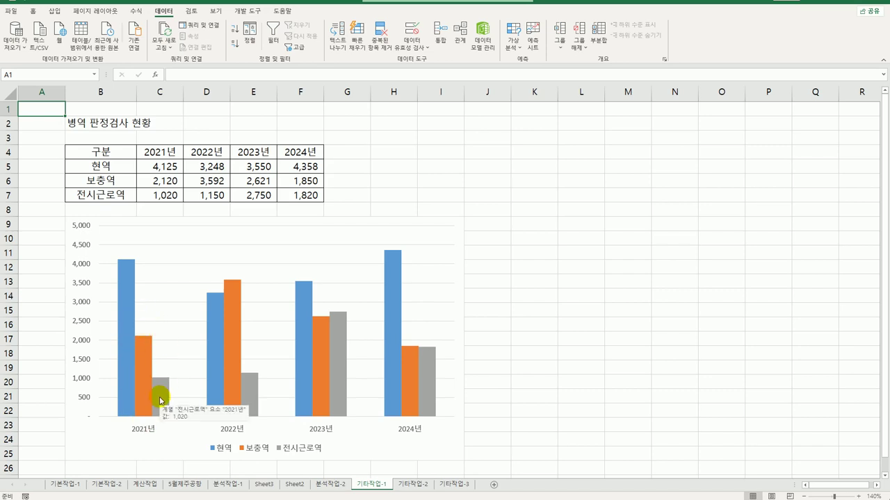
{"action": "right_click", "coordinate": [338, 239]}
{"action": "left_click", "coordinate": [403, 296]}
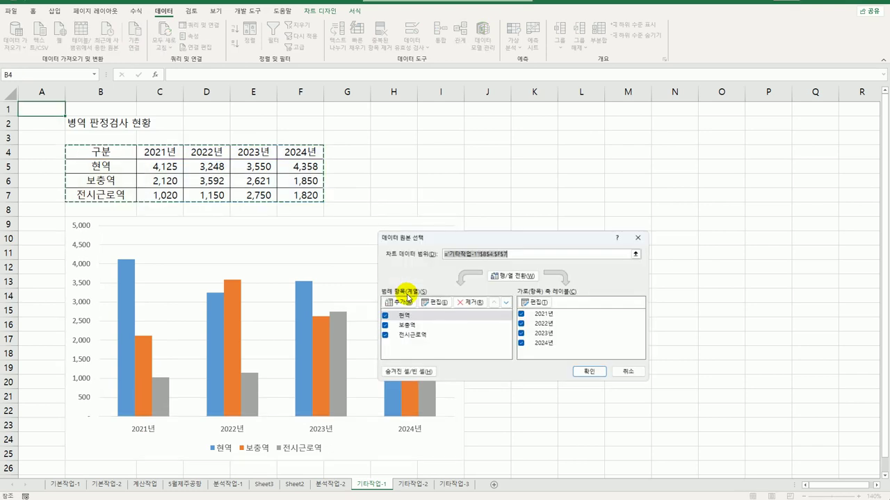
{"action": "left_click_drag", "start_coordinate": [449, 247], "coordinate": [547, 172]}
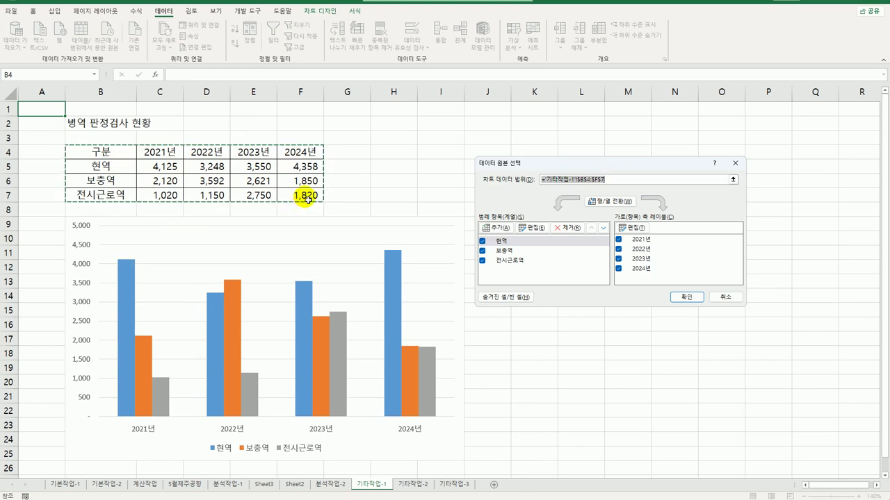
{"action": "key", "text": "Delete"}
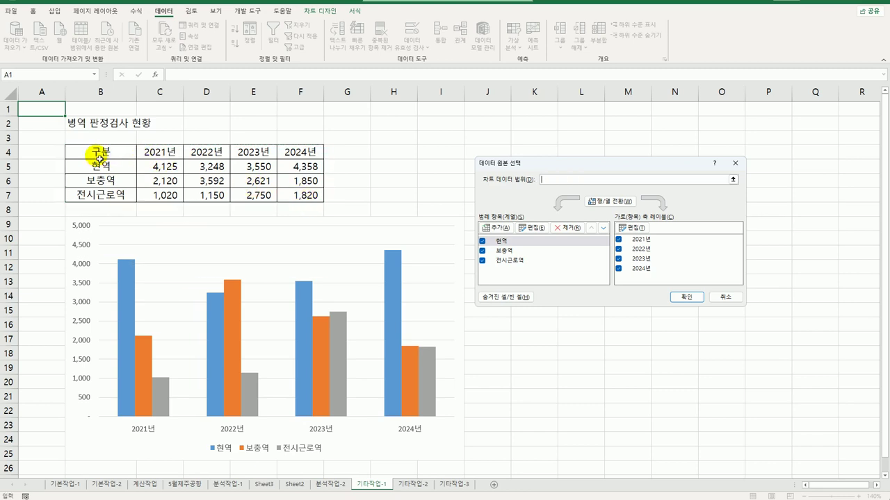
{"action": "left_click_drag", "start_coordinate": [100, 154], "coordinate": [104, 192]}
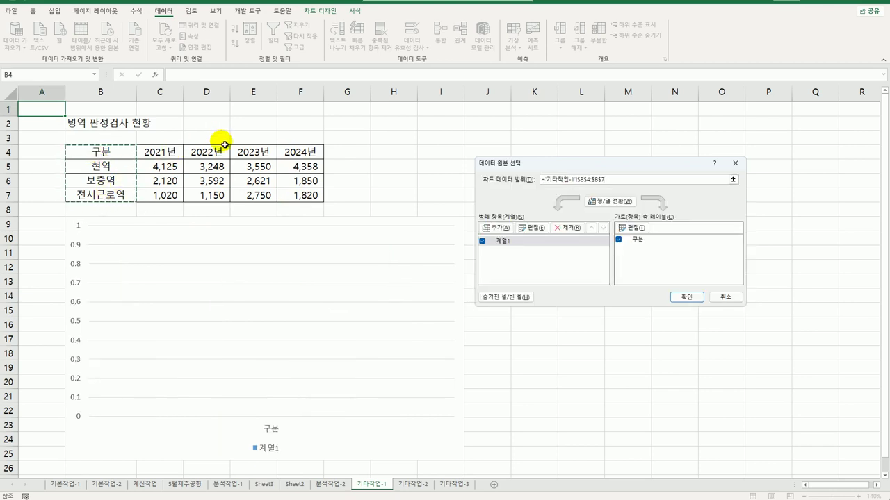
{"action": "left_click_drag", "start_coordinate": [224, 144], "coordinate": [310, 197]}
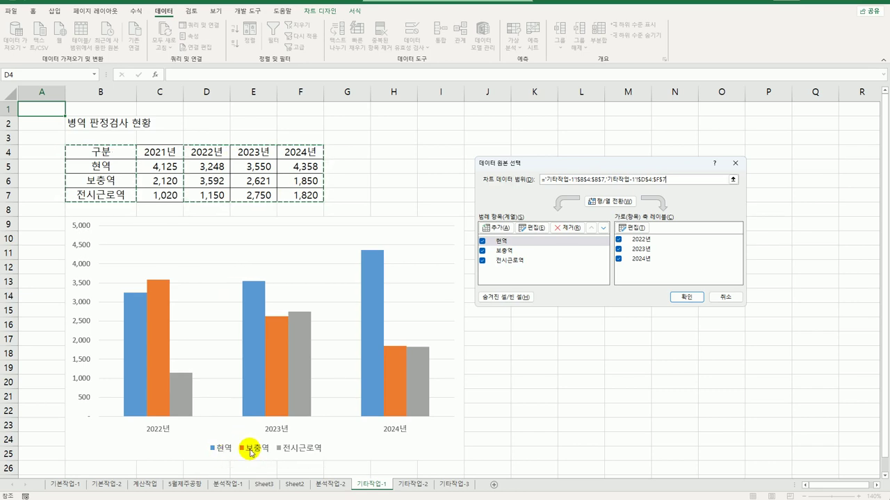
Step: Move the 현역 series below 보충역 in the chart's legend entries and apply the data source changes
{"action": "left_click", "coordinate": [523, 243]}
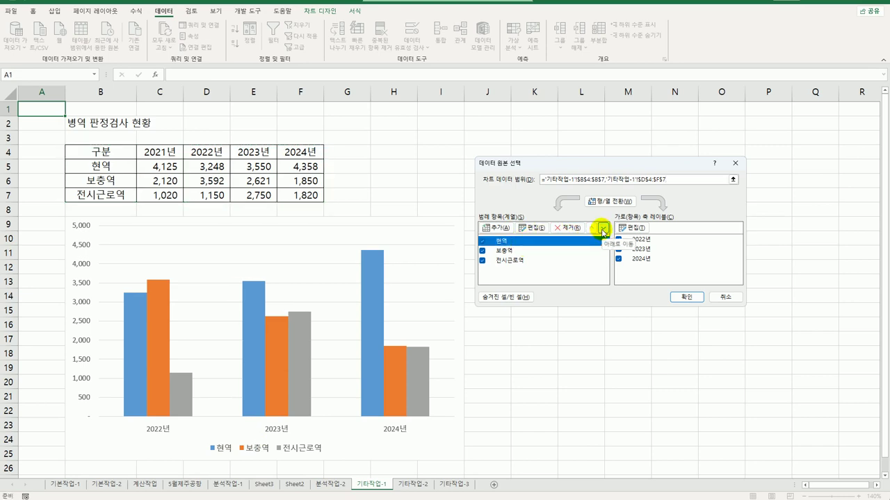
{"action": "left_click", "coordinate": [602, 228]}
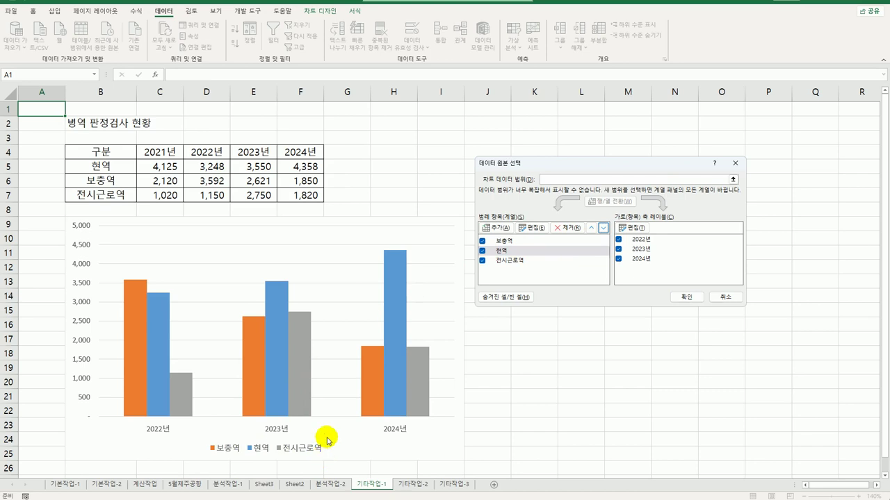
{"action": "left_click", "coordinate": [686, 296]}
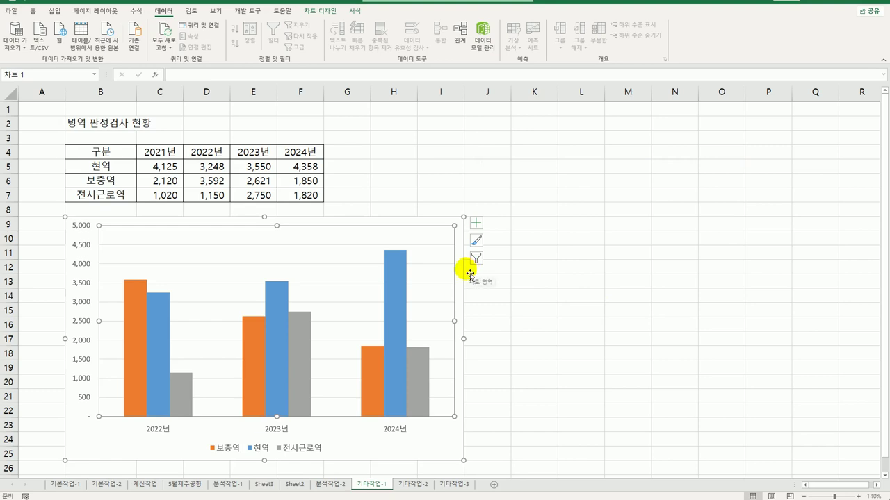
Step: Change the chart type of the 전시근로역 series to 표식이 있는 꺾은선형 on the primary axis
{"action": "left_click", "coordinate": [183, 394]}
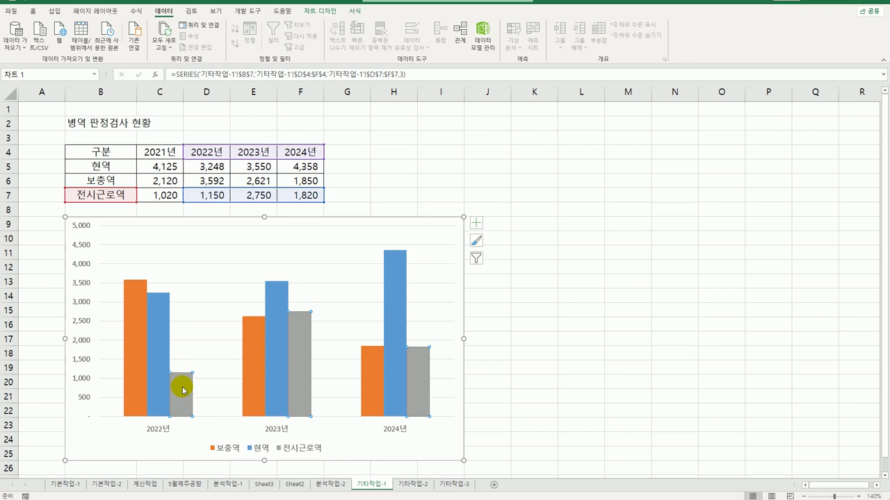
{"action": "right_click", "coordinate": [183, 394]}
{"action": "left_click", "coordinate": [257, 421]}
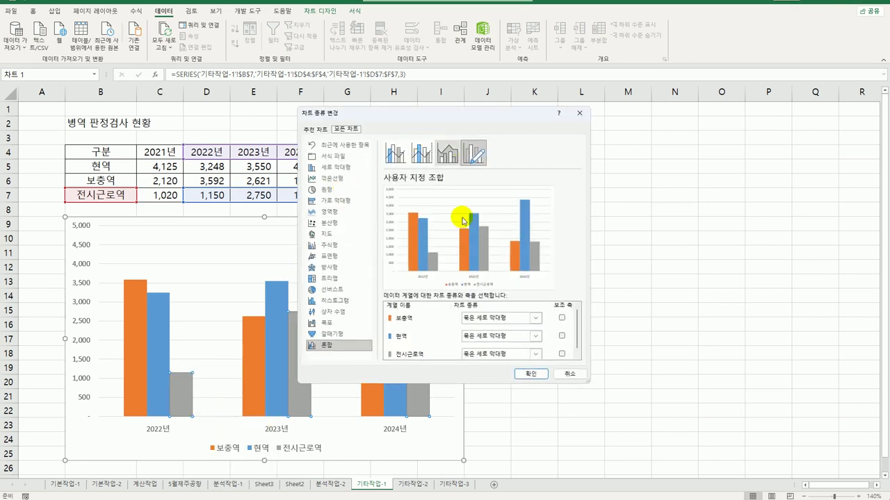
{"action": "left_click", "coordinate": [493, 356]}
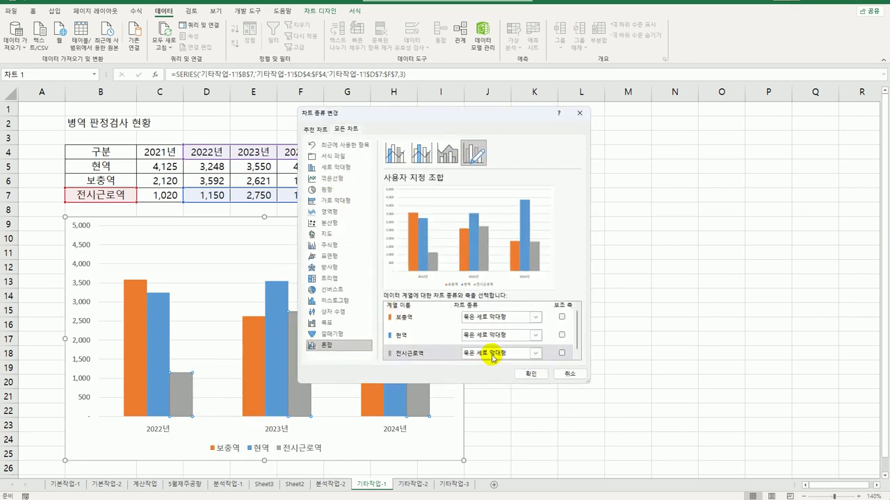
{"action": "left_click", "coordinate": [556, 469]}
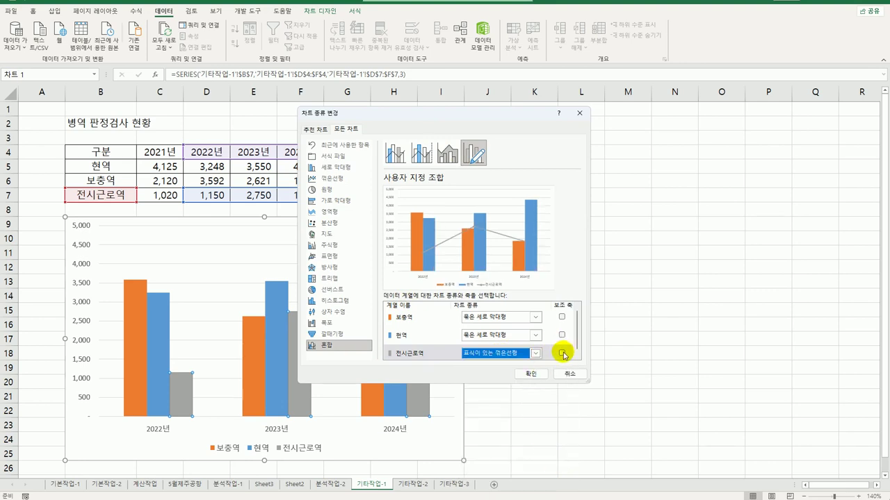
{"action": "left_click", "coordinate": [521, 375]}
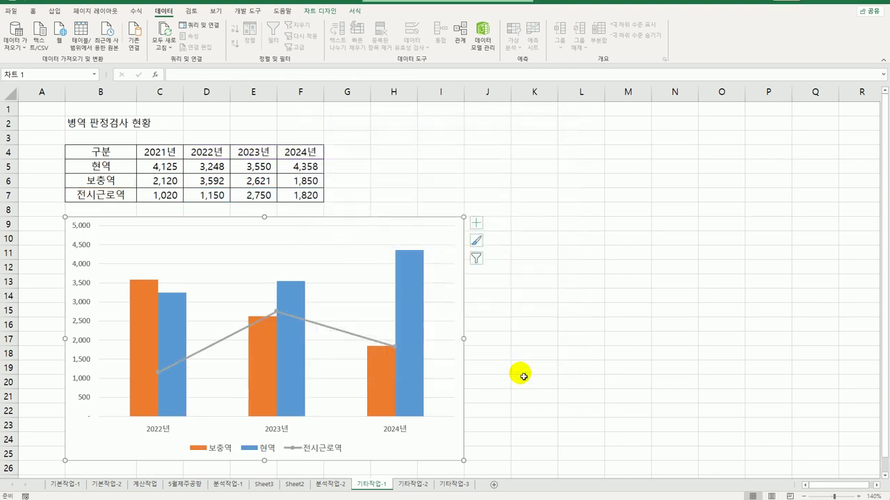
Step: Format the 전시근로역 line's markers with the built-in (기본 제공) circle shape and size 10
{"action": "left_click", "coordinate": [277, 312]}
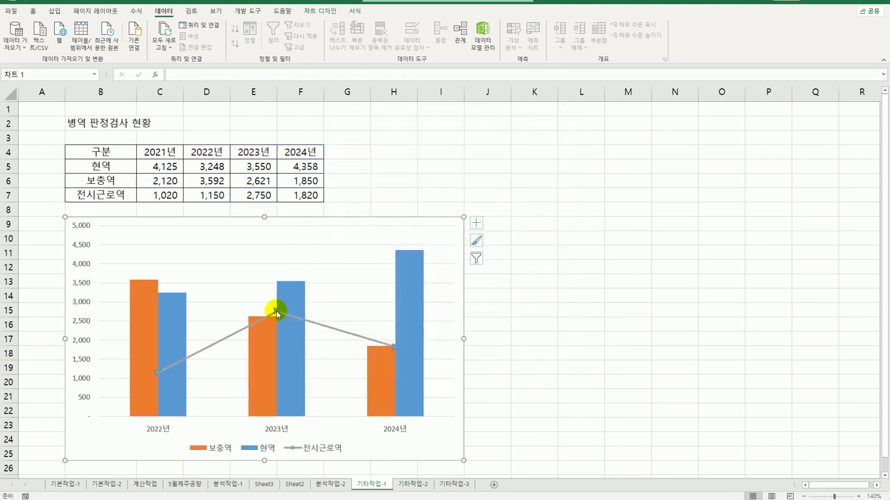
{"action": "right_click", "coordinate": [276, 311]}
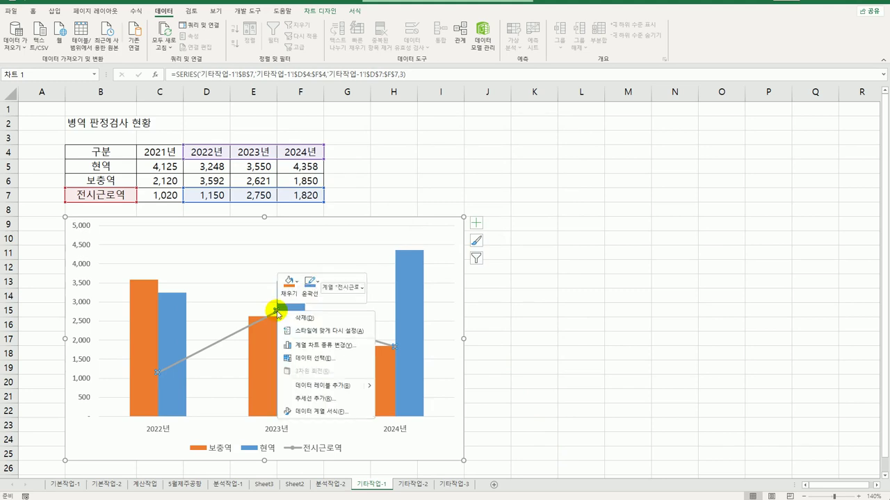
{"action": "left_click", "coordinate": [338, 411]}
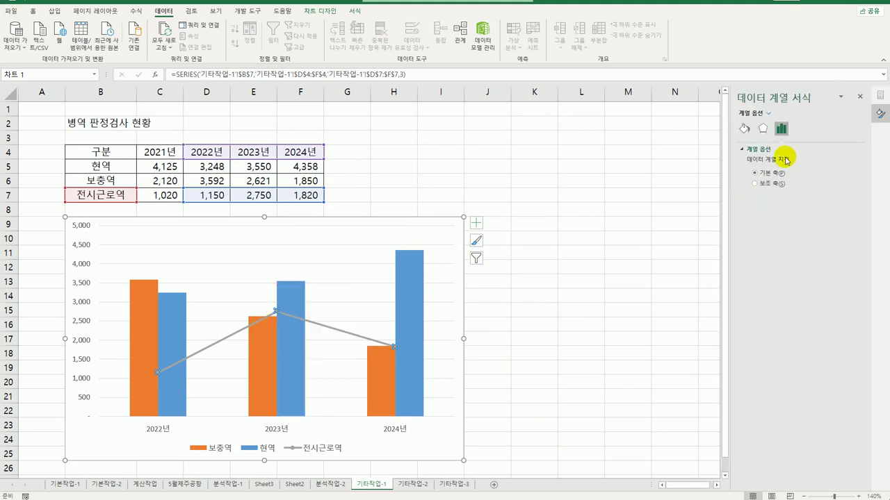
{"action": "left_click", "coordinate": [744, 129]}
{"action": "left_click", "coordinate": [774, 150]}
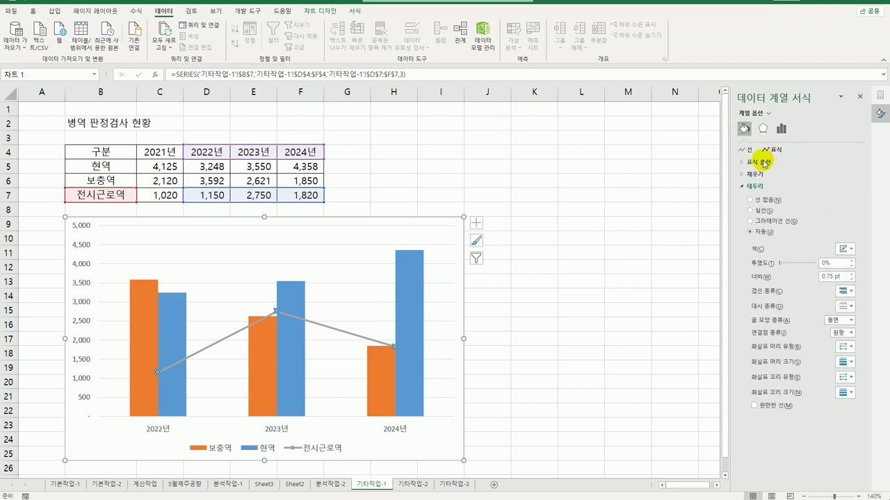
{"action": "left_click", "coordinate": [765, 162]}
{"action": "left_click", "coordinate": [758, 197]}
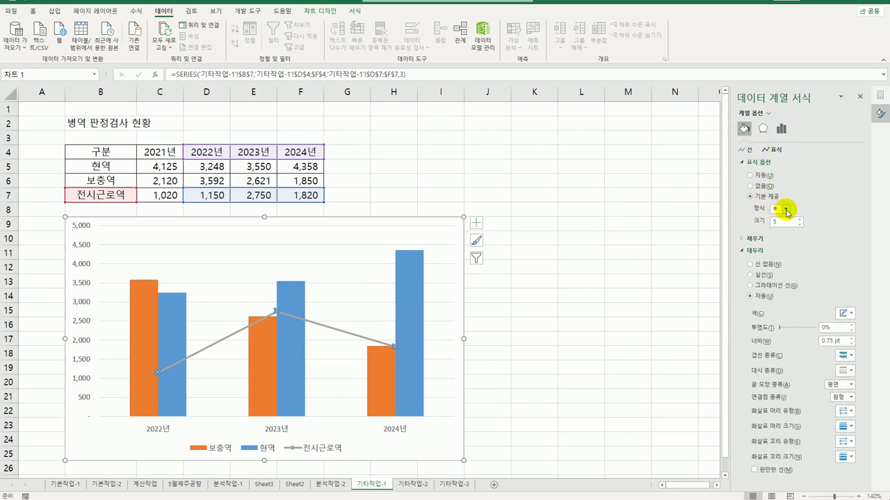
{"action": "left_click", "coordinate": [786, 210]}
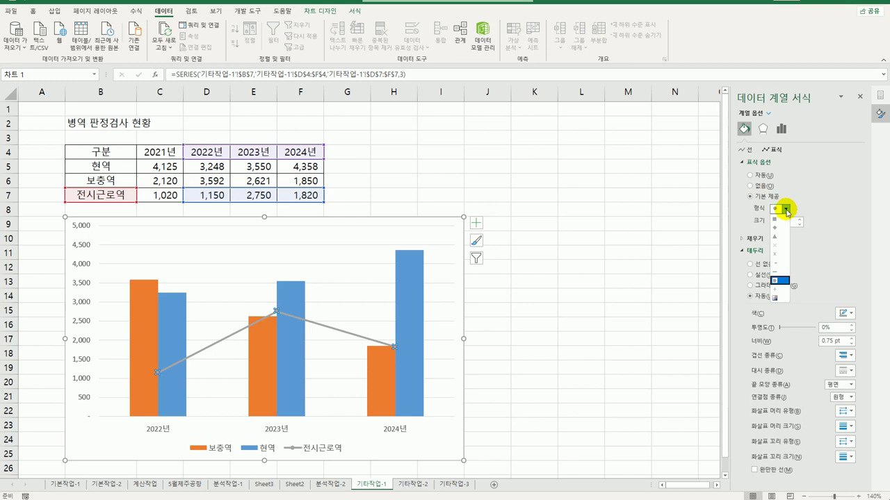
{"action": "left_click", "coordinate": [786, 203]}
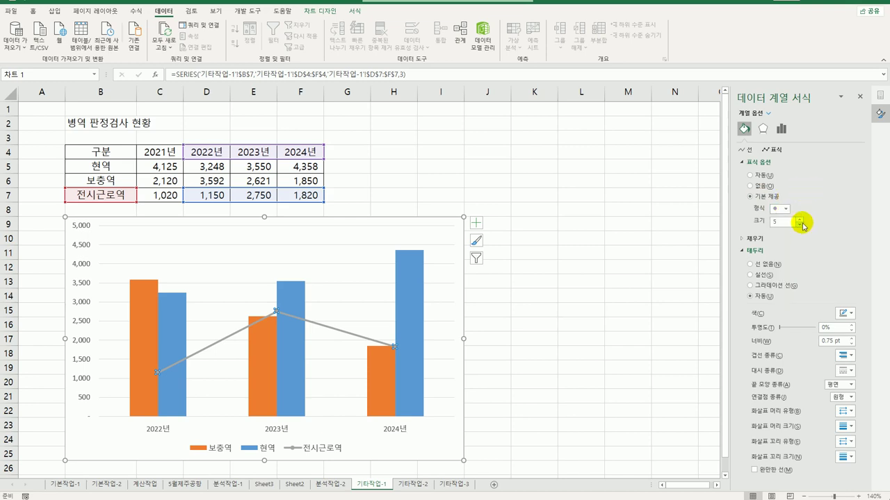
{"action": "left_click", "coordinate": [799, 220]}
{"action": "left_click", "coordinate": [799, 220]}
{"action": "left_click", "coordinate": [799, 219]}
{"action": "left_click", "coordinate": [799, 219]}
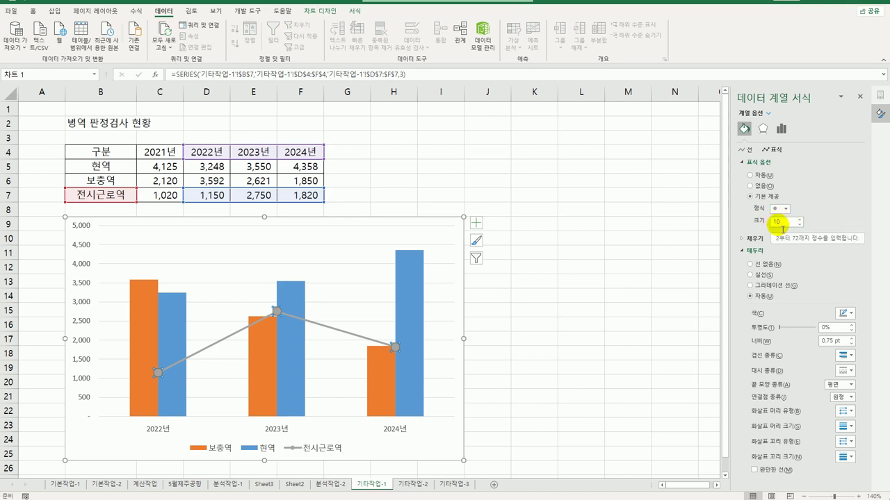
Step: Add a chart title and link it to cell B2 of the 기타작업-1 sheet
{"action": "left_click", "coordinate": [477, 223]}
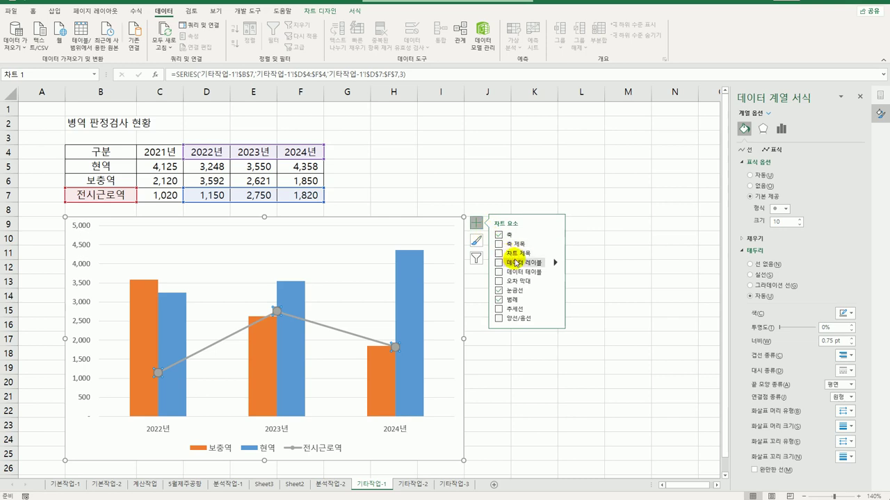
{"action": "left_click", "coordinate": [512, 253]}
{"action": "left_click", "coordinate": [200, 77]}
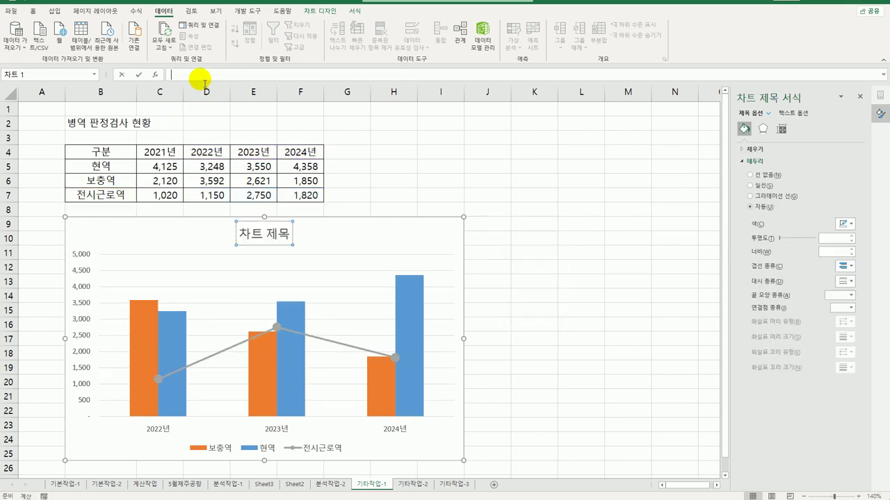
{"action": "type", "text": "="}
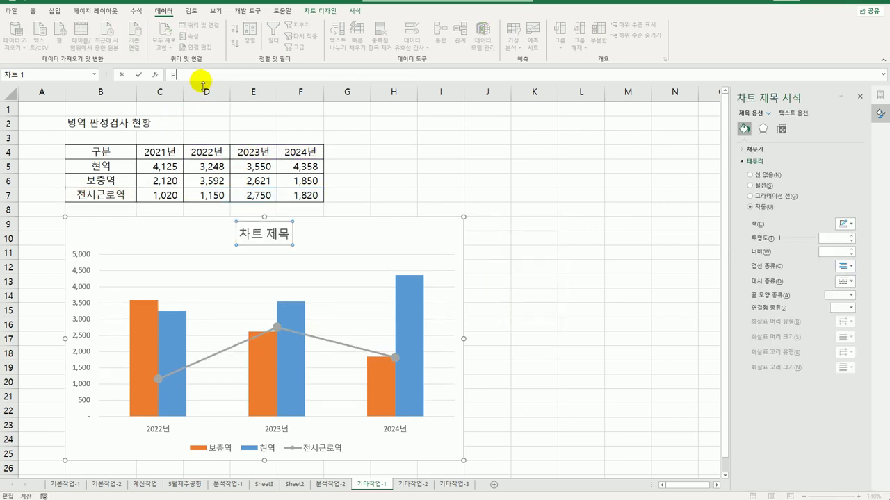
{"action": "left_click", "coordinate": [79, 122]}
{"action": "key", "text": "Return"}
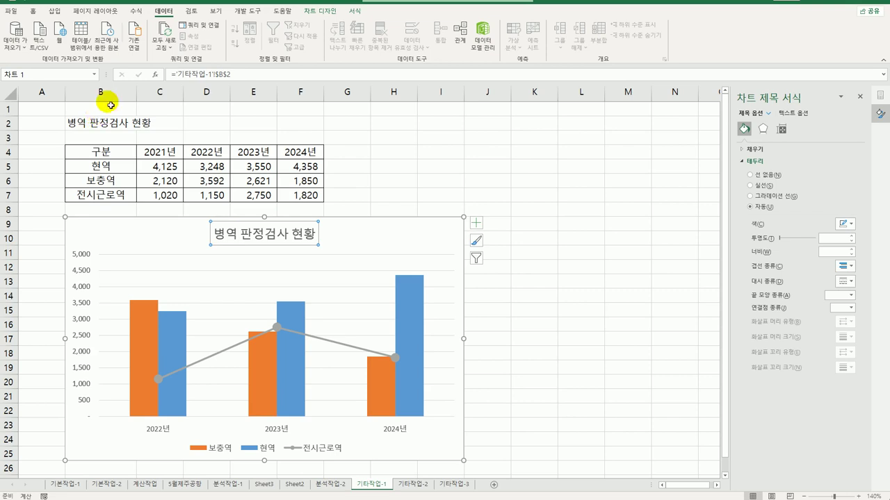
Step: Add primary horizontal (기본 가로) and primary vertical (기본 세로) axis titles to the chart
{"action": "left_click", "coordinate": [479, 224]}
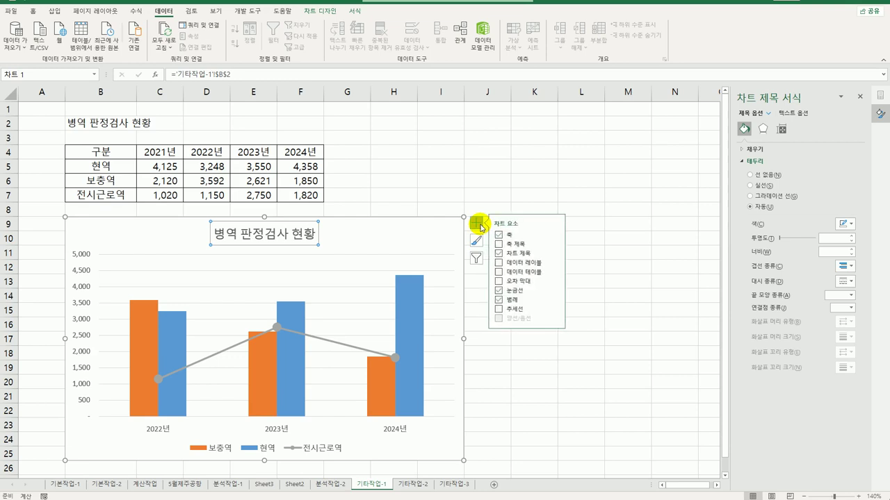
{"action": "left_click", "coordinate": [555, 244]}
{"action": "left_click", "coordinate": [590, 248]}
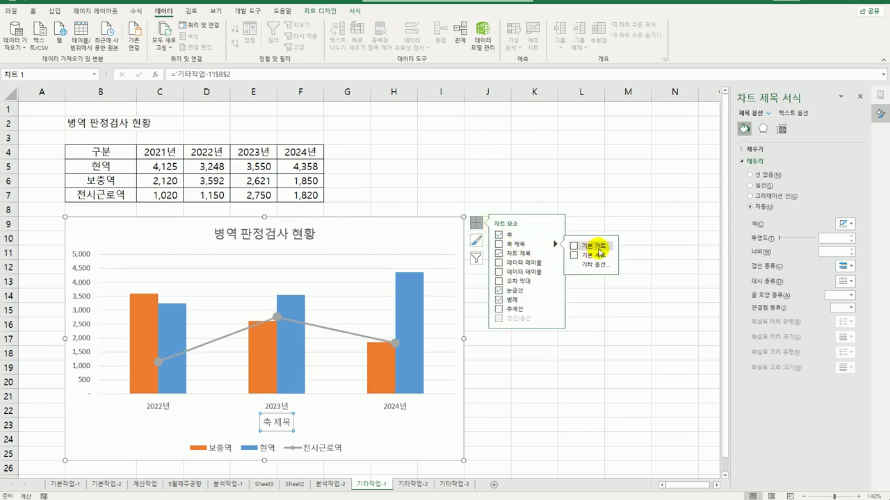
{"action": "left_click", "coordinate": [595, 255]}
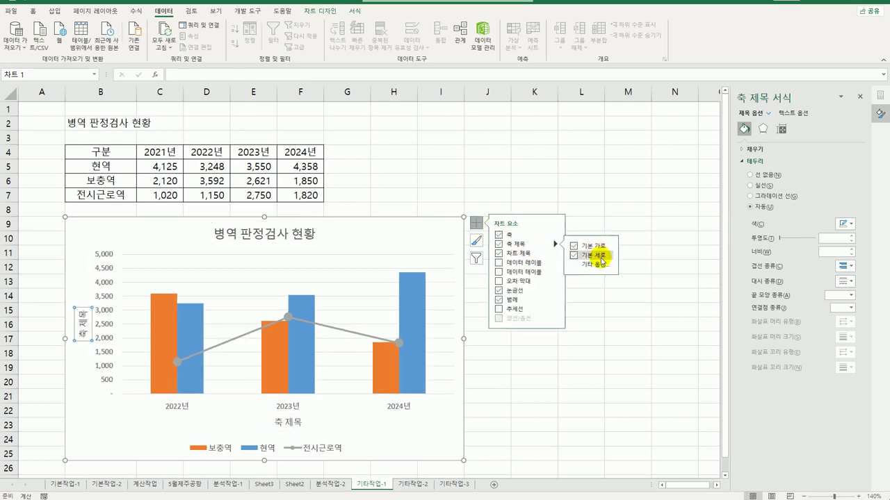
Step: Set the horizontal axis title to 연도 and the vertical axis title to 인원수
{"action": "left_click", "coordinate": [287, 426]}
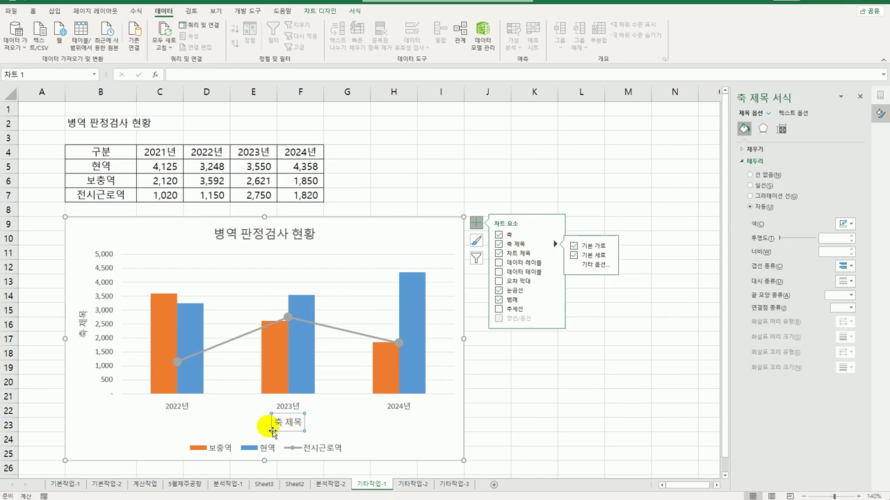
{"action": "left_click_drag", "start_coordinate": [263, 422], "coordinate": [324, 432]}
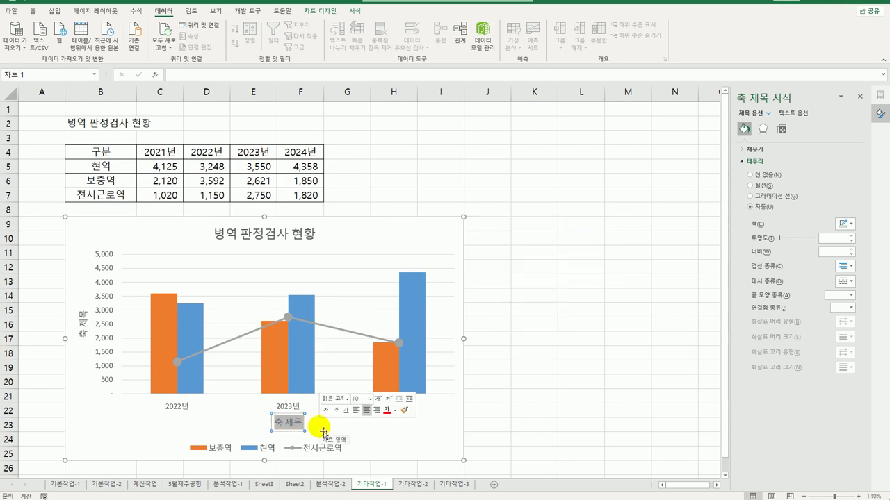
{"action": "type", "text": "연도"}
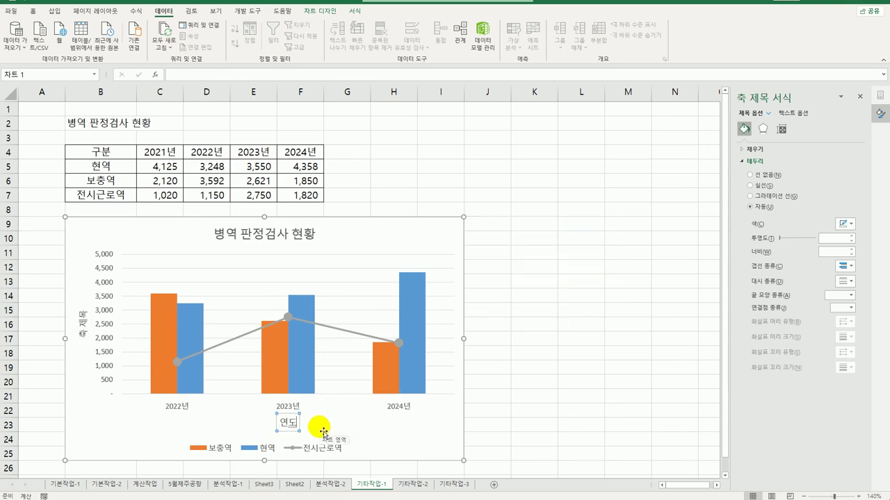
{"action": "left_click", "coordinate": [76, 314]}
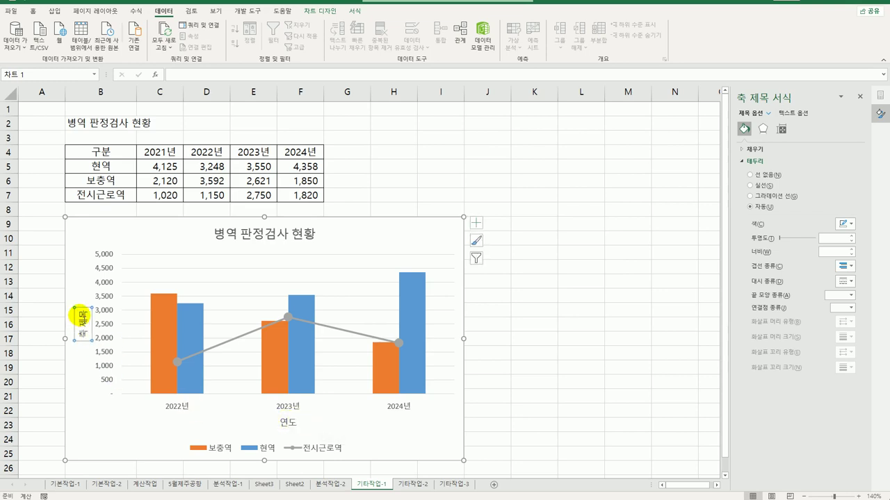
{"action": "left_click_drag", "start_coordinate": [77, 314], "coordinate": [87, 342]}
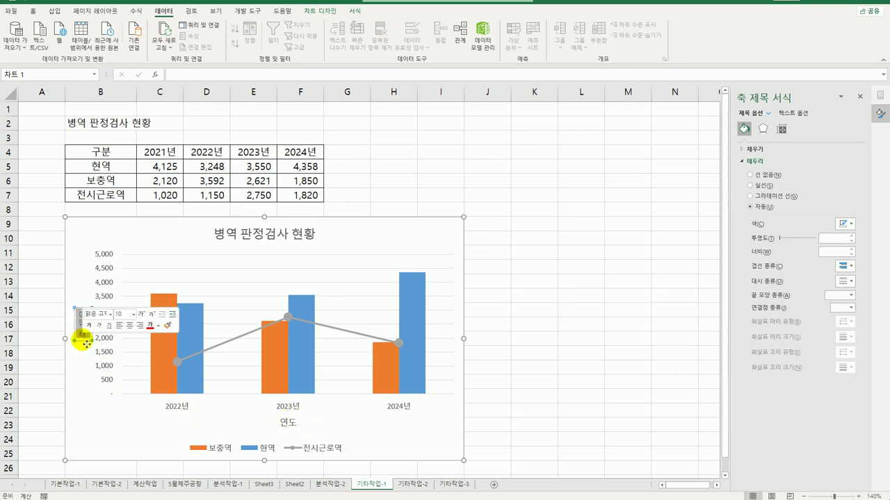
{"action": "type", "text": "인원"}
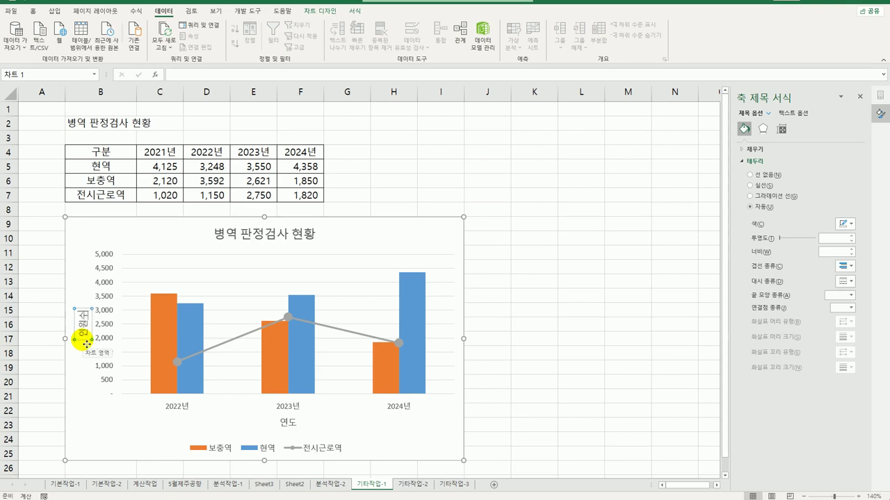
{"action": "left_click", "coordinate": [86, 344]}
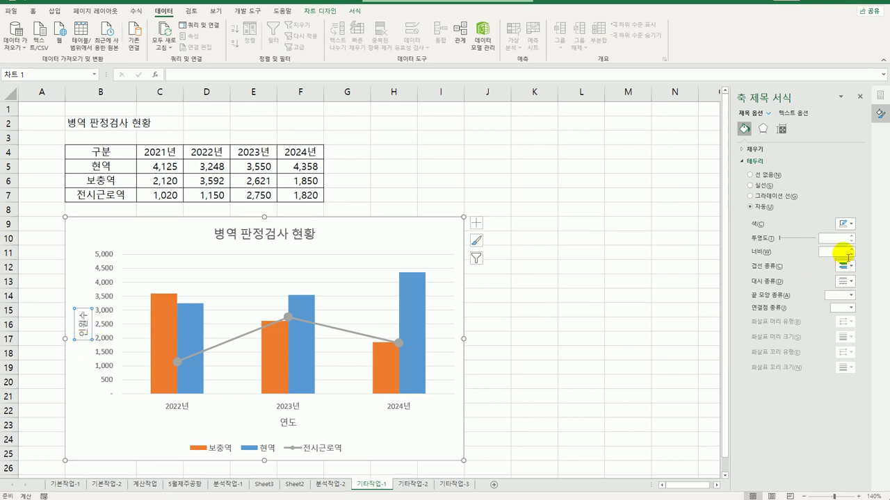
Step: Set the text direction of the vertical axis title 인원수 to 스택형
{"action": "left_click", "coordinate": [782, 129]}
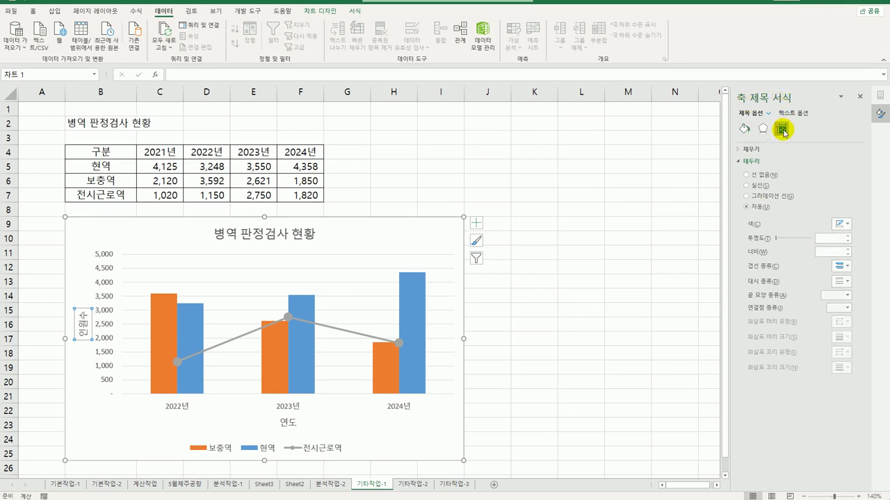
{"action": "left_click", "coordinate": [850, 175]}
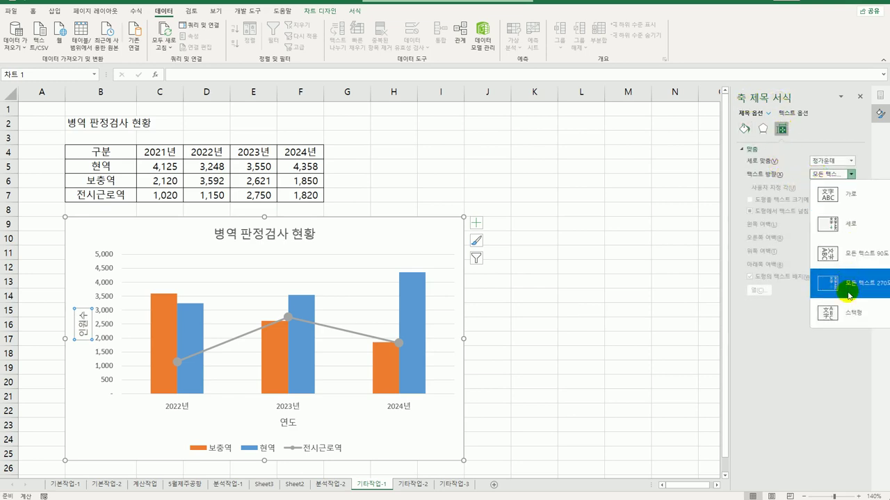
{"action": "left_click", "coordinate": [843, 313]}
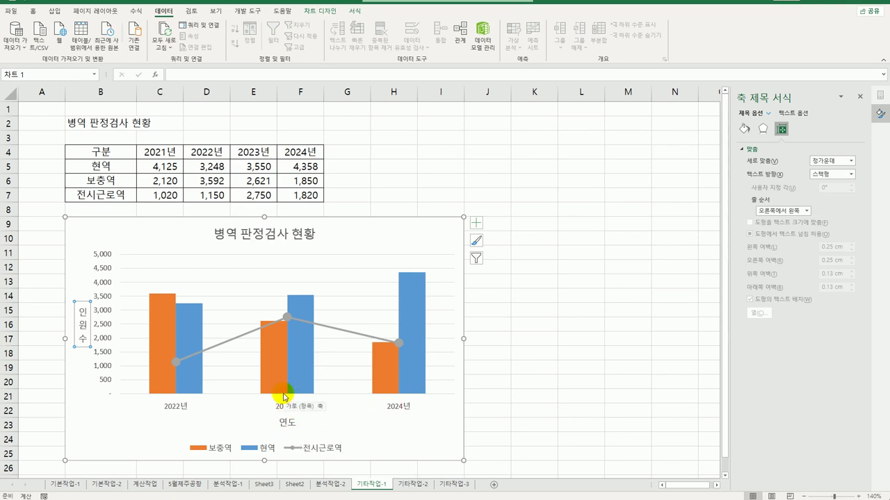
Step: Add a data label to only the 2023년 bar of the 현역 series
{"action": "left_click", "coordinate": [300, 349]}
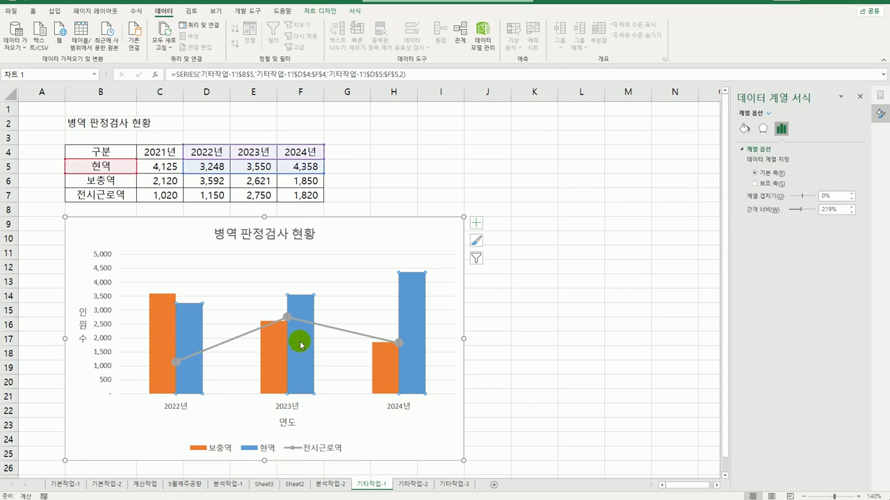
{"action": "left_click", "coordinate": [301, 345]}
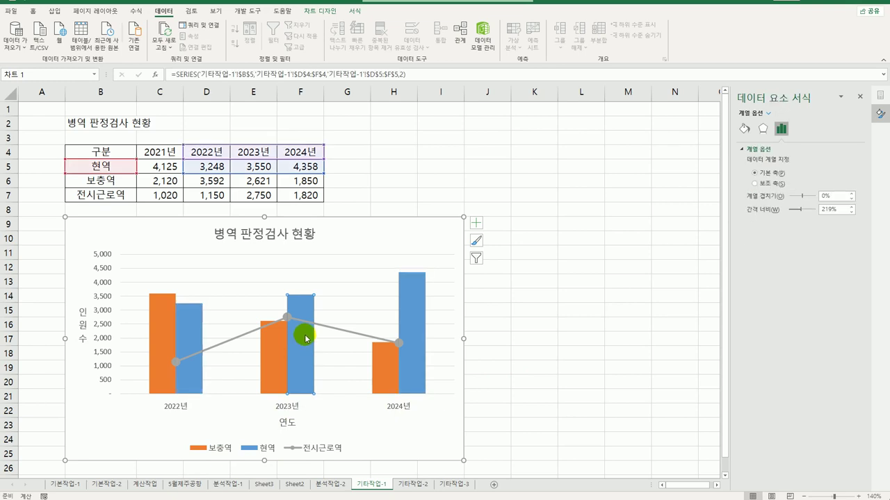
{"action": "right_click", "coordinate": [306, 338]}
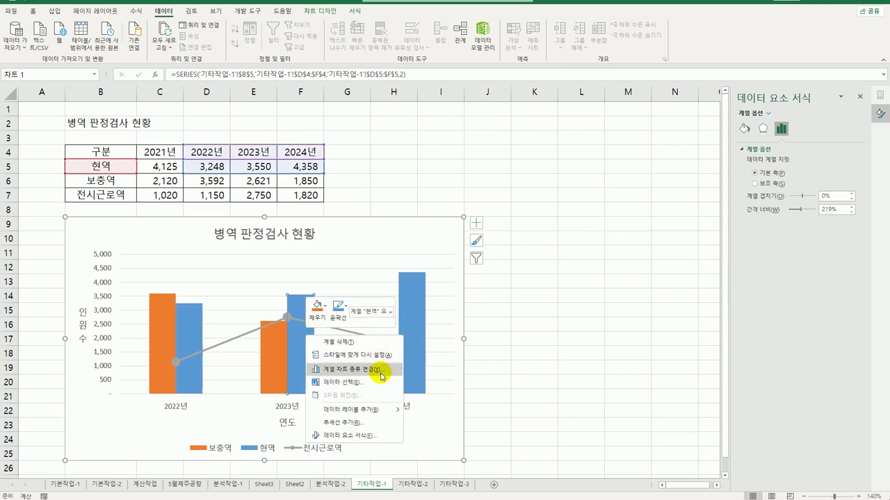
{"action": "left_click", "coordinate": [366, 412]}
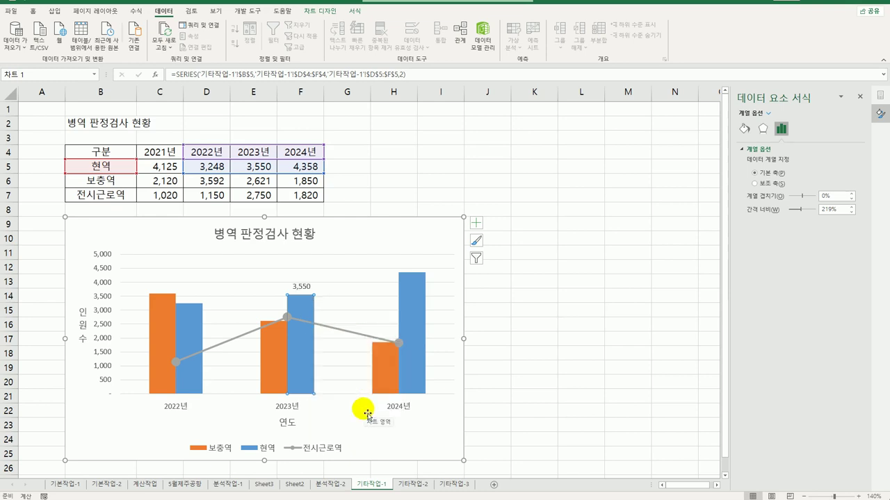
Step: Set the vertical axis minimum bound to 1000 and its major unit to 1000
{"action": "left_click", "coordinate": [107, 317]}
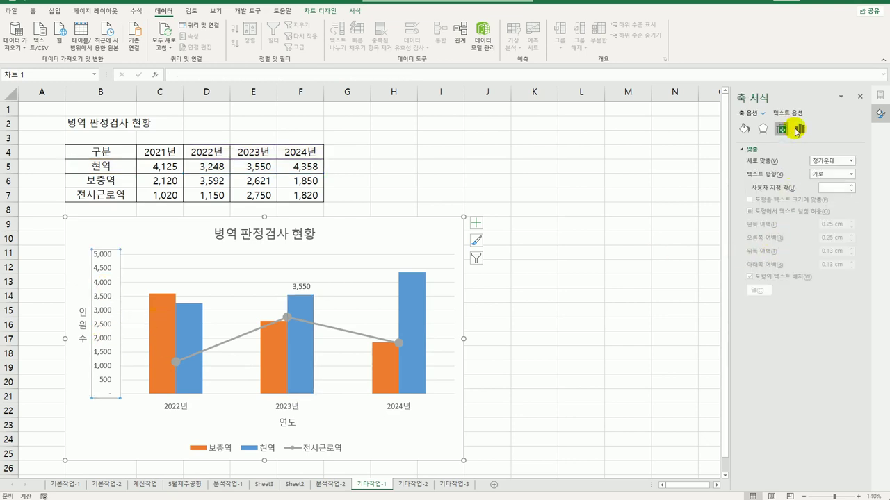
{"action": "left_click", "coordinate": [798, 129]}
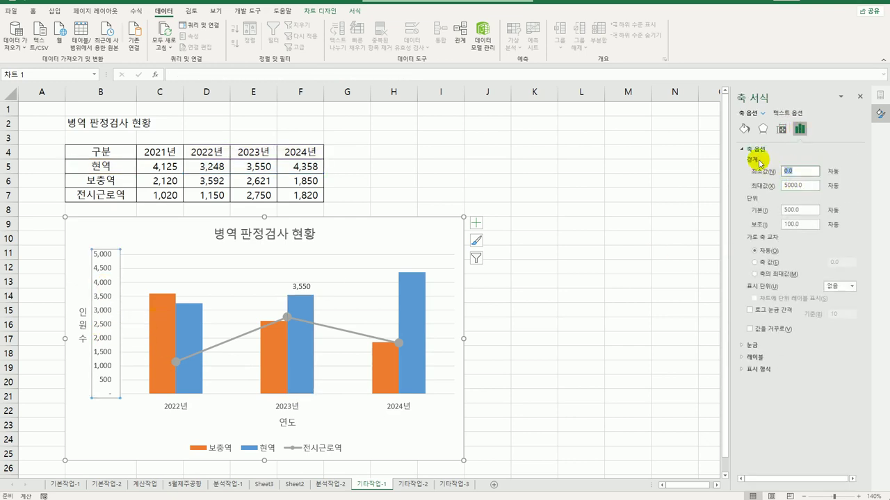
{"action": "type", "text": "1000"}
{"action": "double_click", "coordinate": [808, 210]}
{"action": "type", "text": "1000"}
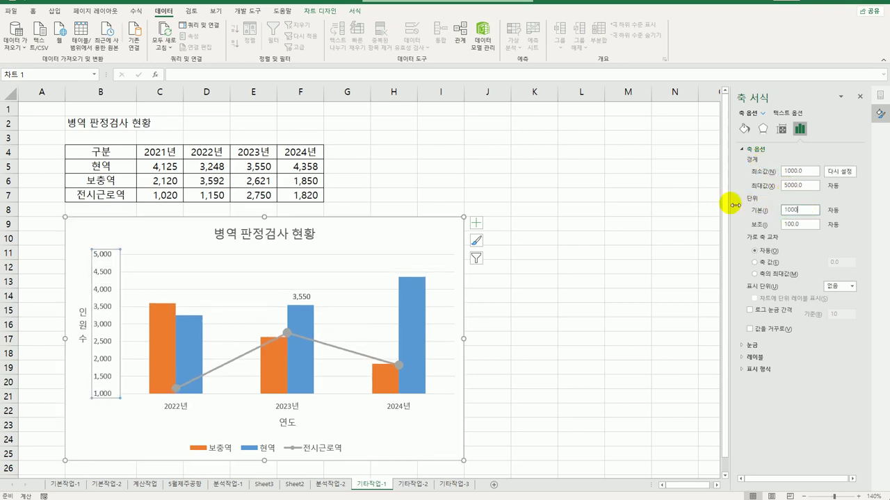
{"action": "key", "text": "Return"}
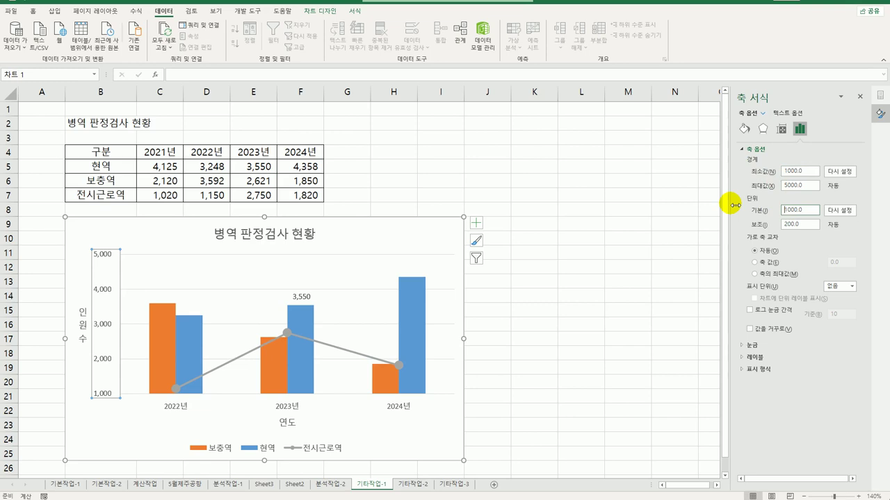
Step: Give the chart area a solid border in a blue from the standard colours
{"action": "left_click", "coordinate": [456, 242]}
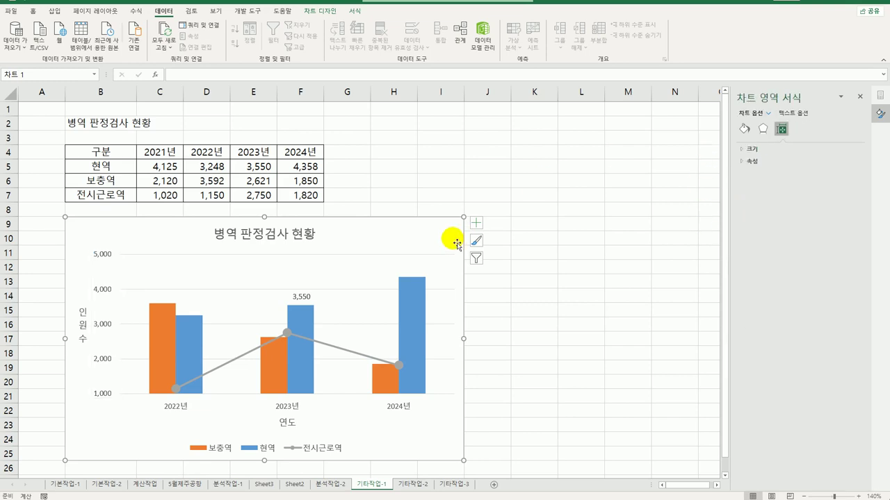
{"action": "left_click", "coordinate": [745, 129]}
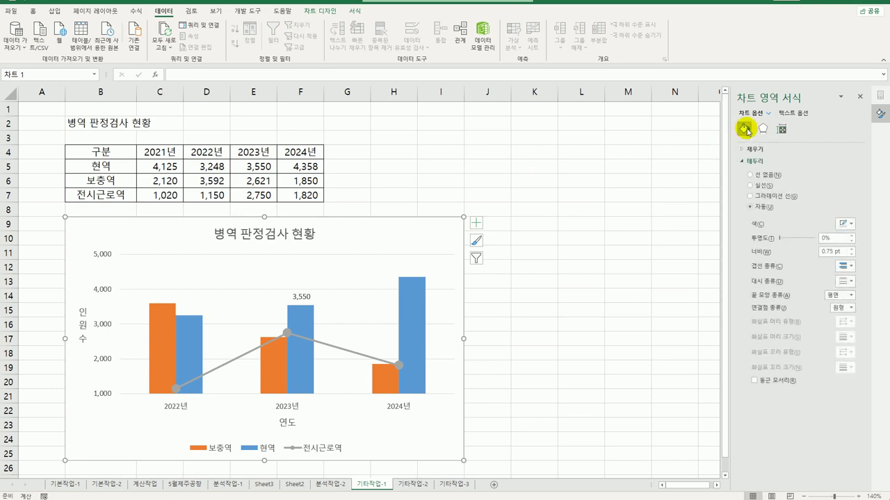
{"action": "left_click", "coordinate": [754, 161]}
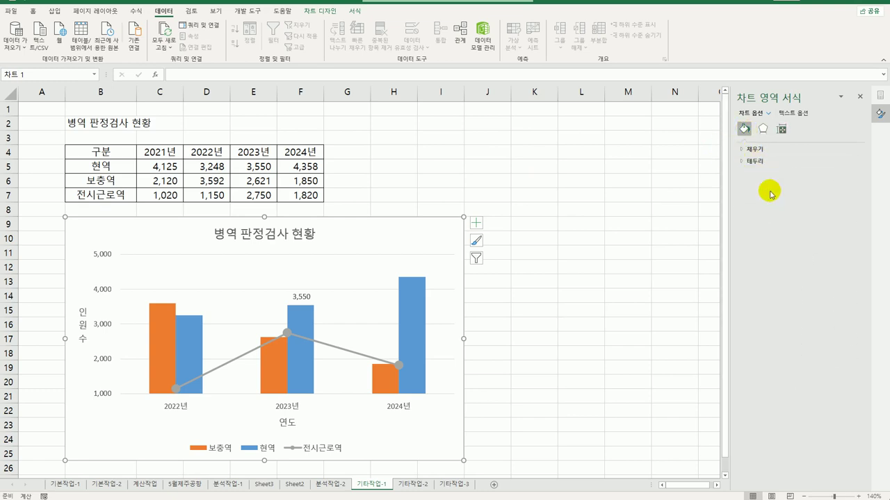
{"action": "left_click", "coordinate": [754, 161]}
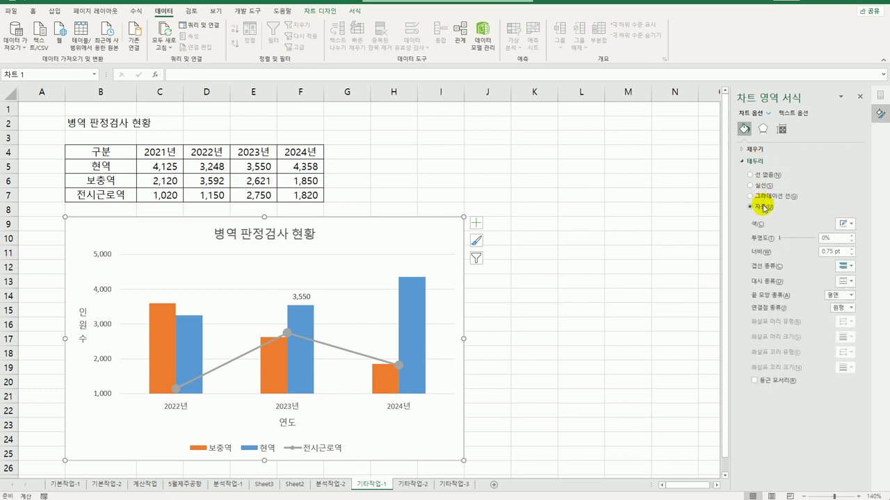
{"action": "left_click", "coordinate": [846, 223]}
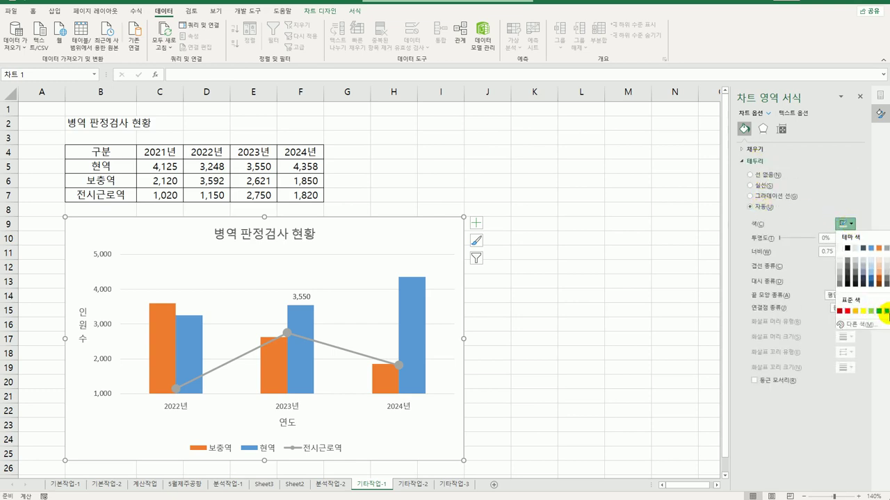
{"action": "left_click", "coordinate": [885, 311]}
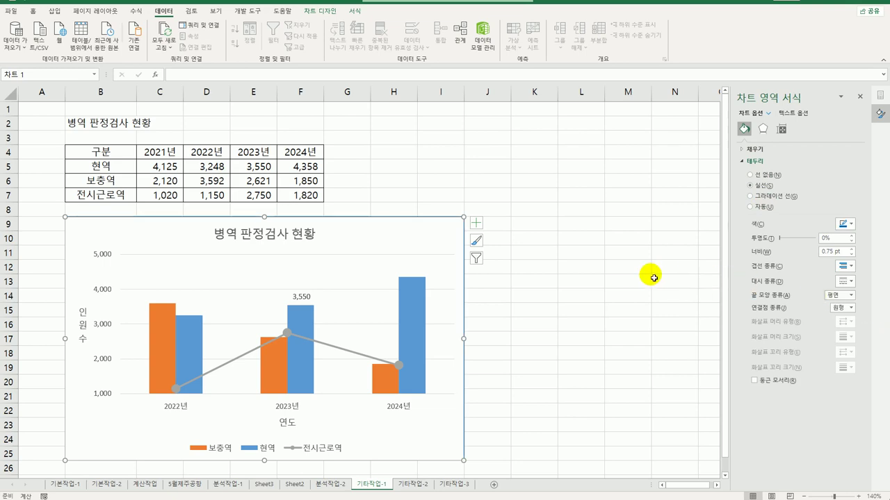
{"action": "left_click", "coordinate": [584, 282]}
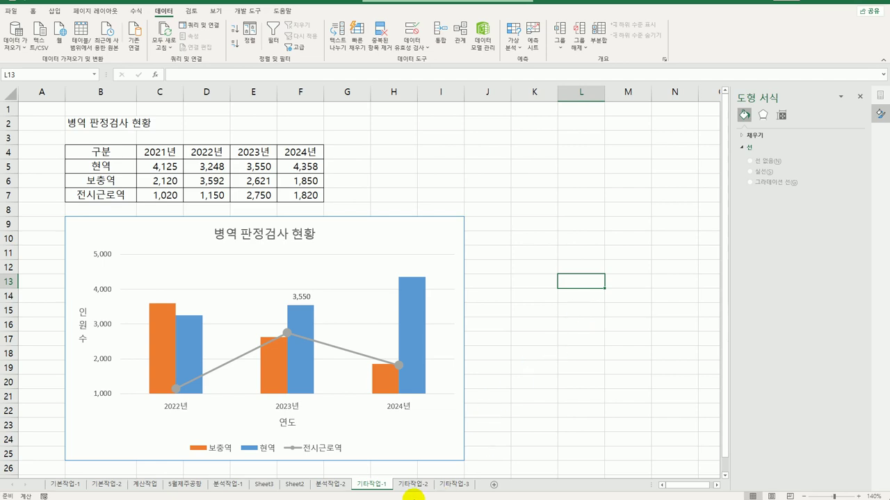
Step: On the 기타작업-2 sheet, insert a form control button covering cells H2:I3
{"action": "left_click", "coordinate": [413, 484]}
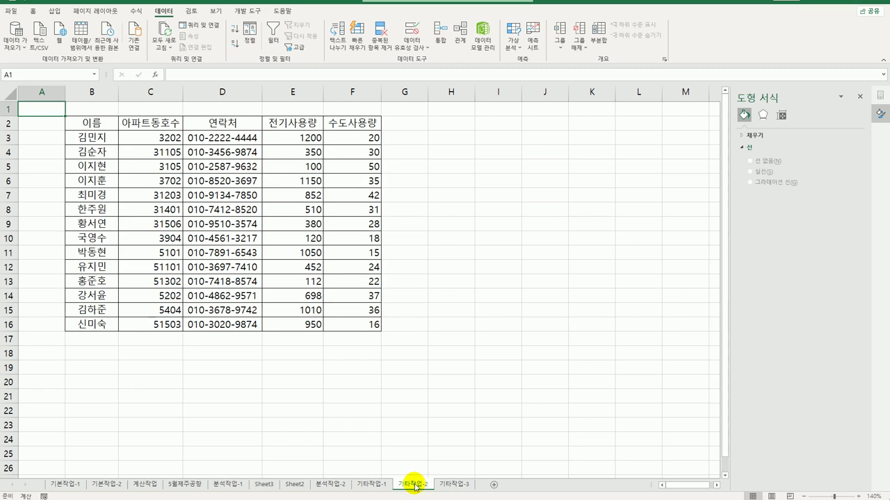
{"action": "left_click", "coordinate": [488, 353]}
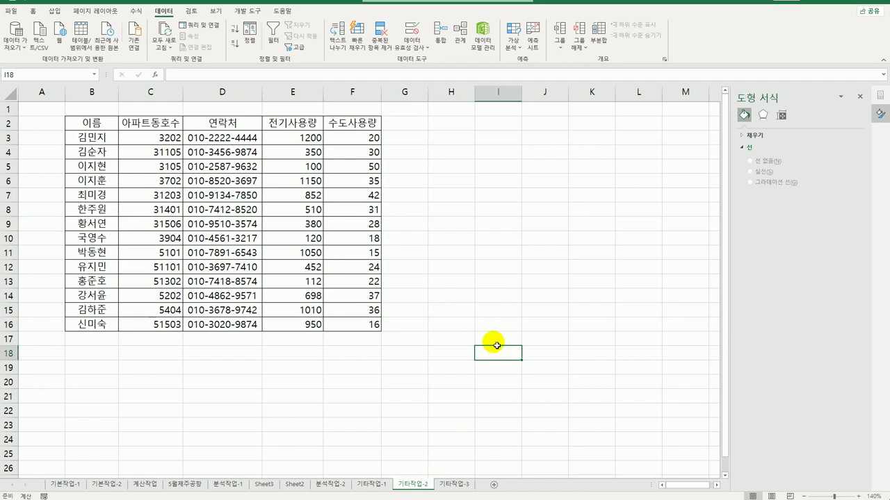
{"action": "left_click", "coordinate": [248, 11]}
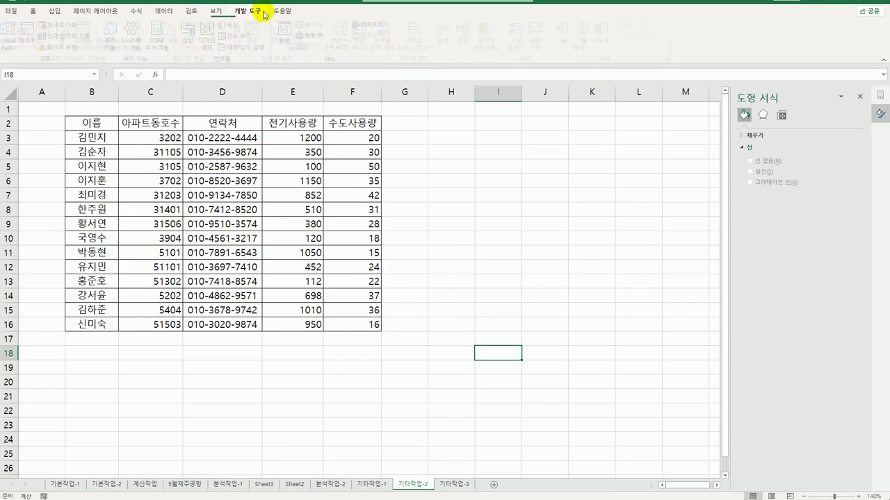
{"action": "left_click", "coordinate": [192, 40]}
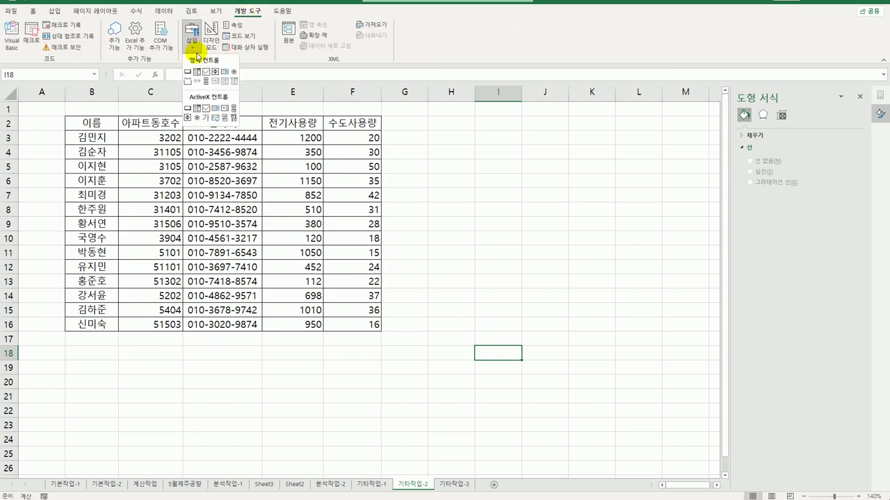
{"action": "left_click", "coordinate": [187, 71]}
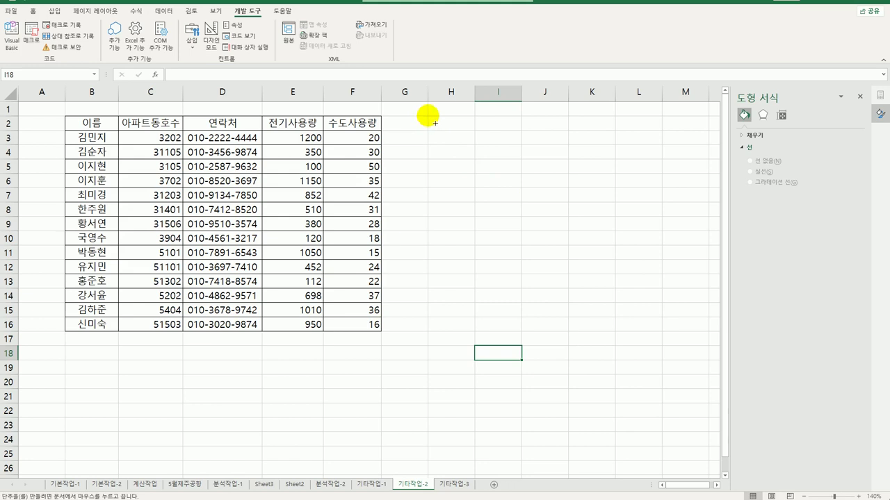
{"action": "left_click_drag", "start_coordinate": [435, 123], "coordinate": [509, 140]}
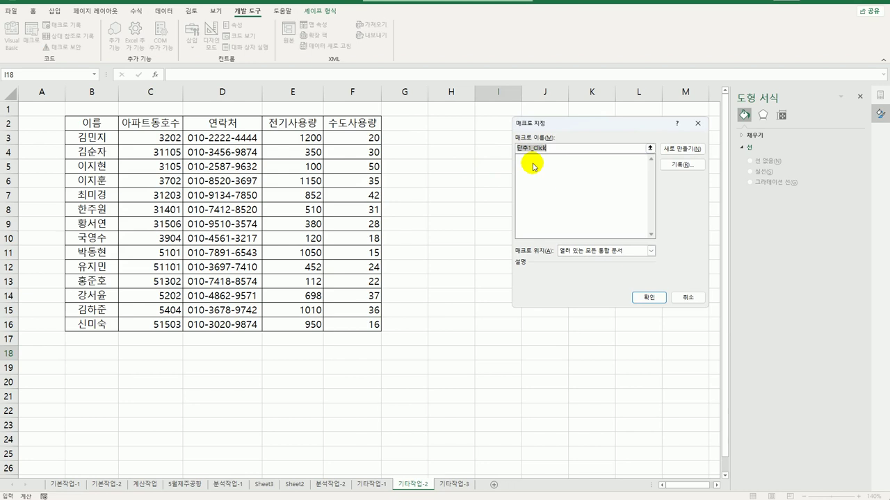
Step: Start recording a macro named 아파트동호수 for the button, stored in the current workbook (현재 통합 문서)
{"action": "type", "text": "아파트동호수"}
{"action": "left_click", "coordinate": [679, 164]}
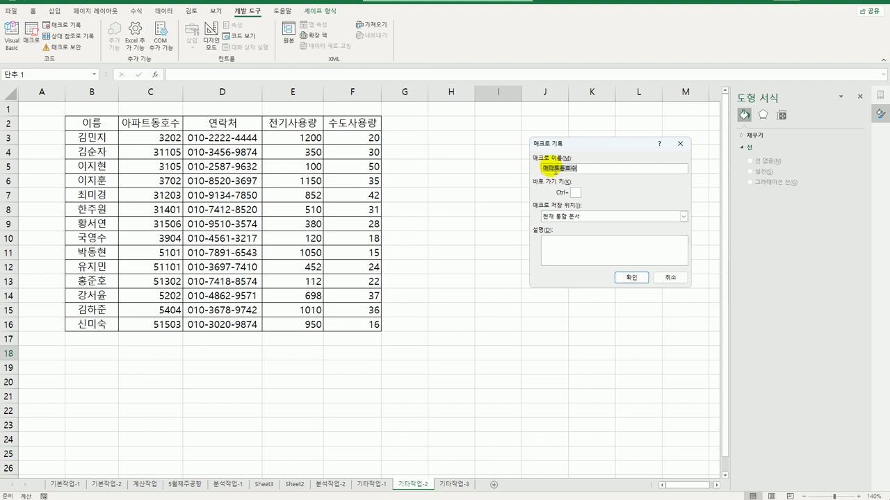
{"action": "left_click", "coordinate": [630, 278]}
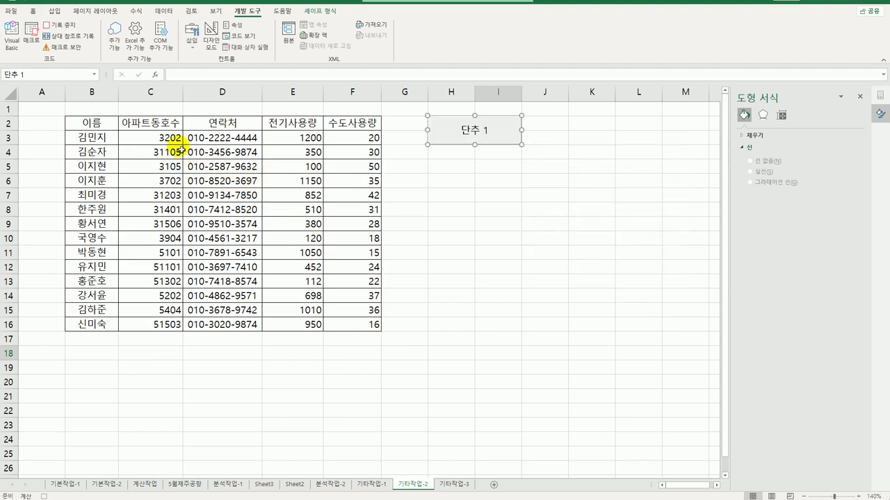
Step: Apply the custom number format [>=10000]0"단지 "0000"호";0"단지 "000"호" to cells C3:C16
{"action": "left_click_drag", "start_coordinate": [145, 141], "coordinate": [149, 324]}
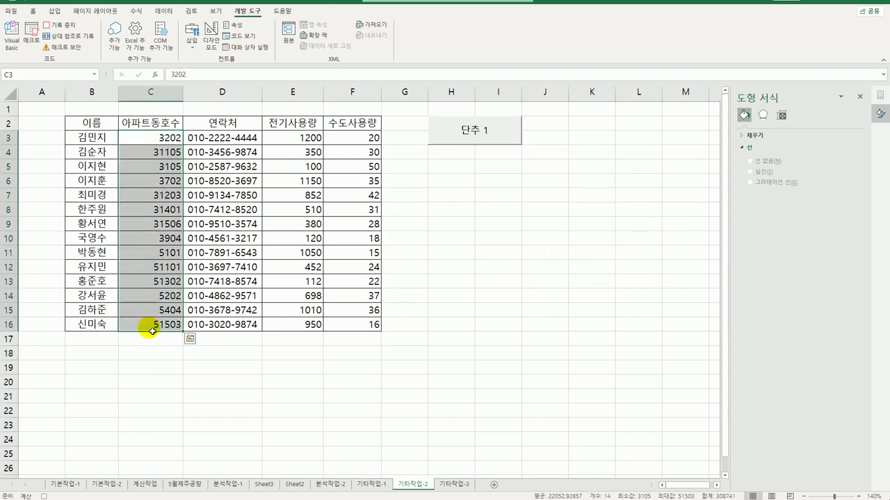
{"action": "right_click", "coordinate": [148, 138]}
{"action": "left_click", "coordinate": [192, 340]}
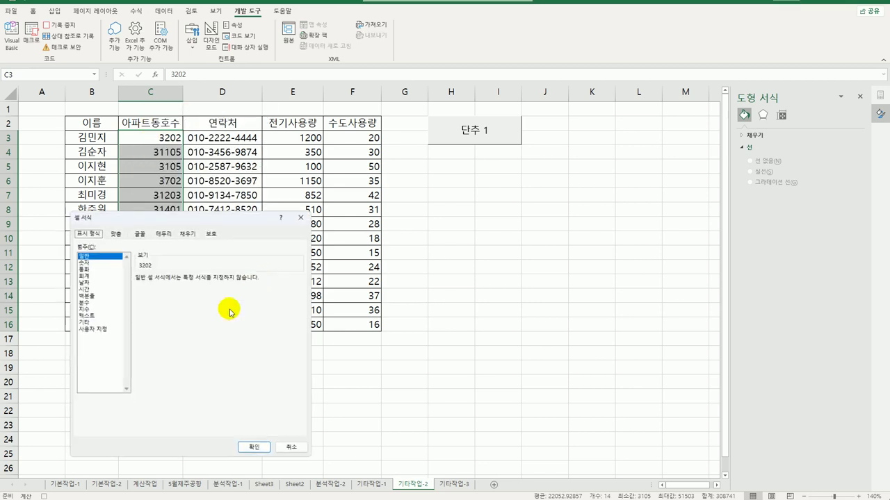
{"action": "left_click_drag", "start_coordinate": [236, 221], "coordinate": [396, 119]}
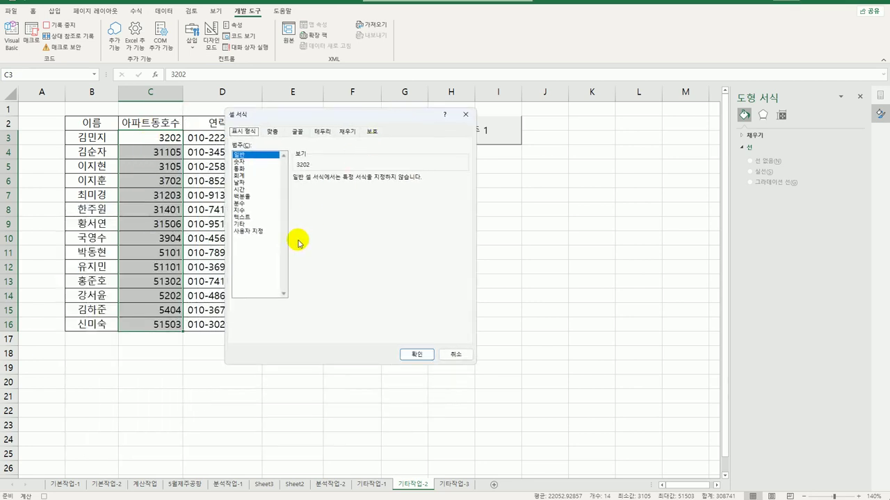
{"action": "left_click", "coordinate": [267, 231]}
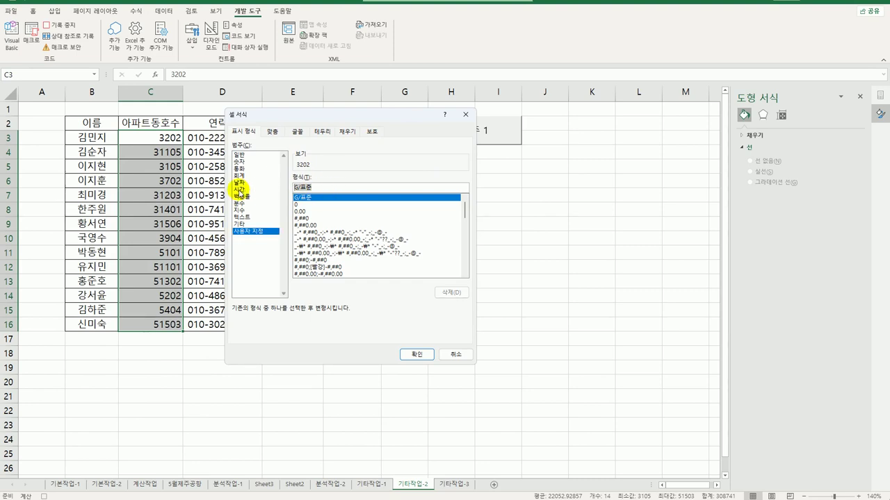
{"action": "type", "text": "[>=1"}
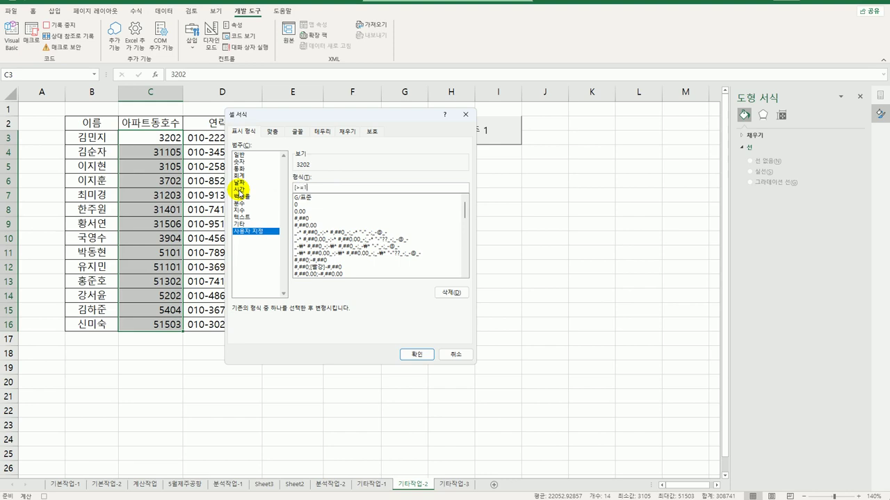
{"action": "type", "text": "0000"}
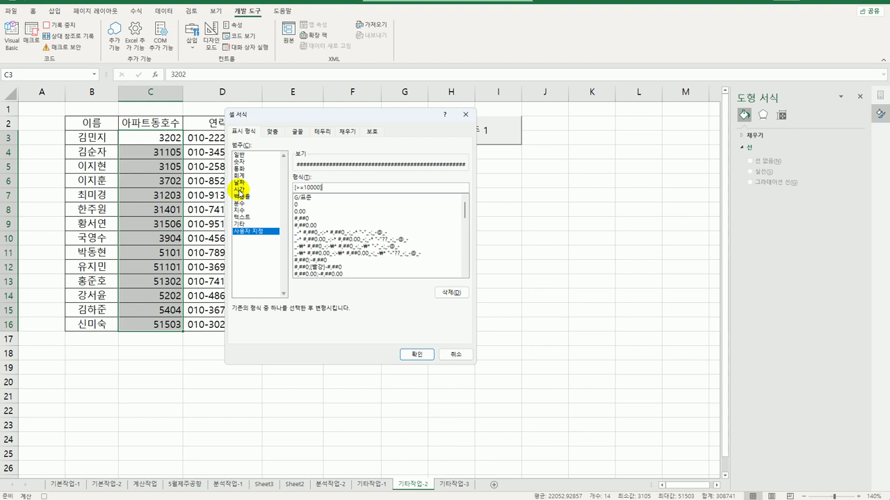
{"action": "type", "text": "0"}
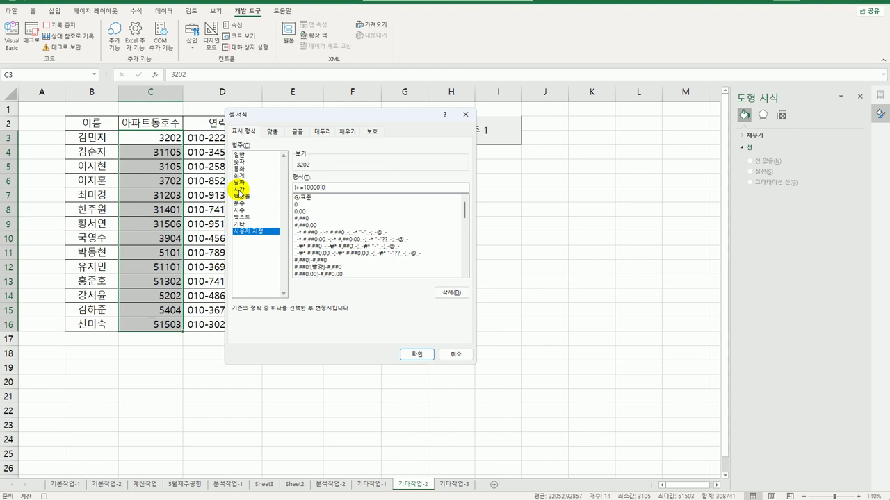
{"action": "type", "text": "\"단지 \"0000\"호\";"}
{"action": "type", "text": "0"}
{"action": "key", "text": "Hangul"}
{"action": "type", "text": "\"단지 \"000\"호\""}
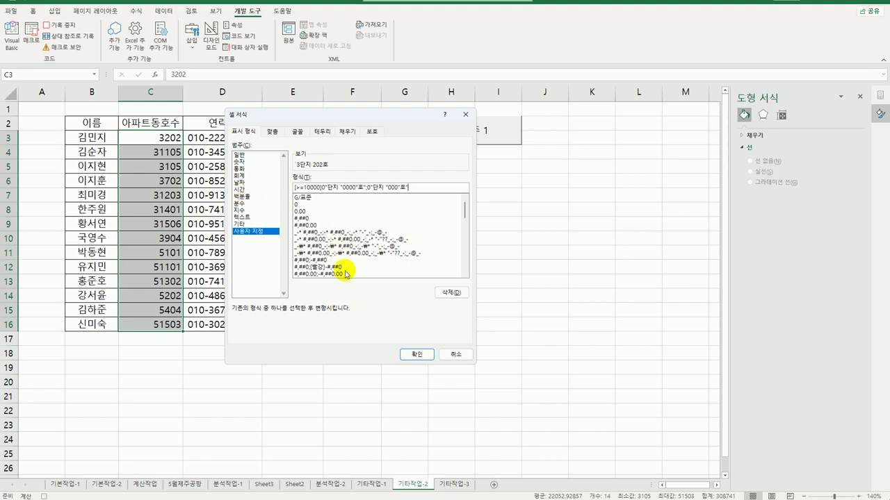
{"action": "left_click", "coordinate": [417, 355]}
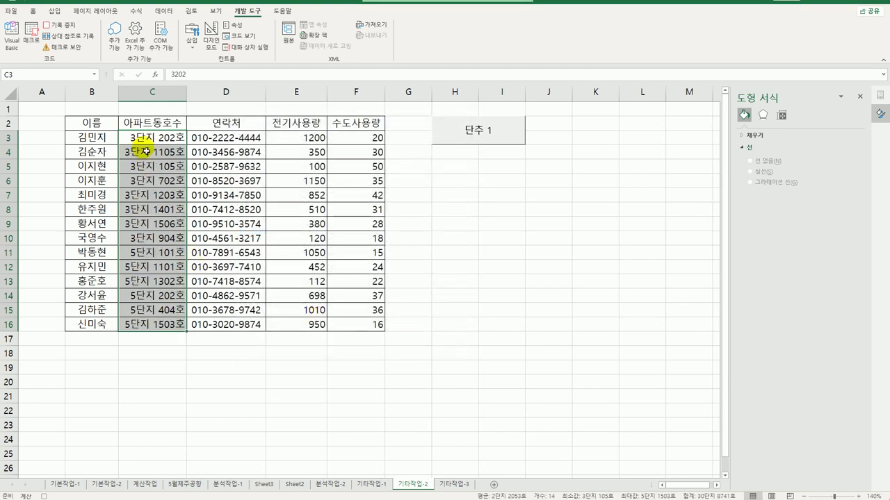
Step: Stop recording the macro and change the button's caption to 아파트동호수
{"action": "left_click", "coordinate": [152, 324]}
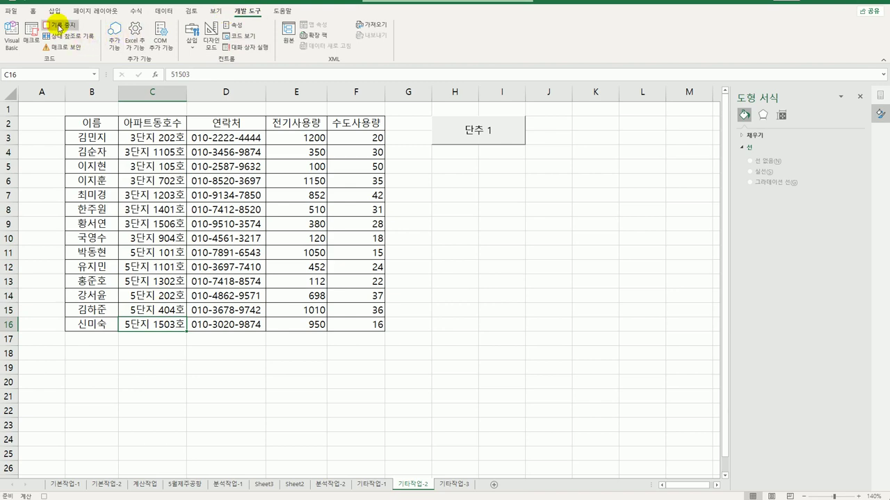
{"action": "left_click", "coordinate": [61, 25]}
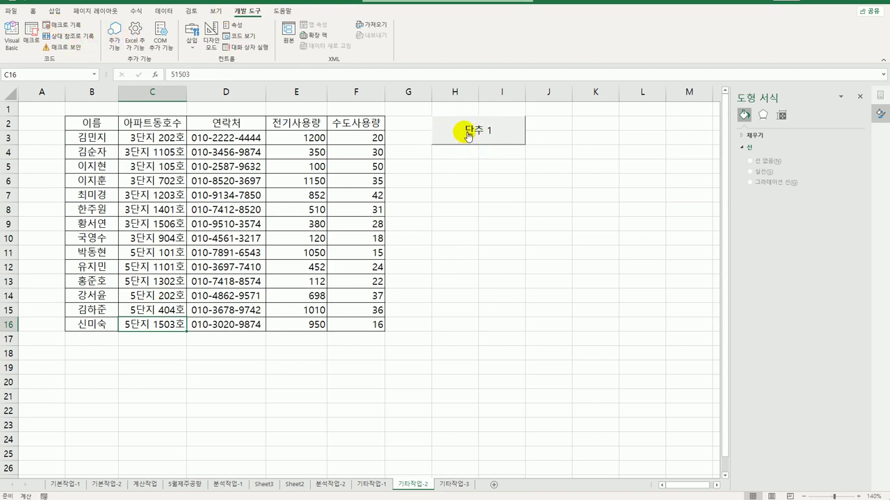
{"action": "right_click", "coordinate": [468, 136]}
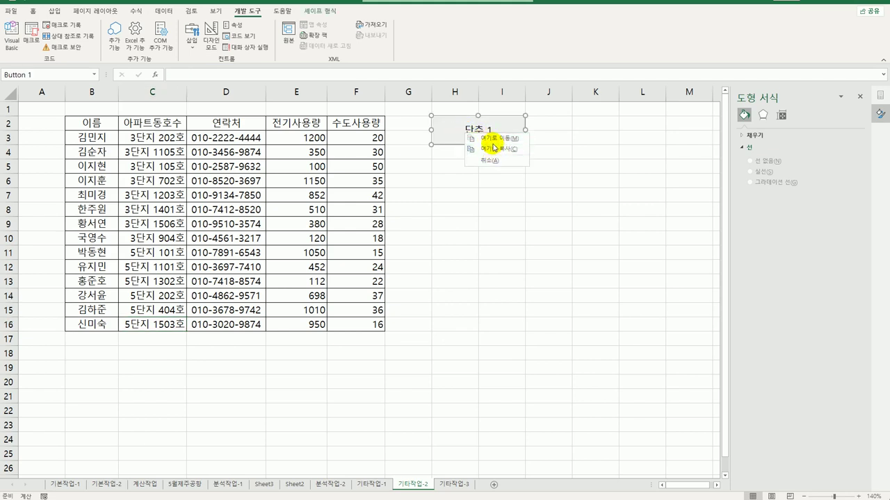
{"action": "right_click", "coordinate": [456, 137]}
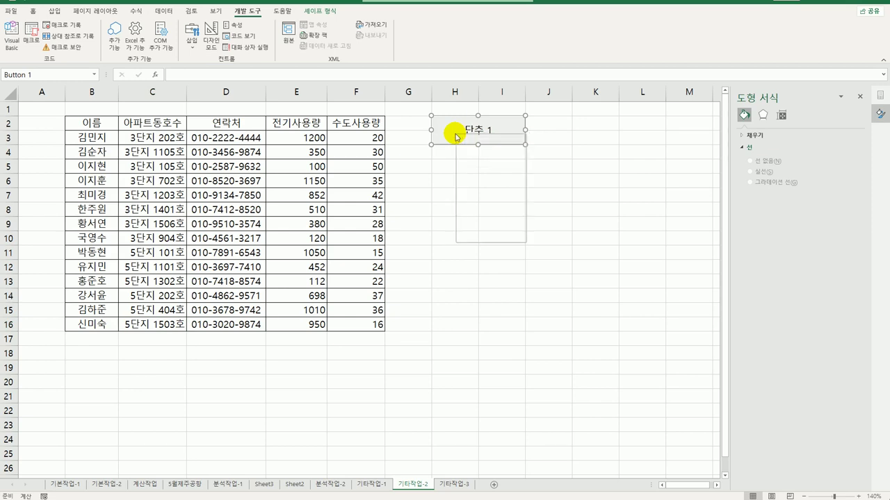
{"action": "left_click", "coordinate": [487, 180]}
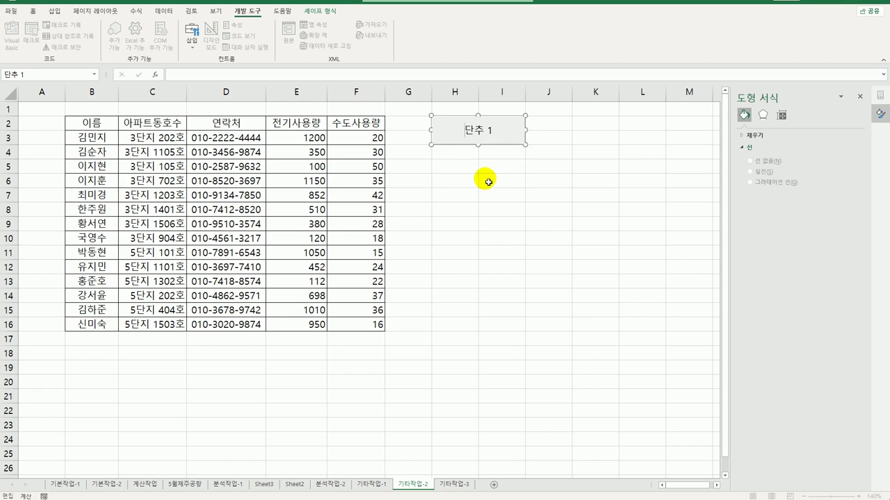
{"action": "key", "text": "ctrl+a"}
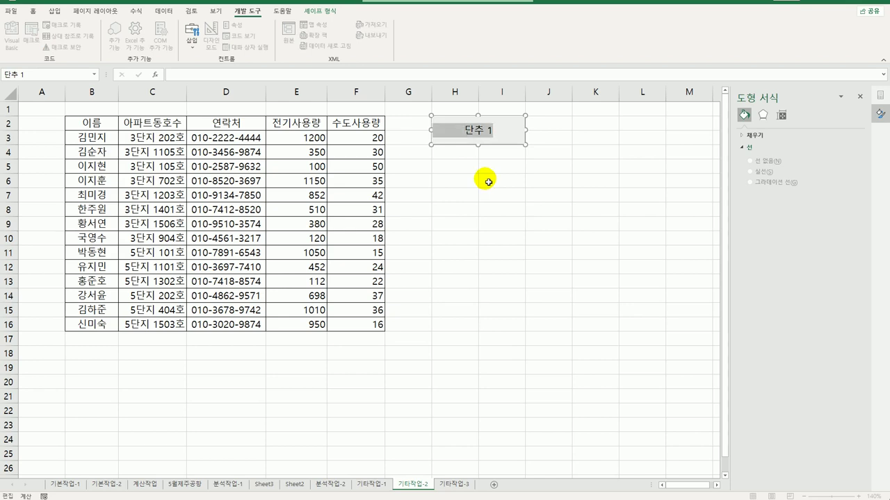
{"action": "type", "text": "아파트동호수"}
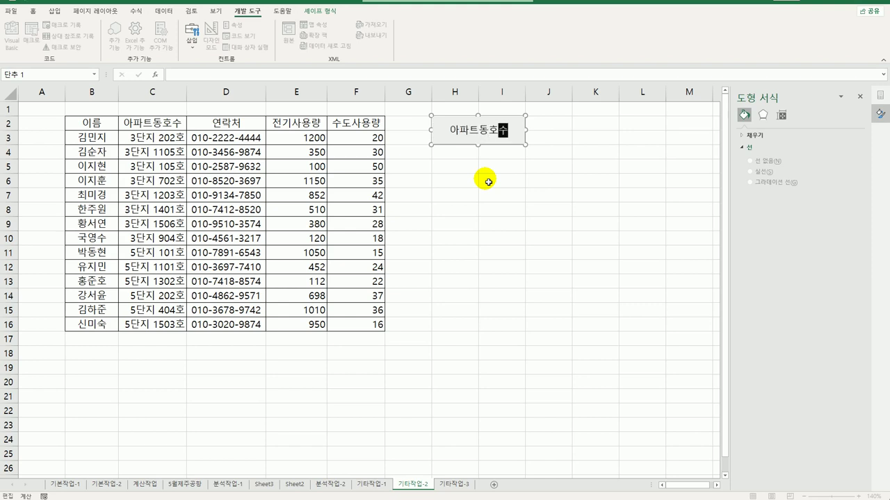
Step: Finish editing the button's caption and close the shape formatting pane
{"action": "left_click", "coordinate": [528, 181]}
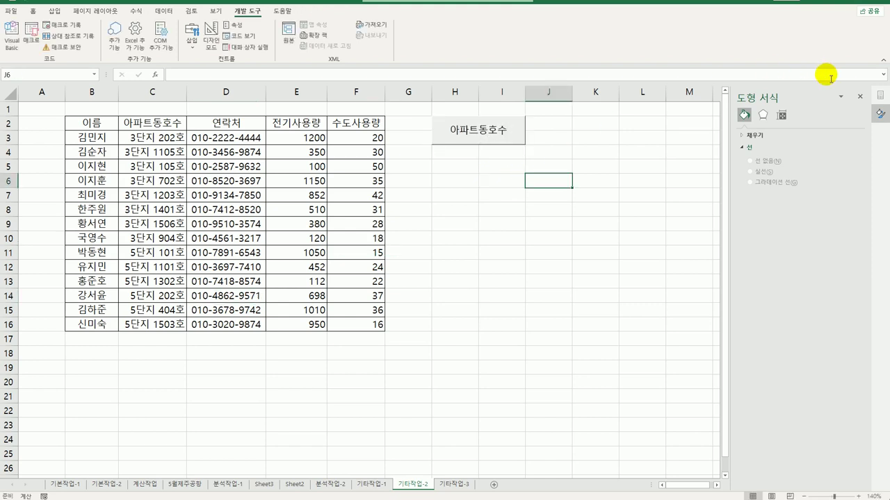
{"action": "left_click", "coordinate": [860, 97]}
{"action": "left_click", "coordinate": [598, 266]}
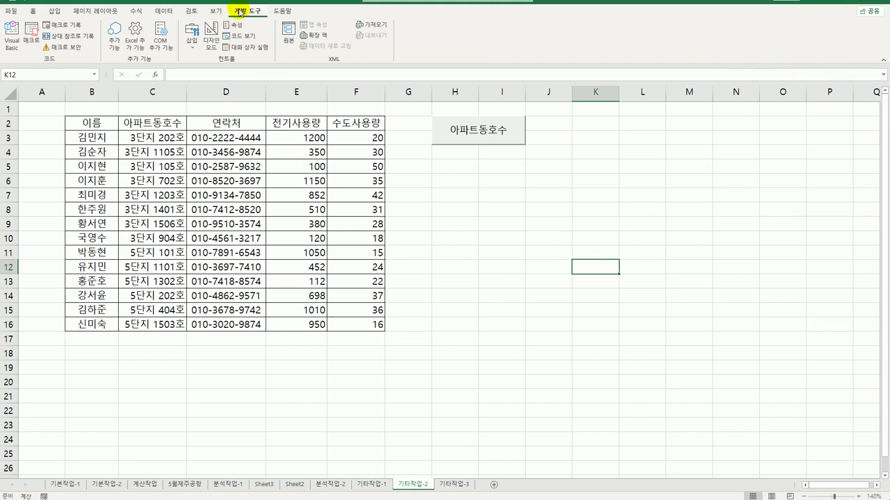
Step: Insert a form control button covering cells H5:I6 and start recording a macro named 전기사용량 for it
{"action": "left_click", "coordinate": [193, 43]}
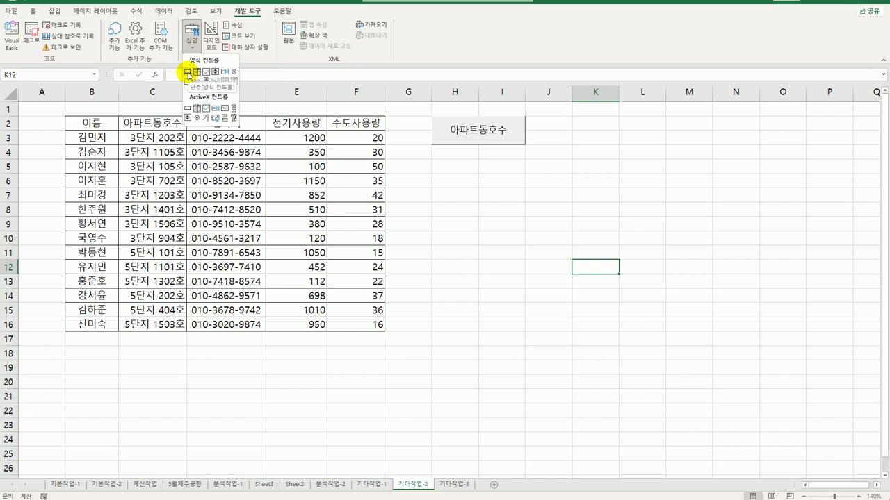
{"action": "left_click", "coordinate": [187, 72]}
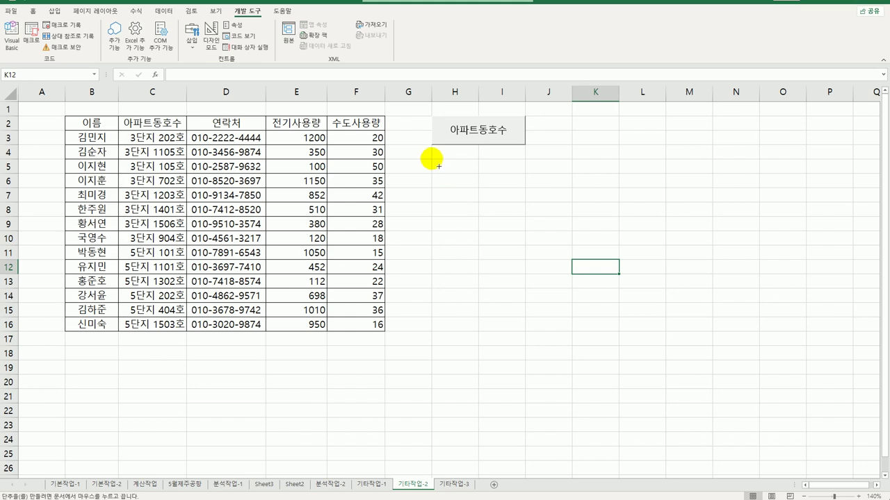
{"action": "left_click_drag", "start_coordinate": [431, 159], "coordinate": [510, 184]}
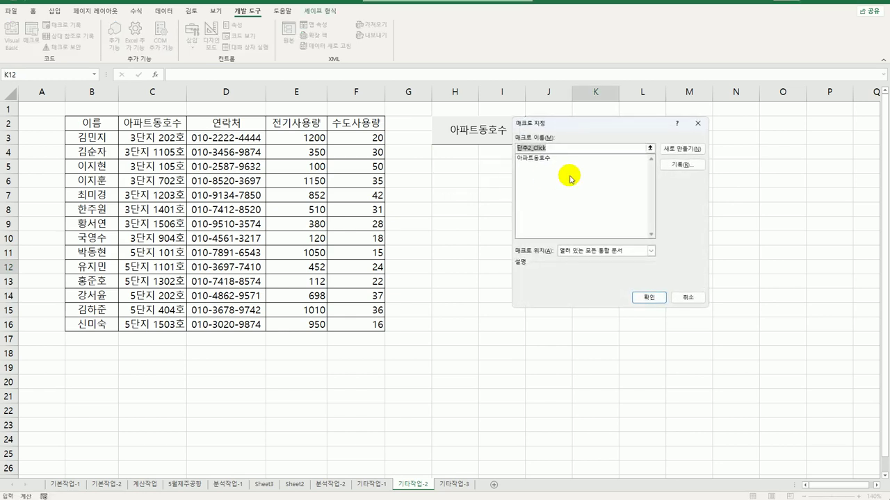
{"action": "type", "text": "전기사용량"}
{"action": "left_click", "coordinate": [676, 164]}
{"action": "left_click", "coordinate": [630, 278]}
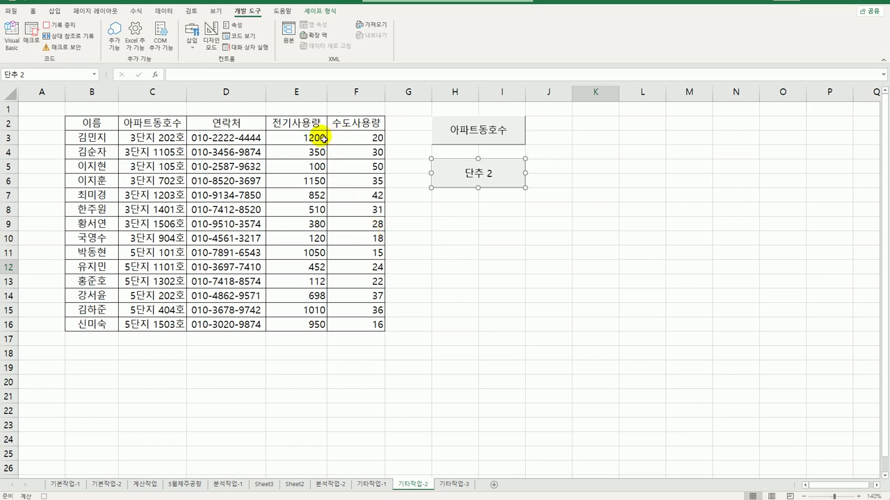
Step: Start a custom number format for cells E3:E16 with the first section [빨강][>=1000]★#,##0
{"action": "left_click_drag", "start_coordinate": [314, 137], "coordinate": [309, 320]}
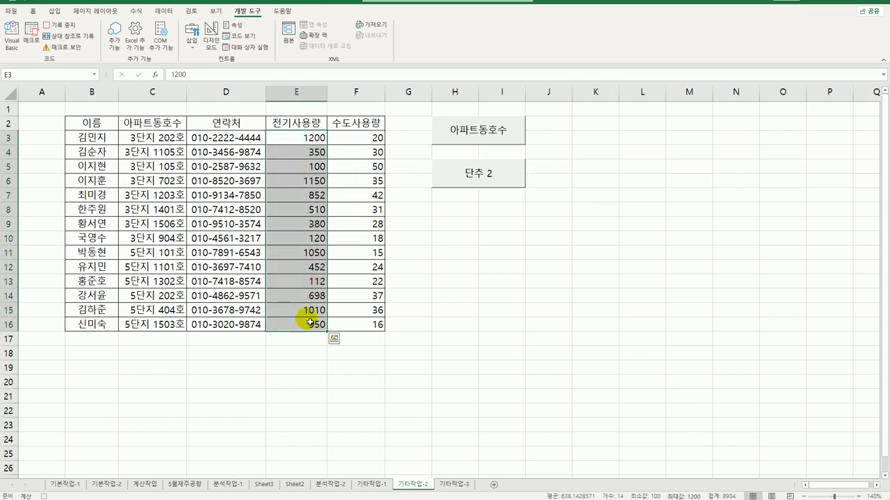
{"action": "right_click", "coordinate": [313, 137]}
{"action": "left_click", "coordinate": [341, 336]}
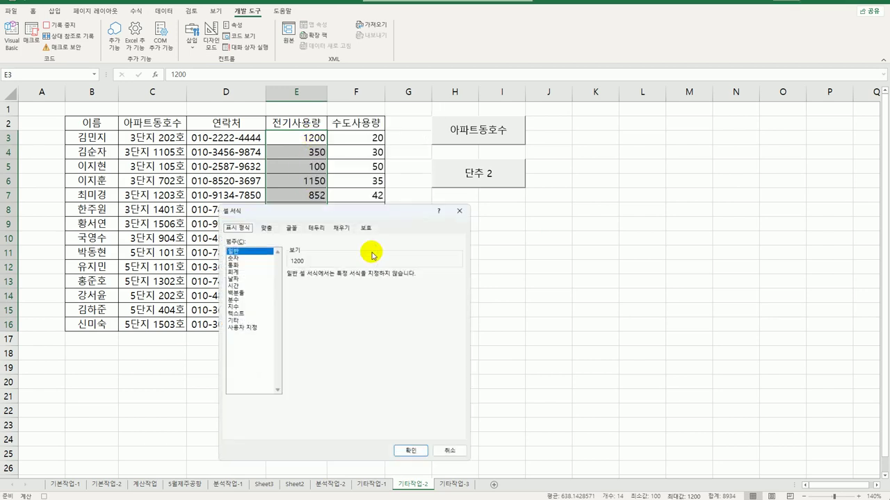
{"action": "left_click_drag", "start_coordinate": [369, 212], "coordinate": [644, 187]}
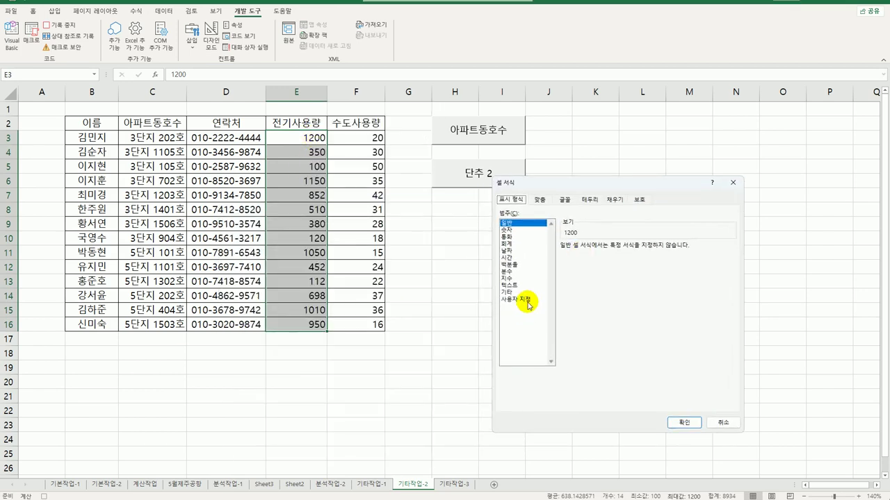
{"action": "left_click", "coordinate": [520, 298]}
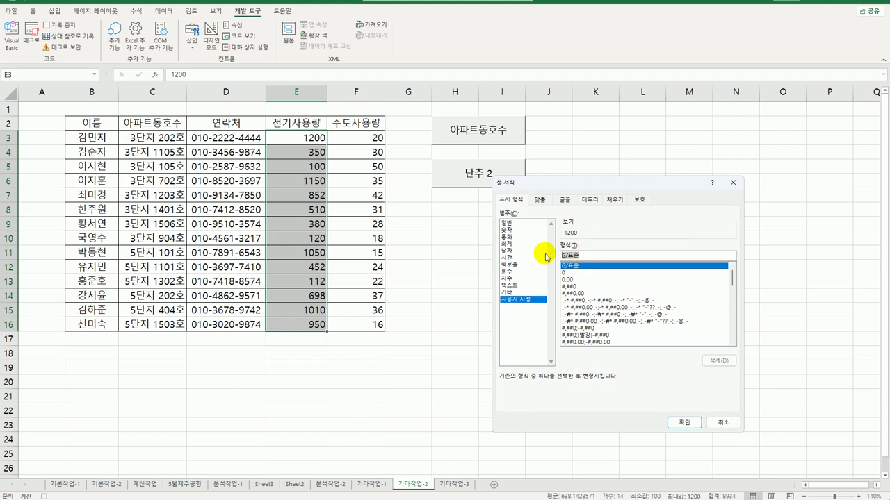
{"action": "key", "text": "Delete"}
{"action": "key", "text": "Delete"}
{"action": "key", "text": "Delete"}
{"action": "key", "text": "Delete"}
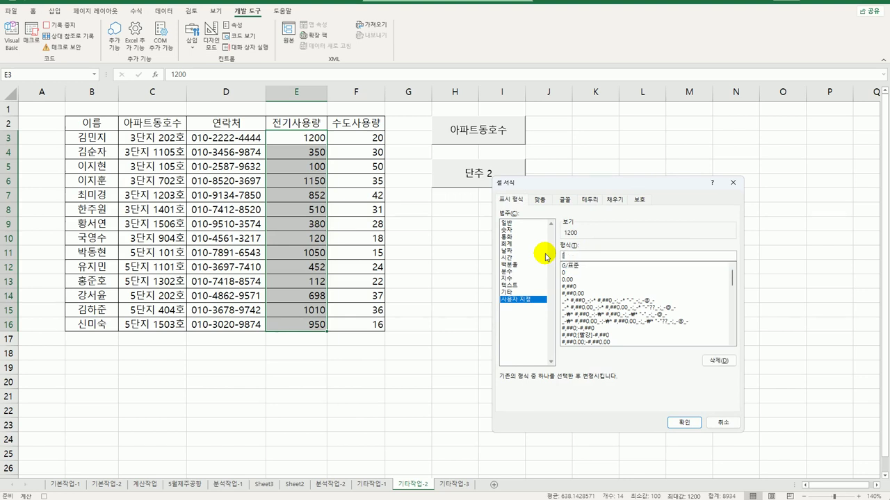
{"action": "type", "text": "[빨강][>=1000"}
{"action": "type", "text": "]ㅁ"}
{"action": "key", "text": "Hangul_Hanja"}
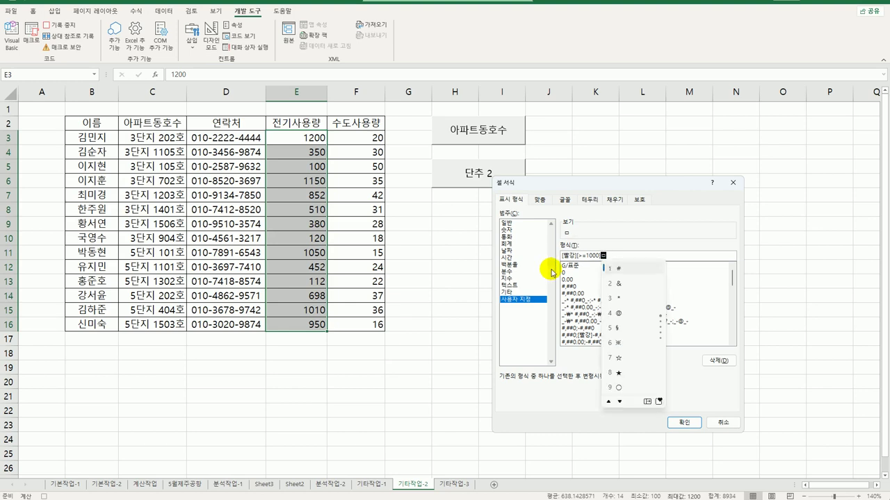
{"action": "left_click", "coordinate": [623, 374]}
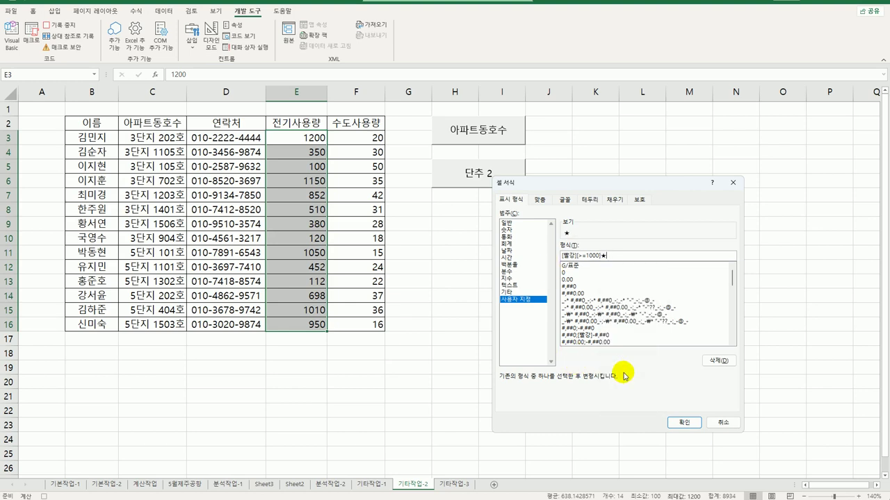
{"action": "type", "text": "#,##0"}
Step: Add the sections ;[파랑][<150]☆0;0 to the custom number format and apply it to the selected cells
{"action": "type", "text": ";[파랑][<150"}
{"action": "type", "text": "ㅁ"}
{"action": "key", "text": "Hangul_Hanja"}
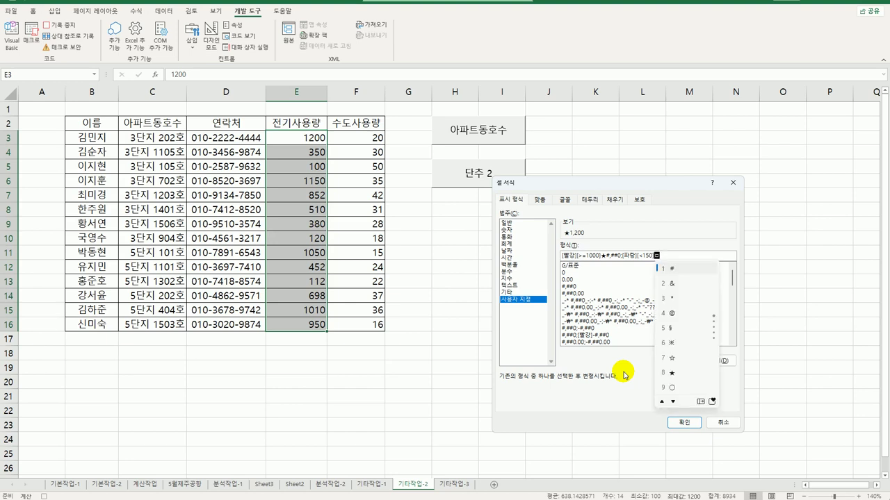
{"action": "left_click", "coordinate": [671, 358]}
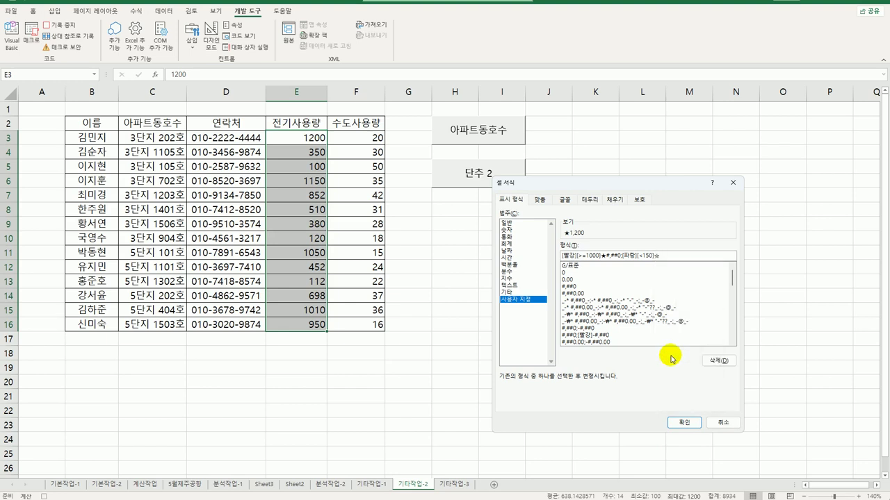
{"action": "type", "text": "0;0"}
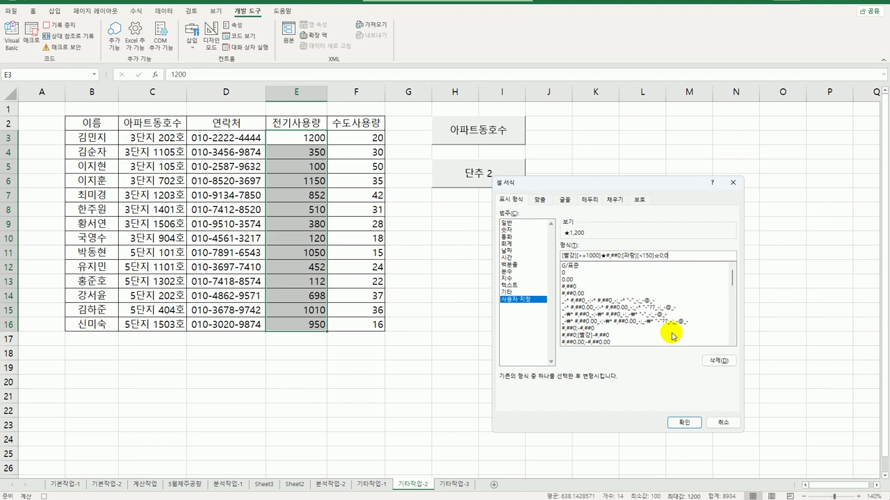
{"action": "left_click", "coordinate": [680, 422]}
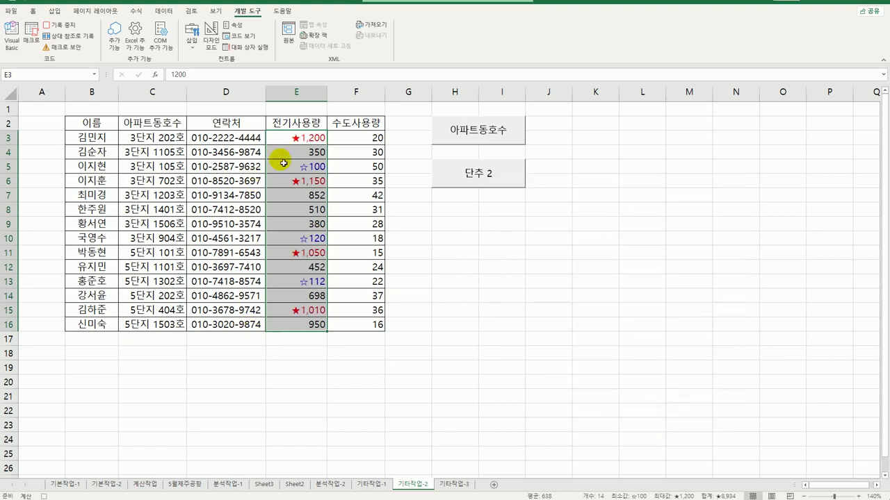
Step: Stop recording the macro and change the second button's caption to 전기사용량
{"action": "left_click", "coordinate": [295, 324]}
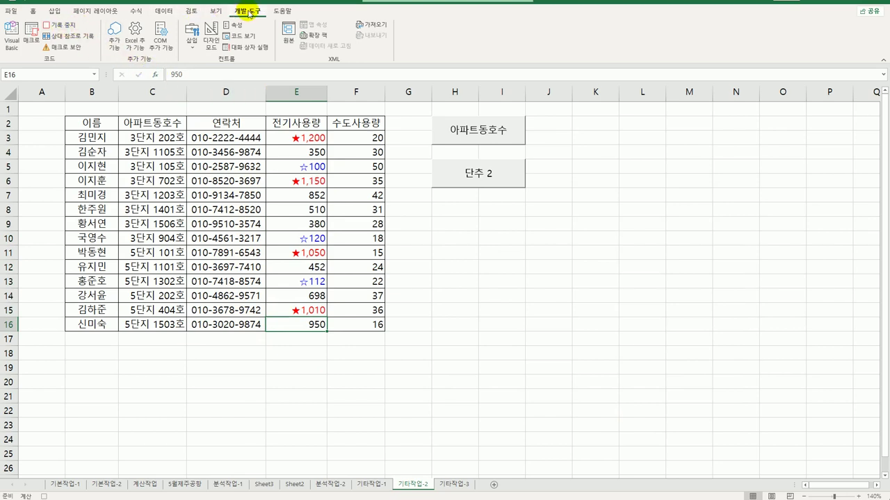
{"action": "left_click", "coordinate": [60, 25]}
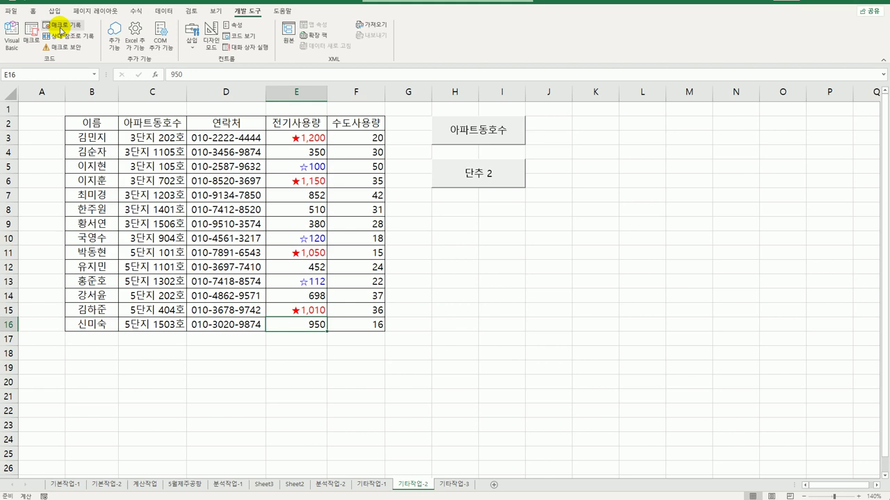
{"action": "right_click", "coordinate": [470, 177]}
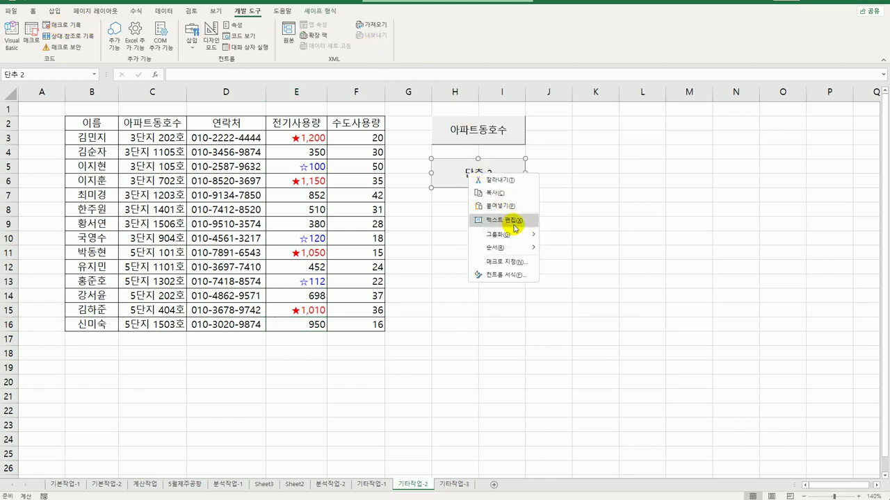
{"action": "left_click", "coordinate": [515, 227]}
{"action": "key", "text": "ctrl+a"}
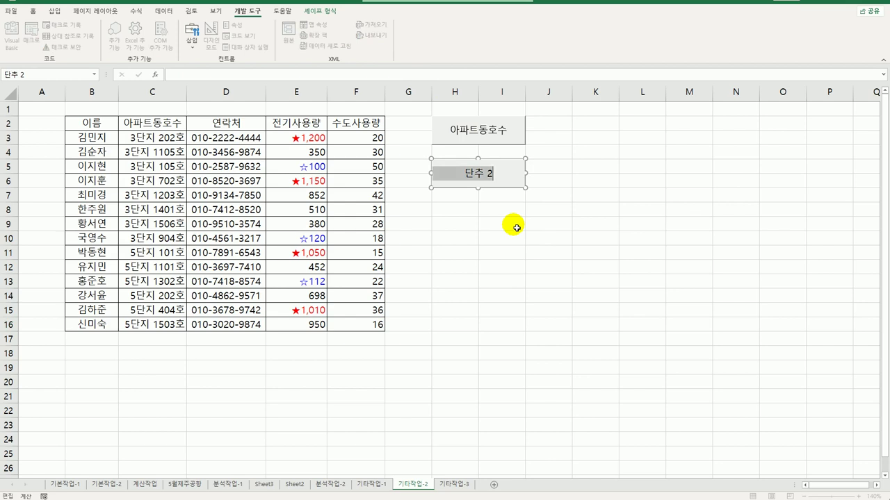
{"action": "type", "text": "전기사"}
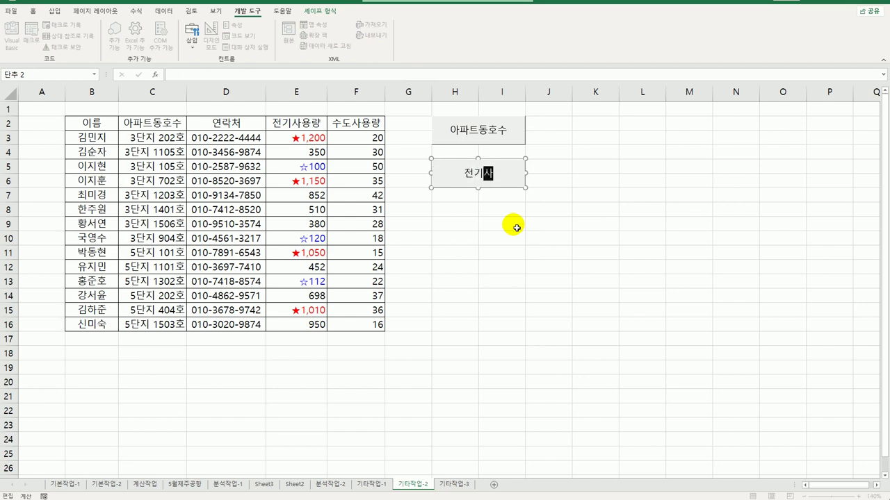
{"action": "type", "text": "용ㄹㅑㅇ"}
{"action": "left_click", "coordinate": [516, 228]}
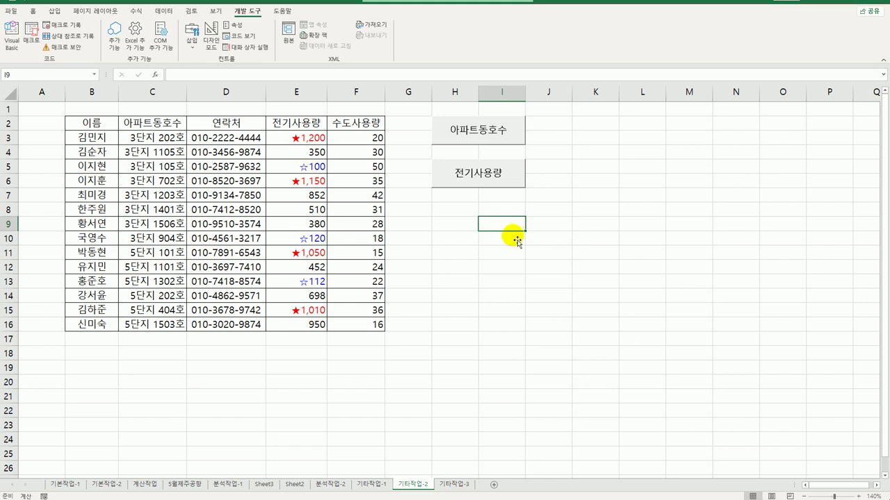
Step: On the 기타작업-3 sheet, add the code 비엠아이등록.Show to the click procedure of the 비엠아이등록 button in design mode
{"action": "left_click", "coordinate": [453, 483]}
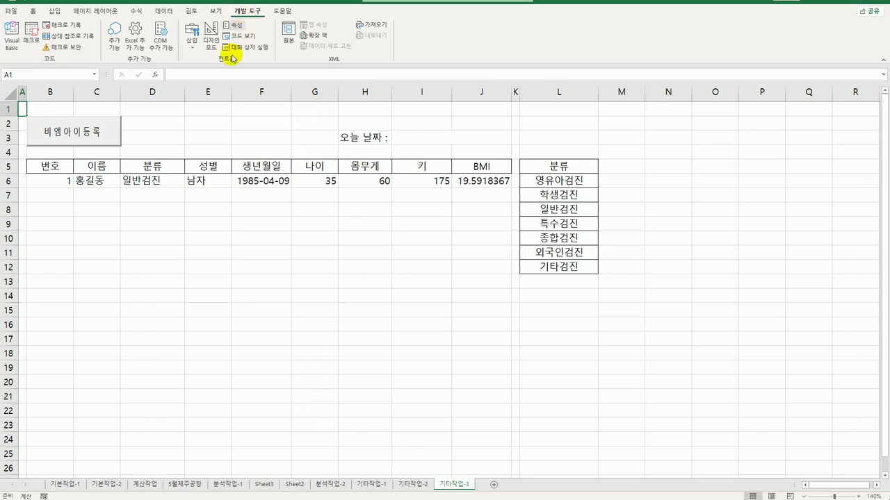
{"action": "left_click", "coordinate": [210, 36]}
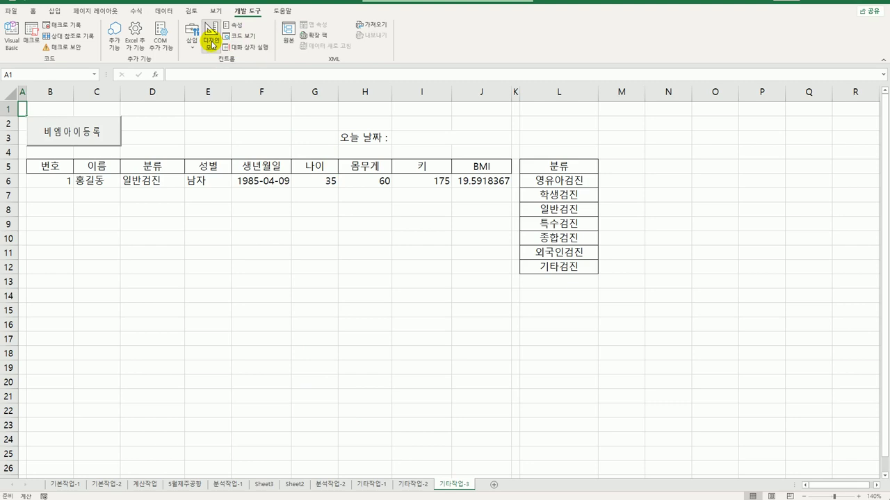
{"action": "double_click", "coordinate": [104, 141]}
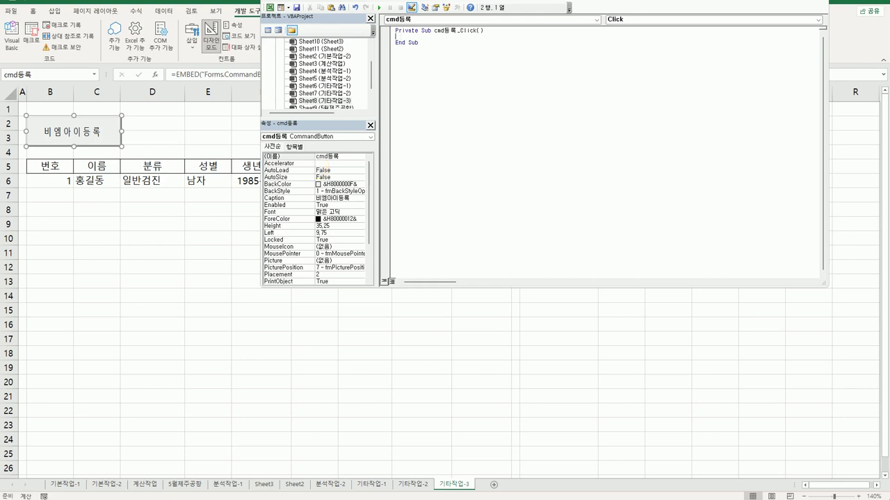
{"action": "key", "text": "Tab"}
{"action": "type", "text": "비엠아"}
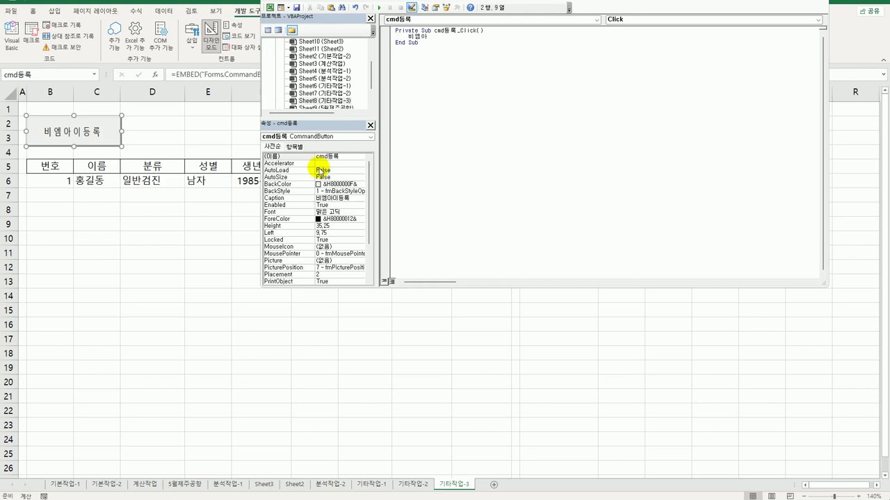
{"action": "type", "text": "이등록.show"}
{"action": "key", "text": "Down"}
Step: Open the code of the 비엠아이등록 form and create its UserForm_Initialize procedure
{"action": "left_click_drag", "start_coordinate": [367, 75], "coordinate": [370, 97]}
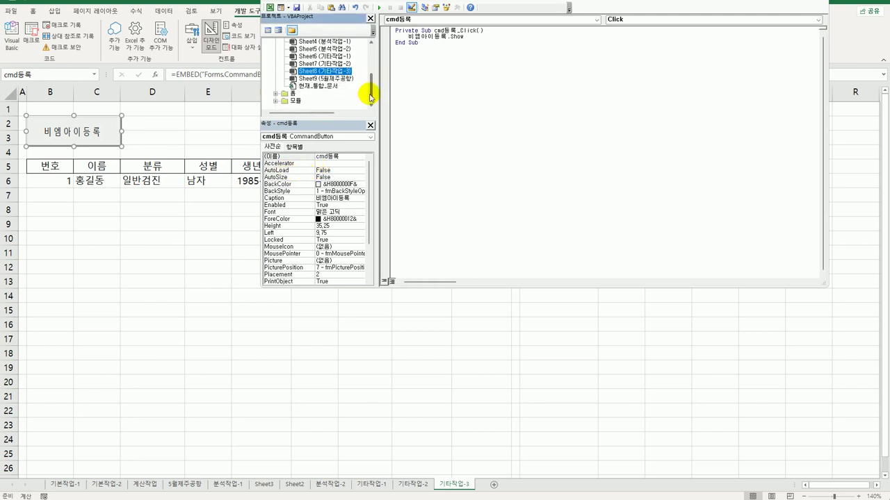
{"action": "double_click", "coordinate": [289, 94]}
{"action": "left_click", "coordinate": [314, 103]}
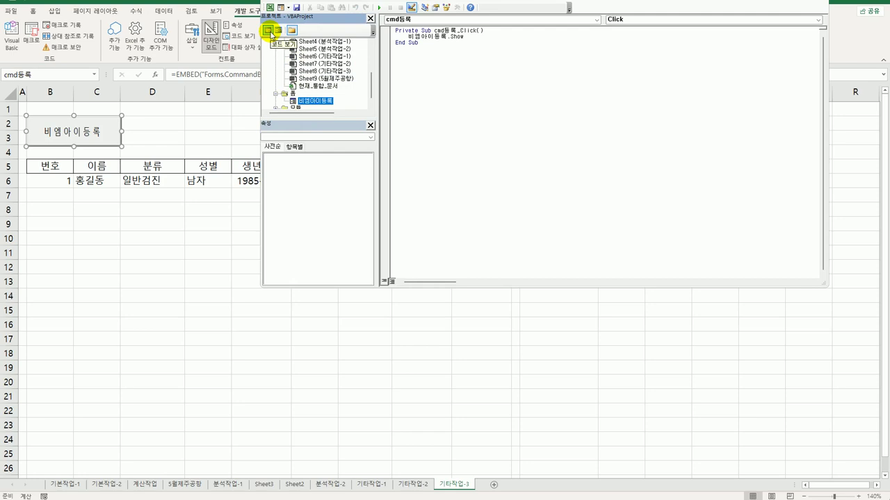
{"action": "left_click", "coordinate": [271, 31]}
{"action": "left_click", "coordinate": [475, 20]}
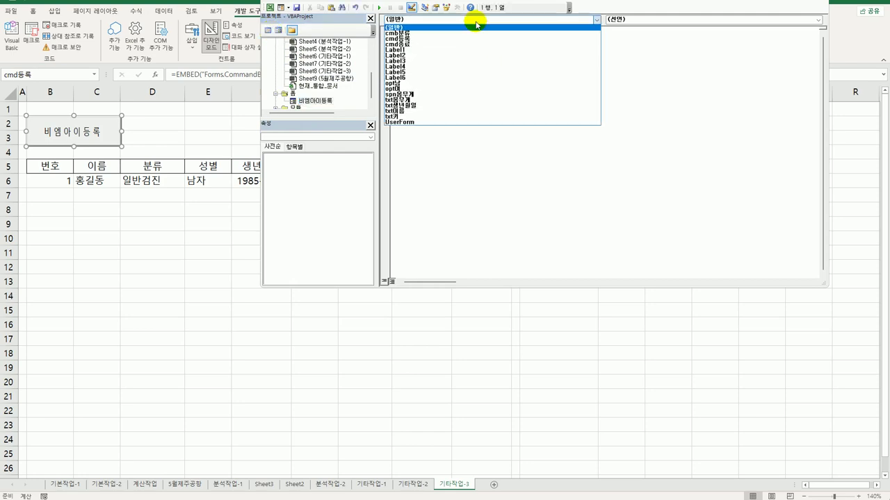
{"action": "left_click", "coordinate": [442, 122]}
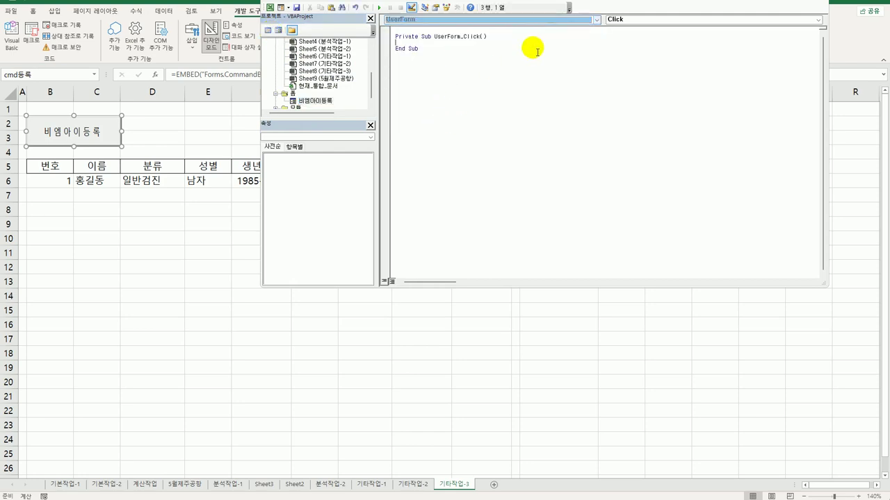
{"action": "left_click", "coordinate": [619, 19]}
{"action": "left_click", "coordinate": [630, 70]}
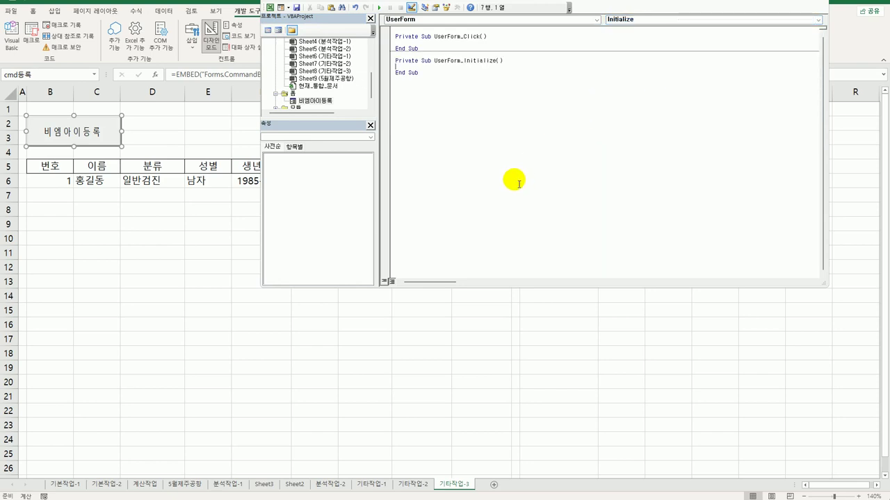
Step: In the Initialize procedure, set the row source with cmb분류.RowSource = "L6:L12"
{"action": "key", "text": "Tab"}
{"action": "type", "text": "cmb분류.rowSource ="}
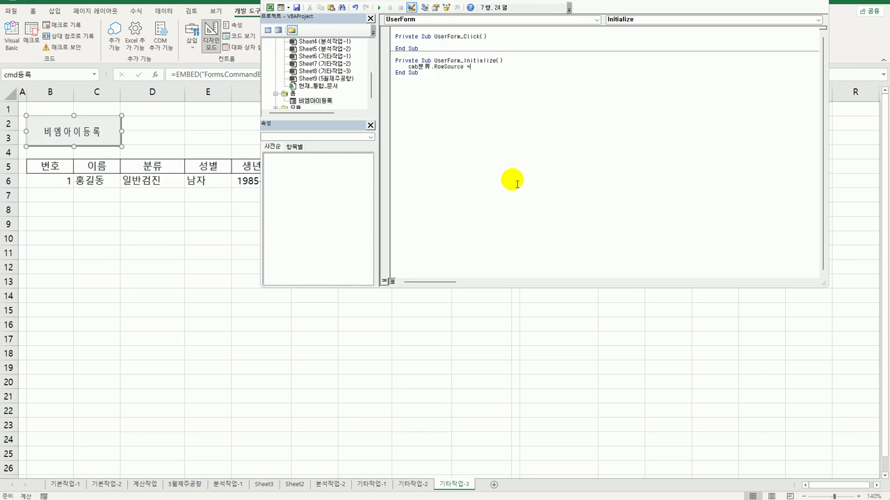
{"action": "type", "text": " \"ㄴ"}
{"action": "type", "text": "6:"}
{"action": "type", "text": "L12\""}
{"action": "key", "text": "Return"}
{"action": "key", "text": "Up"}
{"action": "key", "text": "Delete"}
{"action": "key", "text": "Up"}
Step: Show the 비엠아이등록 form's design and create the Change procedure of the 몸무게 spin button
{"action": "double_click", "coordinate": [316, 102]}
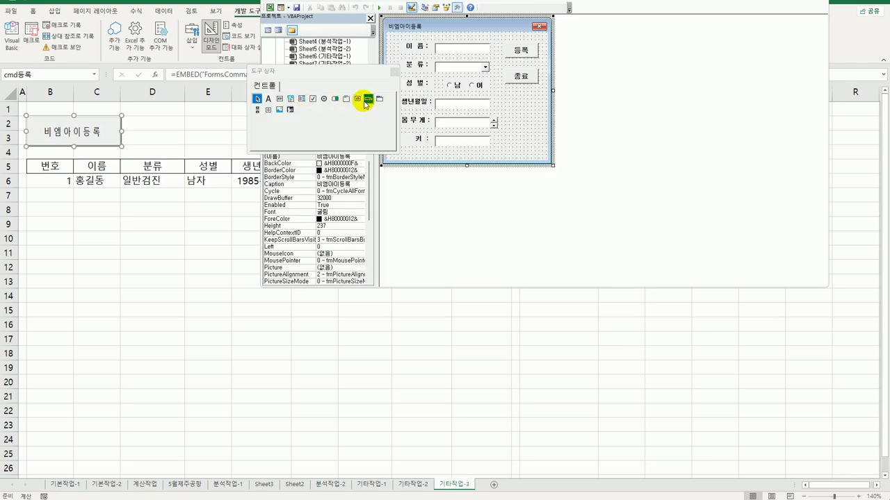
{"action": "left_click", "coordinate": [494, 122]}
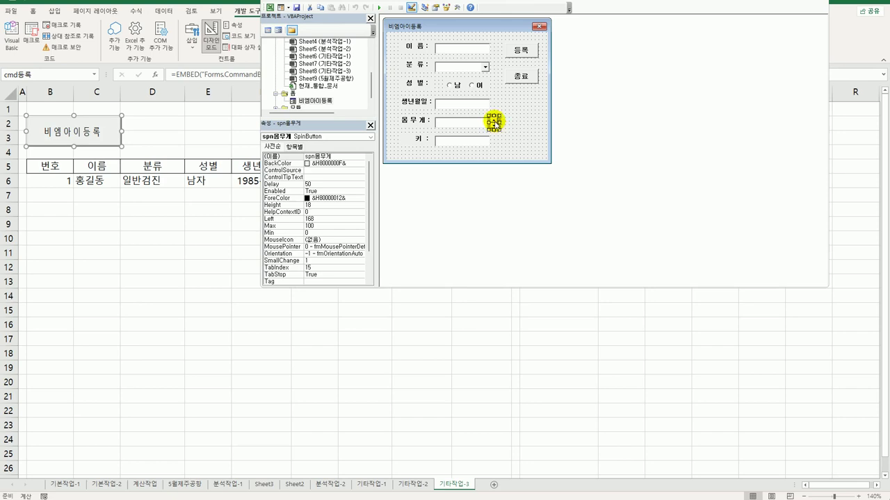
{"action": "double_click", "coordinate": [494, 123]}
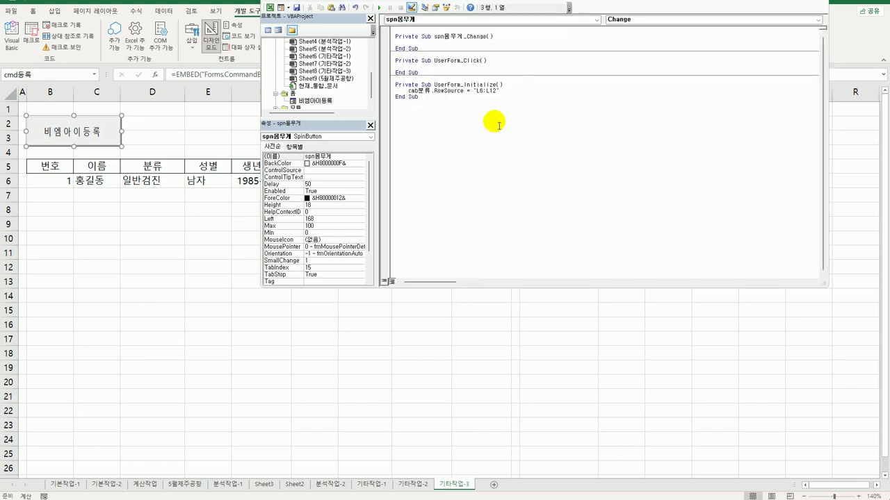
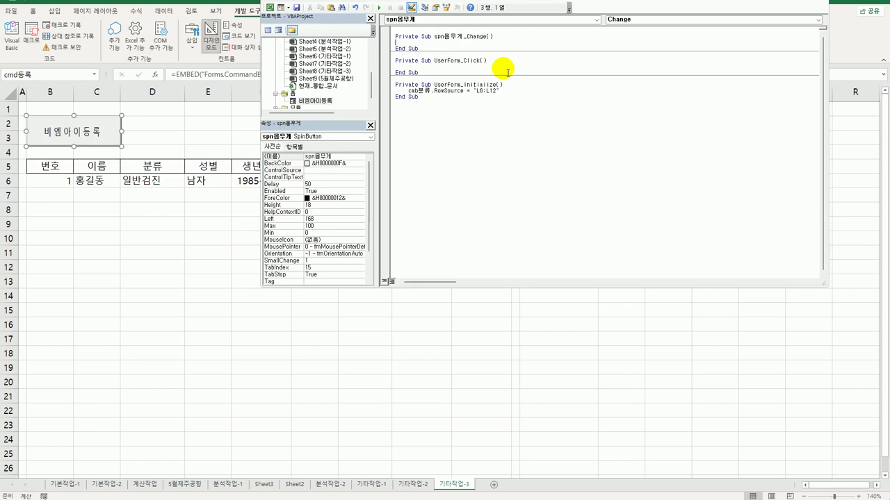
Step: Check the names of the form's 몸무게 controls and add txt몸무게 = spn몸무게 + 1 to the spn몸무게_Change procedure
{"action": "double_click", "coordinate": [317, 101]}
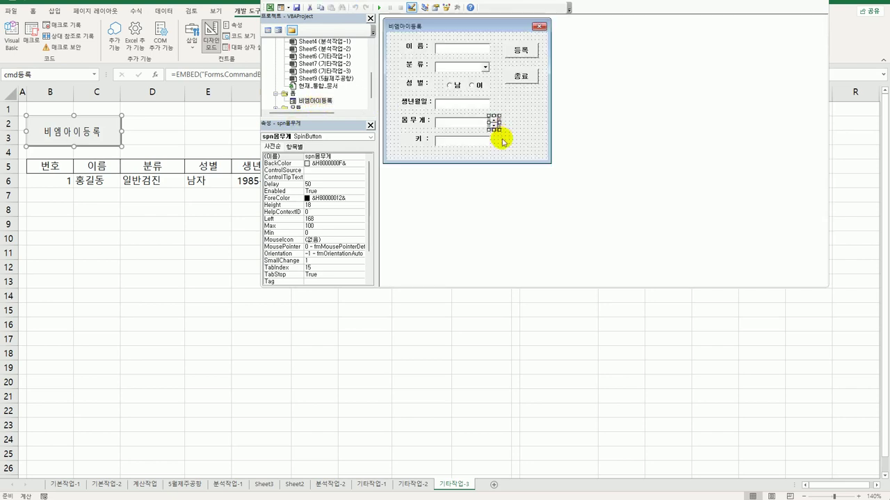
{"action": "left_click", "coordinate": [457, 123]}
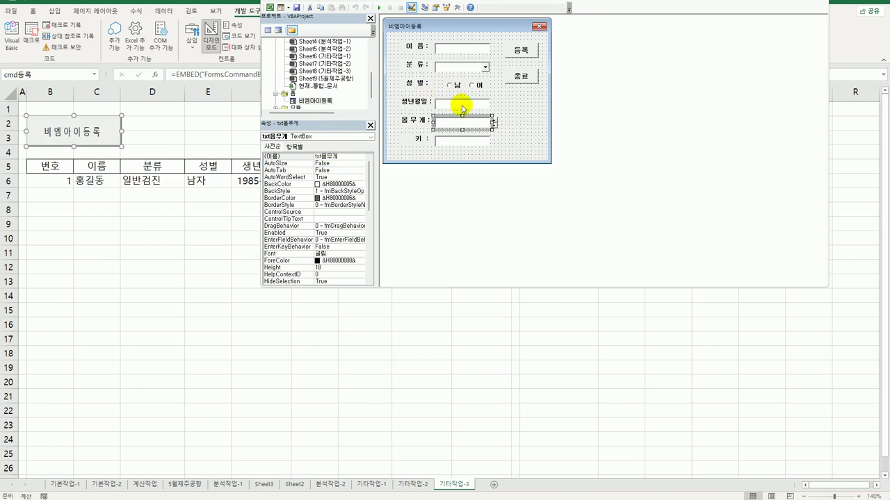
{"action": "left_click", "coordinate": [493, 124]}
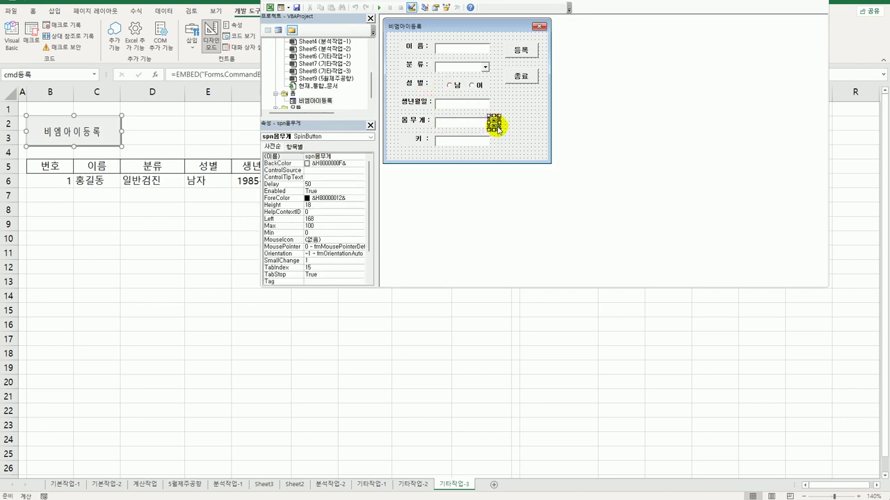
{"action": "left_click", "coordinate": [513, 137]}
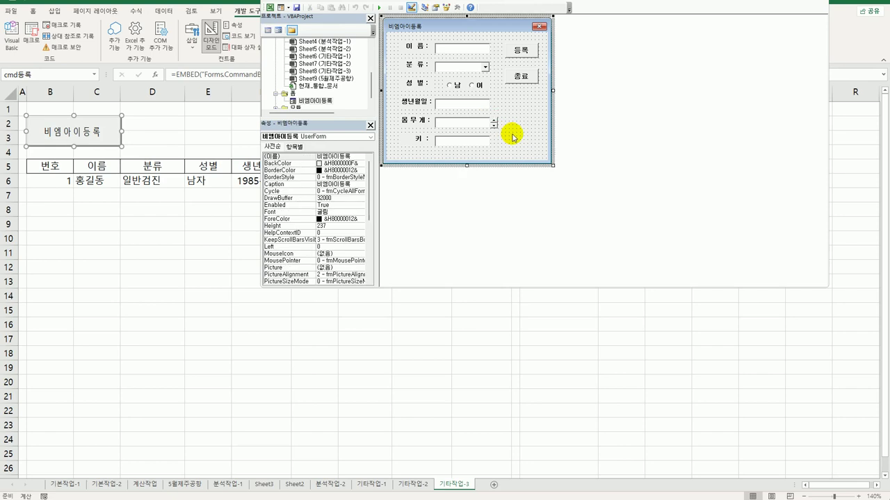
{"action": "left_click", "coordinate": [278, 31]}
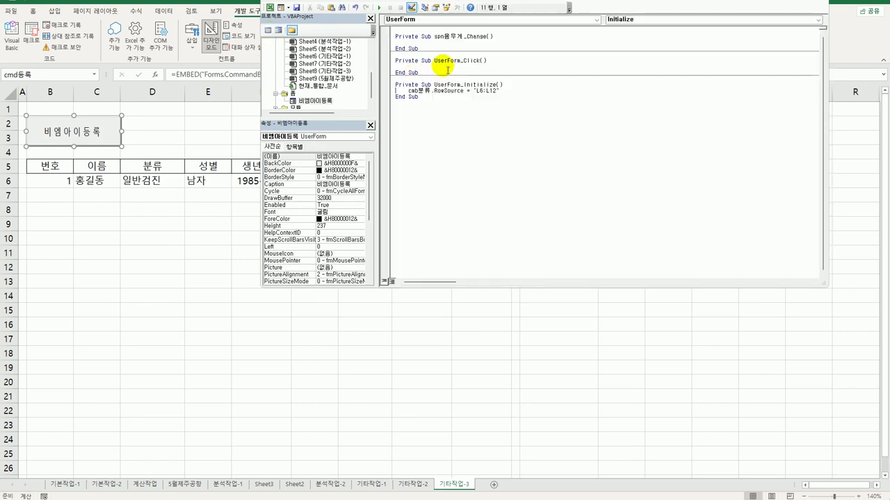
{"action": "left_click", "coordinate": [455, 48]}
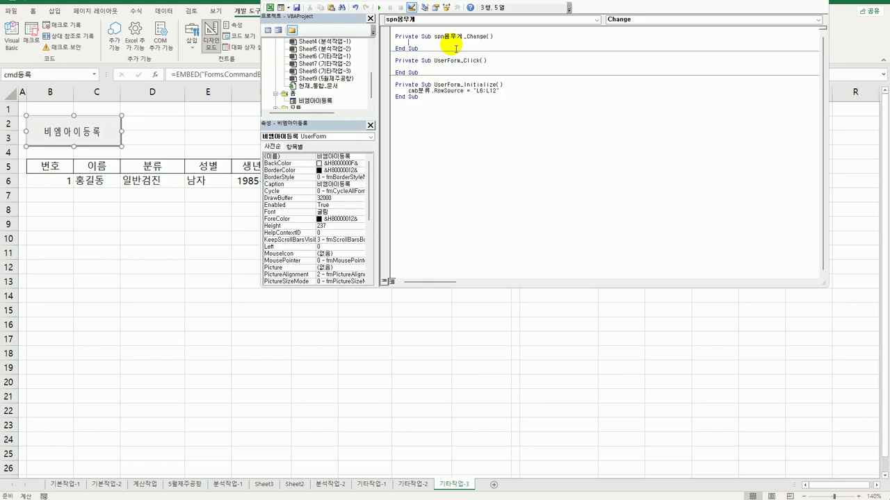
{"action": "type", "text": "txt몸무게 "}
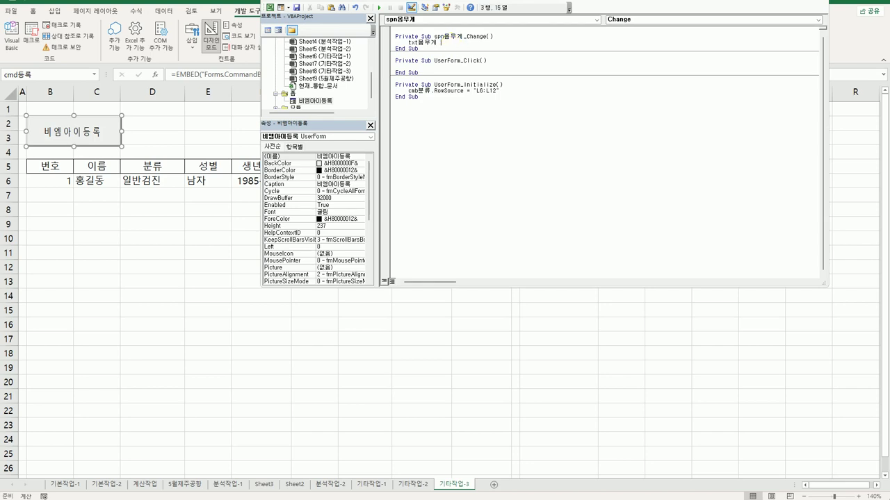
{"action": "type", "text": "= spn몸무게"}
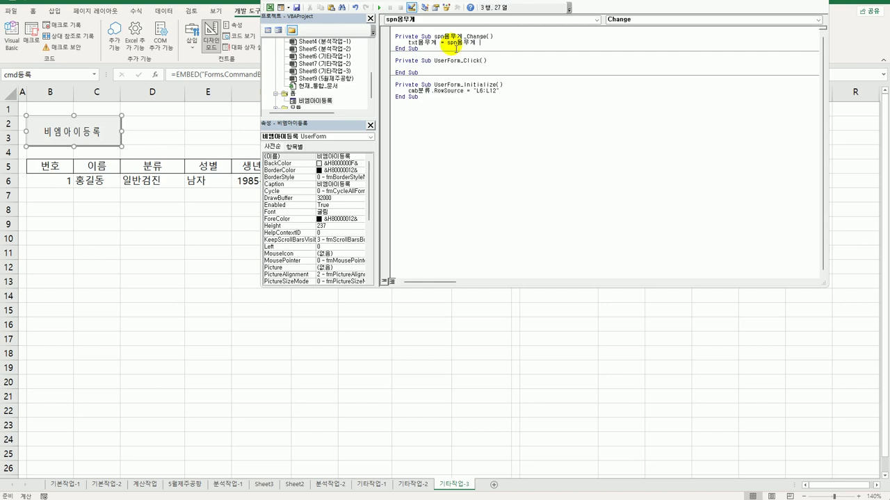
{"action": "type", "text": " +1"}
{"action": "left_click", "coordinate": [455, 48]}
Step: Create the click procedure of the form's 종료 button and enter the line [i3] = Now
{"action": "left_click", "coordinate": [318, 101]}
{"action": "double_click", "coordinate": [318, 102]}
{"action": "left_click", "coordinate": [533, 82]}
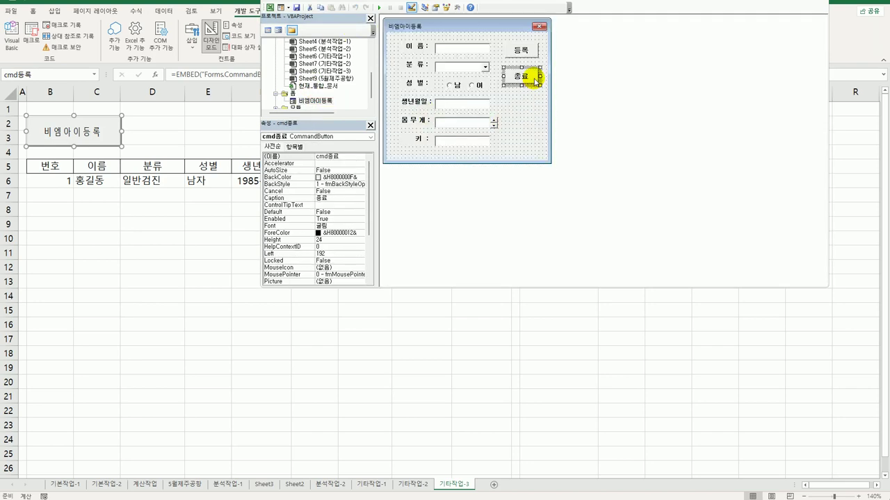
{"action": "double_click", "coordinate": [534, 80]}
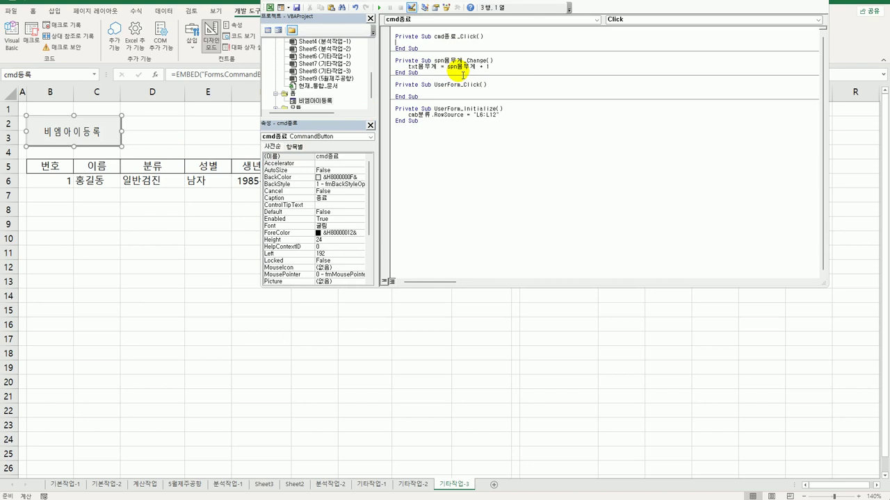
{"action": "key", "text": "Tab"}
{"action": "type", "text": "[I3] = now"}
{"action": "key", "text": "Return"}
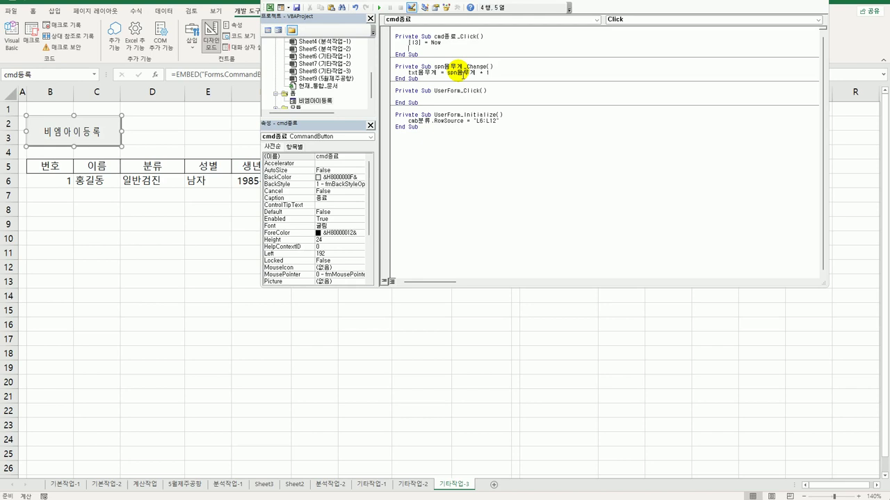
Step: Add the line [i3].Font.Italic = True to the cmd종료_Click procedure
{"action": "type", "text": "[I3]"}
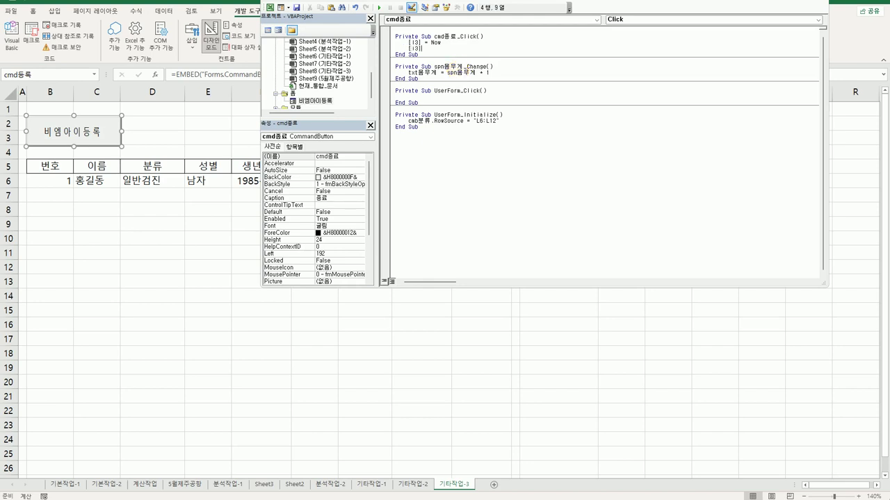
{"action": "type", "text": ".font."}
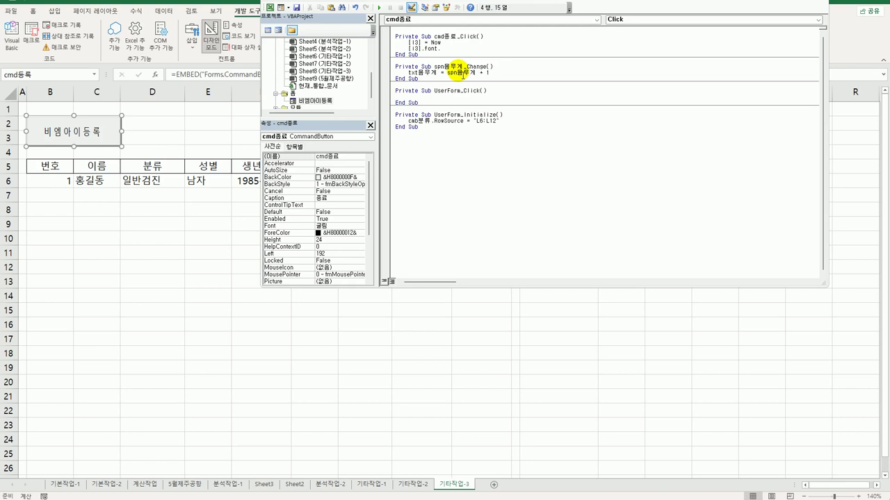
{"action": "type", "text": "italic ="}
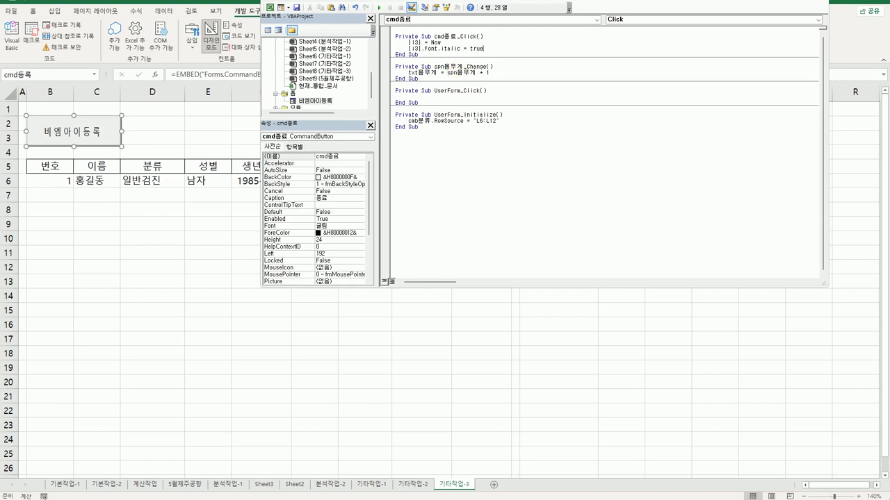
{"action": "type", "text": " true"}
{"action": "key", "text": "Return"}
Step: Finish the cmd종료_Click procedure with Unload Me and insert a blank line below its header
{"action": "type", "text": "unlo"}
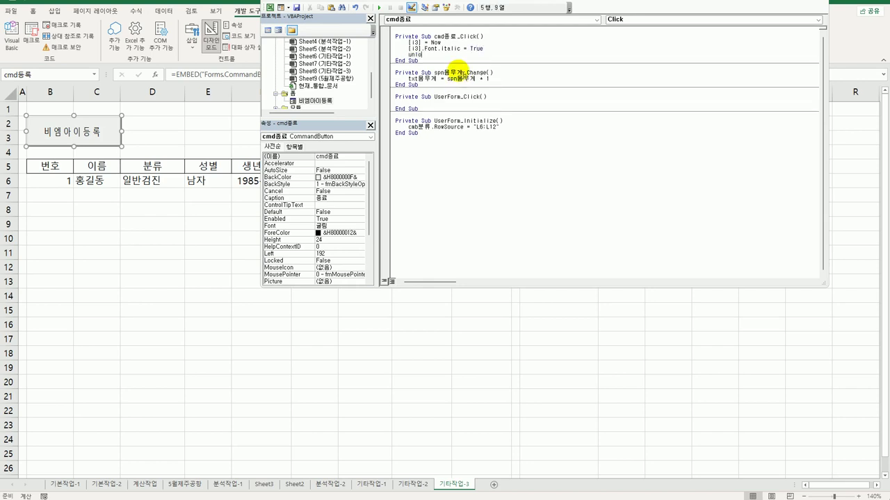
{"action": "type", "text": "ad me"}
{"action": "key", "text": "Return"}
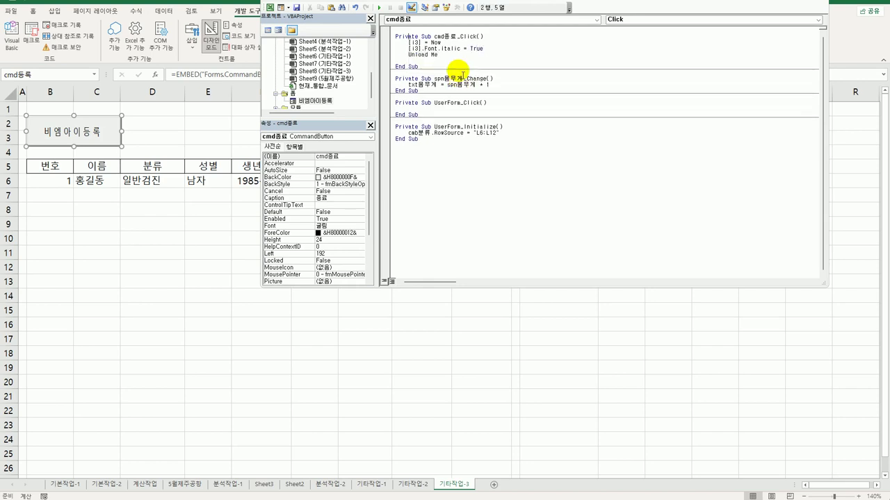
{"action": "key", "text": "Home"}
{"action": "key", "text": "Return"}
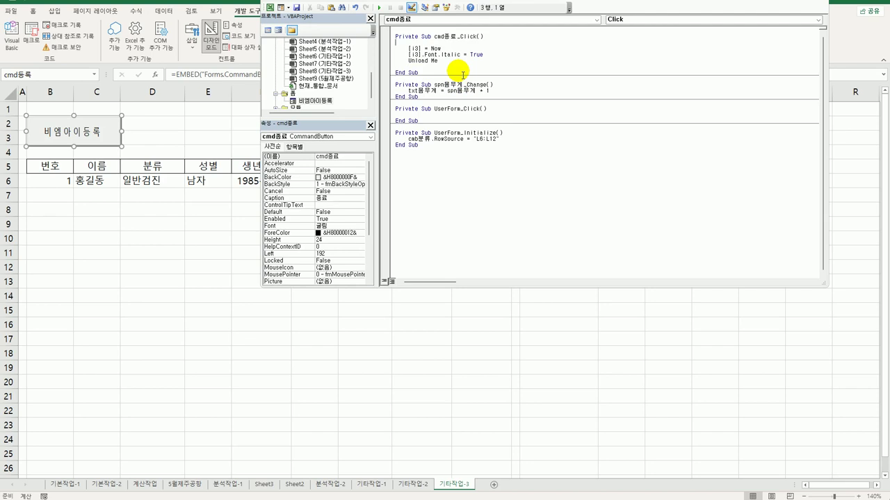
Step: Select the form's 등록 button and examine the table range B5:J6 and the next entry row on the 기타작업-3 sheet
{"action": "double_click", "coordinate": [313, 101]}
{"action": "left_click", "coordinate": [536, 54]}
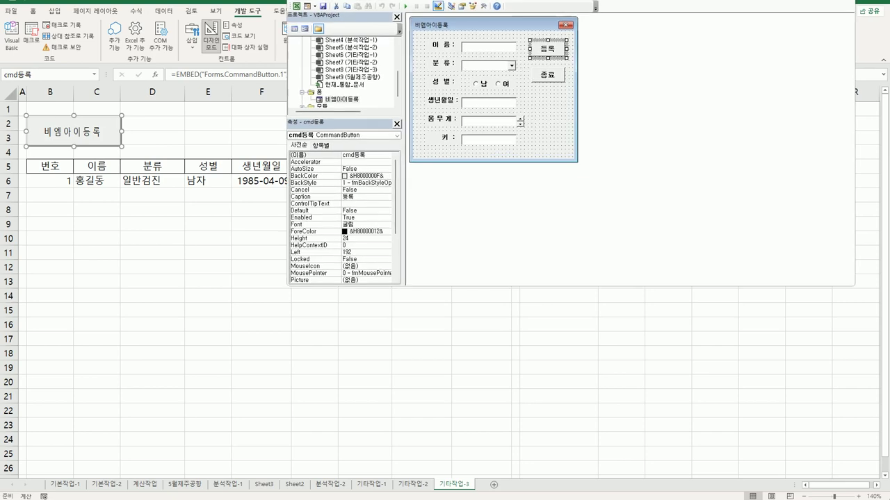
{"action": "left_click", "coordinate": [60, 172]}
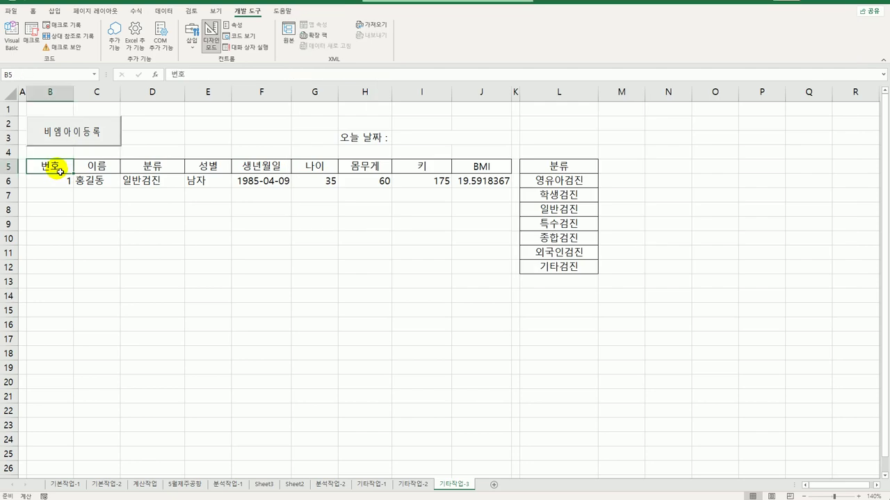
{"action": "left_click_drag", "start_coordinate": [59, 173], "coordinate": [488, 182]}
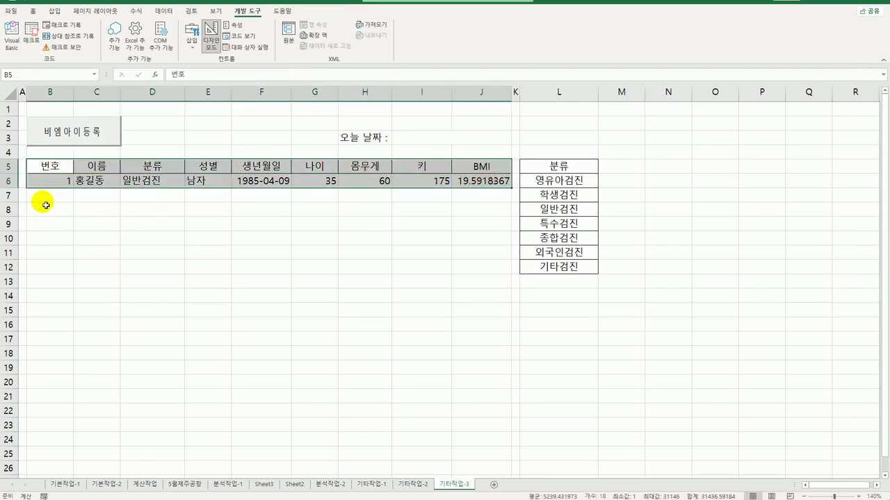
{"action": "left_click", "coordinate": [45, 205]}
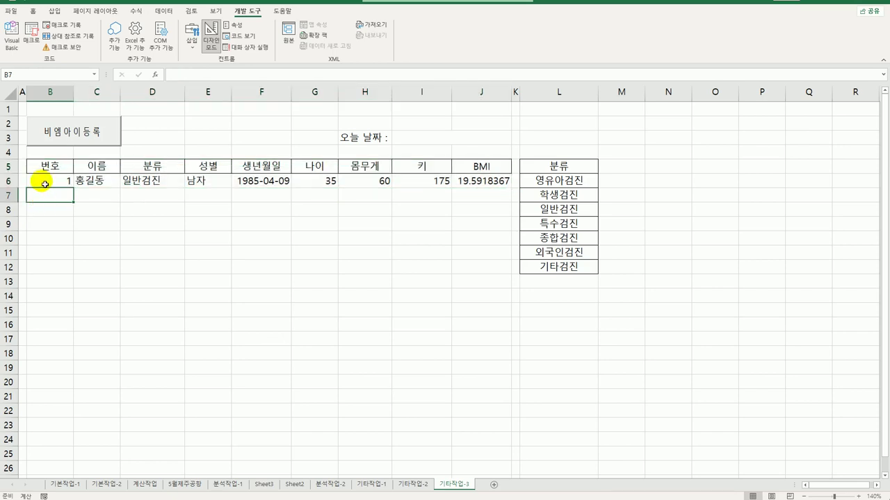
{"action": "left_click", "coordinate": [43, 170]}
{"action": "left_click_drag", "start_coordinate": [43, 170], "coordinate": [484, 182]}
{"action": "left_click_drag", "start_coordinate": [177, 108], "coordinate": [174, 153]}
{"action": "left_click", "coordinate": [57, 199]}
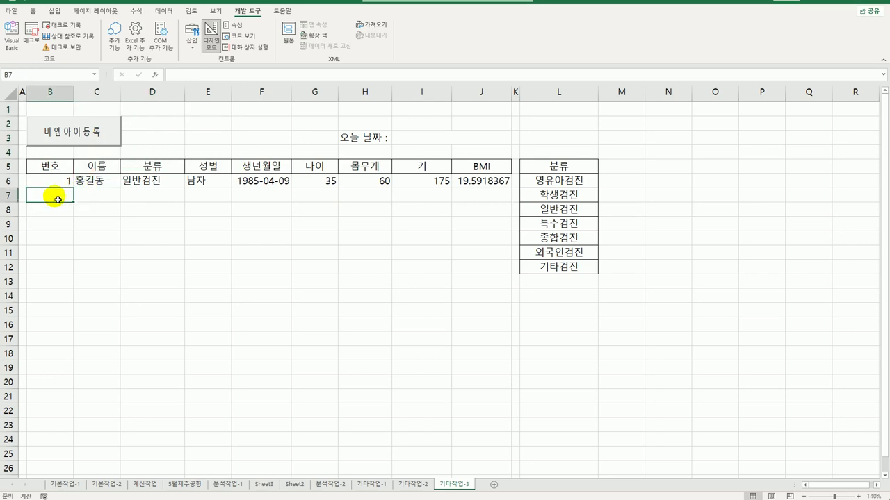
{"action": "left_click_drag", "start_coordinate": [59, 171], "coordinate": [464, 184]}
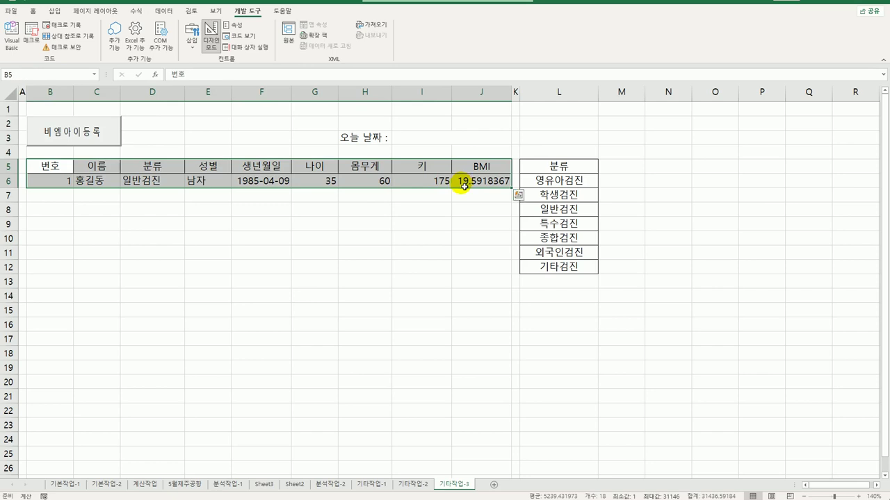
{"action": "left_click", "coordinate": [54, 200]}
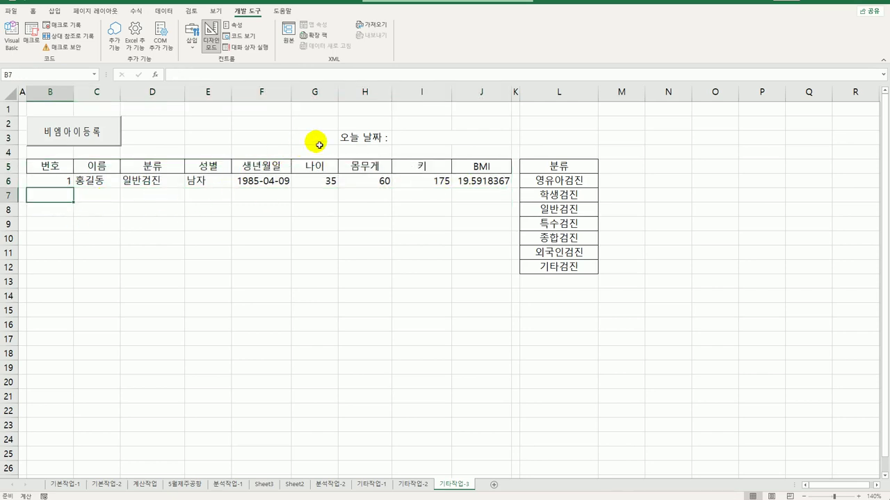
{"action": "left_click", "coordinate": [344, 140]}
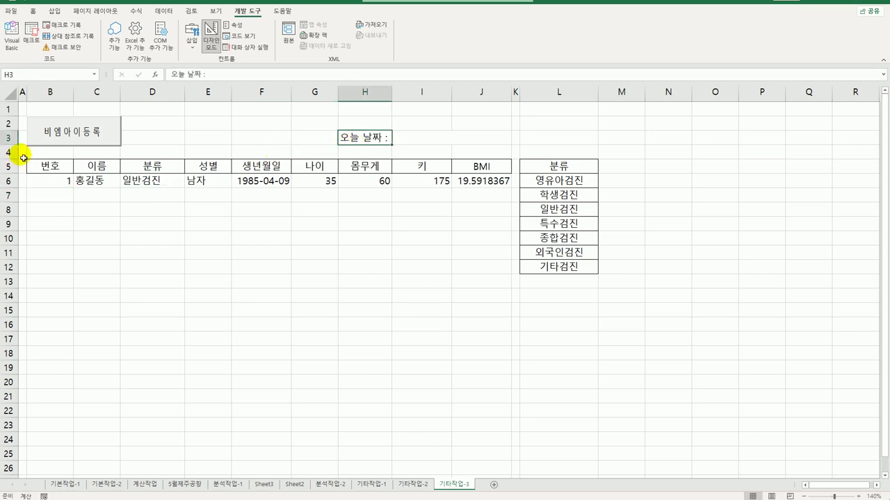
{"action": "left_click_drag", "start_coordinate": [25, 152], "coordinate": [477, 155]}
{"action": "left_click_drag", "start_coordinate": [62, 173], "coordinate": [463, 189]}
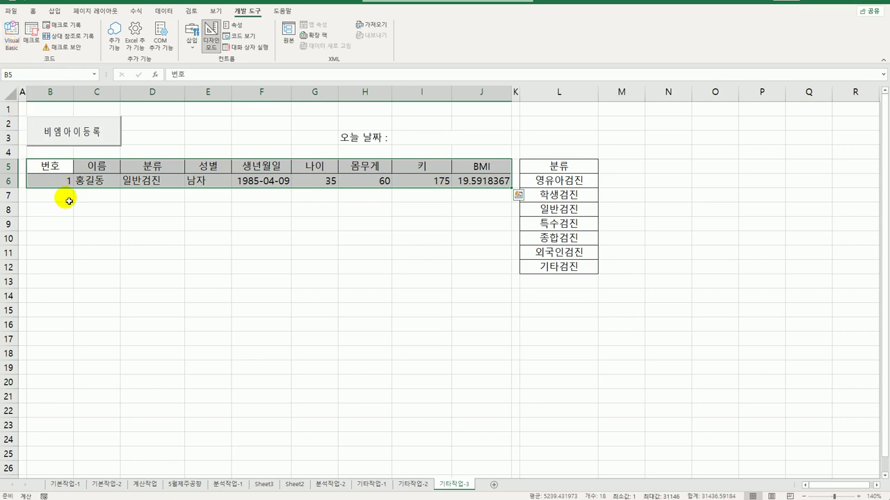
{"action": "left_click", "coordinate": [47, 195]}
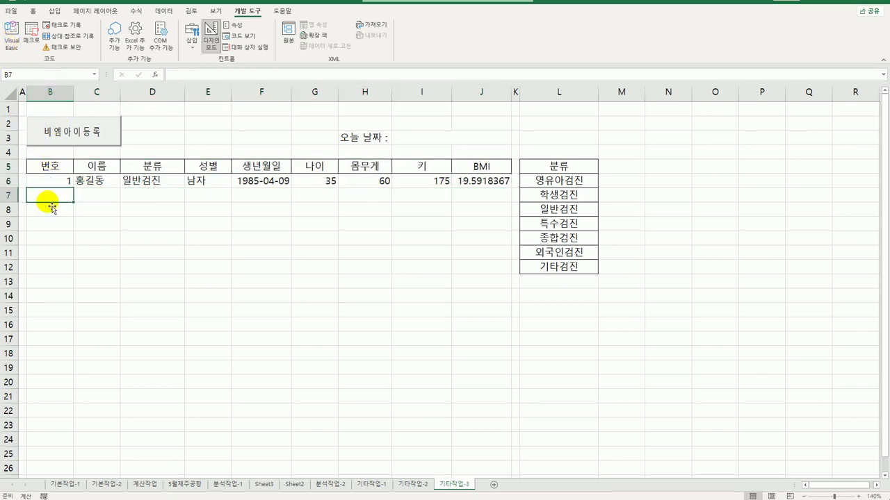
Step: Examine the column order from A to F on the 기타작업-3 sheet and the table's 번호 header in B5
{"action": "left_click", "coordinate": [50, 92]}
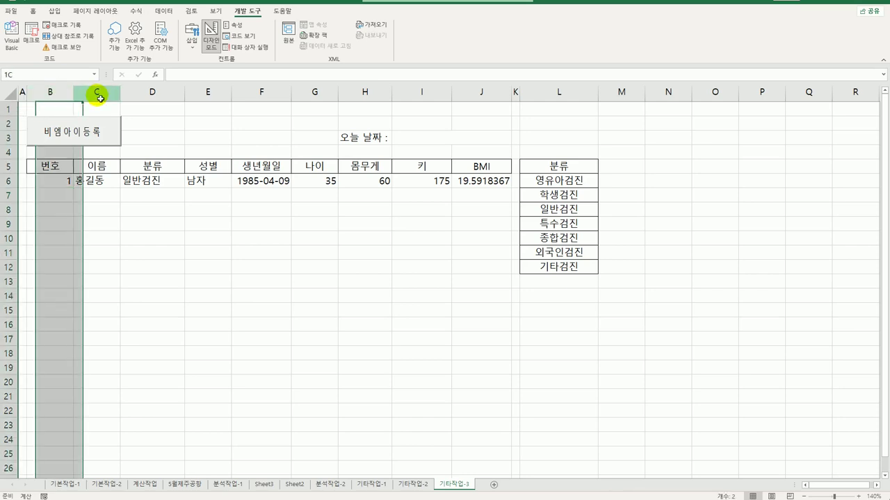
{"action": "left_click", "coordinate": [97, 92]}
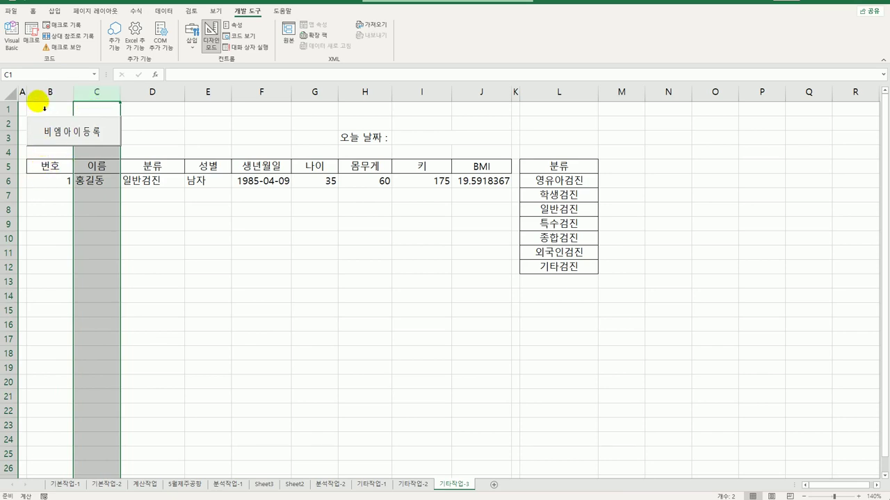
{"action": "left_click", "coordinate": [22, 93]}
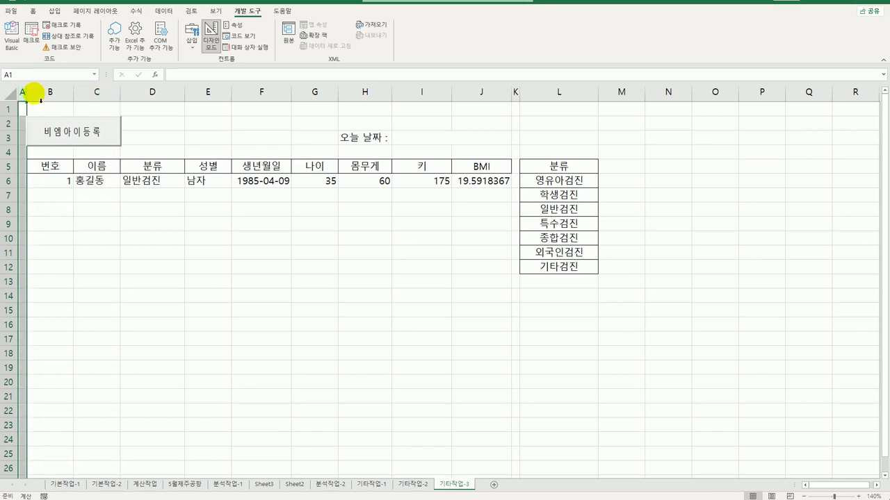
{"action": "left_click", "coordinate": [49, 92]}
{"action": "left_click", "coordinate": [93, 92]}
{"action": "left_click", "coordinate": [152, 92]}
{"action": "left_click", "coordinate": [222, 95]}
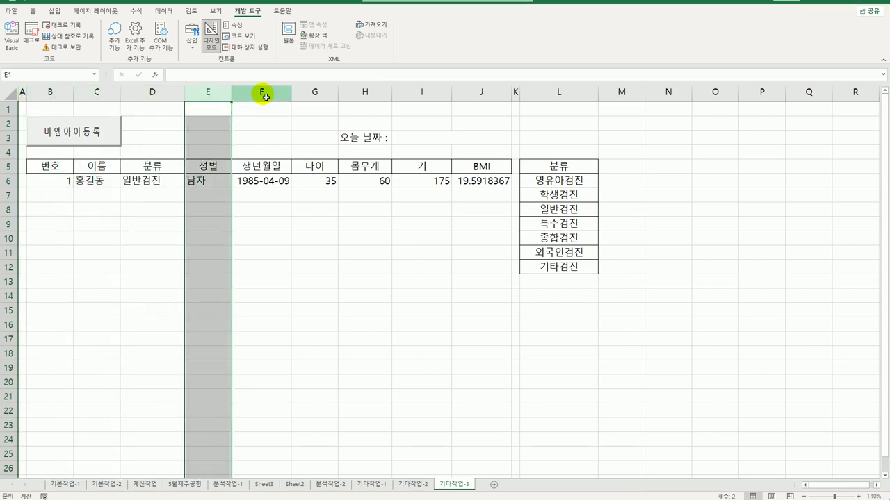
{"action": "left_click", "coordinate": [256, 91]}
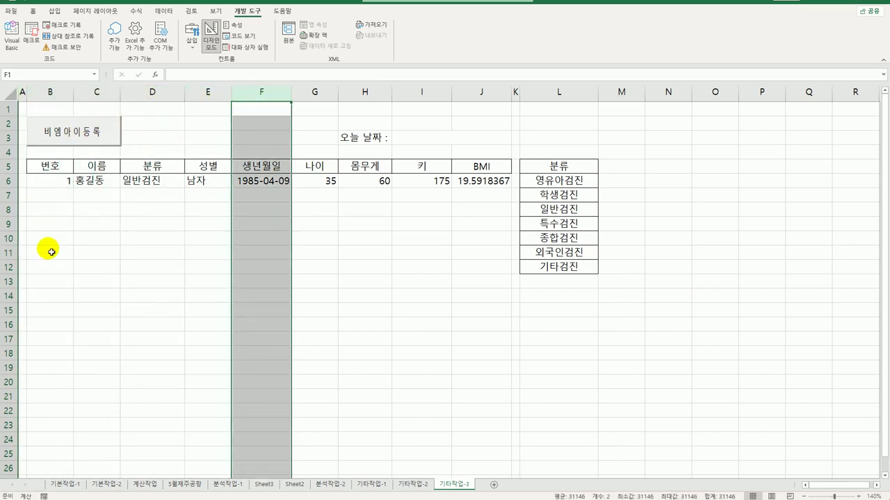
{"action": "left_click", "coordinate": [52, 170]}
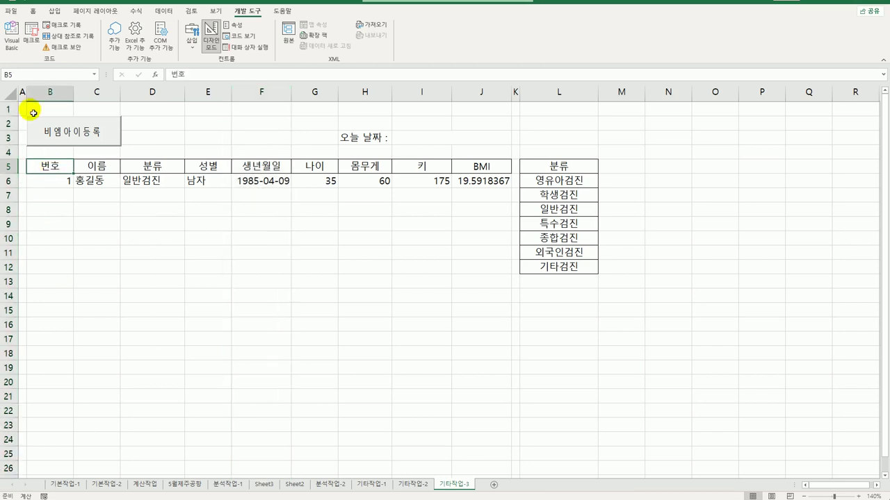
Step: Create the click procedure of the form's 등록 button and start an indented line after a blank one
{"action": "left_click", "coordinate": [12, 36]}
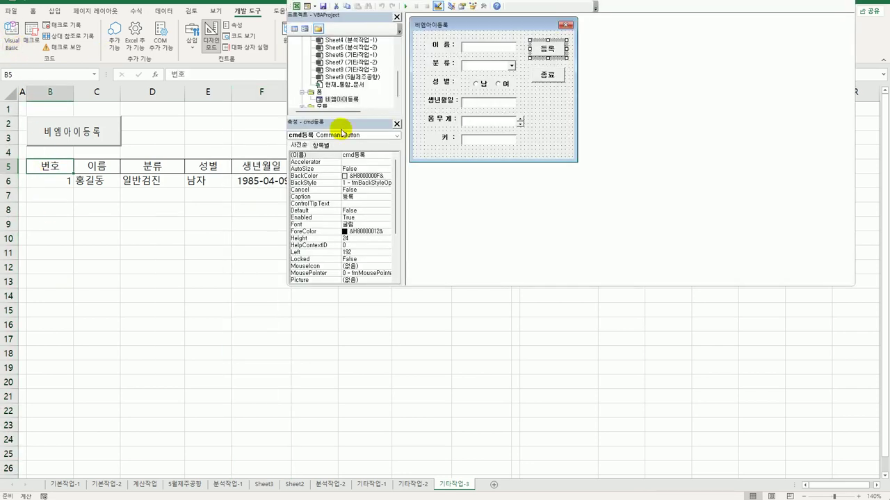
{"action": "double_click", "coordinate": [561, 47]}
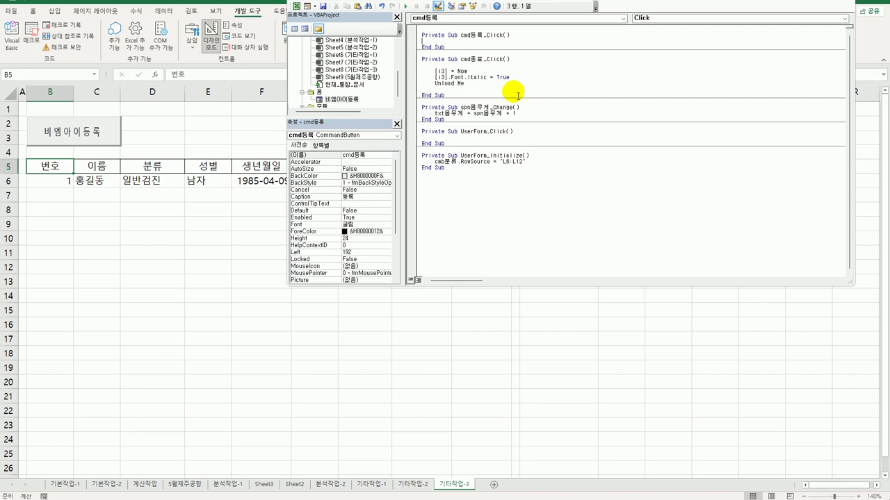
{"action": "key", "text": "Return"}
{"action": "key", "text": "Tab"}
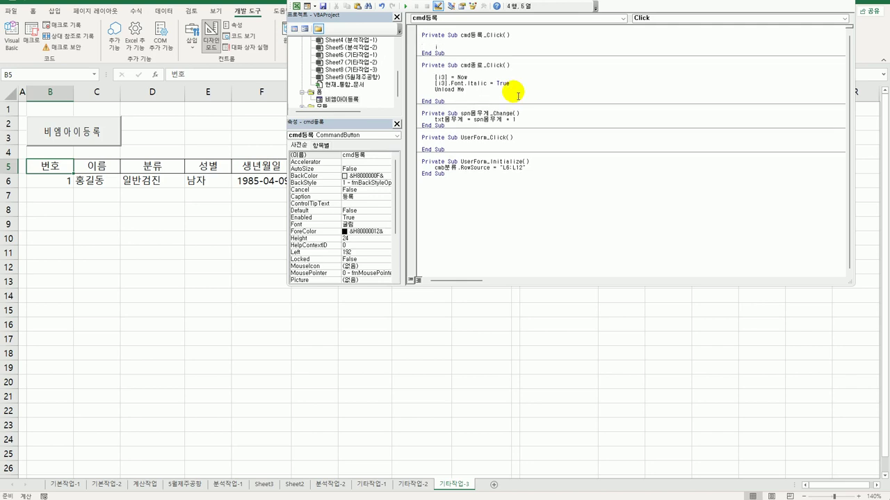
Step: Add the line i = Range("B5").CurrentRegion.Rows.Count + 5 to the cmd등록_Click procedure, followed by a blank line
{"action": "type", "text": "i = rn"}
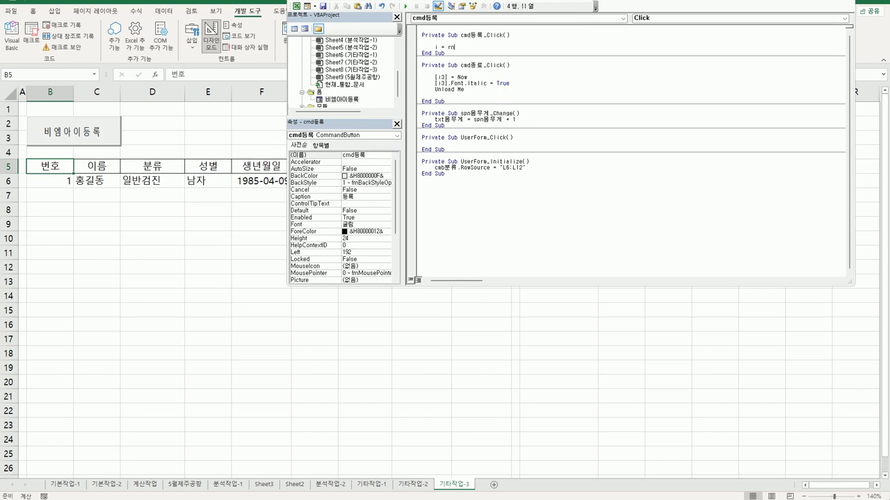
{"action": "type", "text": "age"}
{"action": "key", "text": "BackSpace"}
{"action": "type", "text": "a"}
{"action": "type", "text": "e(\""}
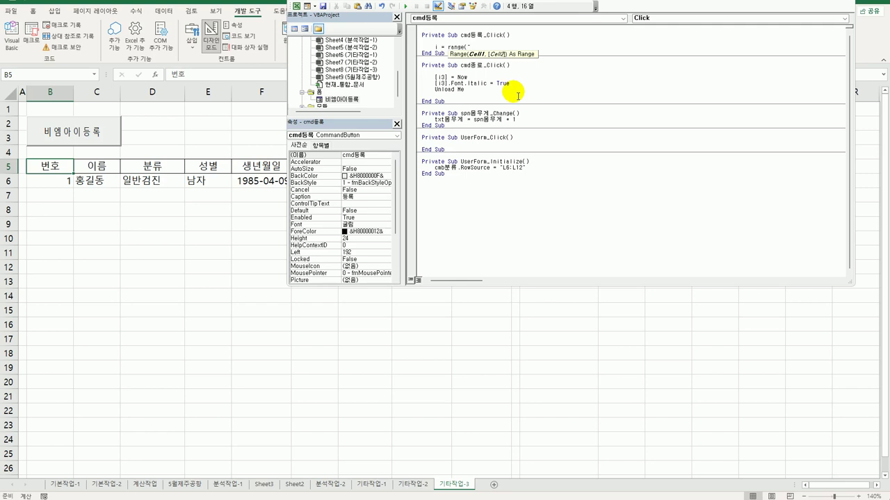
{"action": "type", "text": "ㅂ5\").cu"}
{"action": "key", "text": "Down"}
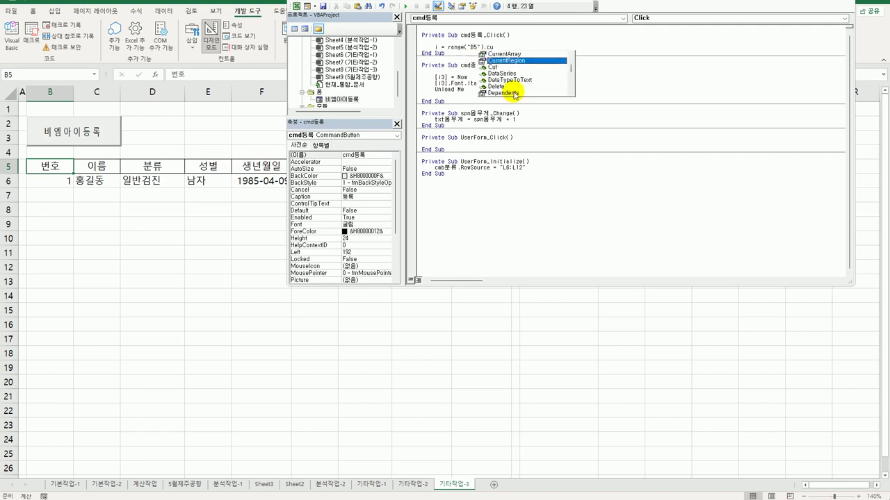
{"action": "key", "text": "Tab"}
{"action": "type", "text": ".ro"}
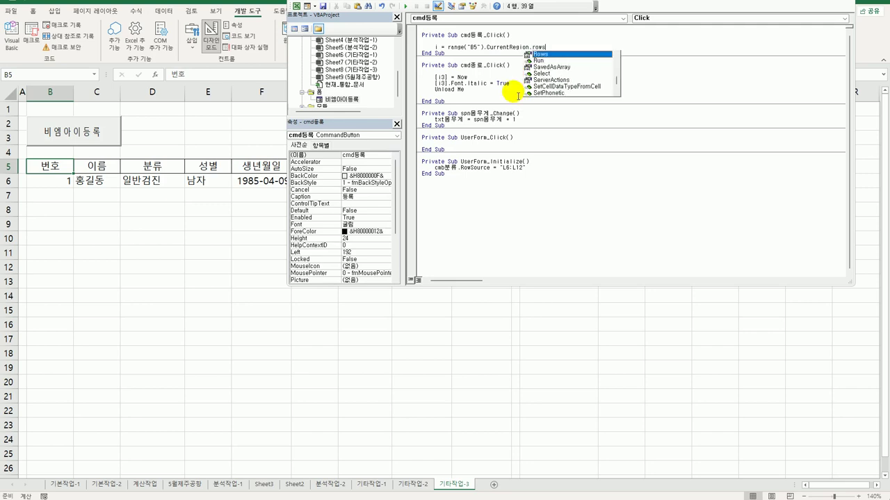
{"action": "key", "text": "Tab"}
{"action": "type", "text": ".cou"}
{"action": "key", "text": "Tab"}
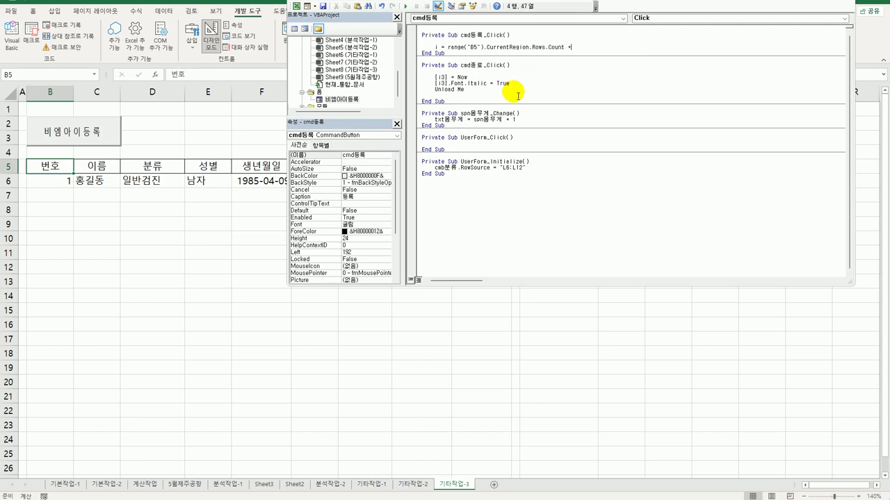
{"action": "type", "text": "+ 5"}
{"action": "key", "text": "Return"}
{"action": "key", "text": "Return"}
Step: Write Cells(i, 2) = Range("B5").CurrentRegion.Rows.Count, reusing the count expression from the i line
{"action": "type", "text": "cells(i"}
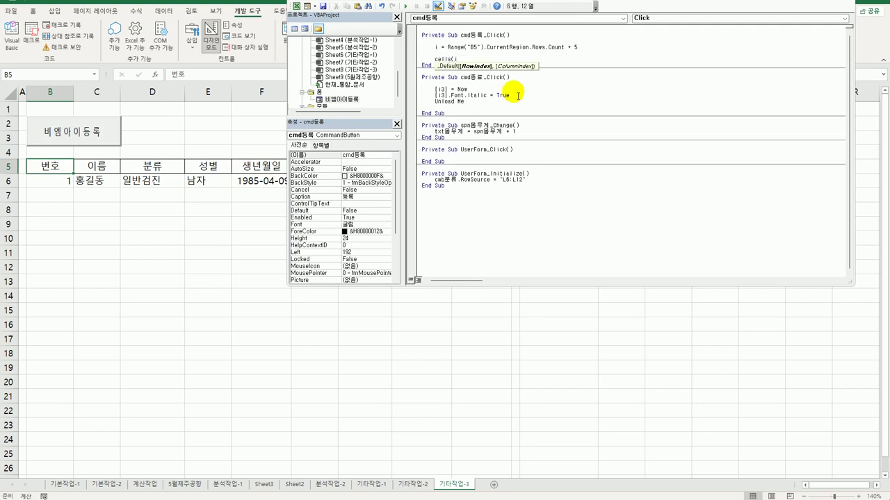
{"action": "type", "text": ",2) ="}
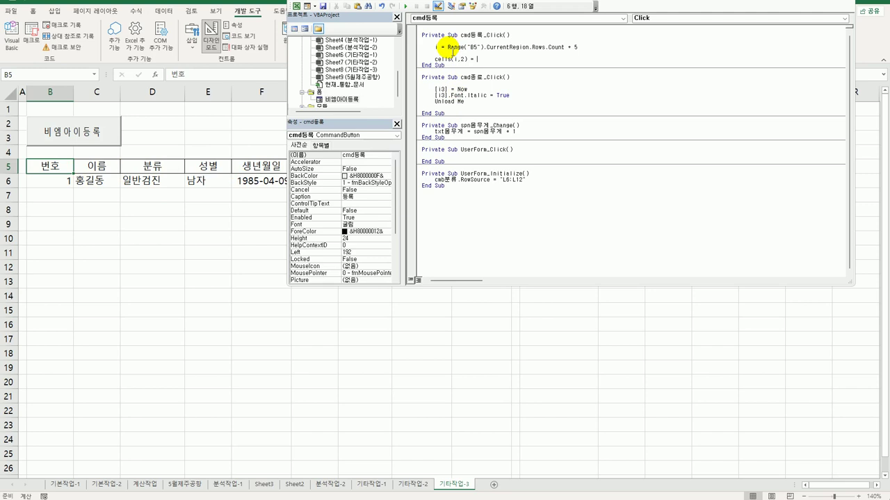
{"action": "left_click", "coordinate": [447, 47]}
{"action": "left_click", "coordinate": [495, 302]}
{"action": "left_click_drag", "start_coordinate": [447, 47], "coordinate": [569, 49]}
{"action": "key", "text": "ctrl+c"}
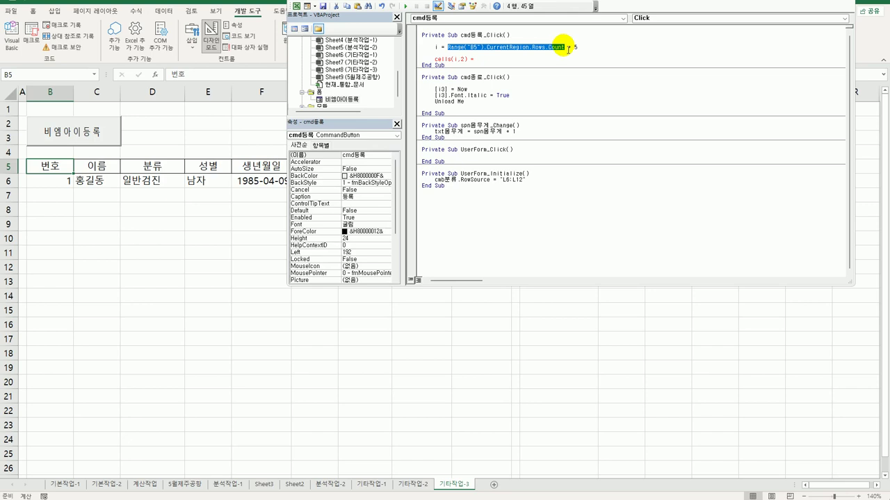
{"action": "left_click", "coordinate": [496, 59]}
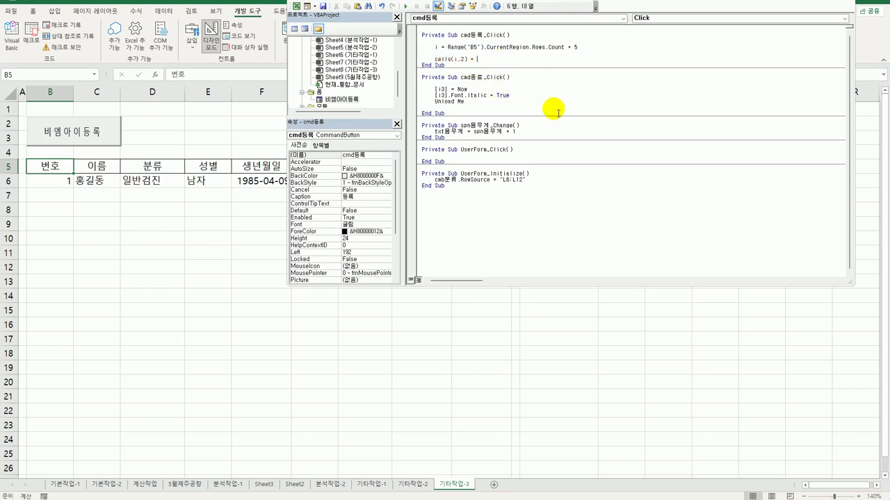
{"action": "key", "text": "ctrl+v"}
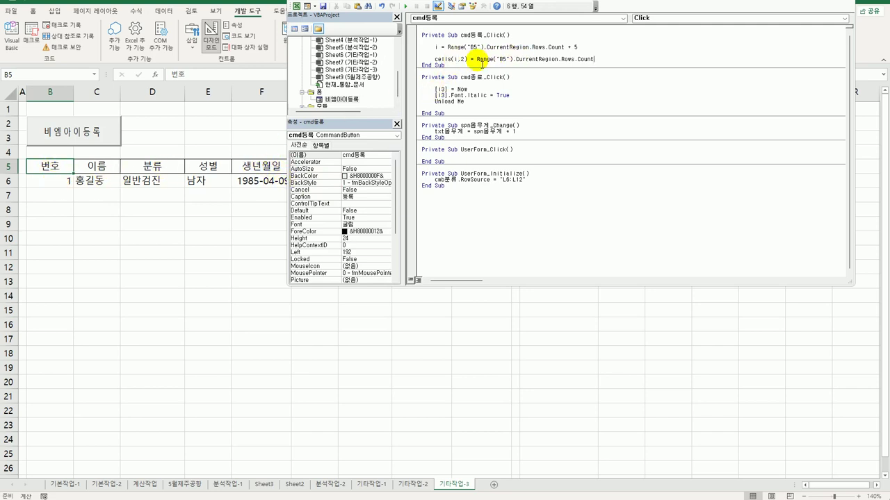
Step: Review the count expression assigned to Cells(i, 2) and insert four new lines below it
{"action": "left_click_drag", "start_coordinate": [478, 61], "coordinate": [594, 60]}
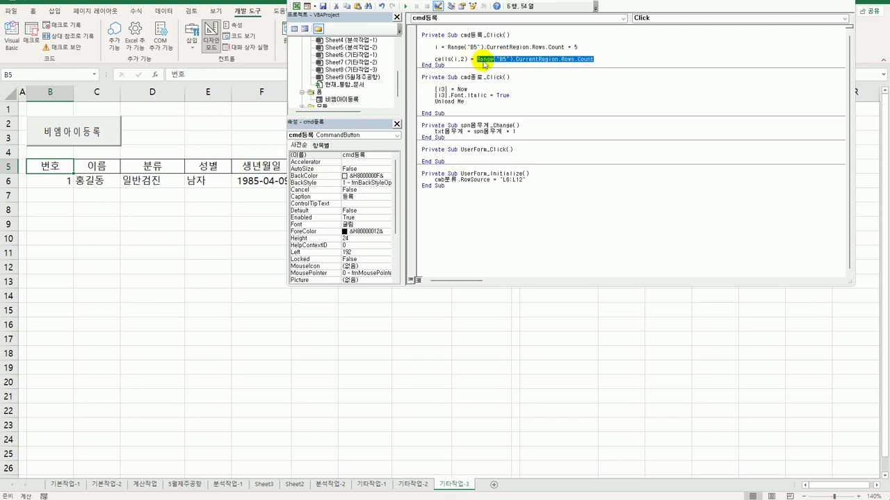
{"action": "left_click", "coordinate": [610, 64]}
{"action": "left_click", "coordinate": [610, 62]}
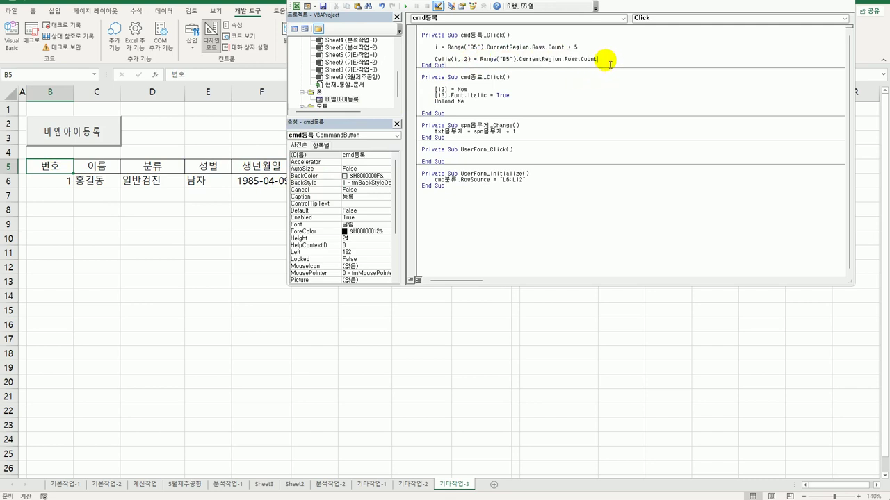
{"action": "key", "text": "Return"}
{"action": "key", "text": "Return"}
{"action": "key", "text": "Return"}
{"action": "key", "text": "Return"}
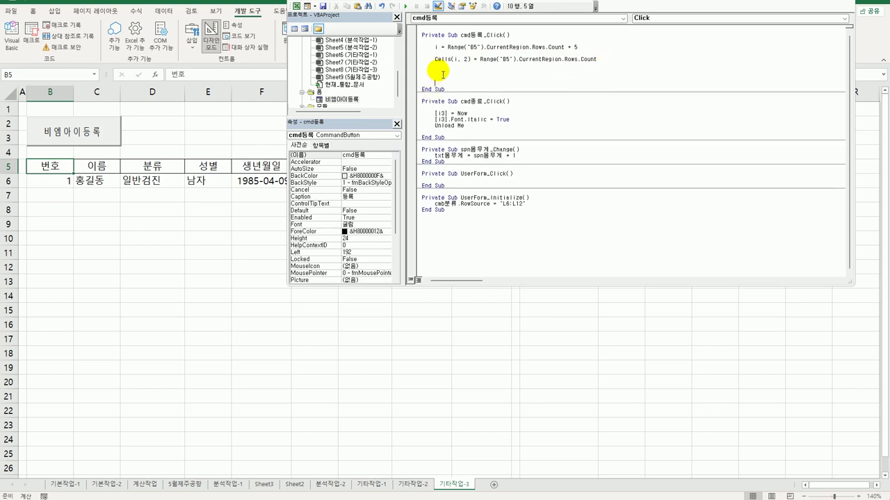
Step: Add the line Cells(i, 3) = txt이름, copying the control name from the form's 이름 text box
{"action": "left_click", "coordinate": [441, 67]}
{"action": "type", "text": "cells(i,3) ="}
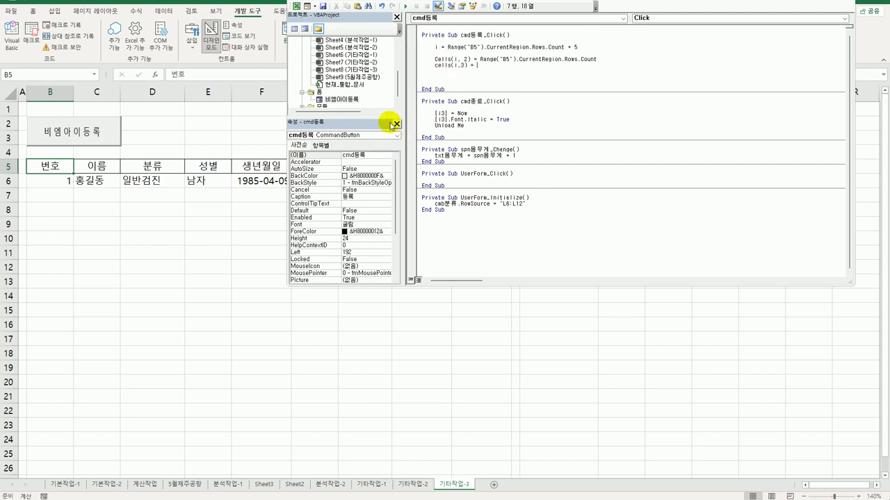
{"action": "double_click", "coordinate": [354, 101]}
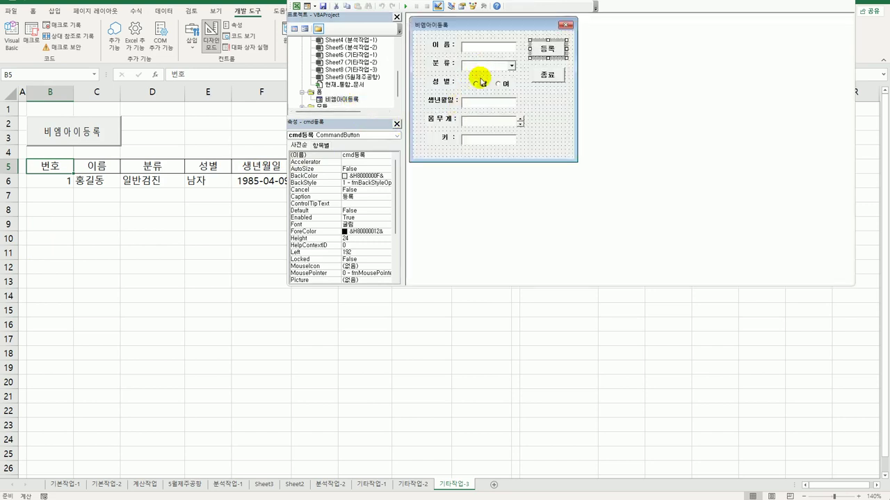
{"action": "left_click", "coordinate": [477, 50]}
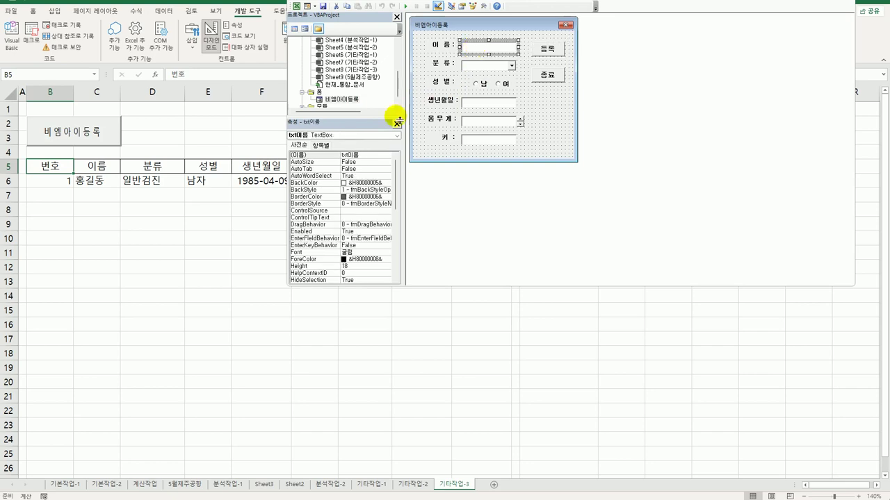
{"action": "double_click", "coordinate": [346, 154]}
{"action": "key", "text": "ctrl+c"}
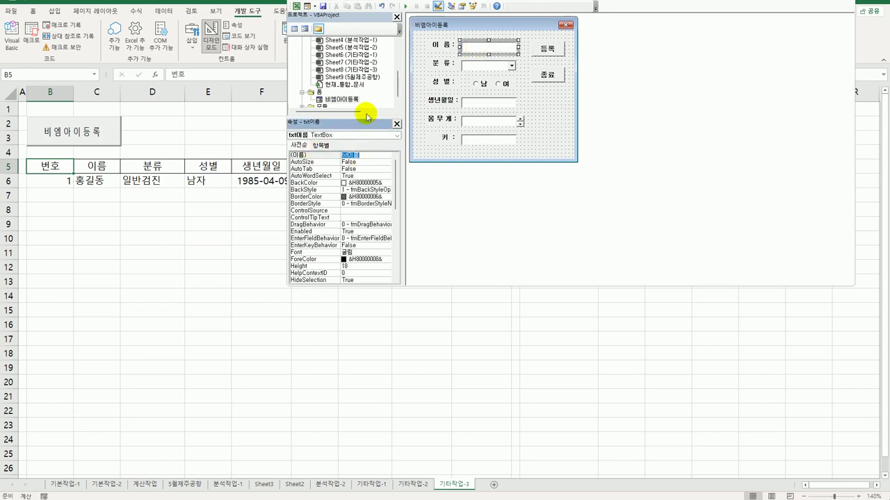
{"action": "double_click", "coordinate": [548, 48]}
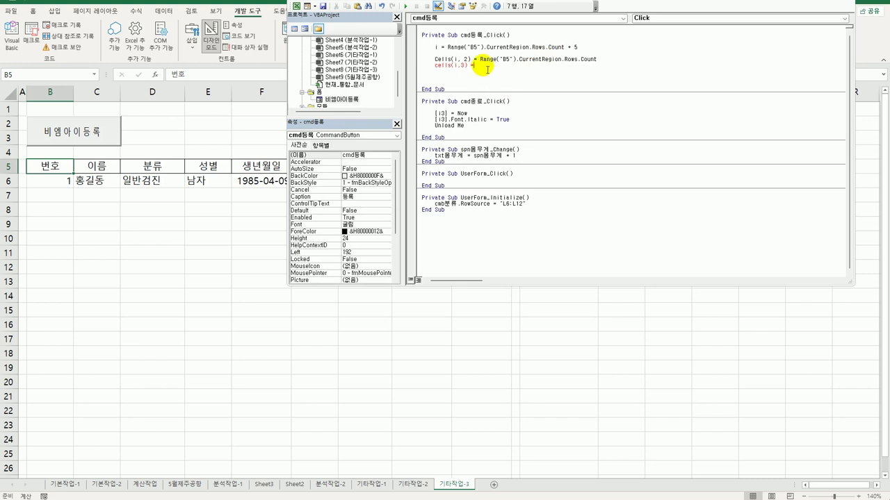
{"action": "key", "text": "ctrl+v"}
{"action": "key", "text": "Return"}
Step: Duplicate the Cells(i, 3) line and change the copy to Cells(i, 4) = cmb분류
{"action": "key", "text": "Up"}
{"action": "key", "text": "shift+End"}
{"action": "key", "text": "ctrl+c"}
{"action": "key", "text": "Down"}
{"action": "key", "text": "ctrl+v"}
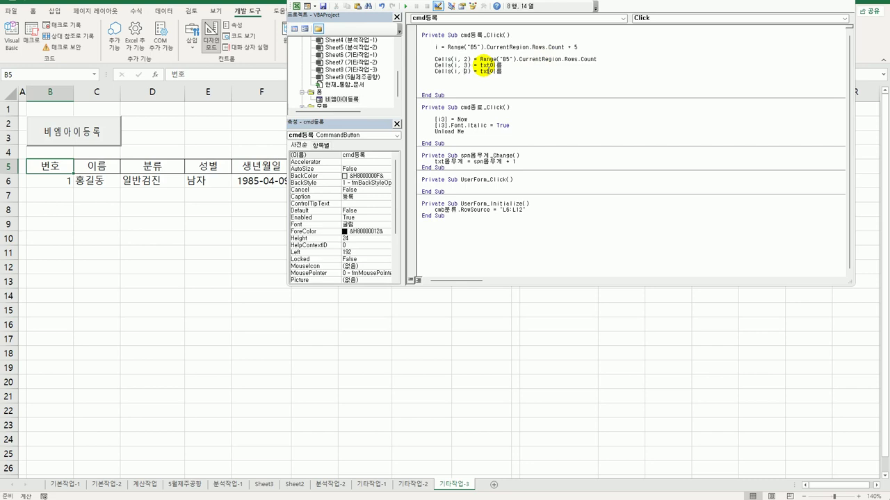
{"action": "key", "text": "Delete"}
{"action": "type", "text": "4"}
{"action": "left_click", "coordinate": [488, 70]}
{"action": "double_click", "coordinate": [487, 70]}
{"action": "type", "text": "cmb분류"}
{"action": "key", "text": "Return"}
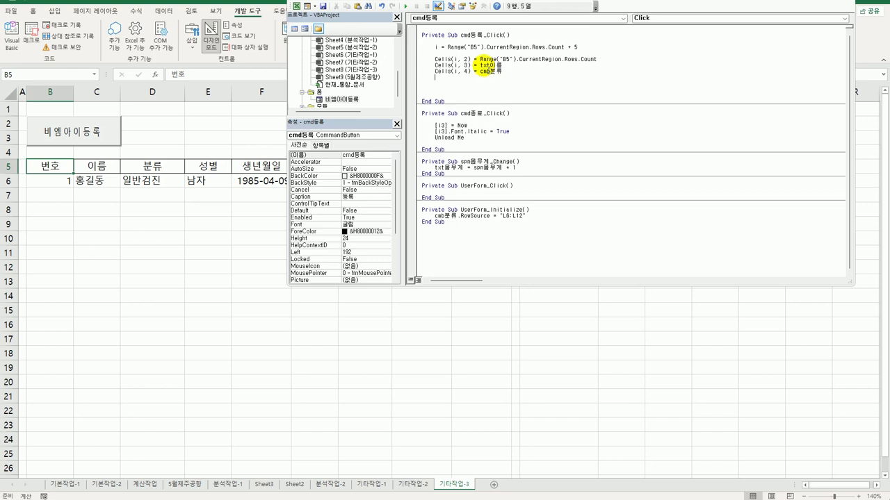
Step: Leave a blank line and add the condition If opt남 = True Then to the cmd등록_Click procedure
{"action": "key", "text": "Return"}
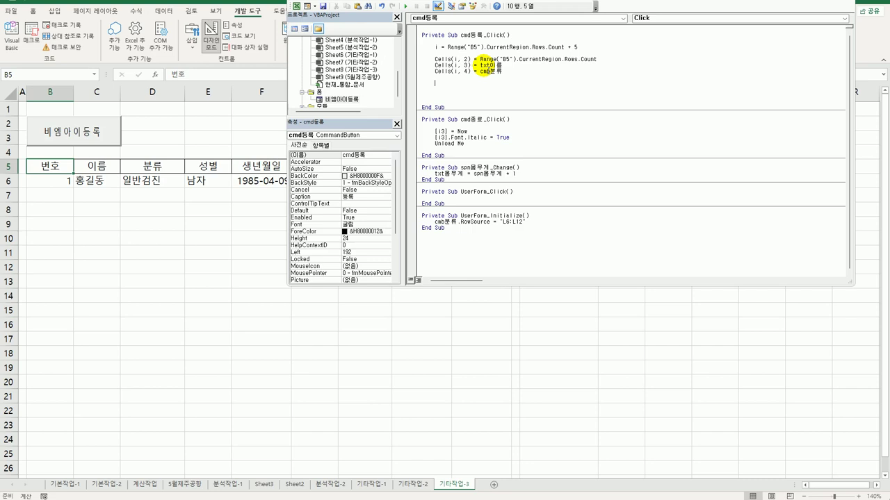
{"action": "type", "text": "if o"}
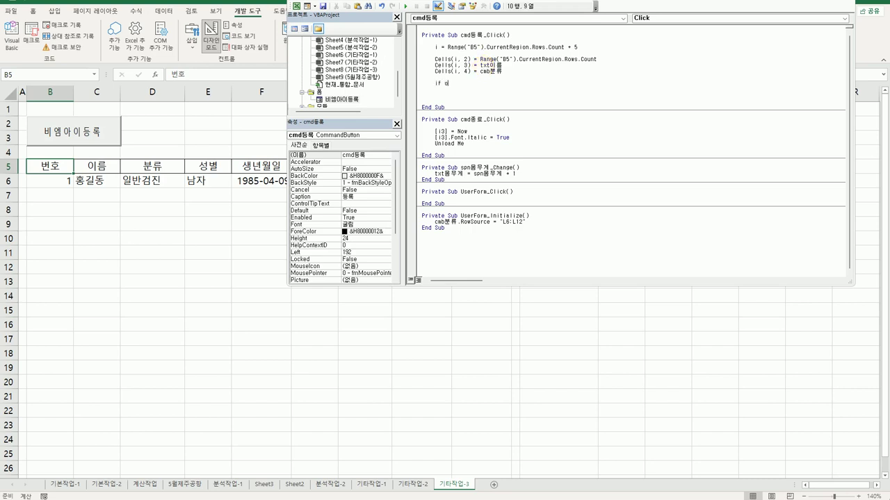
{"action": "type", "text": "pt남 = tr"}
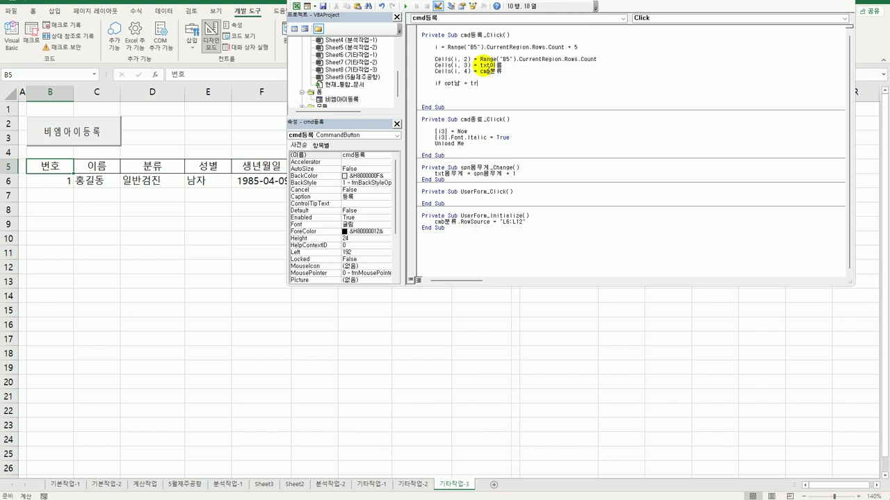
{"action": "type", "text": "ue"}
{"action": "key", "text": "BackSpace"}
{"action": "type", "text": "then"}
{"action": "key", "text": "Return"}
Step: Copy the Cells(i, 4) = cmb분류 line below the If opt남 condition and indent it
{"action": "key", "text": "Up"}
{"action": "key", "text": "Up"}
{"action": "key", "text": "Up"}
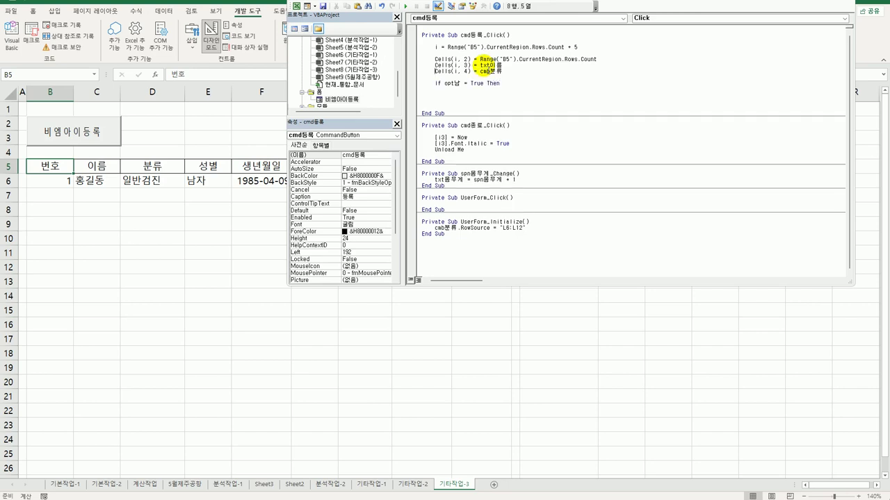
{"action": "key", "text": "shift+End"}
{"action": "key", "text": "ctrl+c"}
{"action": "key", "text": "Down"}
{"action": "key", "text": "Down"}
{"action": "key", "text": "Down"}
{"action": "key", "text": "ctrl+v"}
{"action": "key", "text": "Home"}
{"action": "key", "text": "Tab"}
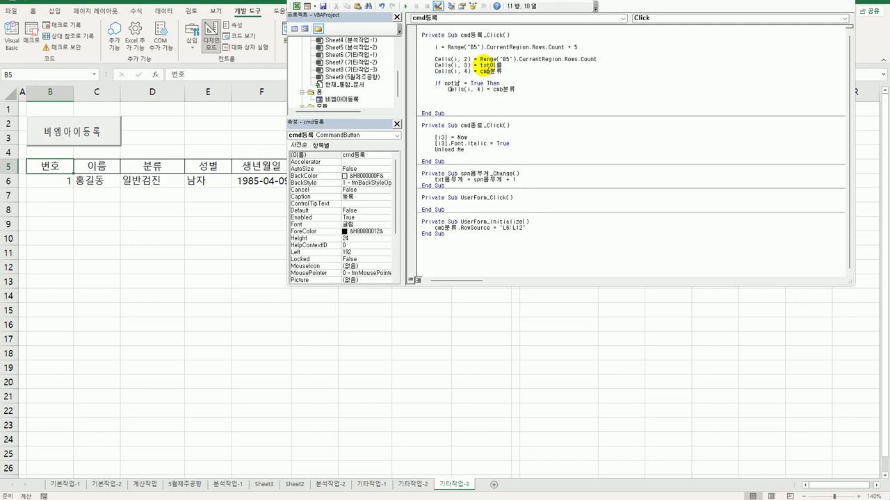
Step: Change the copied line under the If opt남 condition to Cells(i, 5) = "남자"
{"action": "key", "text": "shift+Right"}
{"action": "type", "text": "5"}
{"action": "key", "text": "End"}
{"action": "key", "text": "shift+Left"}
{"action": "key", "text": "shift+Left"}
{"action": "key", "text": "shift+Left"}
{"action": "key", "text": "shift+Left"}
{"action": "key", "text": "shift+Left"}
{"action": "key", "text": "shift+Left"}
{"action": "type", "text": "\"ㄴ"}
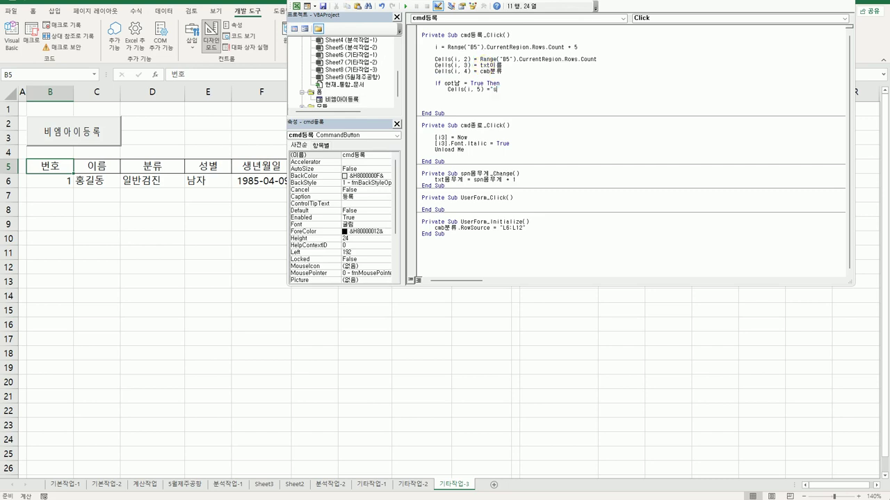
{"action": "type", "text": "남자\""}
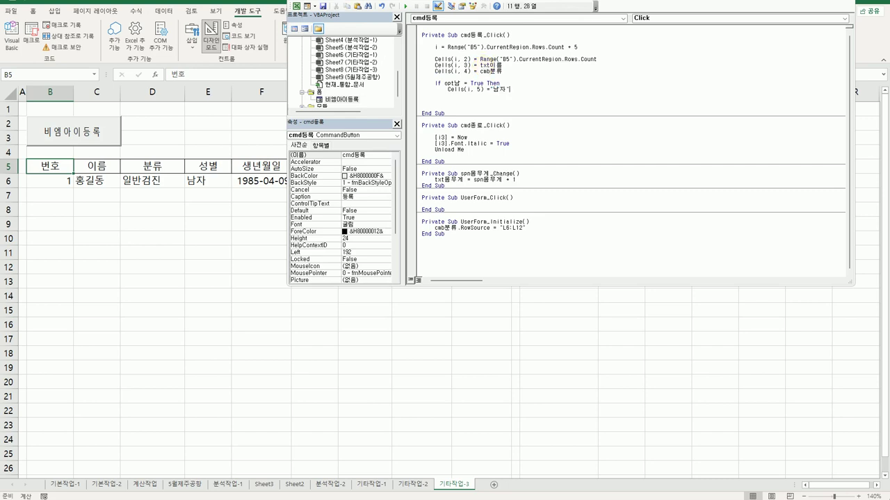
Step: Add an Else branch containing an indented copy of the gender line changed to Cells(i, 5) = "여자"
{"action": "key", "text": "Return"}
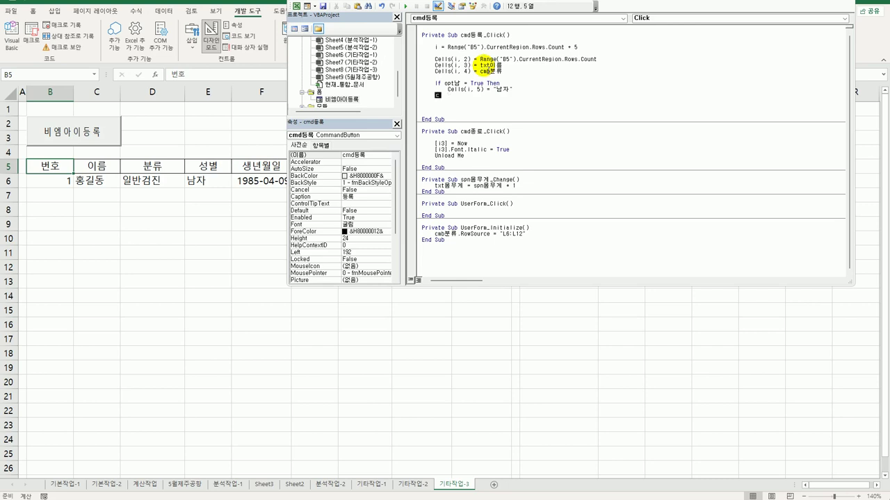
{"action": "type", "text": "Else"}
{"action": "key", "text": "shift+End"}
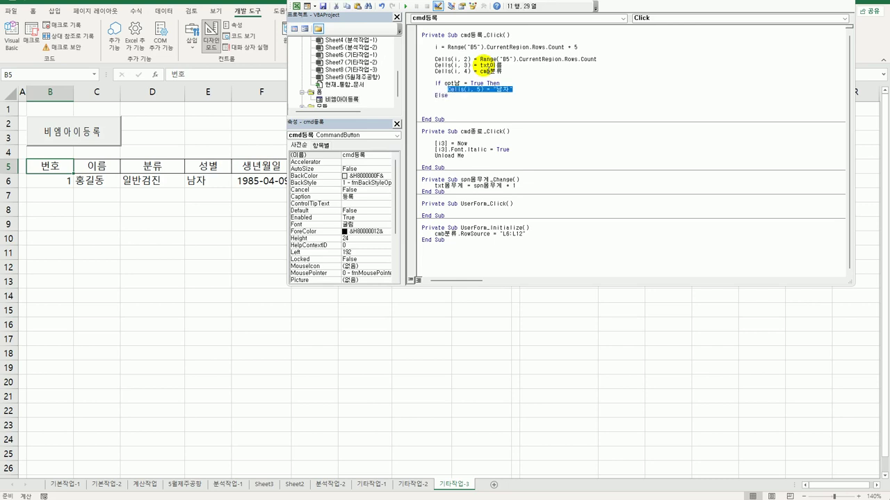
{"action": "left_click", "coordinate": [435, 101]}
{"action": "key", "text": "ctrl+v"}
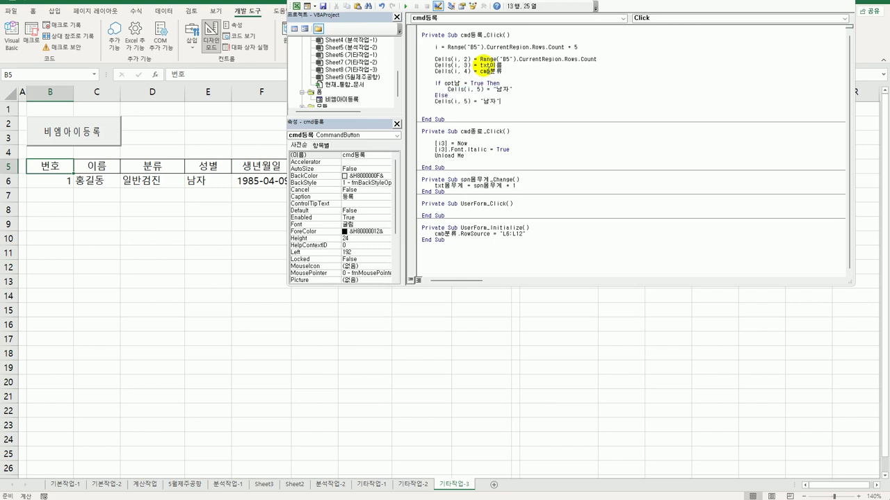
{"action": "key", "text": "Tab"}
{"action": "key", "text": "shift+Left"}
{"action": "type", "text": "여"}
Step: Close the opt남 condition with End If, aligned with the If line, and start a new line below it
{"action": "key", "text": "Return"}
{"action": "key", "text": "Return"}
{"action": "key", "text": "BackSpace"}
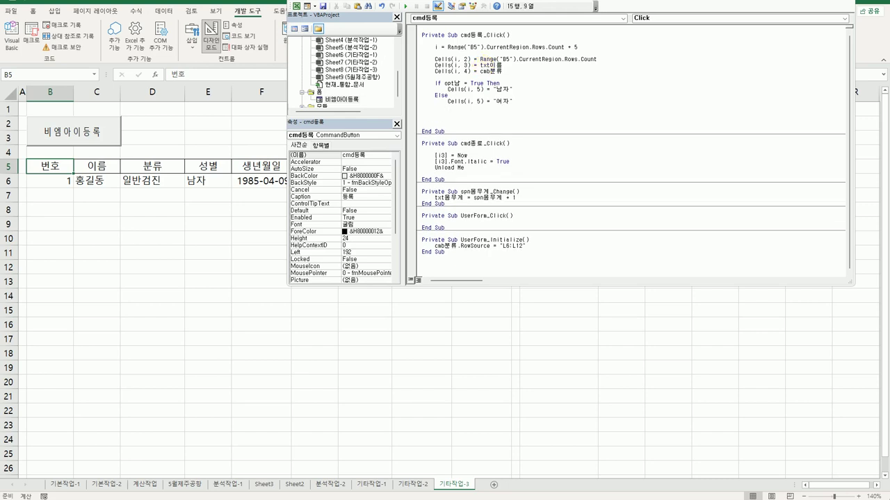
{"action": "type", "text": "end If"}
{"action": "key", "text": "Return"}
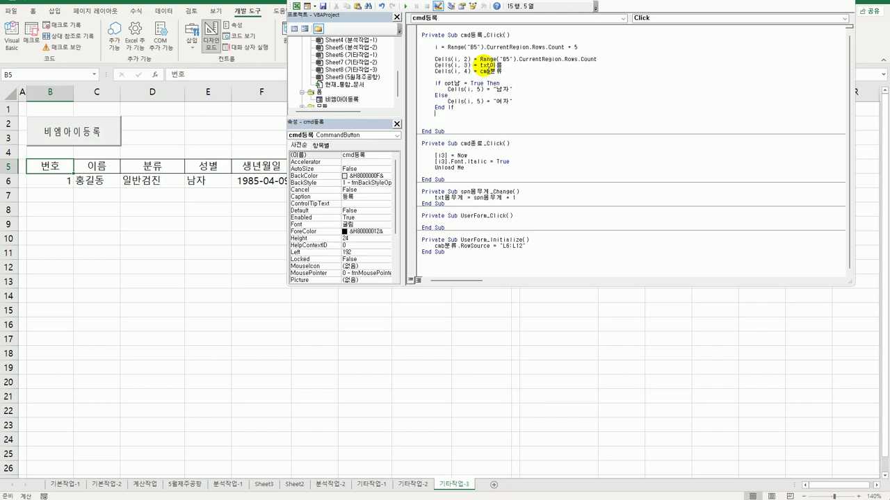
Step: Copy the control name txt생년월일 from the form's 생년월일 text box and insert it below End If in cmd등록_Click
{"action": "double_click", "coordinate": [351, 100]}
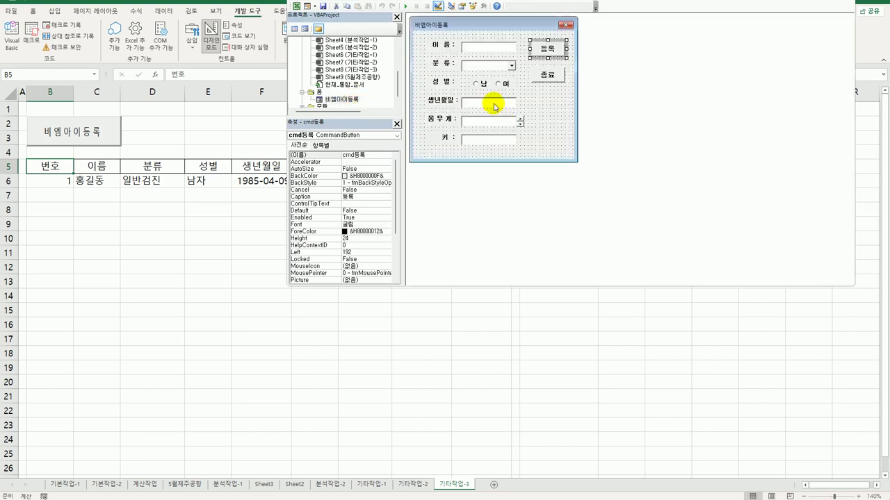
{"action": "left_click", "coordinate": [495, 104]}
{"action": "left_click", "coordinate": [340, 154]}
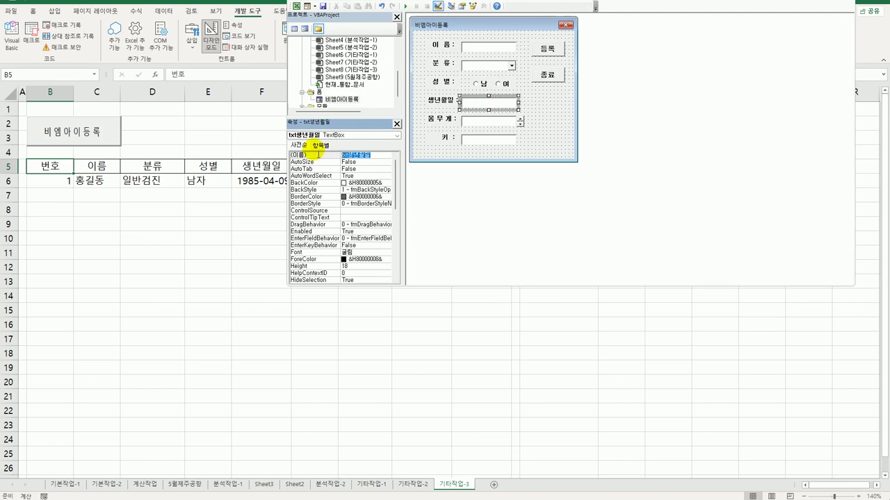
{"action": "double_click", "coordinate": [560, 47]}
{"action": "left_click", "coordinate": [466, 118]}
{"action": "type", "text": "txt생년월일"}
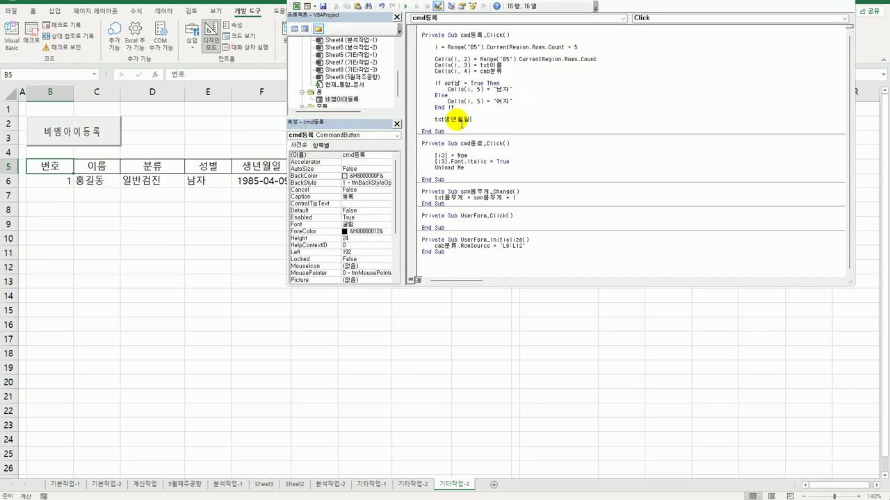
Step: Complete the birth date line as Cells(i, 6) = txt생년월일.Value, reusing the Cells(i, 5) = text from the Else branch
{"action": "left_click_drag", "start_coordinate": [448, 101], "coordinate": [497, 105]}
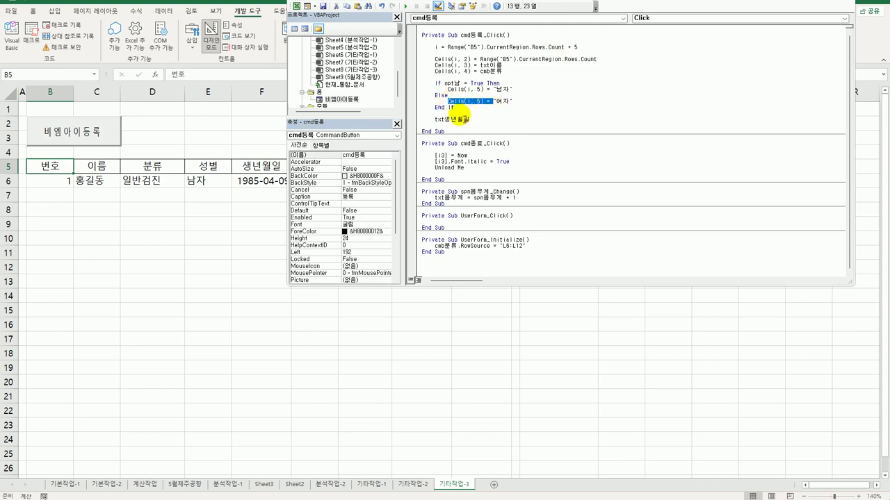
{"action": "left_click", "coordinate": [436, 123]}
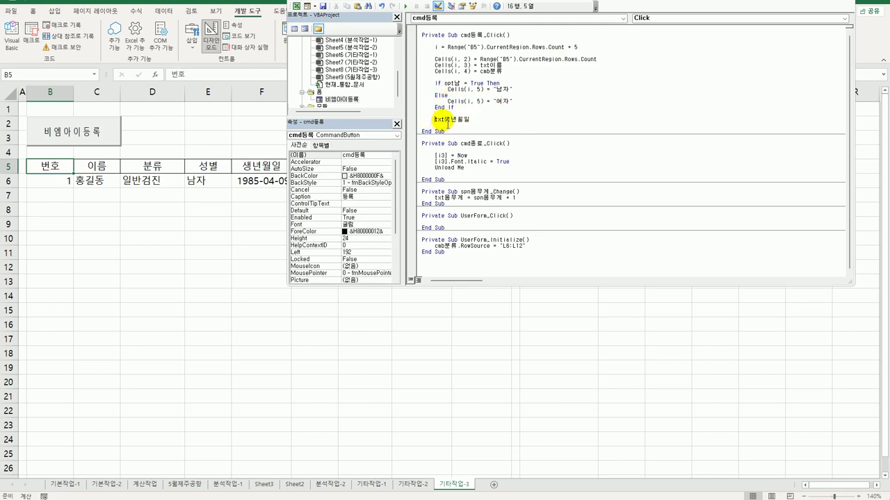
{"action": "type", "text": "Cells(i, 5) ="}
{"action": "double_click", "coordinate": [465, 120]}
{"action": "type", "text": "6"}
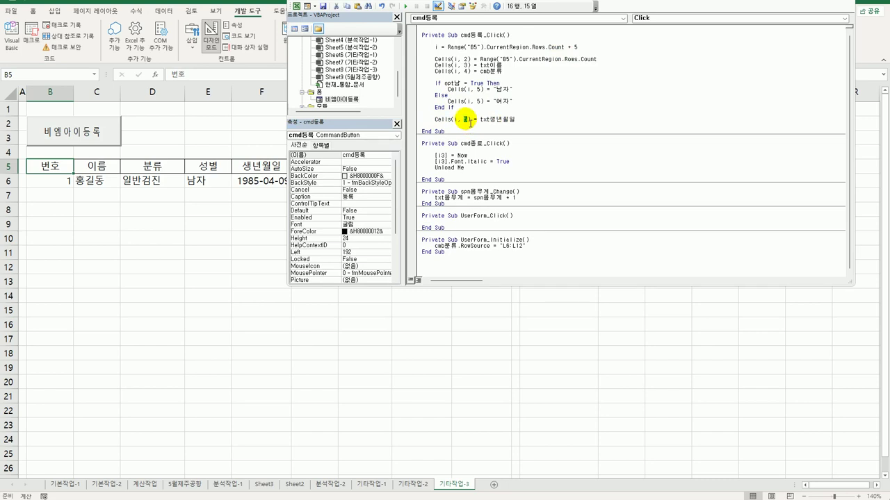
{"action": "left_click", "coordinate": [529, 120]}
{"action": "type", "text": ".v"}
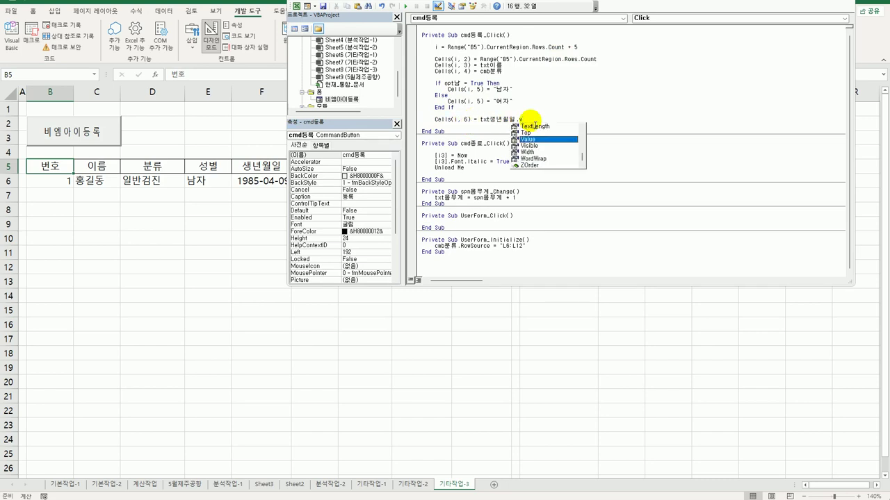
{"action": "key", "text": "Tab"}
{"action": "key", "text": "Return"}
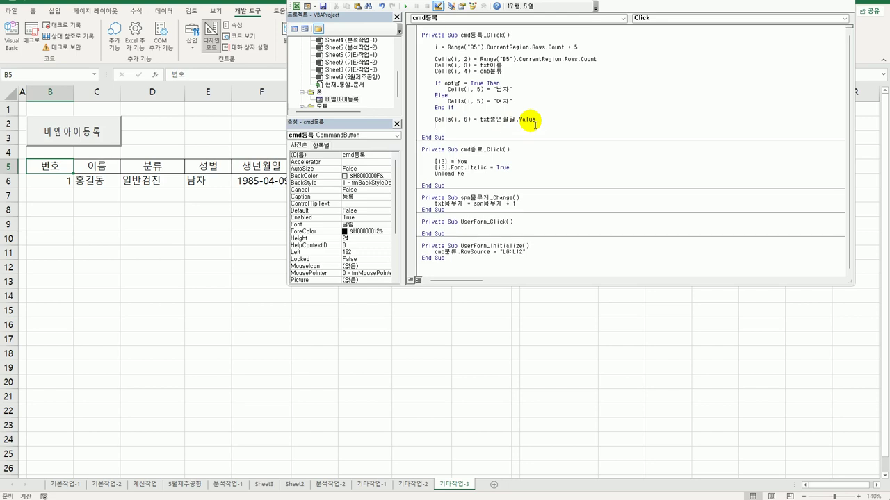
Step: Append .Value to txt이름 in the Cells(i, 3) line
{"action": "left_click", "coordinate": [507, 65]}
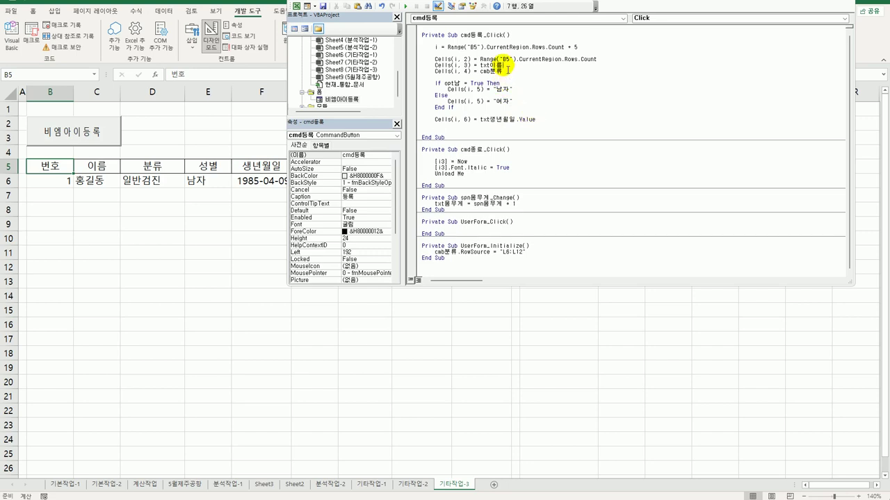
{"action": "type", "text": "."}
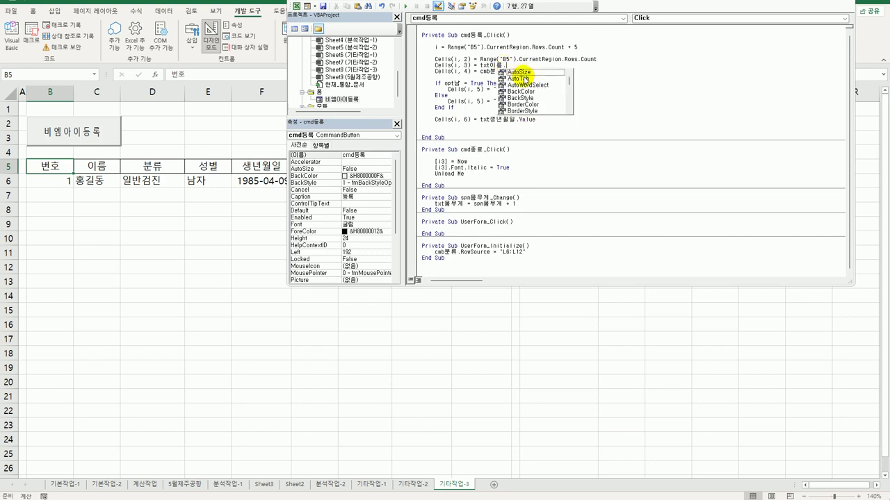
{"action": "type", "text": "va"}
{"action": "key", "text": "Tab"}
{"action": "left_click", "coordinate": [514, 73]}
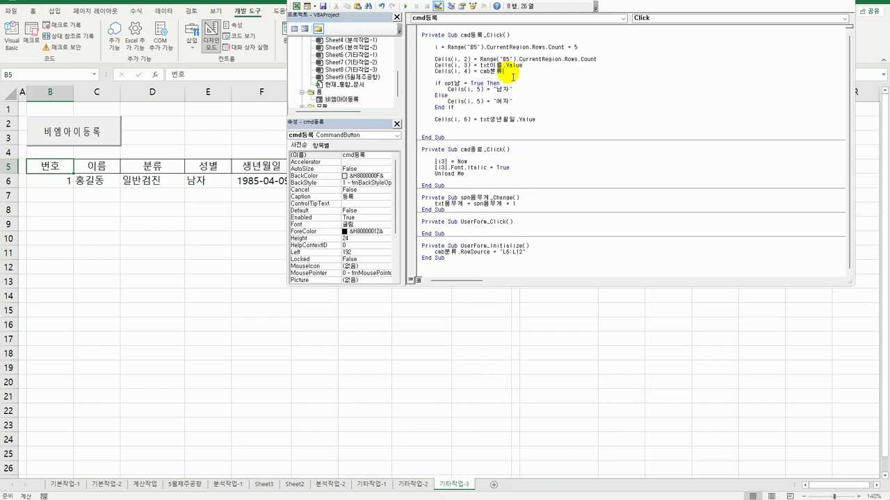
Step: Duplicate the Cells(i, 6) = txt생년월일.Value line four times directly below it
{"action": "left_click", "coordinate": [545, 121]}
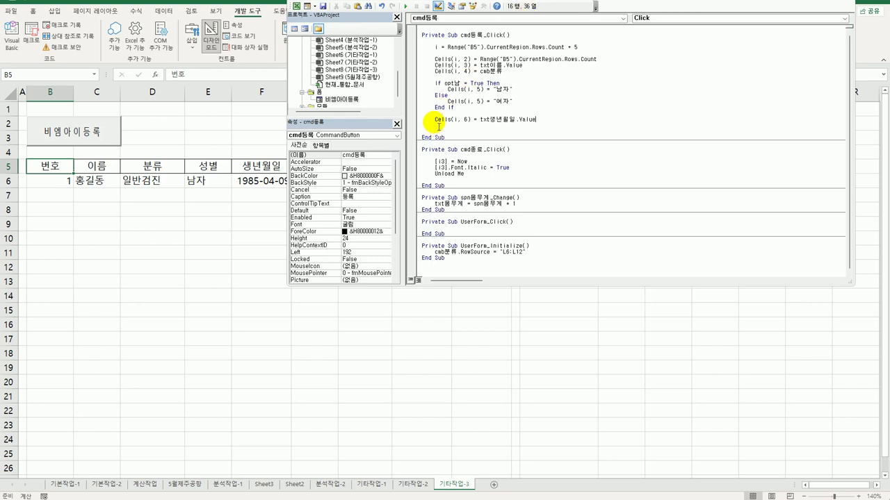
{"action": "left_click_drag", "start_coordinate": [434, 127], "coordinate": [468, 120]}
{"action": "left_click", "coordinate": [540, 119]}
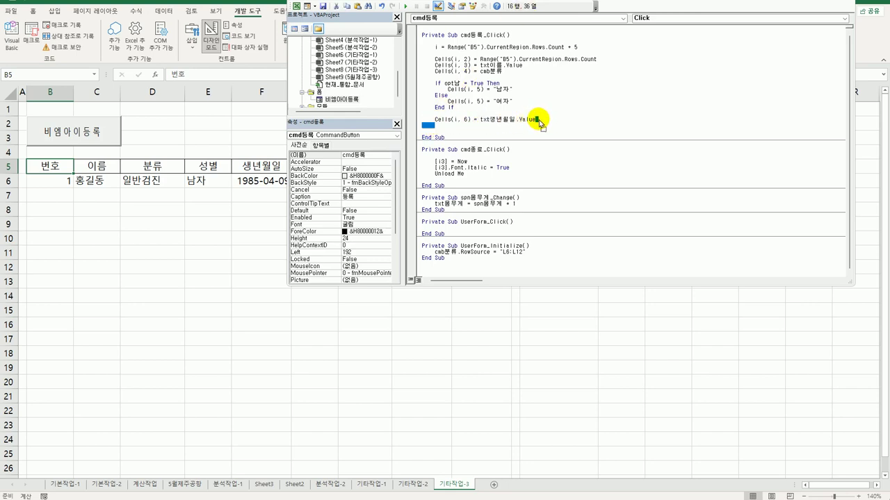
{"action": "left_click_drag", "start_coordinate": [435, 121], "coordinate": [548, 119]}
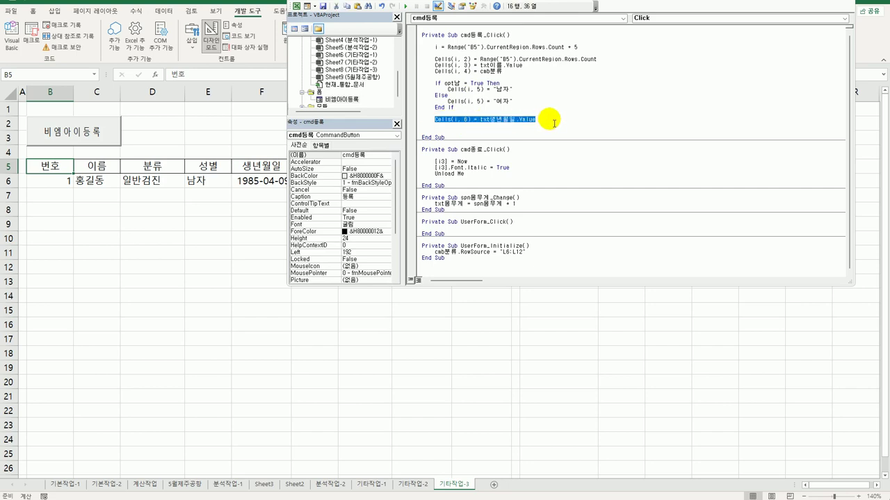
{"action": "key", "text": "ctrl+c"}
{"action": "left_click", "coordinate": [445, 127]}
{"action": "key", "text": "ctrl+v"}
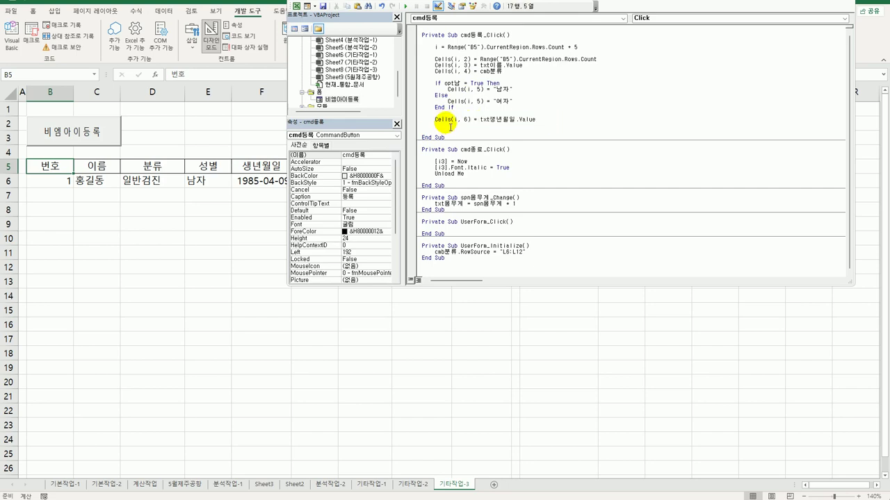
{"action": "key", "text": "Return"}
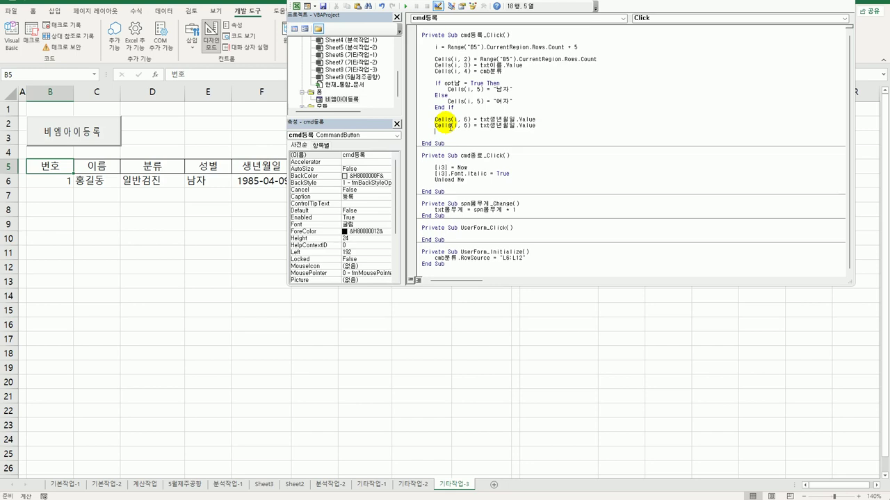
{"action": "key", "text": "ctrl+v"}
{"action": "key", "text": "Return"}
{"action": "key", "text": "ctrl+v"}
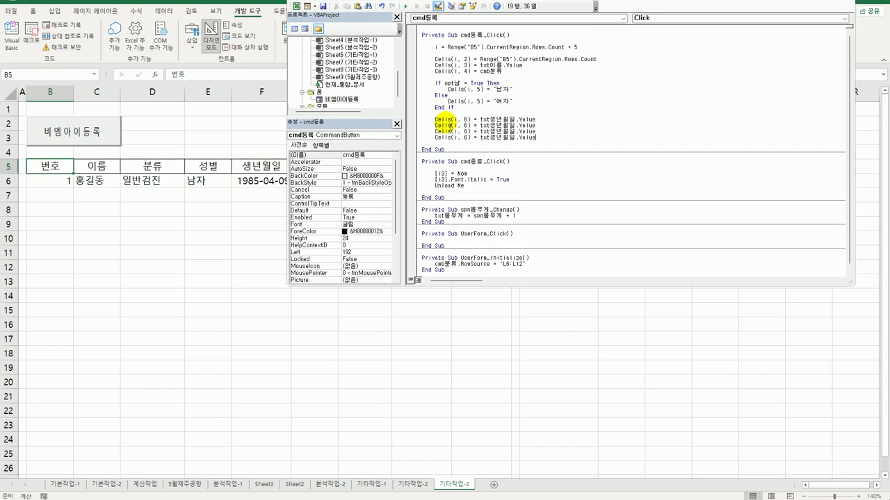
{"action": "key", "text": "Return"}
{"action": "key", "text": "ctrl+v"}
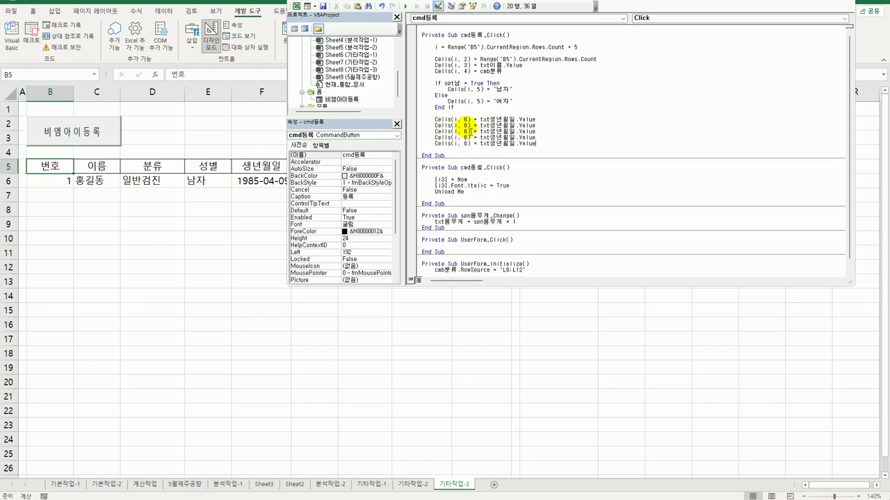
Step: Change the column numbers of the four copied Cells lines to 7, 8, 9 and 10
{"action": "double_click", "coordinate": [465, 125]}
{"action": "type", "text": "7"}
{"action": "double_click", "coordinate": [465, 132]}
{"action": "type", "text": "8"}
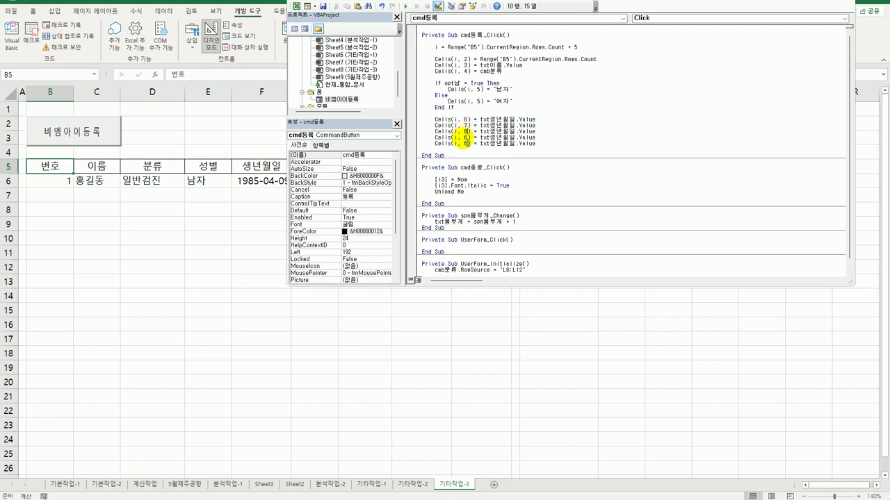
{"action": "double_click", "coordinate": [465, 137]}
{"action": "type", "text": "9"}
{"action": "double_click", "coordinate": [465, 143]}
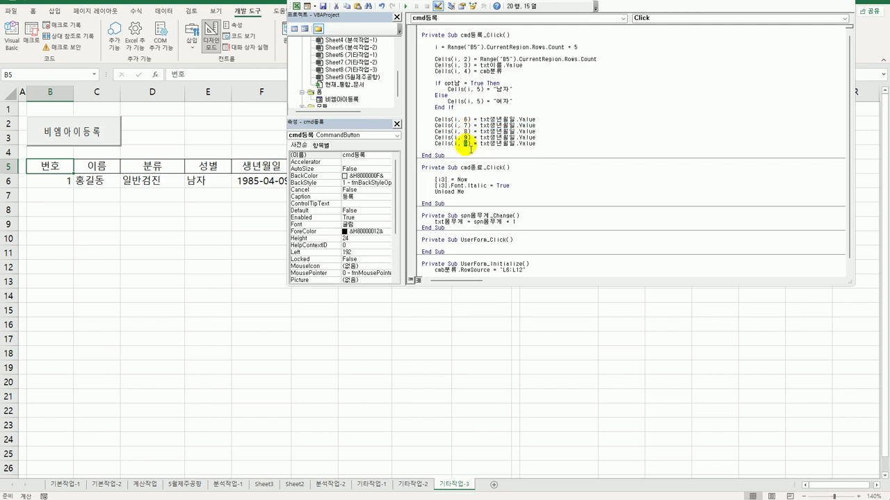
{"action": "type", "text": "10"}
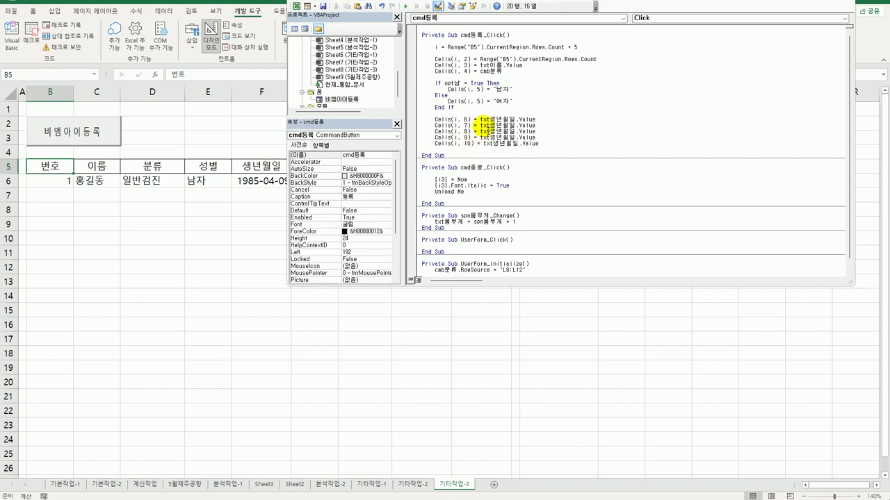
Step: Replace the value assigned to Cells(i, 7) with Year(Date) - Left(txt생년월일, 4)
{"action": "left_click_drag", "start_coordinate": [479, 125], "coordinate": [561, 123]}
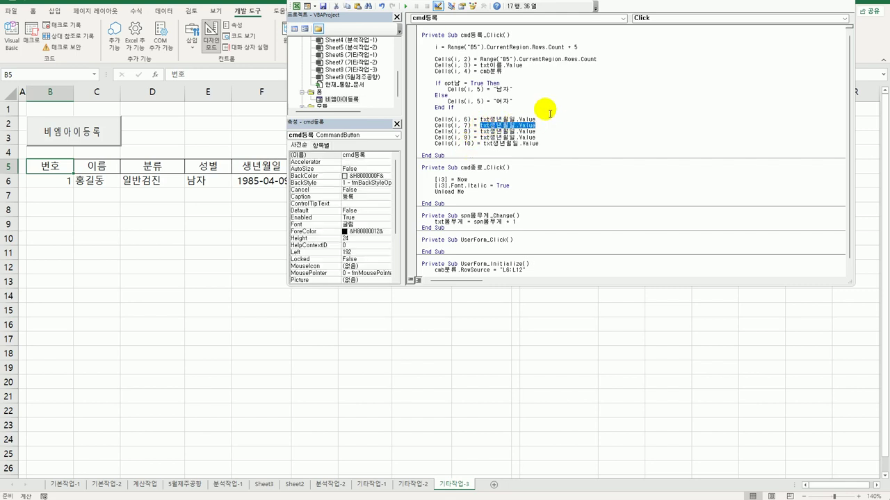
{"action": "type", "text": "y"}
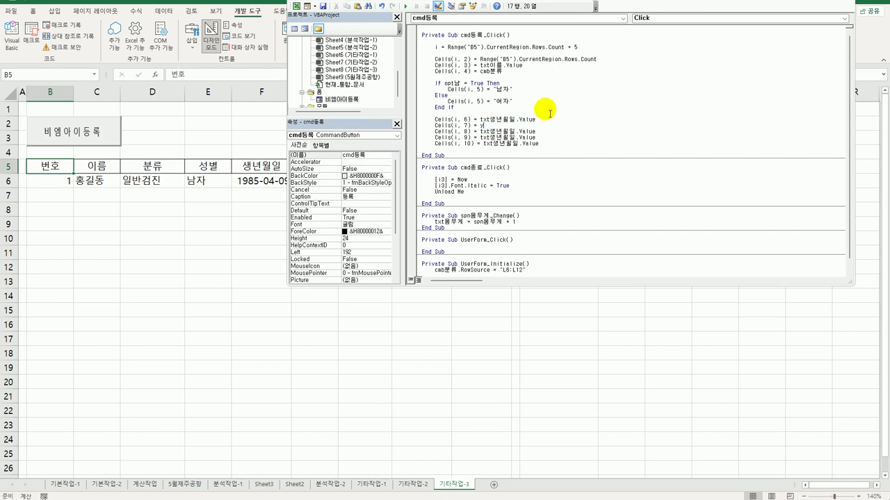
{"action": "type", "text": "ear(date) "}
{"action": "type", "text": "- left("}
{"action": "type", "text": "txt"}
{"action": "type", "text": "생ㄴ"}
{"action": "type", "text": "월일, 4"}
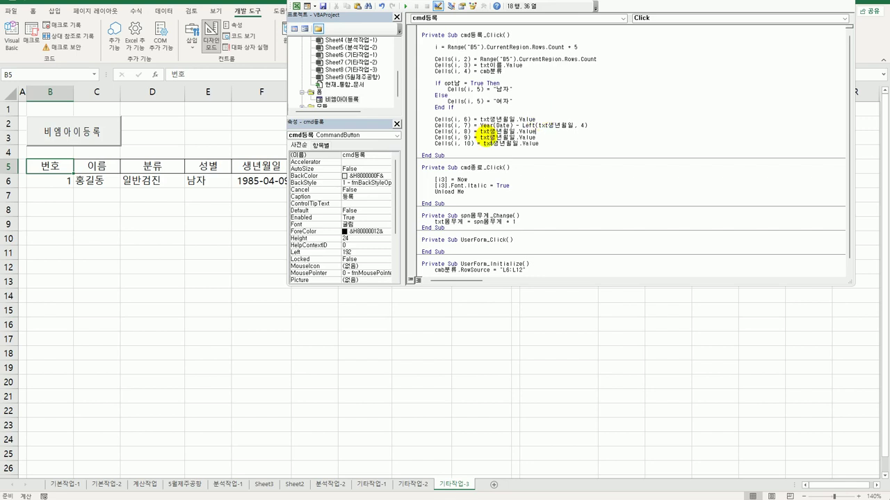
Step: Copy the name of the form's 몸무게 text box and change the Cells(i, 8) line to txt몸무게.Value
{"action": "double_click", "coordinate": [342, 99]}
{"action": "left_click", "coordinate": [473, 123]}
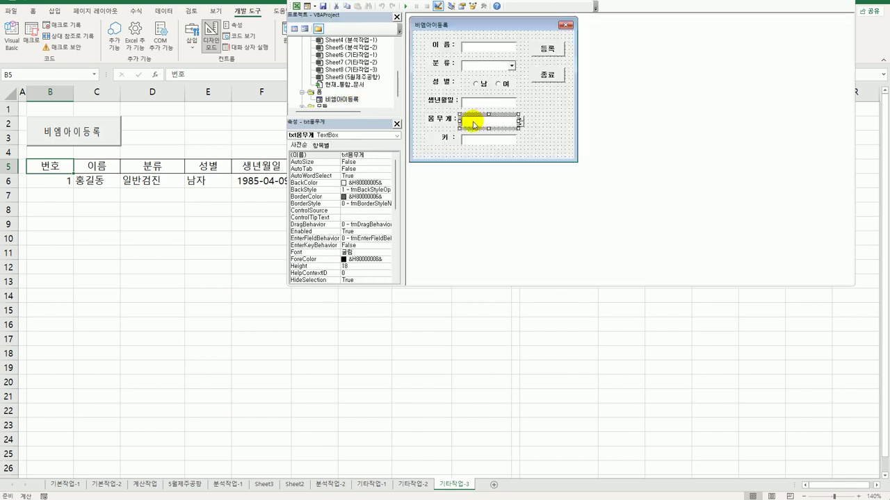
{"action": "left_click", "coordinate": [351, 154]}
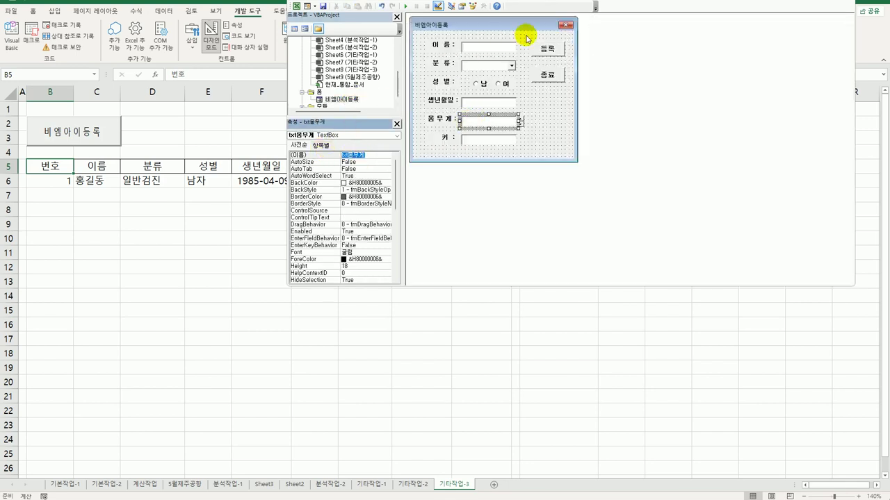
{"action": "double_click", "coordinate": [546, 49]}
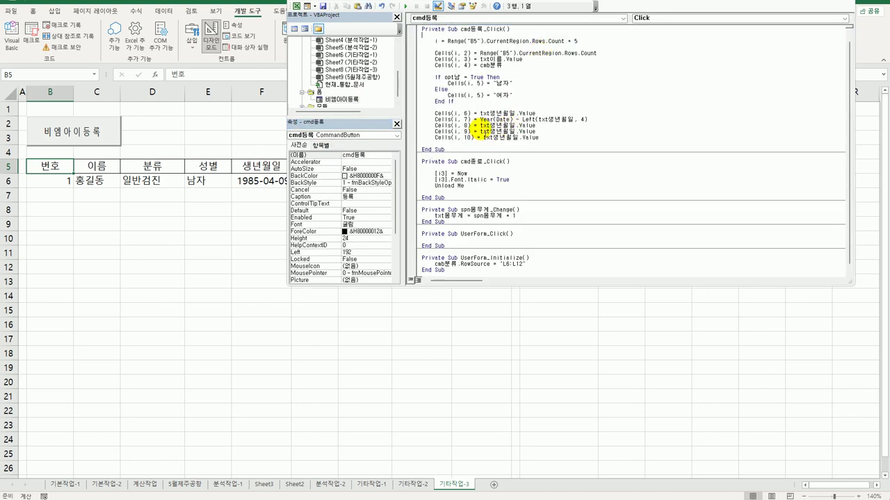
{"action": "left_click_drag", "start_coordinate": [479, 126], "coordinate": [518, 126]}
{"action": "left_click", "coordinate": [503, 136]}
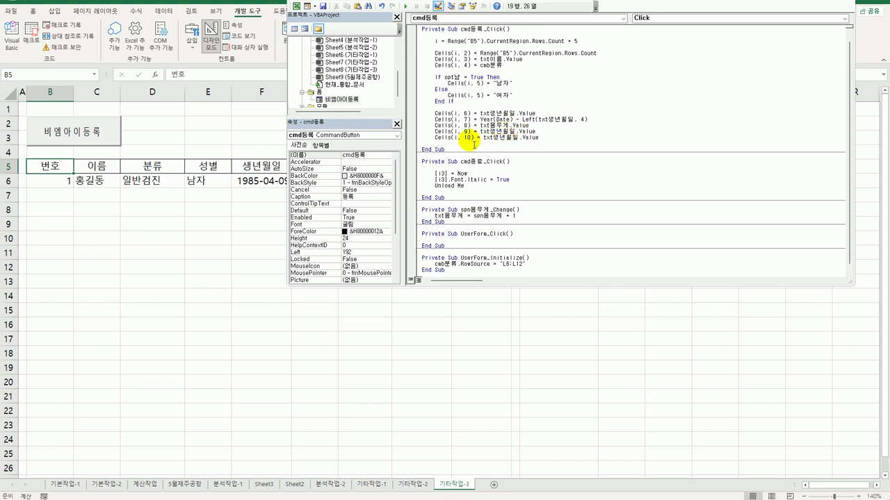
Step: Look up the name of the form's 키 text box and change the Cells(i, 9) line to txt키.Value
{"action": "double_click", "coordinate": [340, 99]}
{"action": "left_click", "coordinate": [478, 137]}
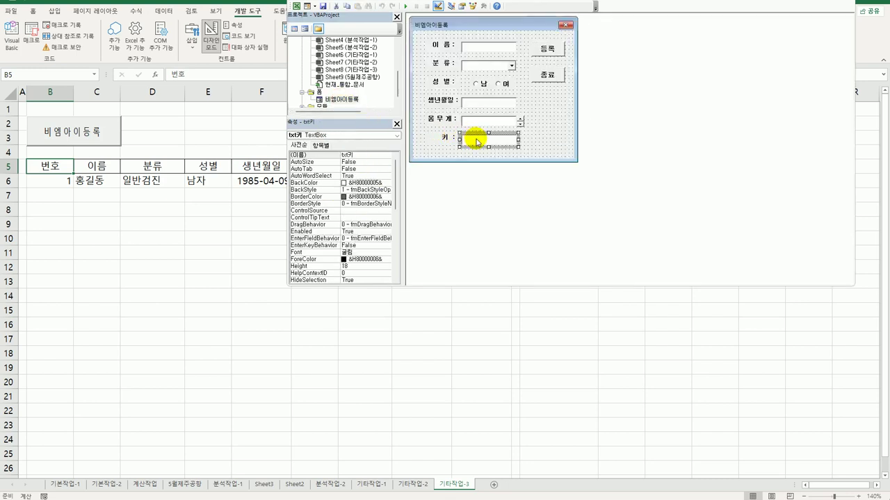
{"action": "left_click", "coordinate": [363, 155]}
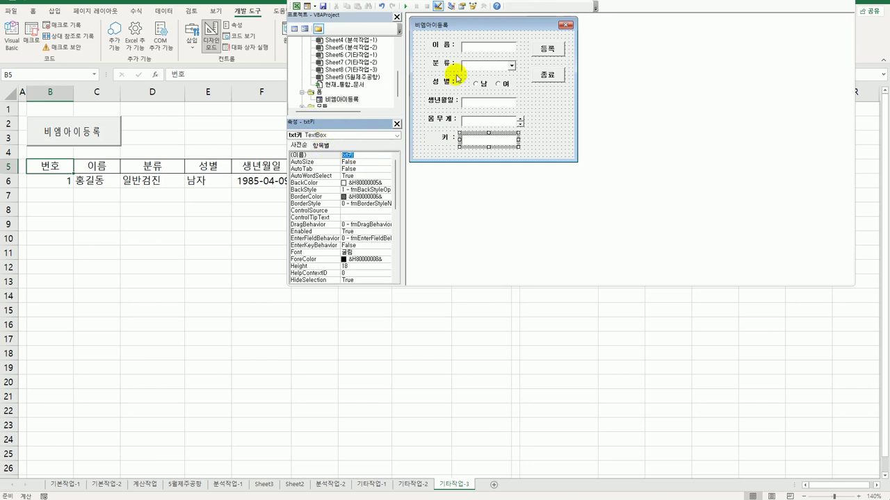
{"action": "double_click", "coordinate": [548, 49]}
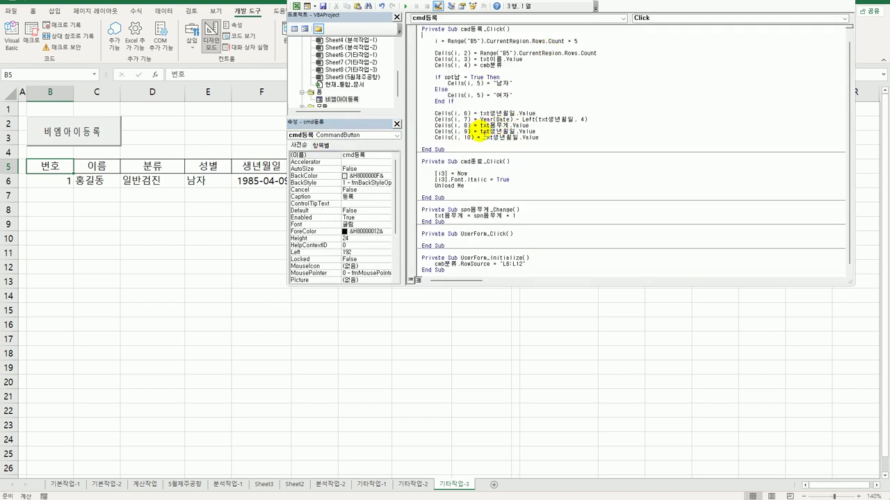
{"action": "double_click", "coordinate": [495, 131]}
{"action": "type", "text": "txt키"}
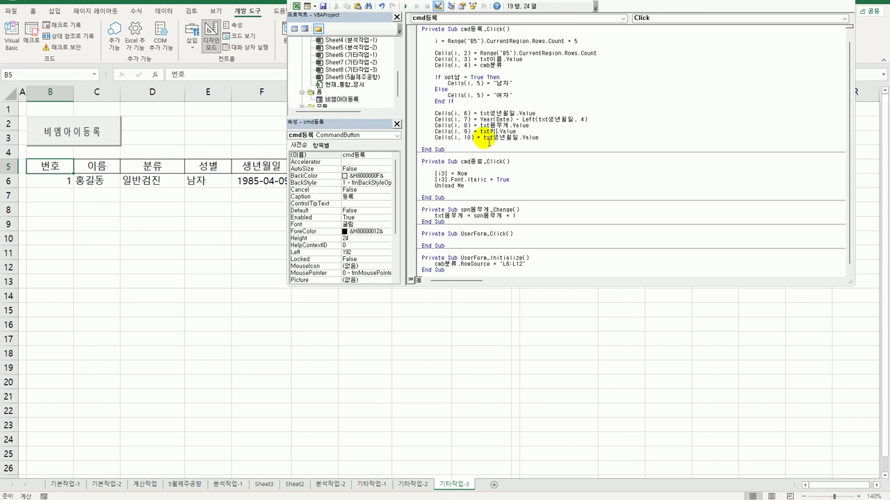
Step: Replace the value assigned to Cells(i, 10) with the BMI formula Cells(i, 8) / (Cells(i, 9) / 100) ^ 2
{"action": "left_click_drag", "start_coordinate": [483, 138], "coordinate": [565, 139]}
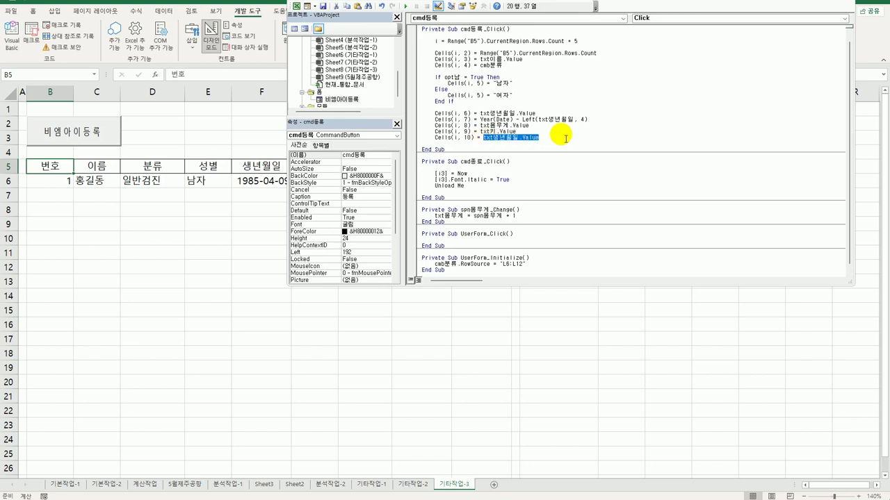
{"action": "key", "text": "BackSpace"}
{"action": "type", "text": "cells(i,"}
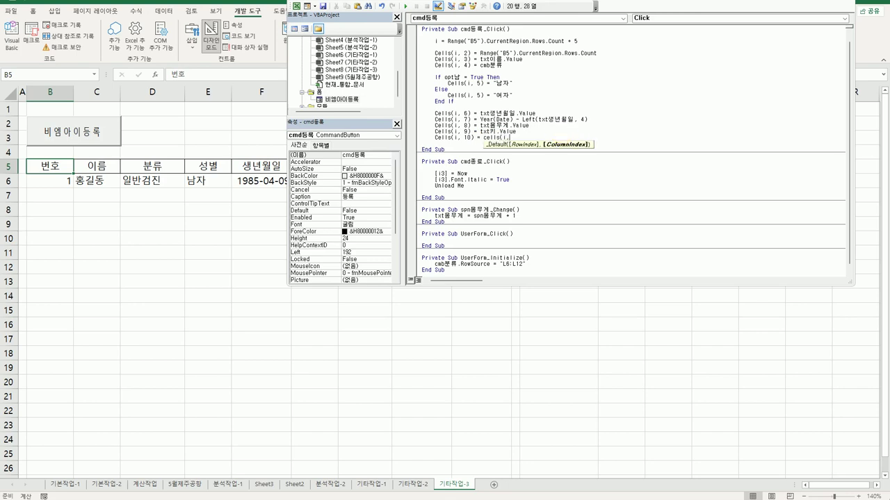
{"action": "type", "text": "8)"}
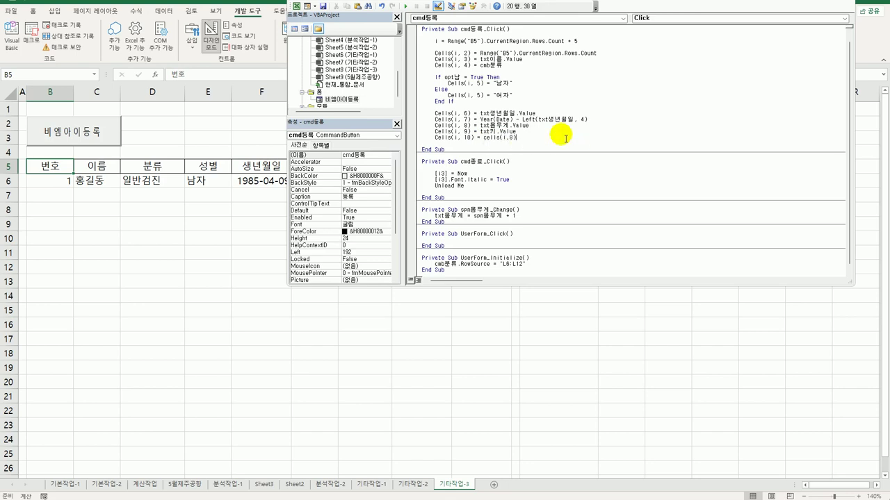
{"action": "type", "text": " / (cells(i,"}
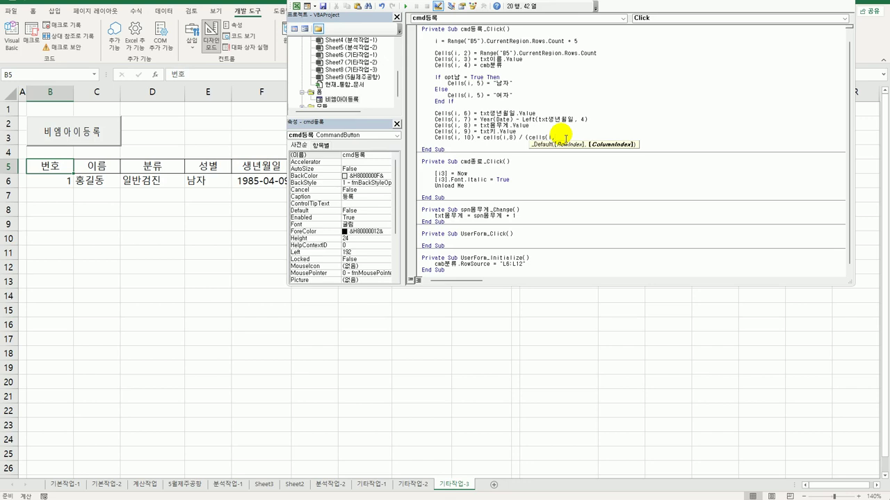
{"action": "type", "text": "9)"}
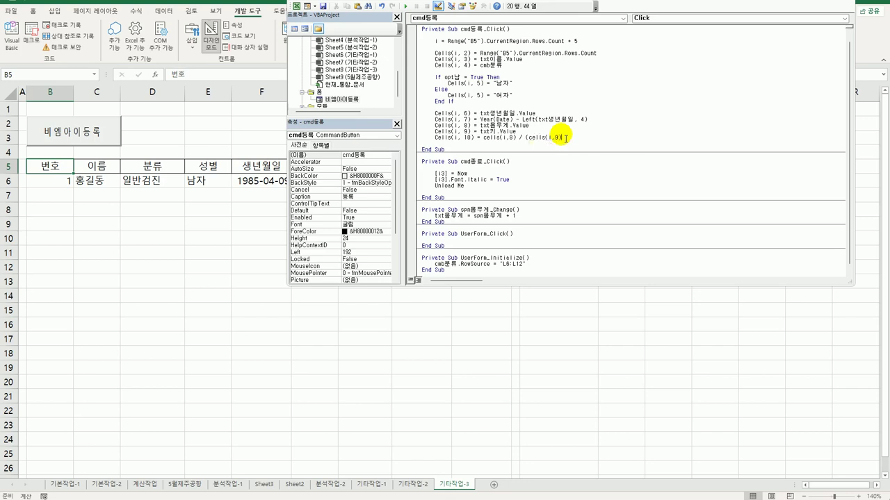
{"action": "type", "text": " /100)^2"}
{"action": "left_click", "coordinate": [551, 162]}
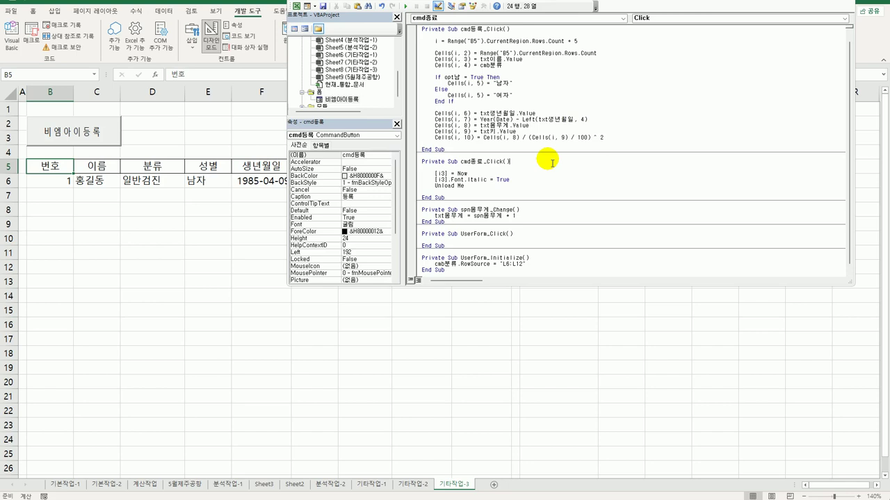
Step: Return to the 기타작업-3 sheet, turn off design mode and open the 비엠아이등록 form for testing
{"action": "left_click", "coordinate": [782, 2]}
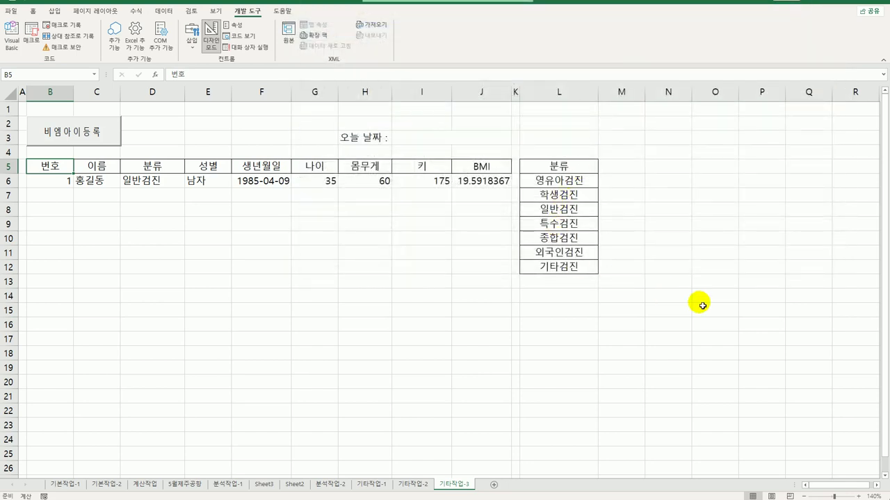
{"action": "left_click", "coordinate": [702, 306]}
{"action": "left_click", "coordinate": [210, 36]}
{"action": "left_click", "coordinate": [245, 256]}
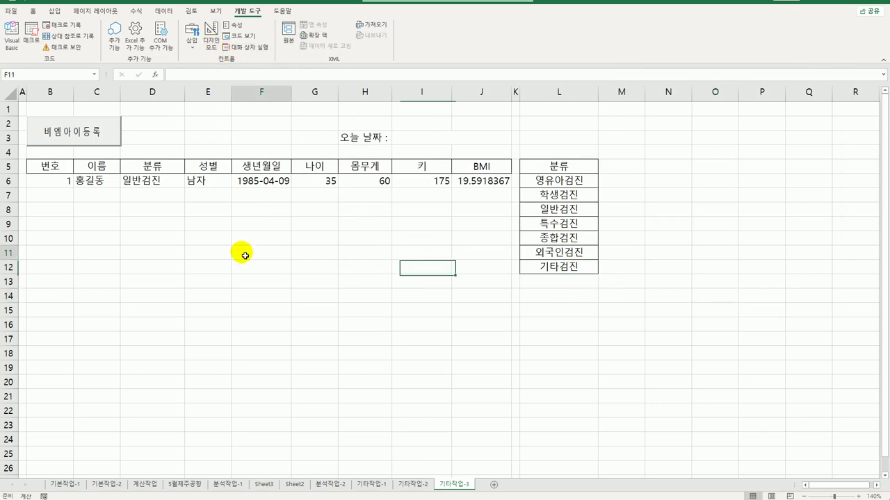
{"action": "left_click", "coordinate": [93, 132]}
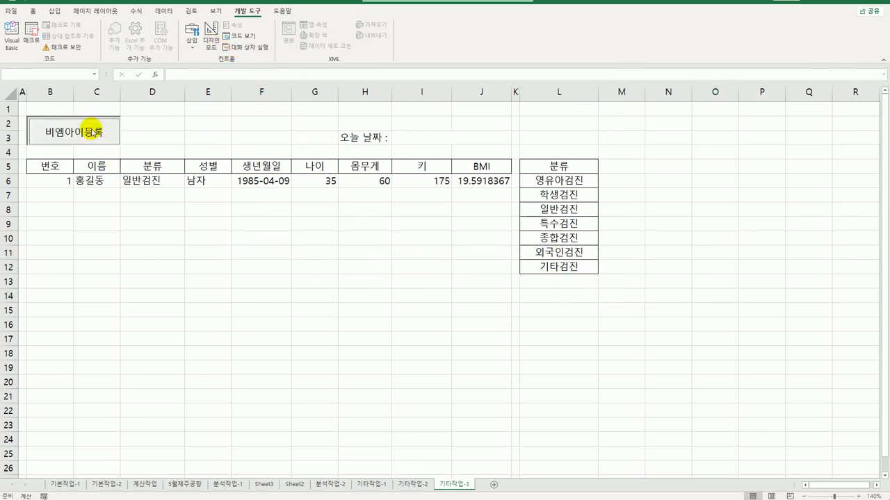
Step: Test the form's 분류 list and use the spin control to raise 몸무게 to 12
{"action": "left_click", "coordinate": [462, 223]}
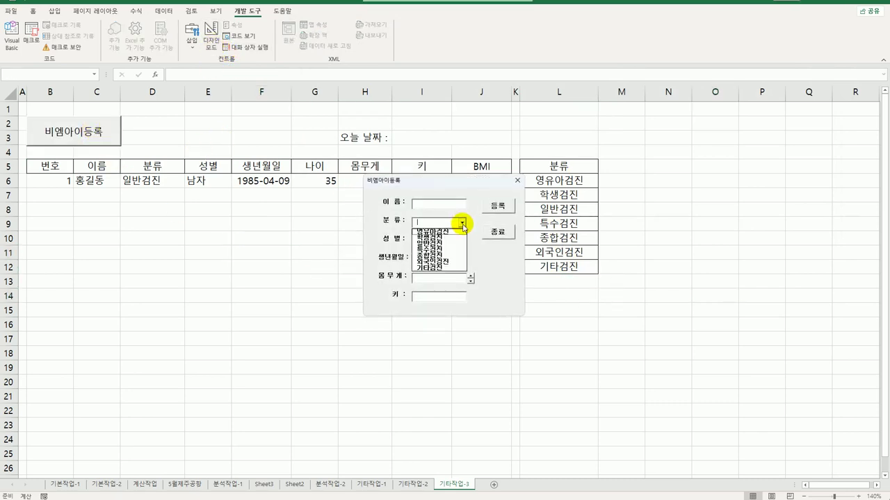
{"action": "left_click", "coordinate": [461, 223]}
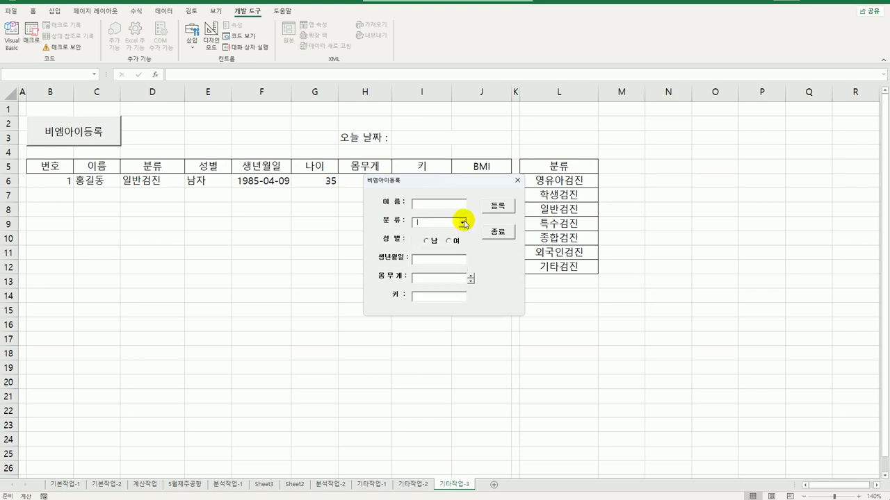
{"action": "left_click", "coordinate": [471, 276]}
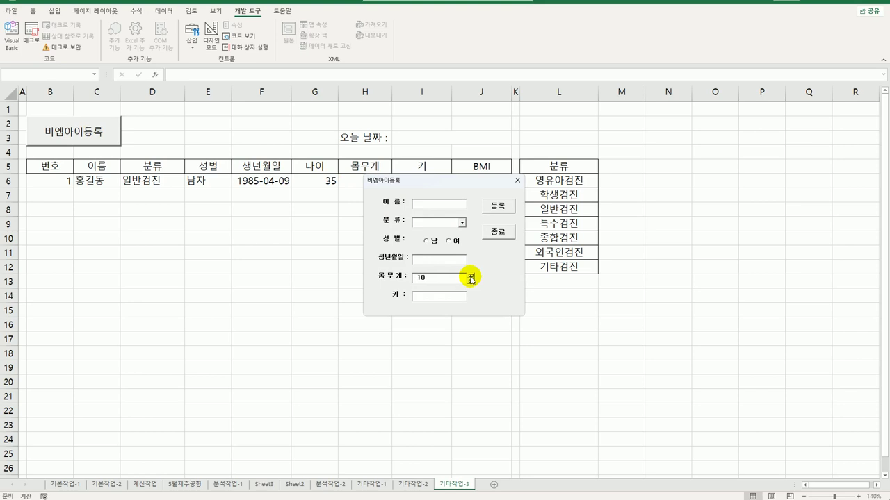
{"action": "left_click", "coordinate": [470, 276]}
{"action": "left_click", "coordinate": [470, 277]}
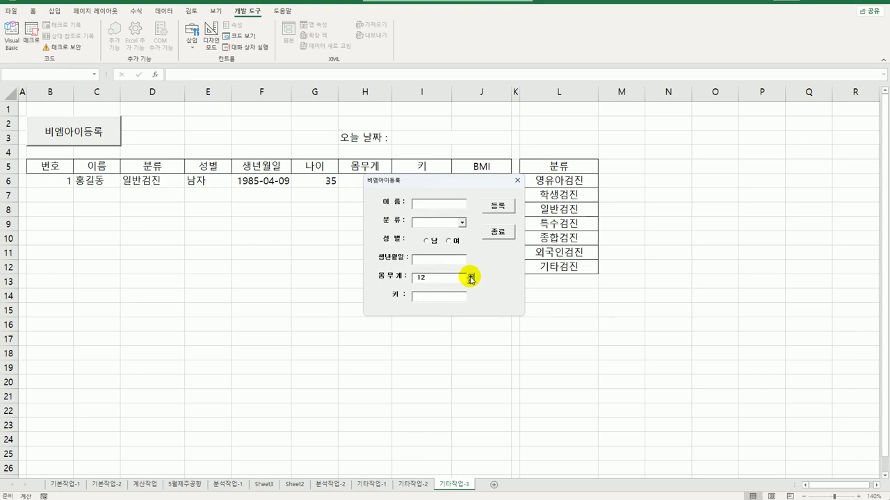
Step: Enter a person's name in the form, choose 일반검진 as 분류 and select 남 as 성별
{"action": "left_click", "coordinate": [470, 205]}
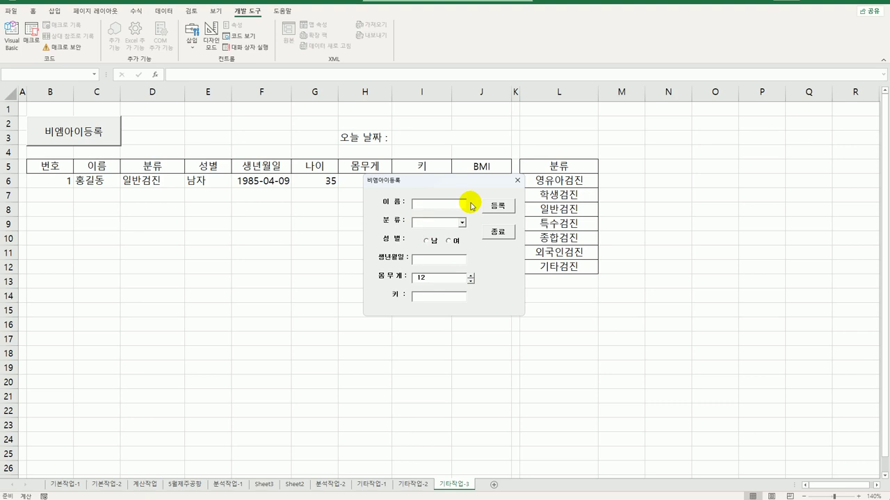
{"action": "type", "text": "rk"}
{"action": "key", "text": "BackSpace"}
{"action": "key", "text": "BackSpace"}
{"action": "left_click", "coordinate": [471, 206]}
{"action": "type", "text": "강호"}
{"action": "left_click", "coordinate": [462, 223]}
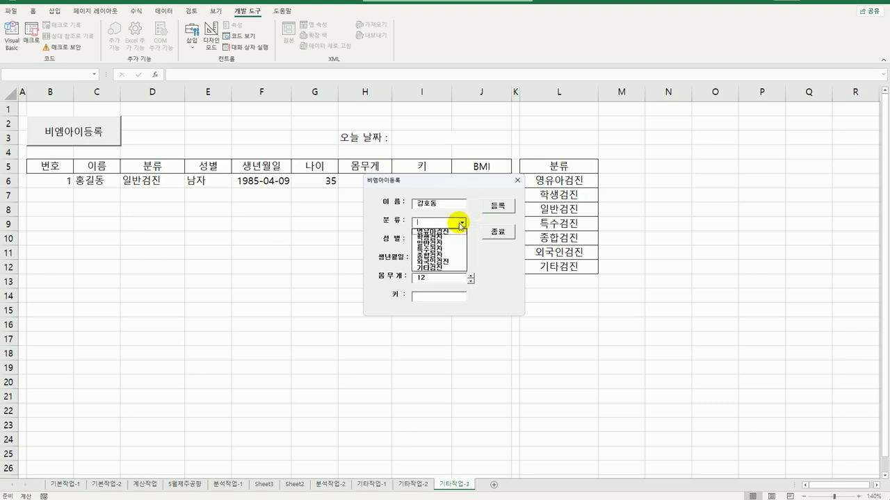
{"action": "left_click", "coordinate": [455, 242]}
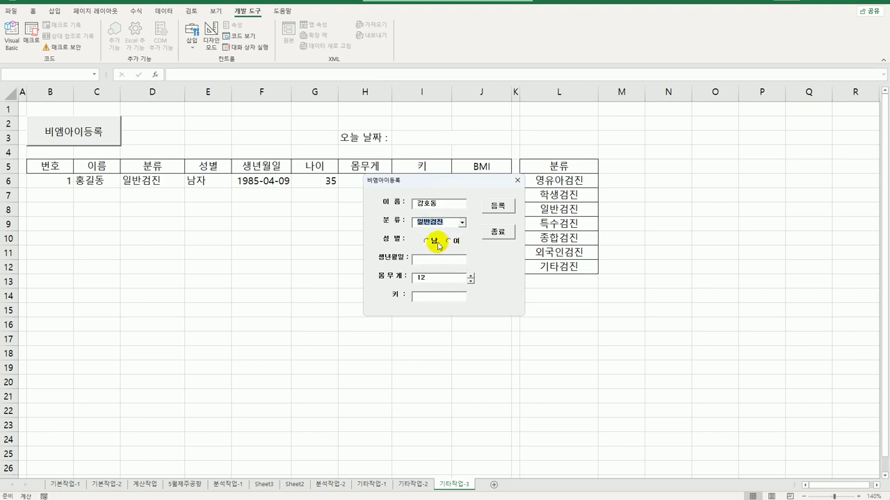
{"action": "left_click", "coordinate": [435, 244]}
Step: Fill in the date of birth, set 몸무게 to 100 and set 키 to 185
{"action": "left_click", "coordinate": [423, 257]}
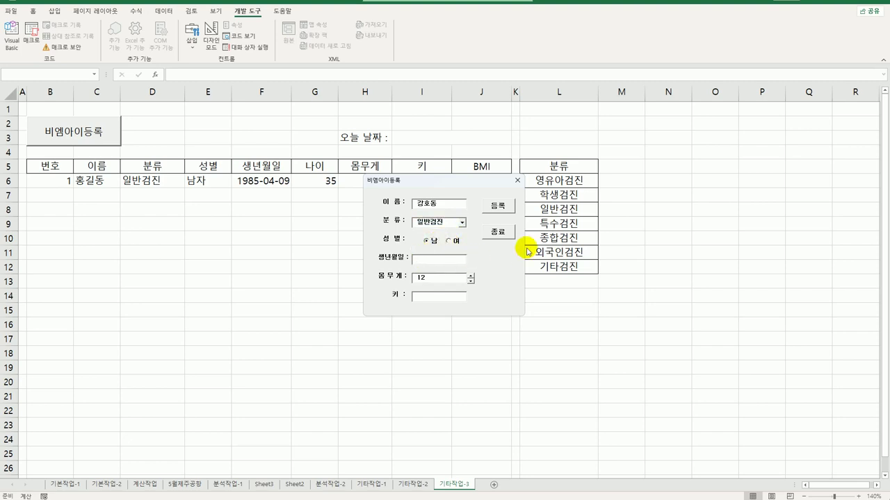
{"action": "type", "text": "1970-11-11"}
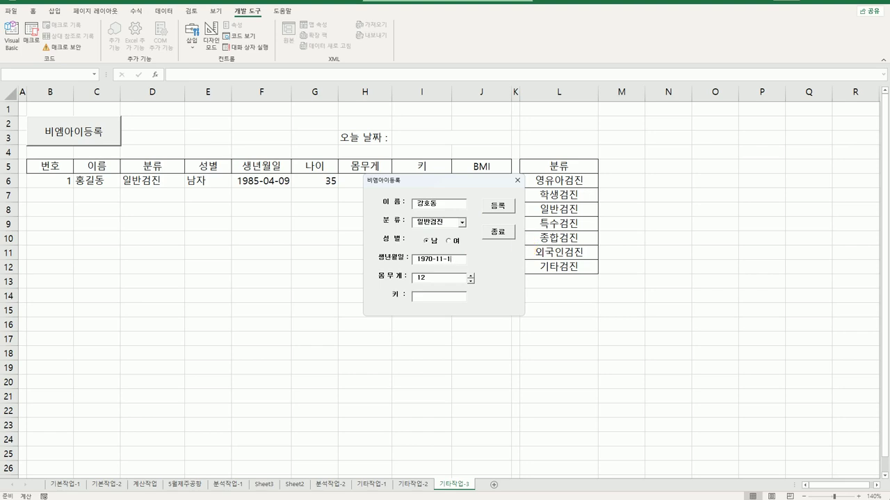
{"action": "left_click", "coordinate": [439, 285]}
{"action": "type", "text": "12"}
{"action": "key", "text": "BackSpace"}
{"action": "type", "text": "00"}
{"action": "left_click", "coordinate": [433, 297]}
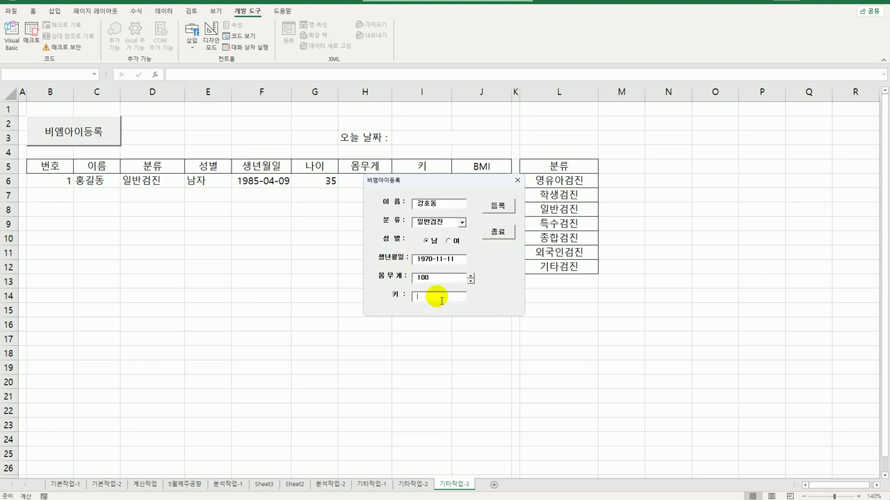
{"action": "type", "text": "185"}
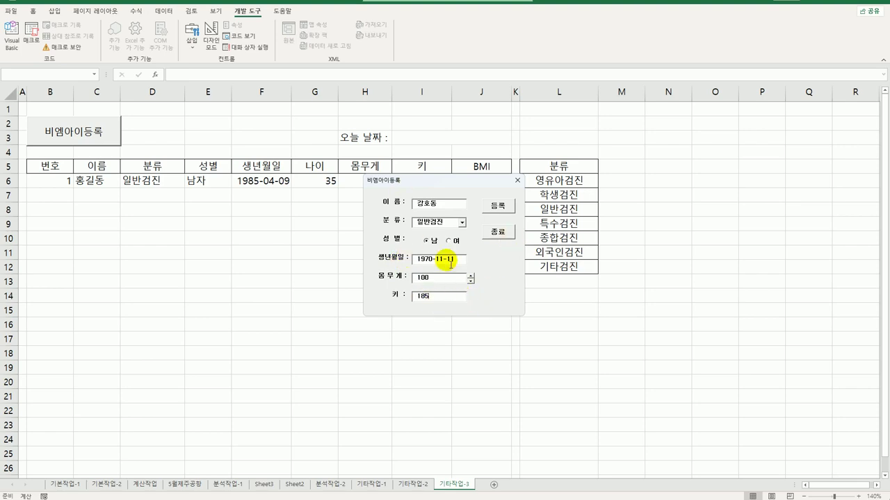
Step: Register the completed entry in the sheet's table and close the form using its 종료 command
{"action": "left_click", "coordinate": [497, 206]}
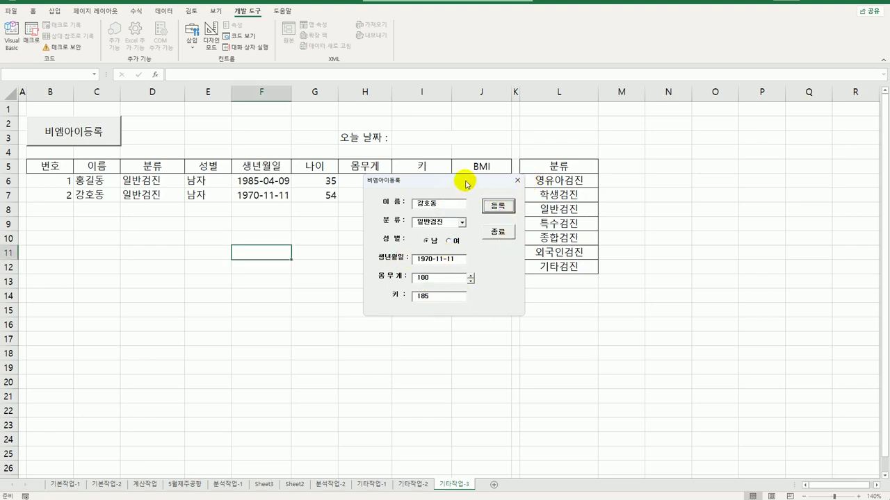
{"action": "left_click_drag", "start_coordinate": [463, 184], "coordinate": [291, 274]}
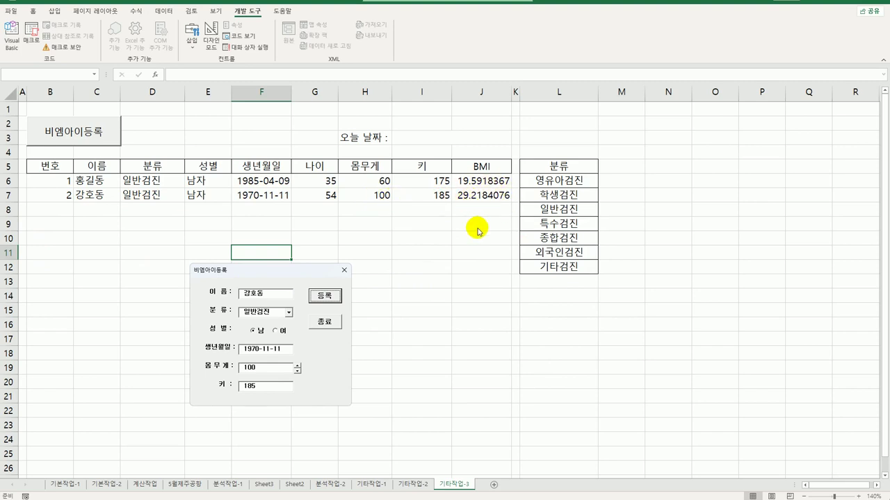
{"action": "left_click", "coordinate": [331, 324]}
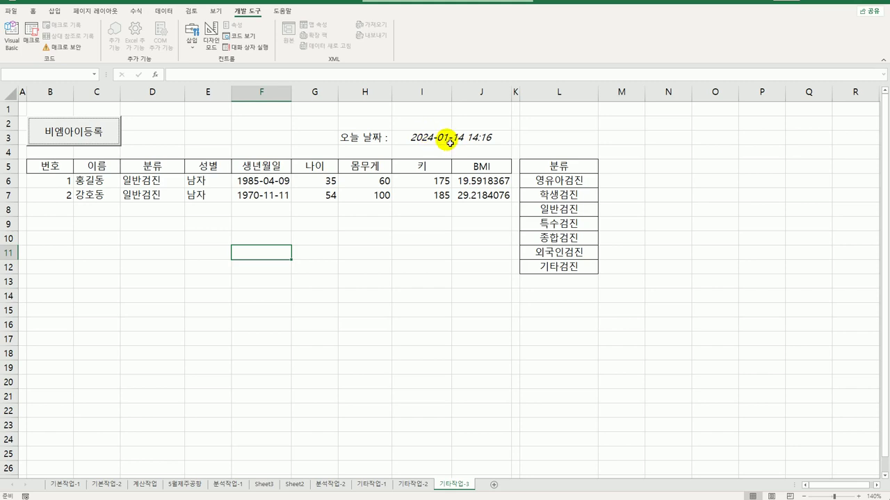
{"action": "left_click", "coordinate": [354, 285]}
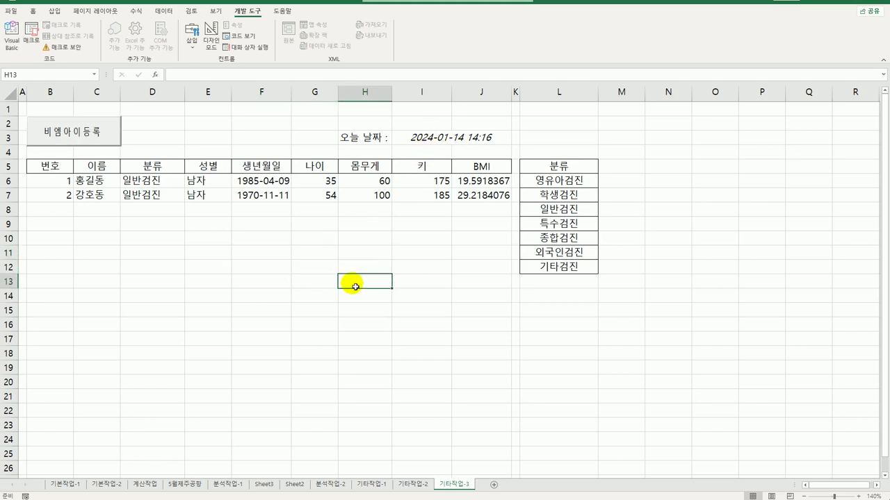